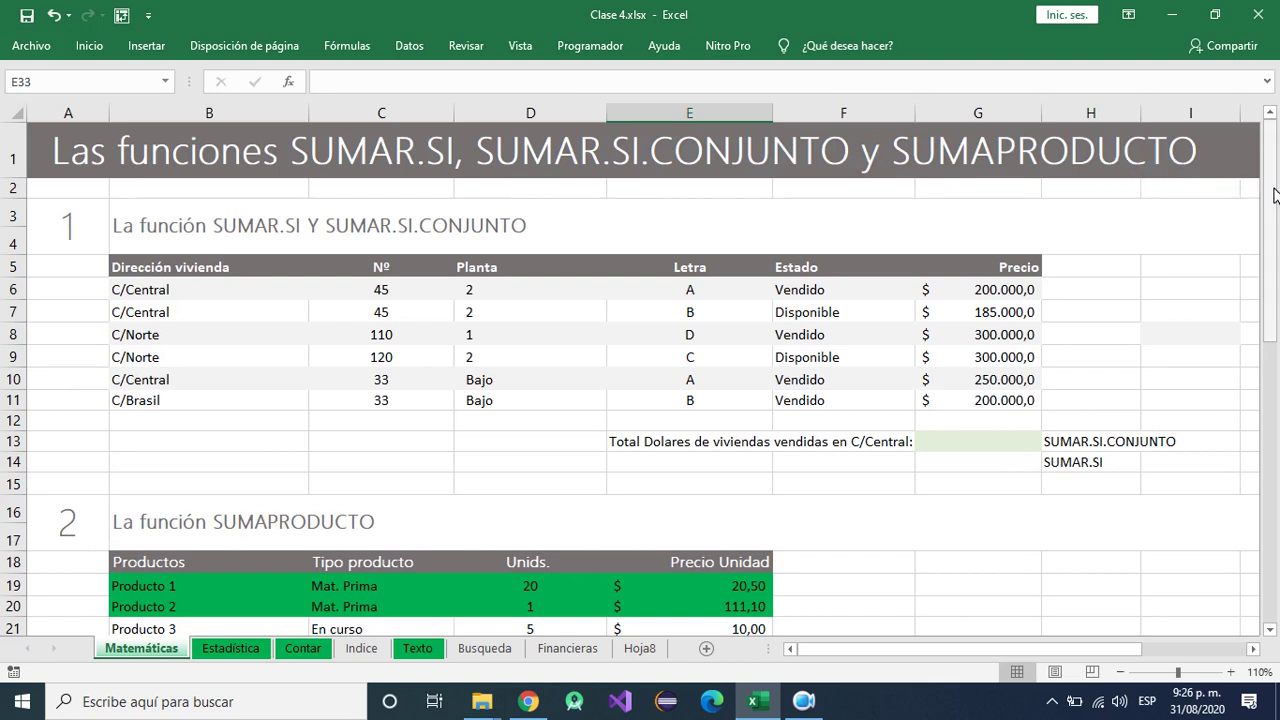
{"action": "left_click_drag", "start_coordinate": [1270, 186], "coordinate": [1272, 192]}
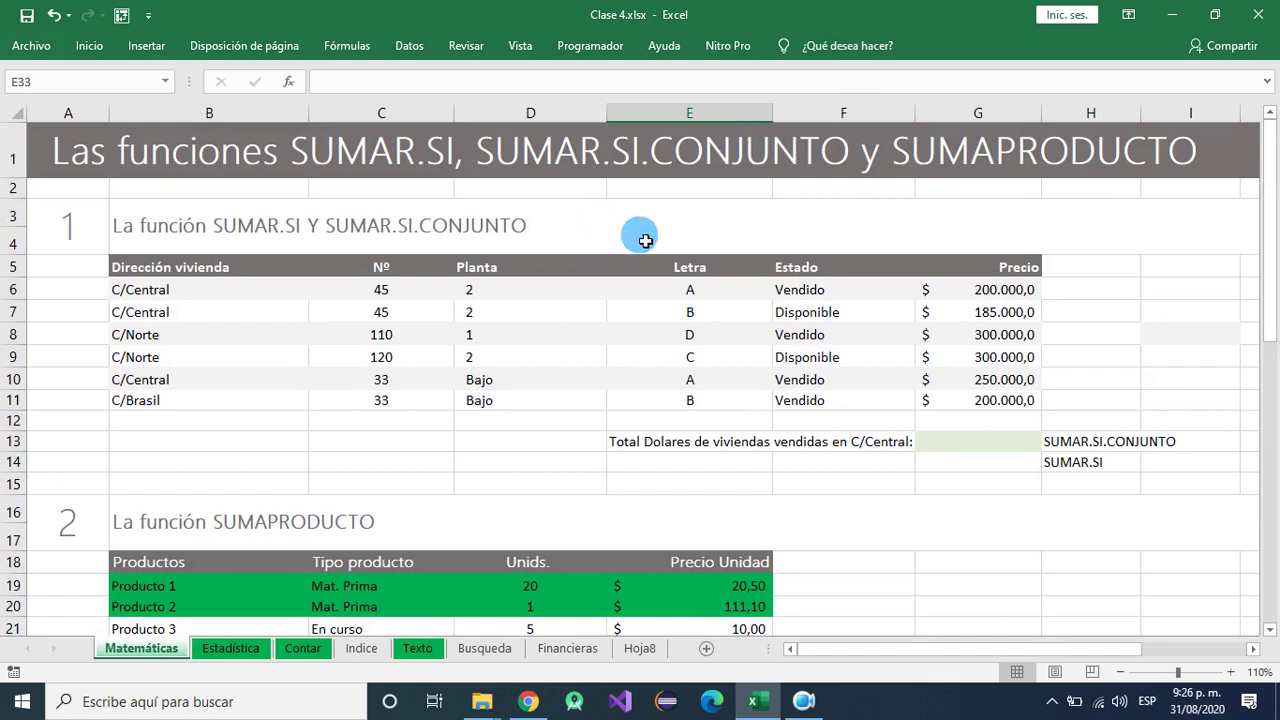
{"action": "left_click", "coordinate": [983, 424]}
{"action": "key", "text": "alt+equal"}
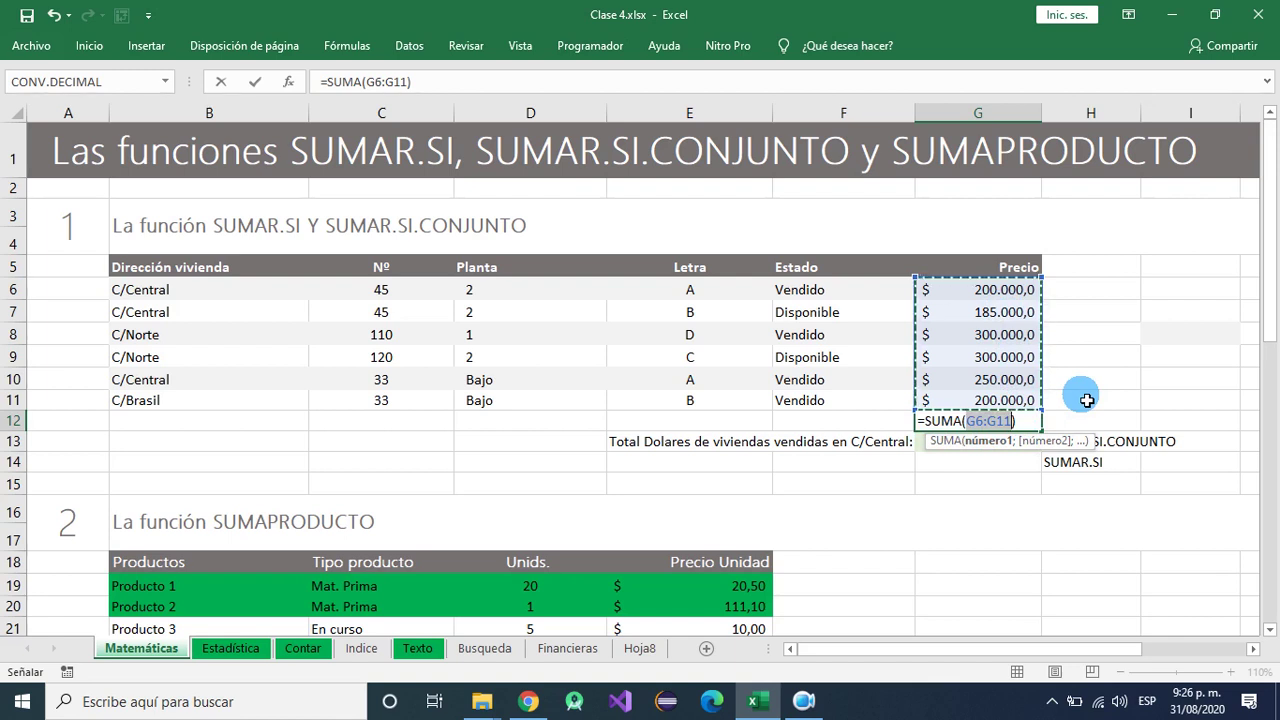
{"action": "key", "text": "Escape"}
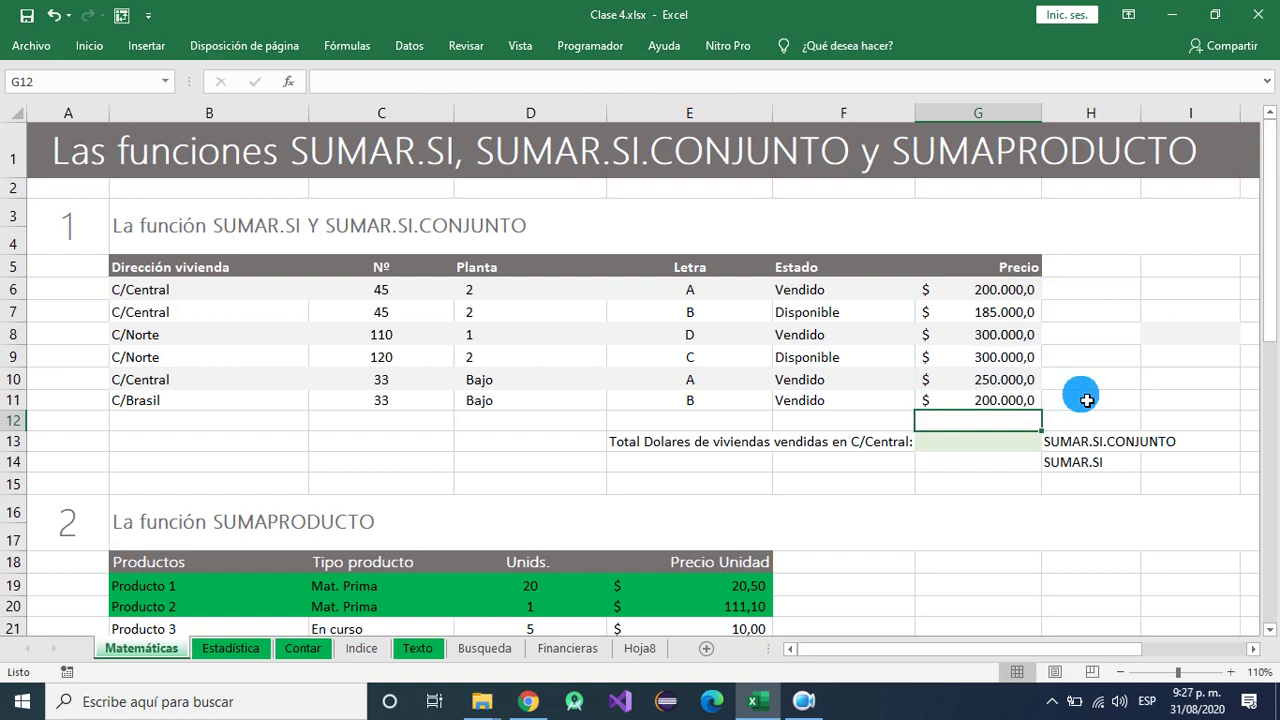
- Label cell H12 with the function name SUMA
{"action": "key", "text": "Right"}
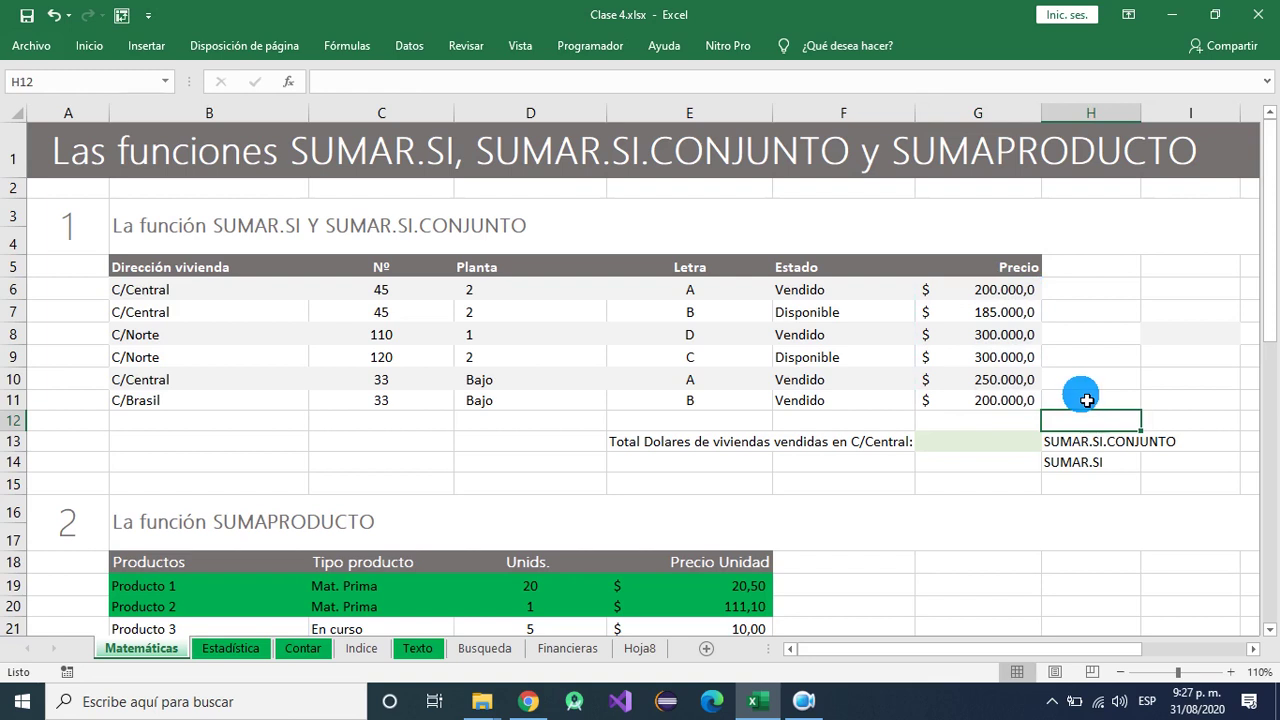
{"action": "type", "text": "SUMA"}
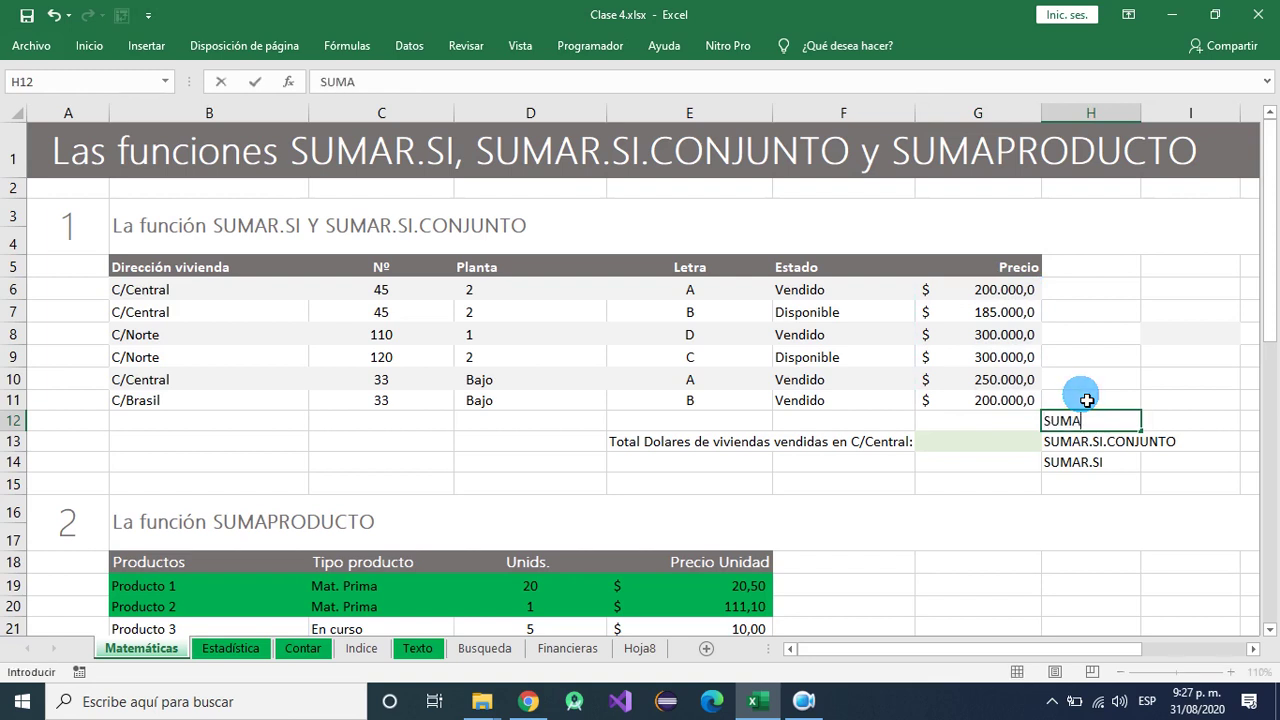
{"action": "key", "text": "Return"}
- Total the Precio column in cell G12 with the formula =SUMA(G6:G11)
{"action": "key", "text": "Left"}
{"action": "key", "text": "Up"}
{"action": "type", "text": "="}
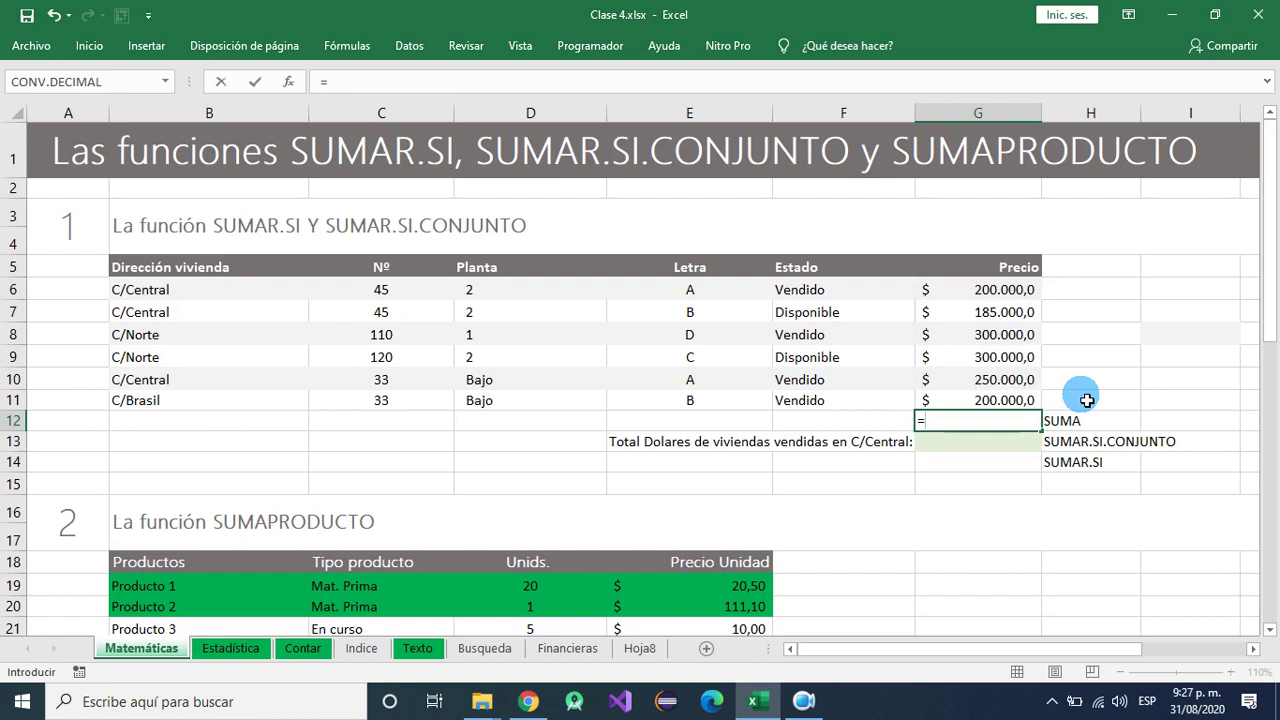
{"action": "type", "text": "SUMA"}
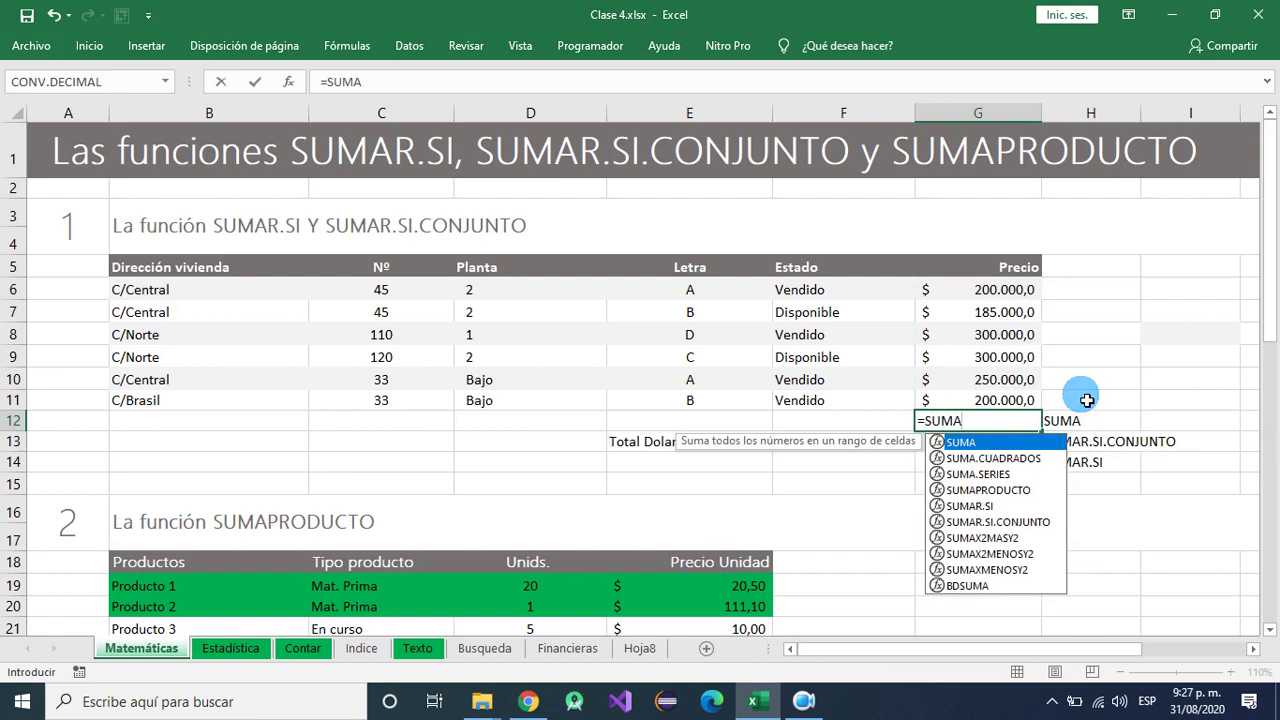
{"action": "type", "text": "("}
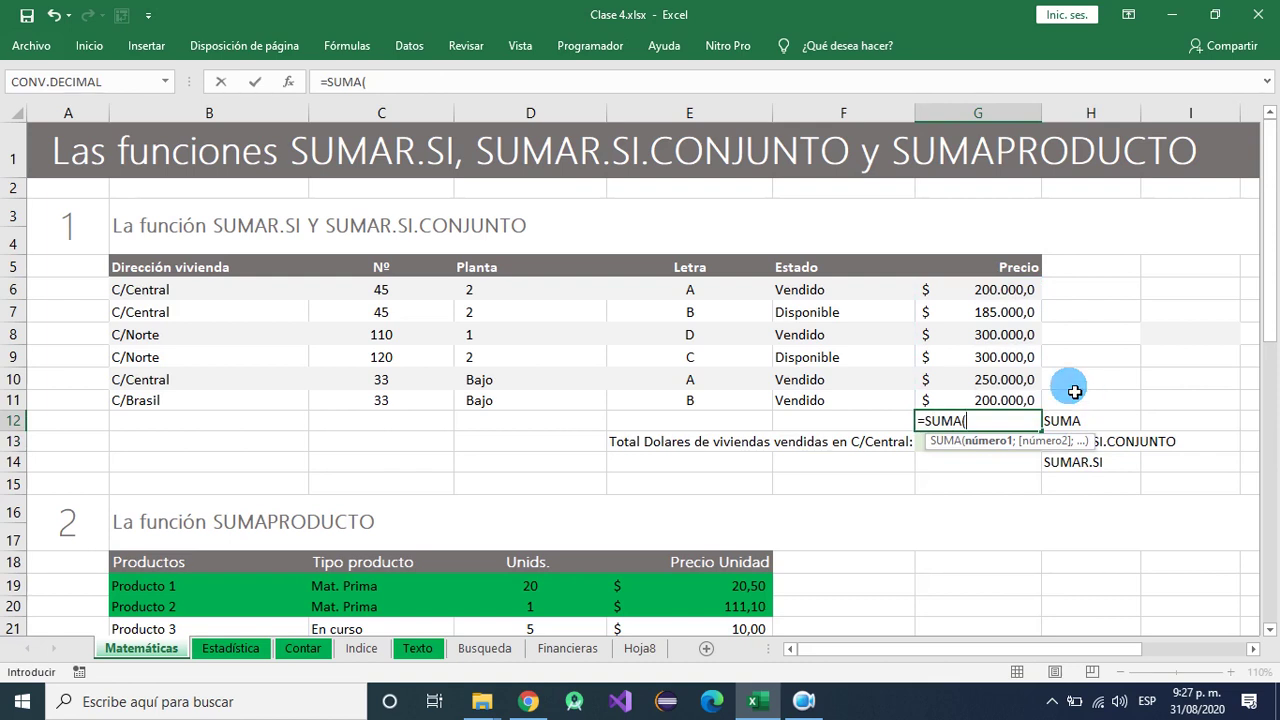
{"action": "left_click_drag", "start_coordinate": [975, 288], "coordinate": [986, 400]}
{"action": "type", "text": ")"}
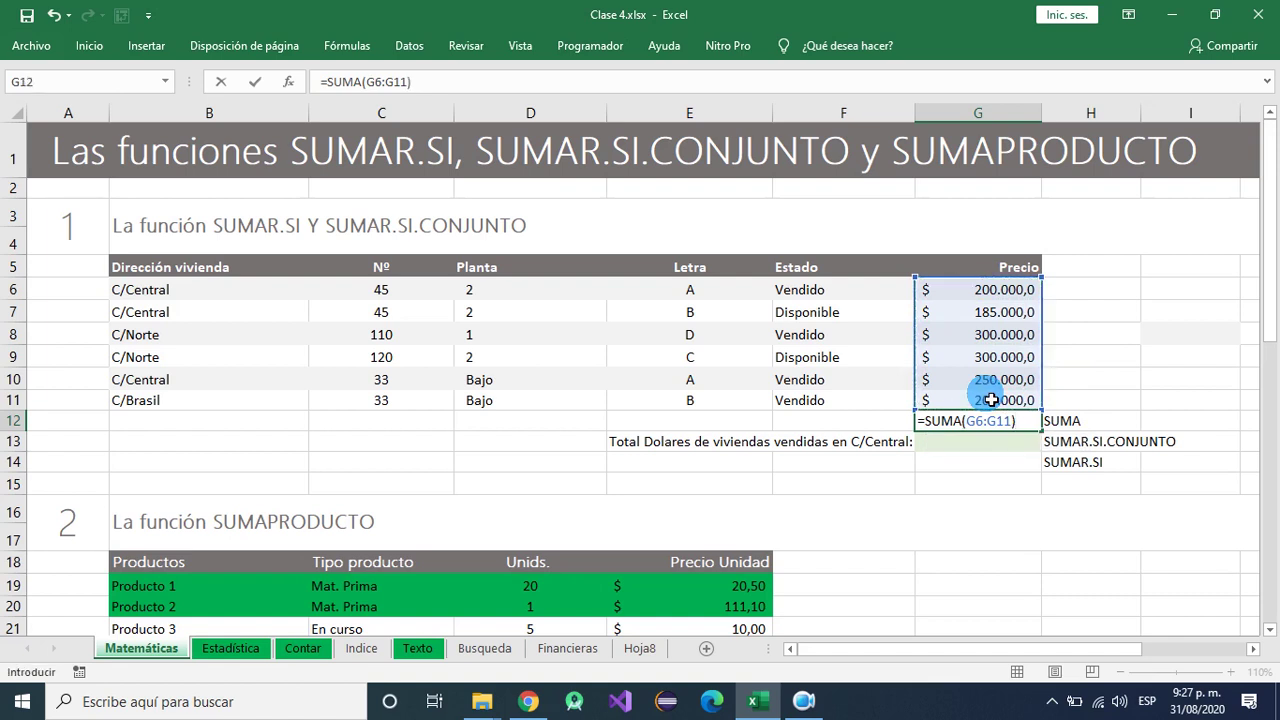
{"action": "key", "text": "Return"}
- Apply the dollar accounting number format to the price total in cell G12
{"action": "left_click", "coordinate": [988, 418]}
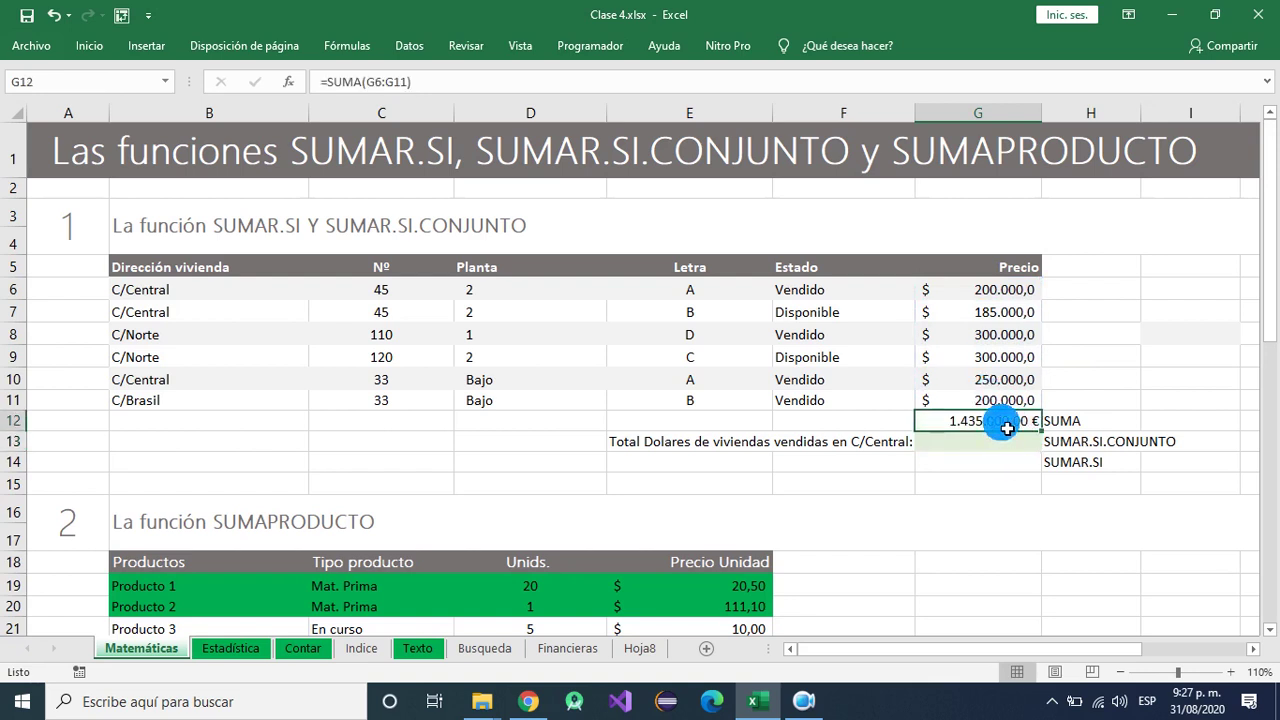
{"action": "right_click", "coordinate": [1005, 427]}
{"action": "left_click", "coordinate": [1161, 204]}
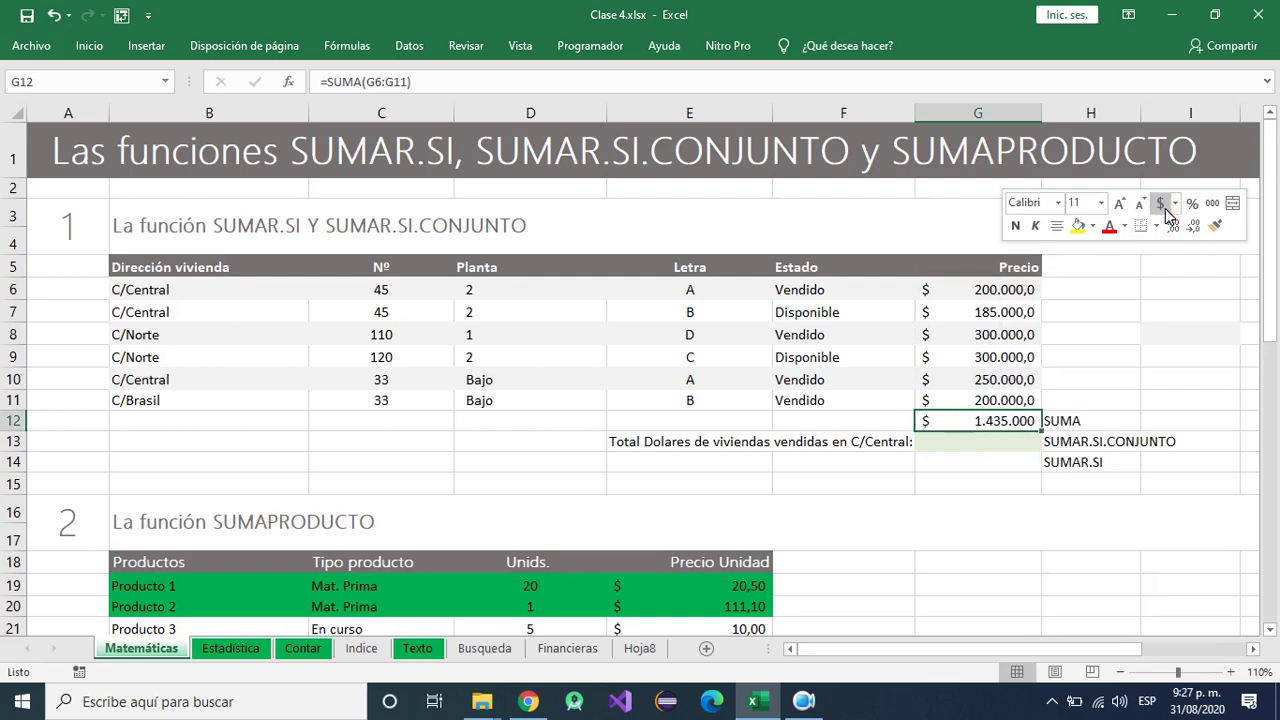
{"action": "left_click", "coordinate": [934, 486]}
{"action": "left_click", "coordinate": [1005, 421]}
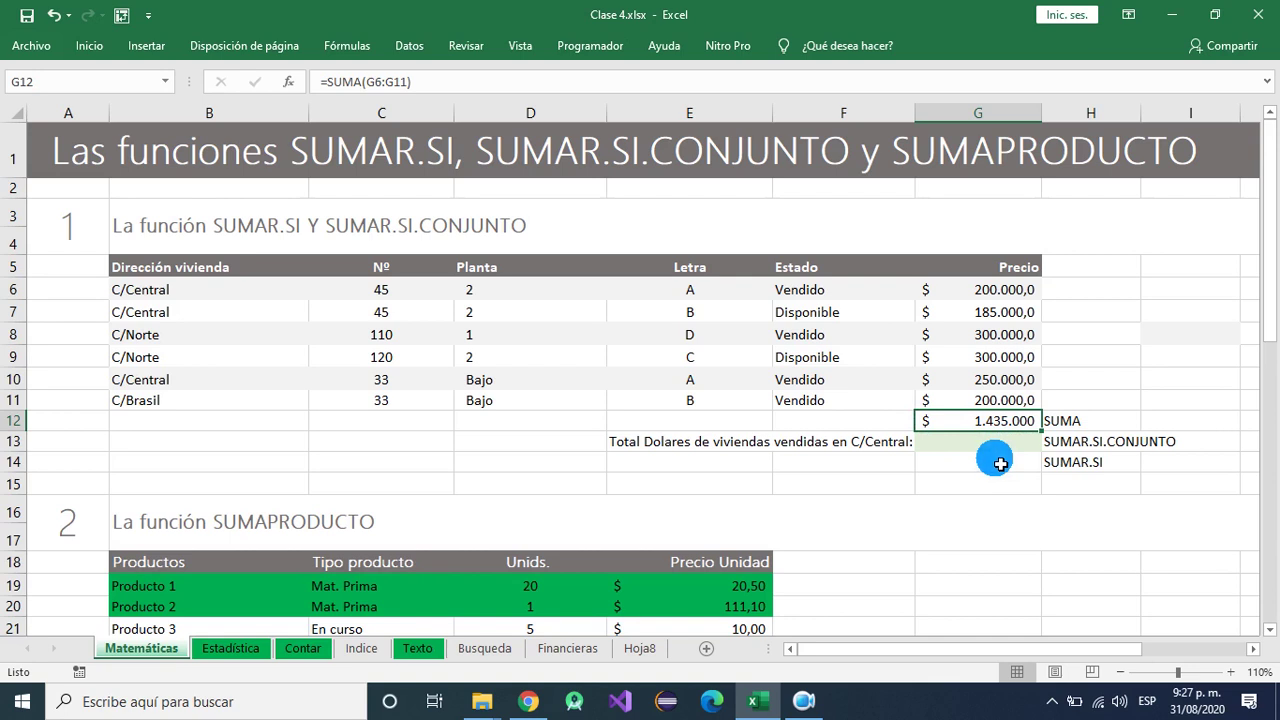
- Enter the sample number 3 in cell I6, beside the housing table
{"action": "key", "text": "Right"}
{"action": "key", "text": "Right"}
{"action": "key", "text": "Right"}
{"action": "key", "text": "Up"}
{"action": "key", "text": "Up"}
{"action": "key", "text": "Right"}
{"action": "key", "text": "Right"}
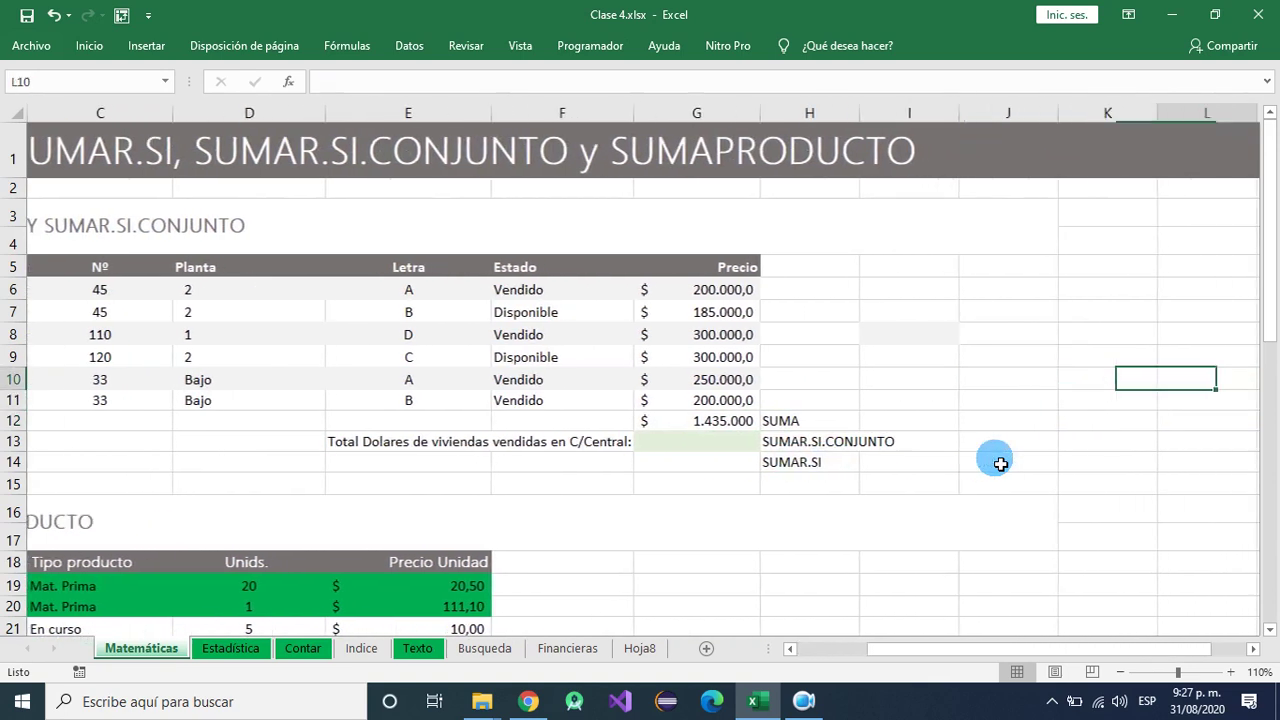
{"action": "key", "text": "Left"}
{"action": "key", "text": "Left"}
{"action": "key", "text": "Left"}
{"action": "key", "text": "Up"}
{"action": "key", "text": "Up"}
{"action": "key", "text": "Up"}
{"action": "key", "text": "Up"}
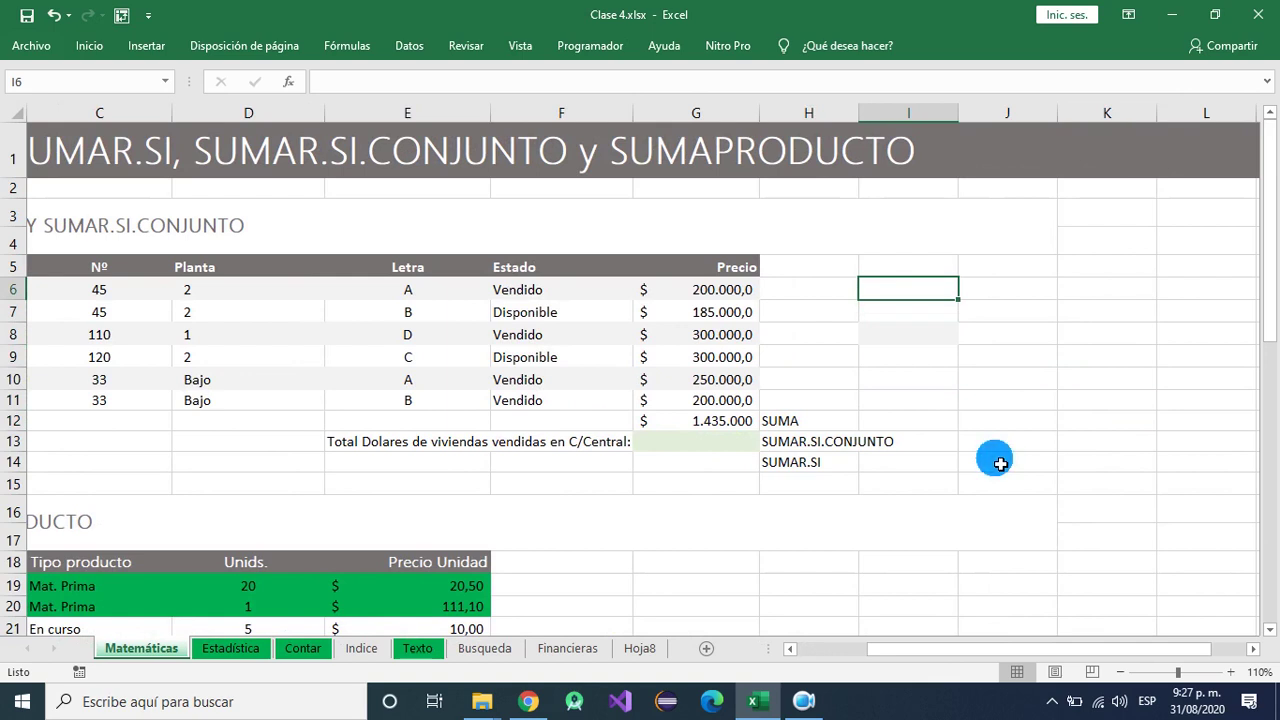
{"action": "type", "text": "3"}
{"action": "key", "text": "Return"}
- Enter the sample numbers 2 in cell J5 and 4 in cell J8
{"action": "key", "text": "Right"}
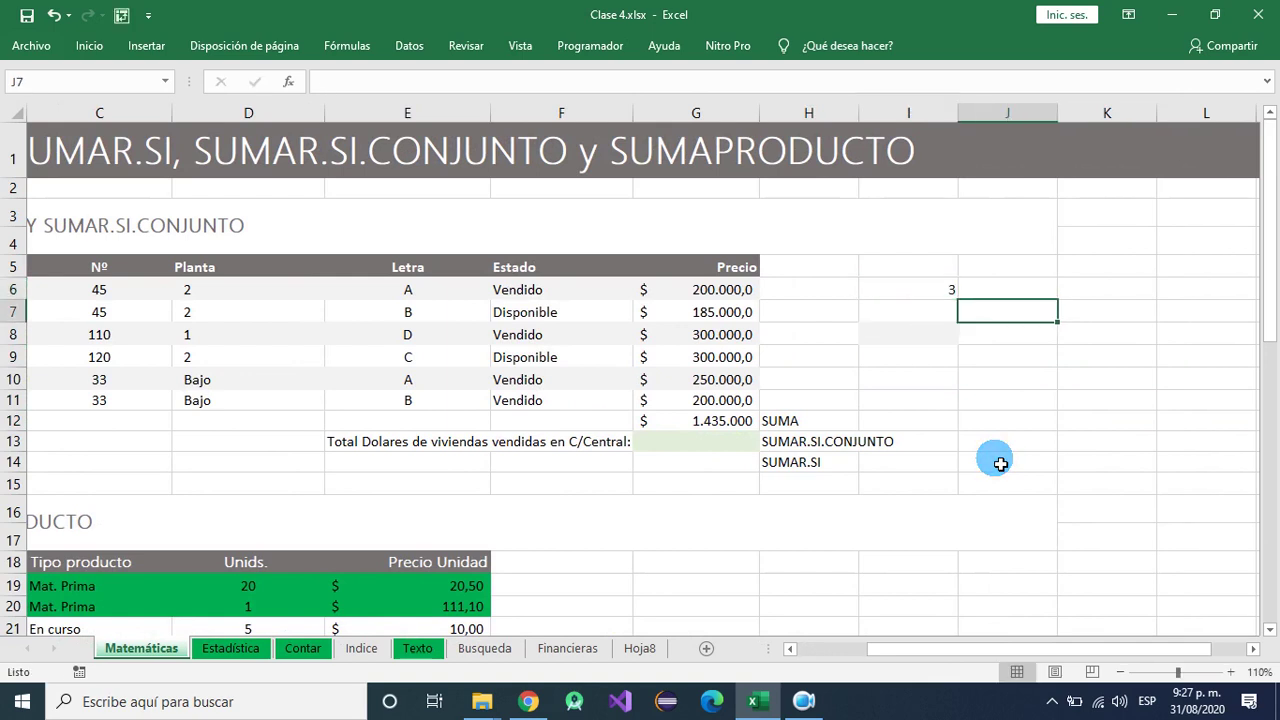
{"action": "key", "text": "Left"}
{"action": "key", "text": "Up"}
{"action": "key", "text": "Up"}
{"action": "key", "text": "Right"}
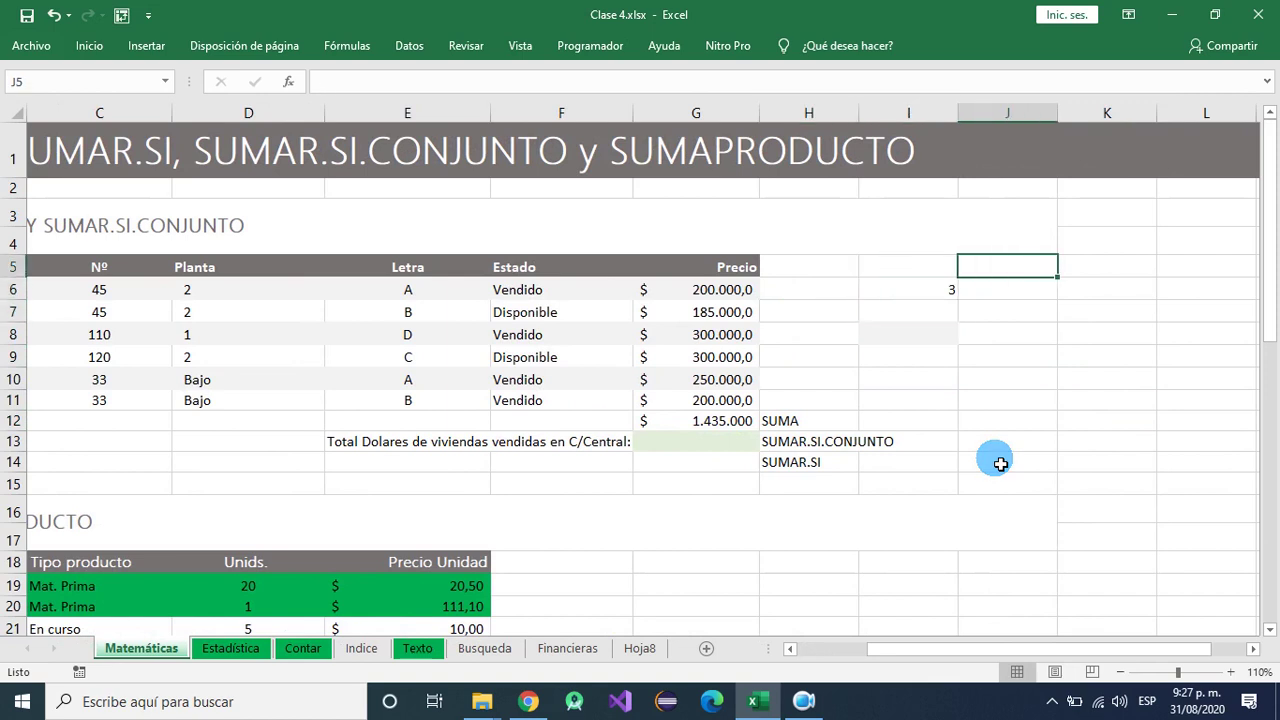
{"action": "type", "text": "3"}
{"action": "key", "text": "BackSpace"}
{"action": "type", "text": "2"}
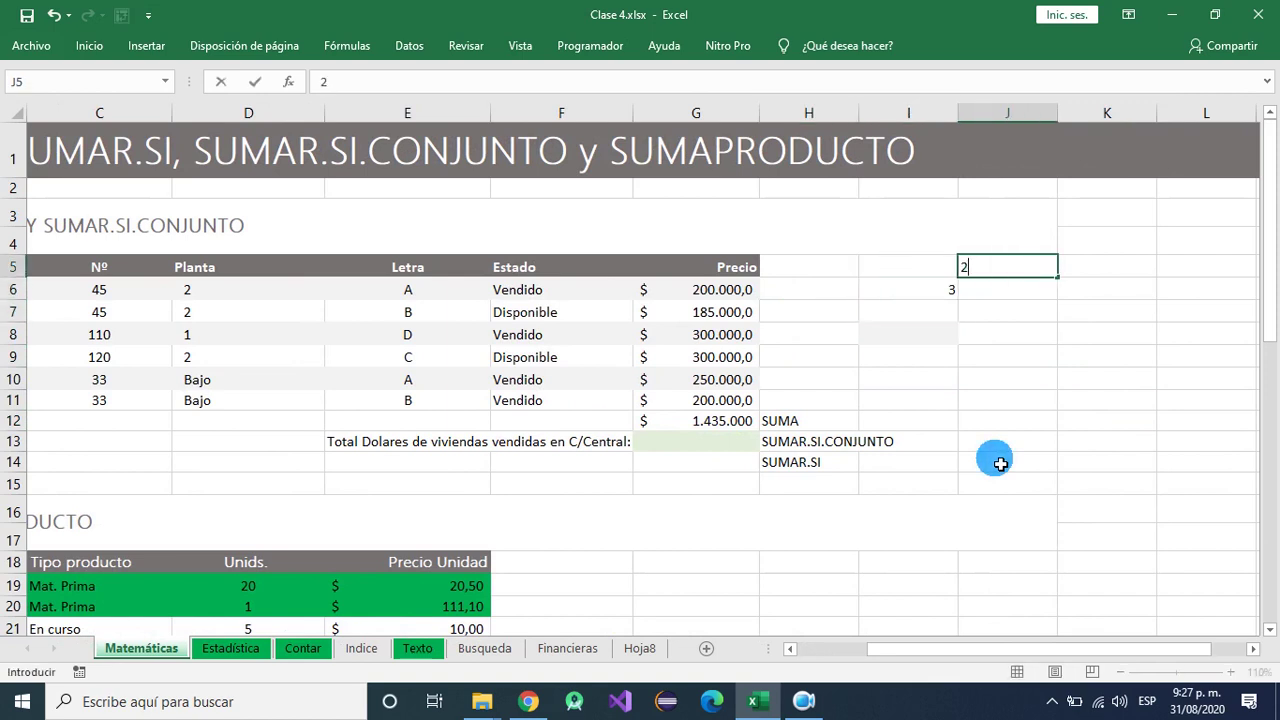
{"action": "key", "text": "Return"}
{"action": "key", "text": "Return"}
{"action": "key", "text": "Return"}
{"action": "type", "text": "4"}
{"action": "key", "text": "Return"}
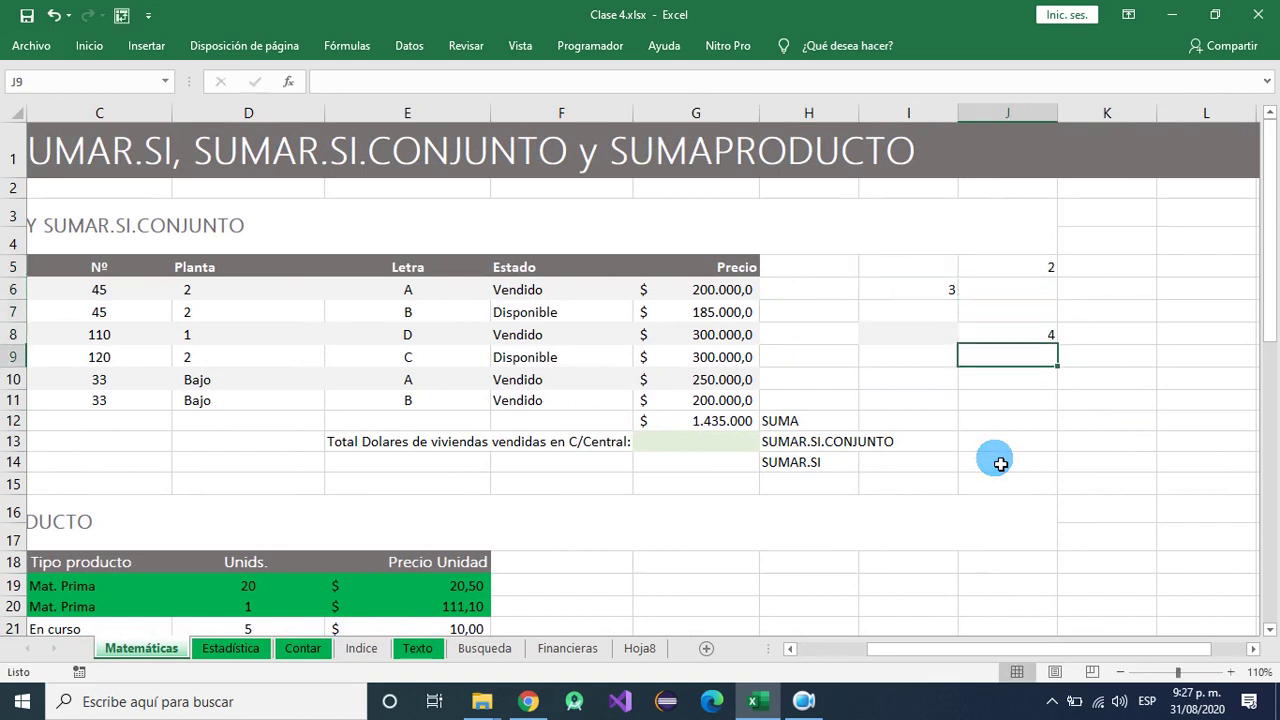
- Add the three scattered sample numbers in cell J10 with the formula =SUMA(I6;J5;J8)
{"action": "key", "text": "Return"}
{"action": "type", "text": "="}
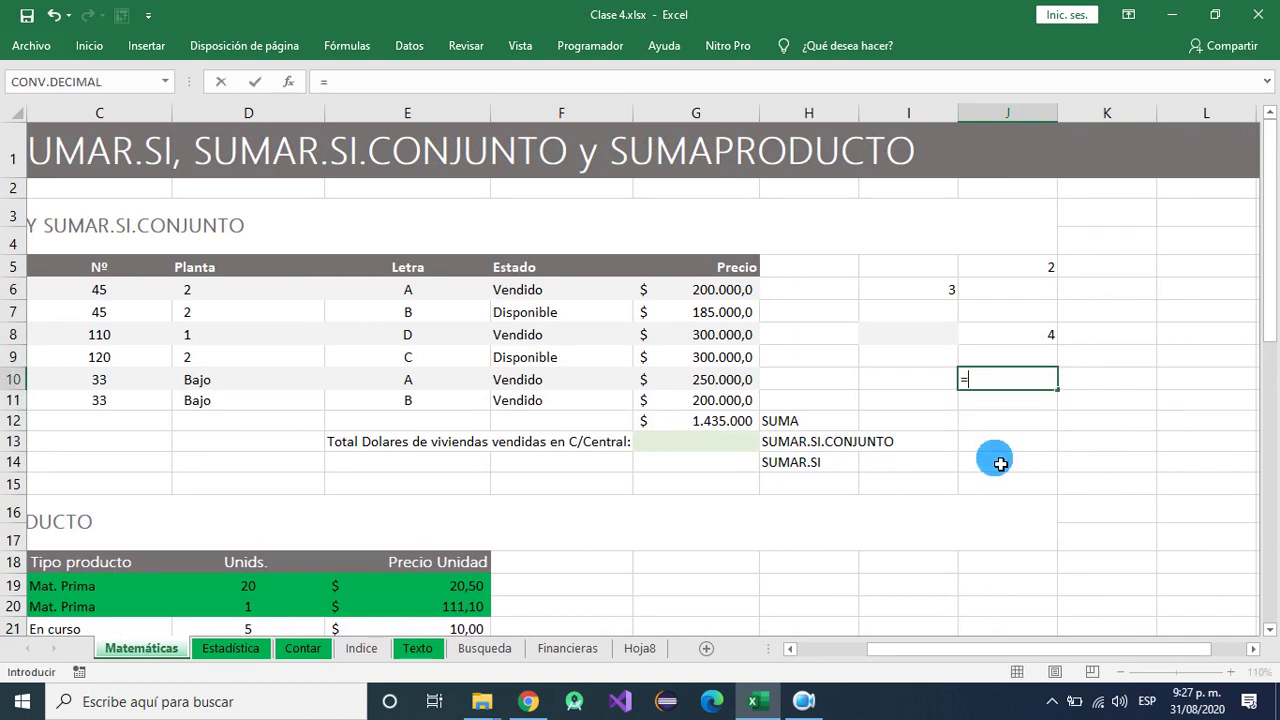
{"action": "type", "text": "SUMA("}
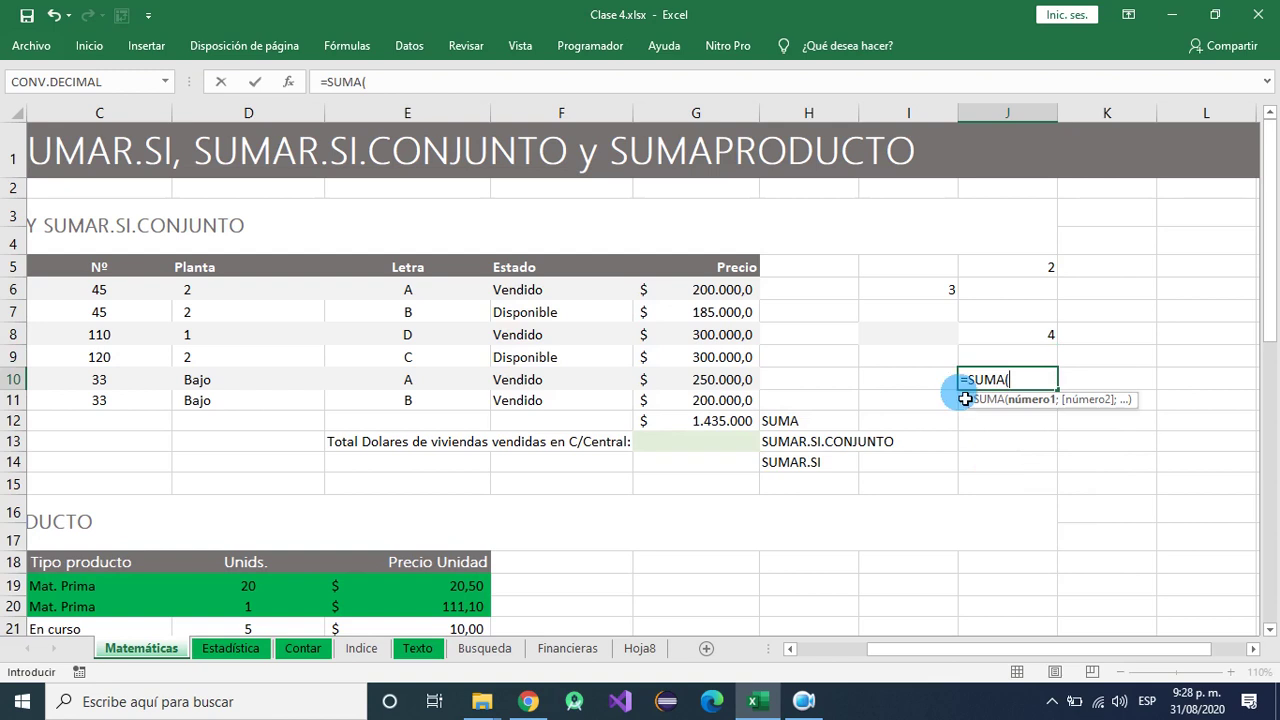
{"action": "left_click", "coordinate": [921, 292]}
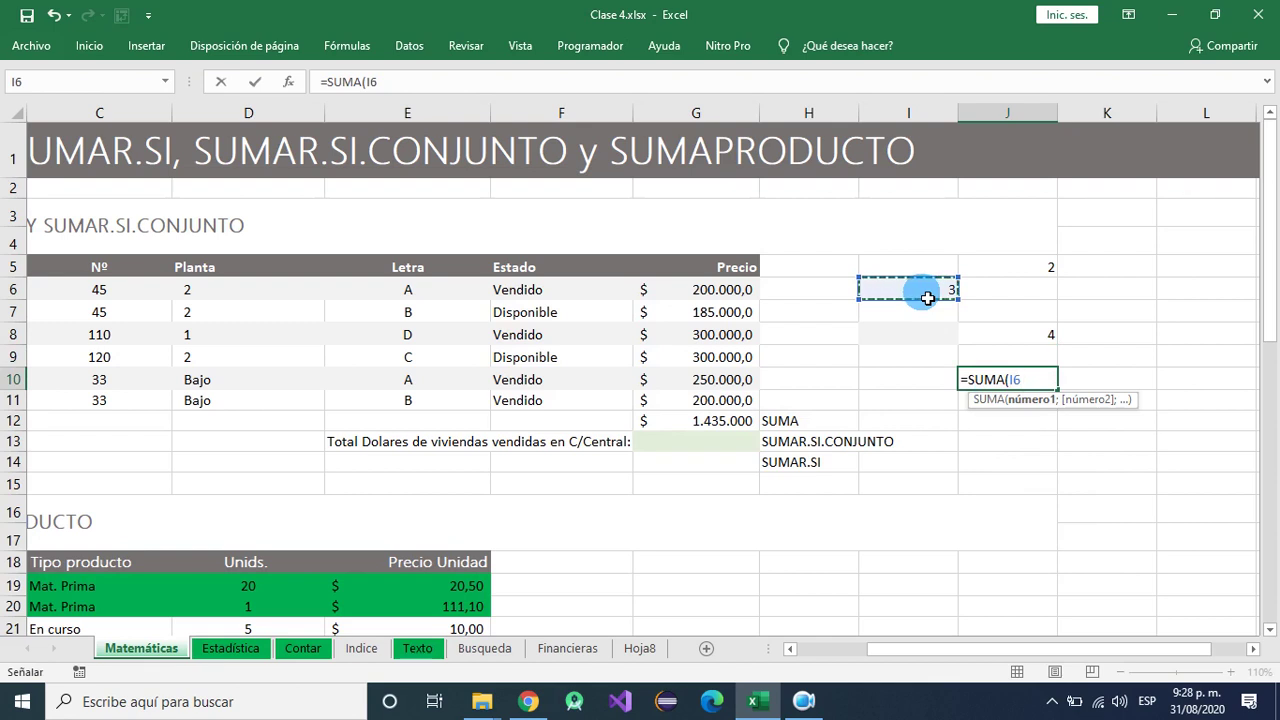
{"action": "type", "text": ";"}
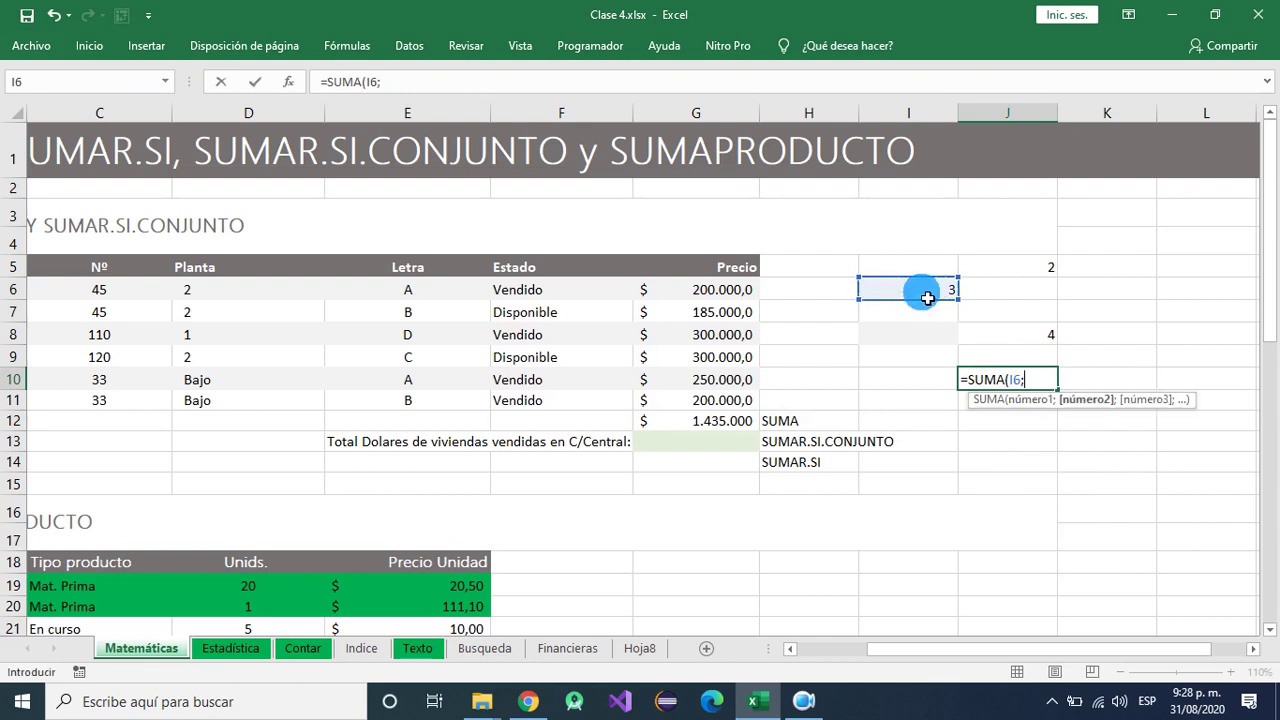
{"action": "left_click", "coordinate": [1008, 266]}
{"action": "type", "text": ";"}
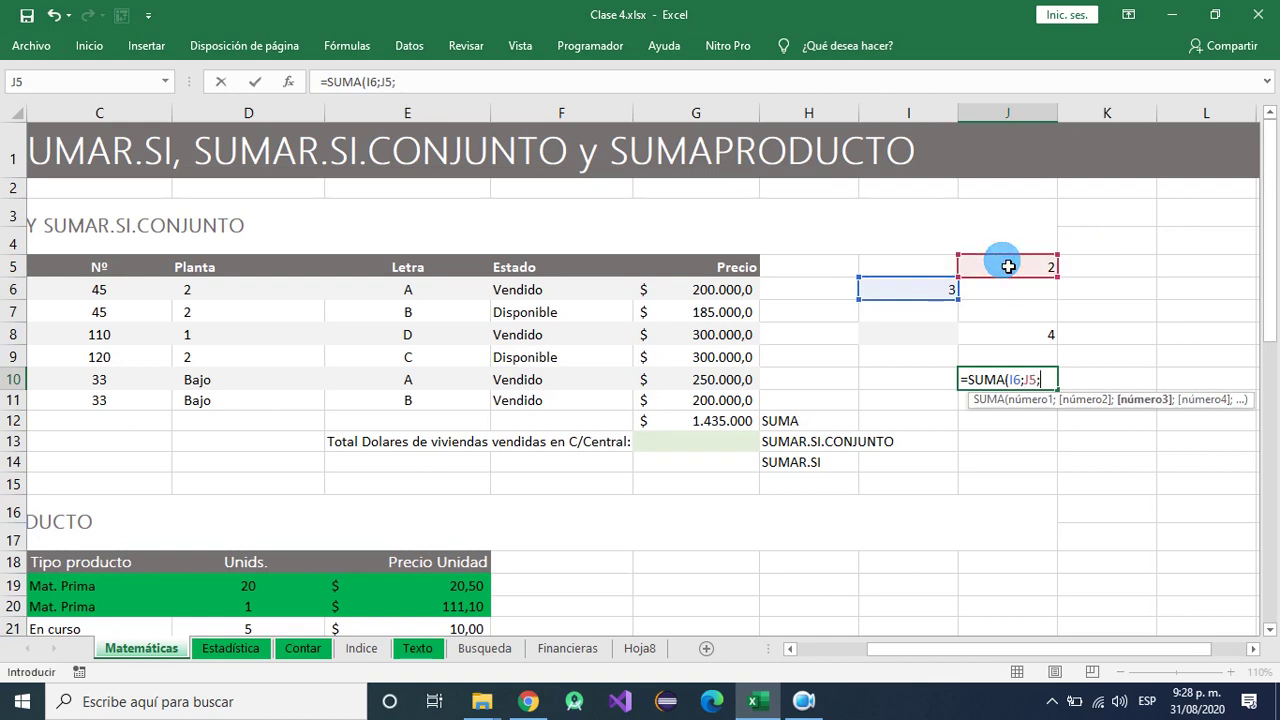
{"action": "left_click", "coordinate": [1002, 333]}
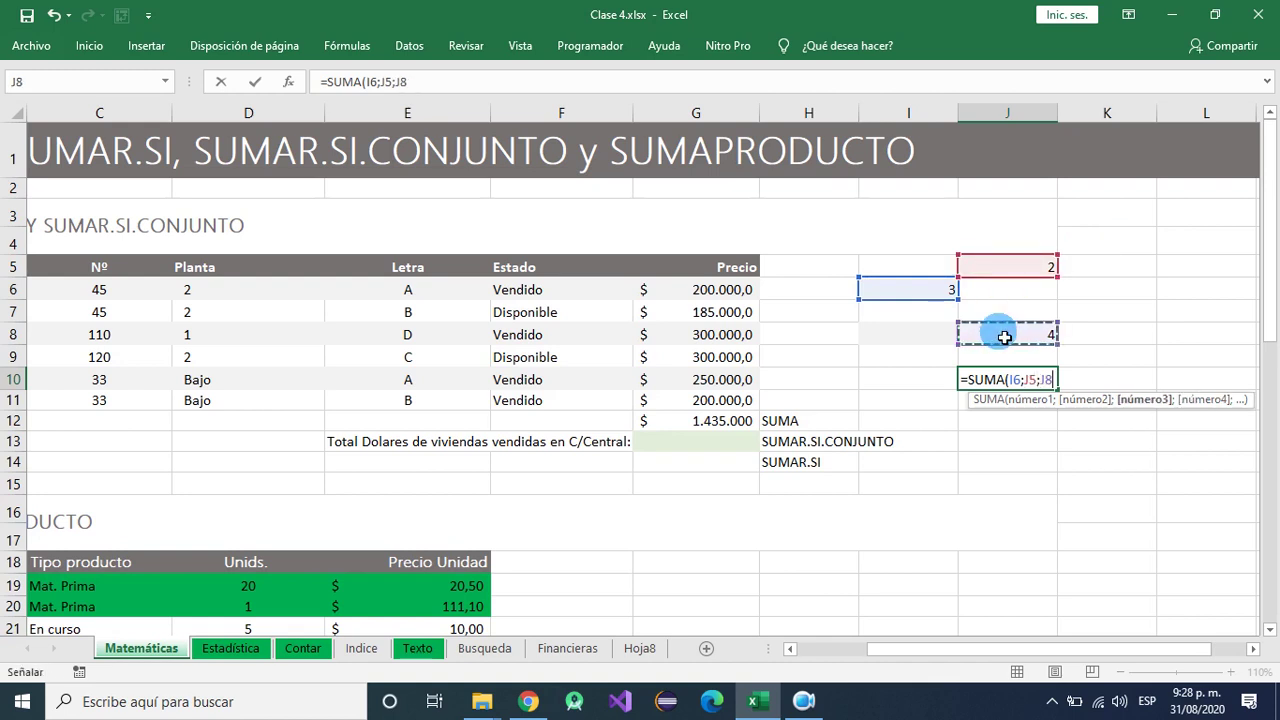
{"action": "type", "text": ")"}
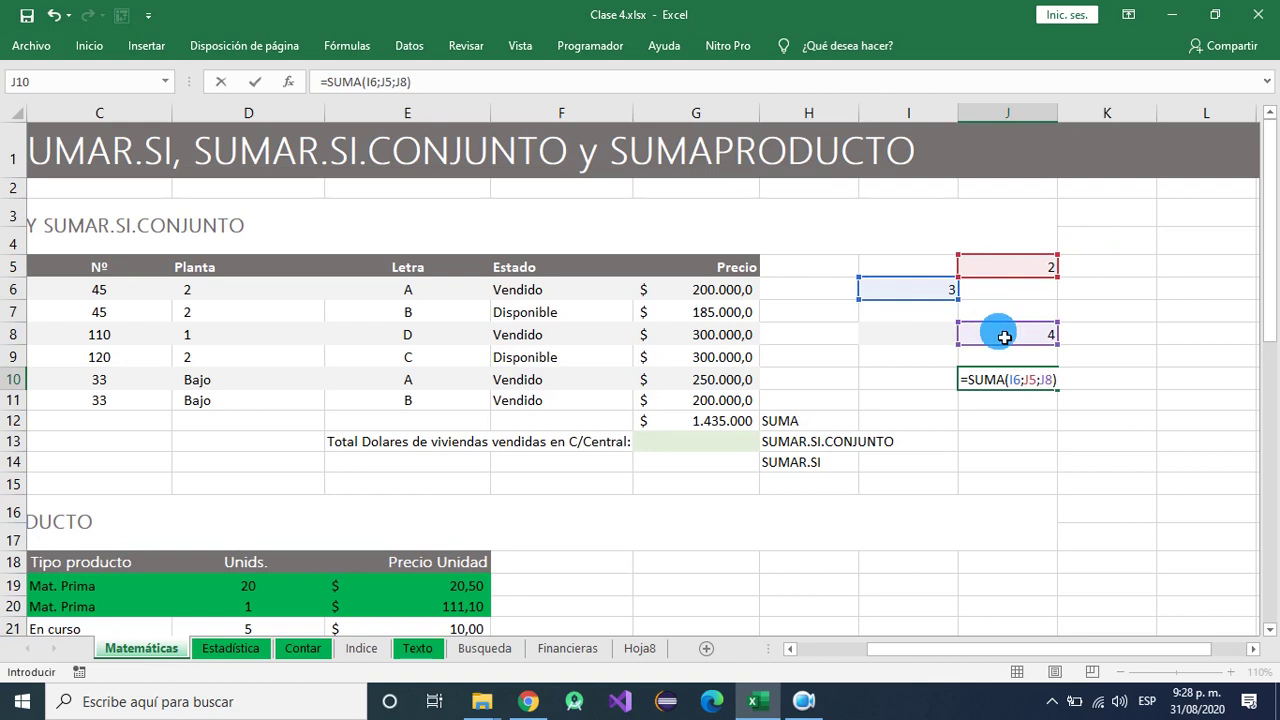
{"action": "key", "text": "Return"}
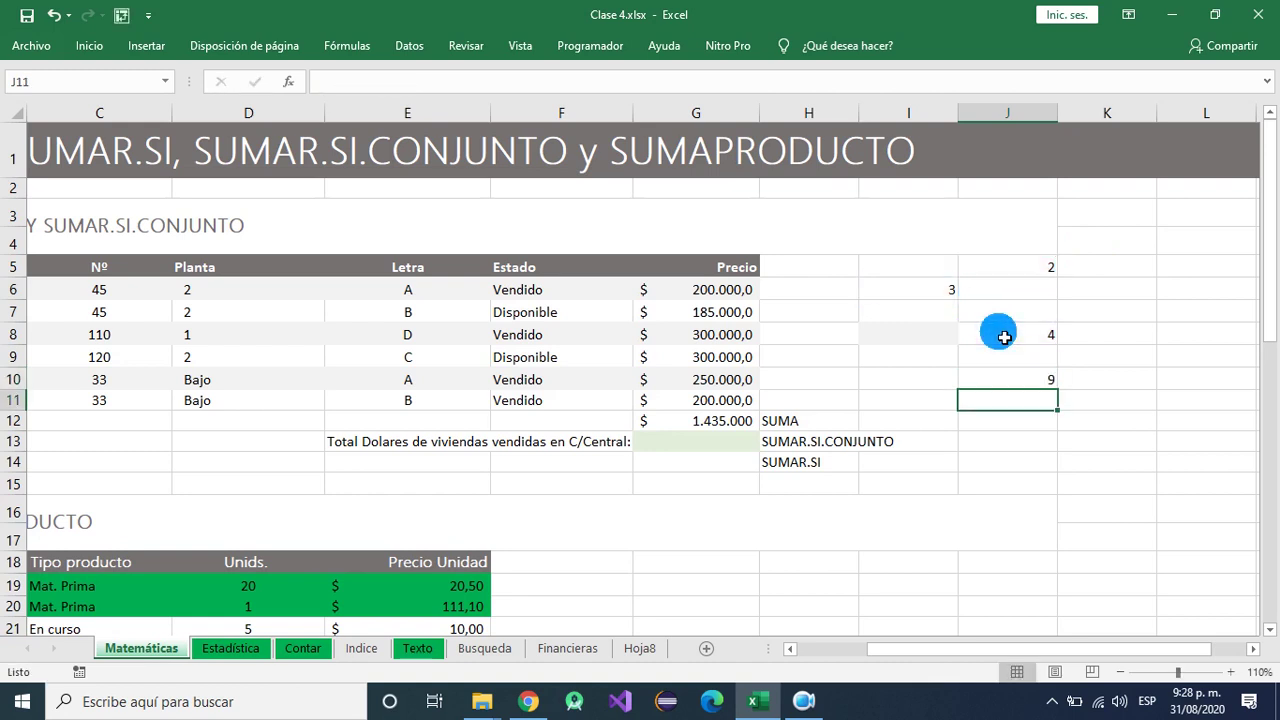
- Clear the sample numbers and their sum from the range I5:J10
{"action": "key", "text": "Up"}
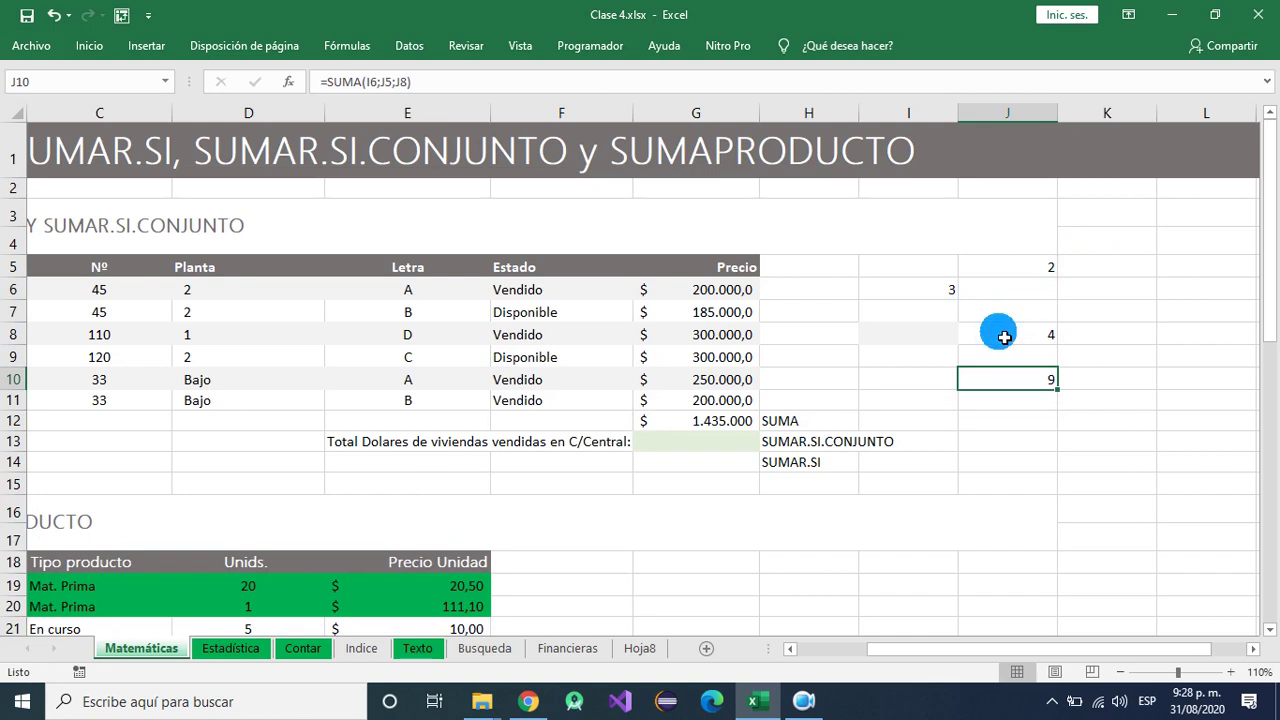
{"action": "left_click_drag", "start_coordinate": [914, 266], "coordinate": [1040, 379]}
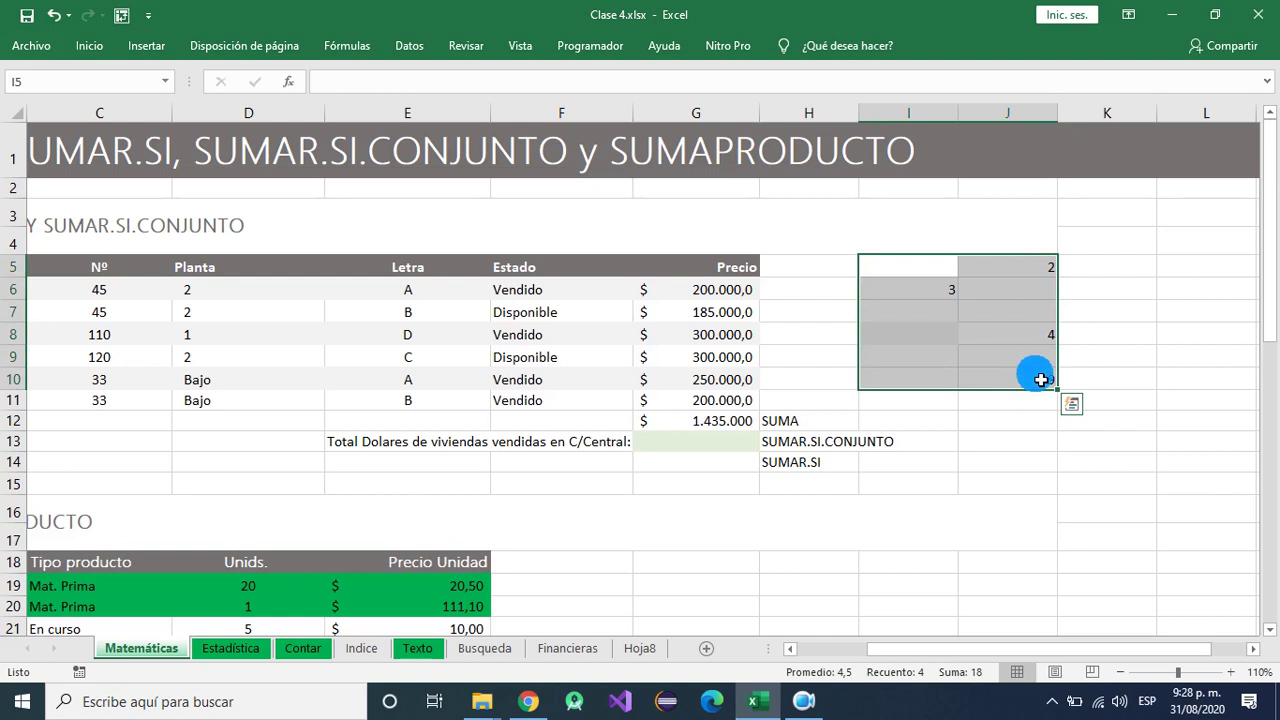
{"action": "key", "text": "Delete"}
- Begin a SUMAR.SI formula in cell G14 with the Estado cells F6:F11 as the range to evaluate
{"action": "left_click_drag", "start_coordinate": [866, 650], "coordinate": [817, 643]}
{"action": "left_click", "coordinate": [971, 450]}
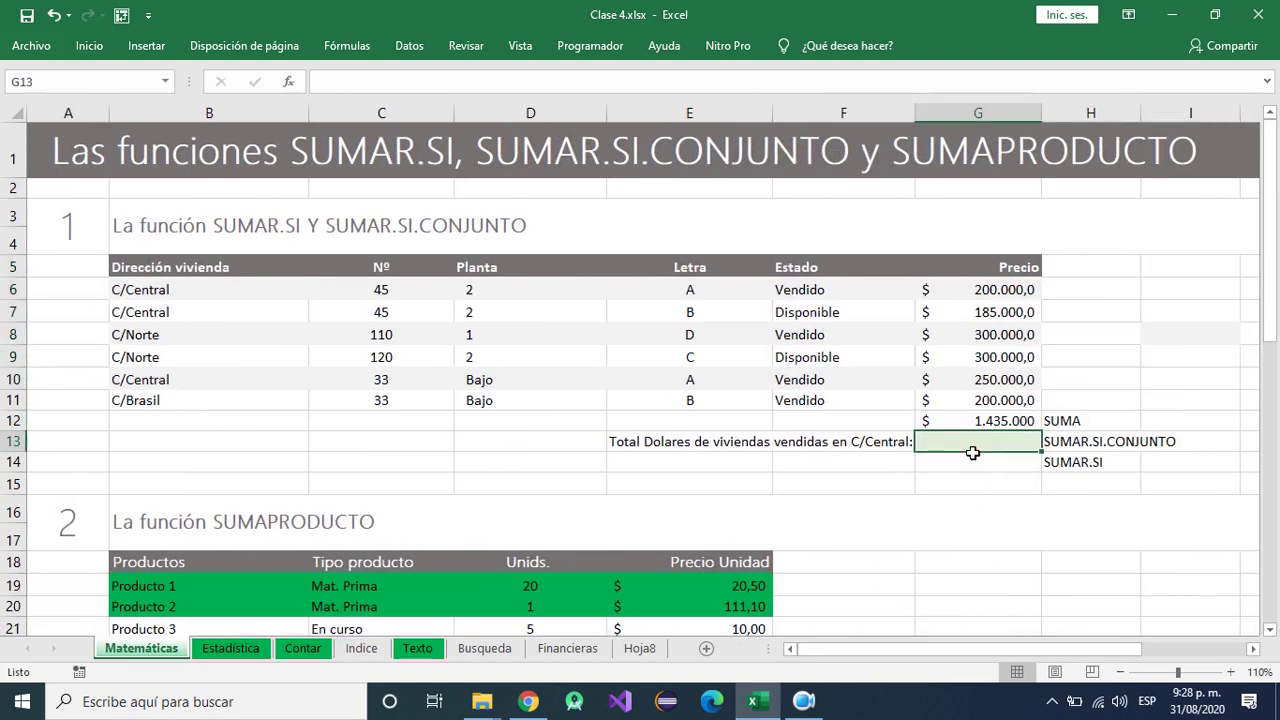
{"action": "left_click", "coordinate": [1006, 468]}
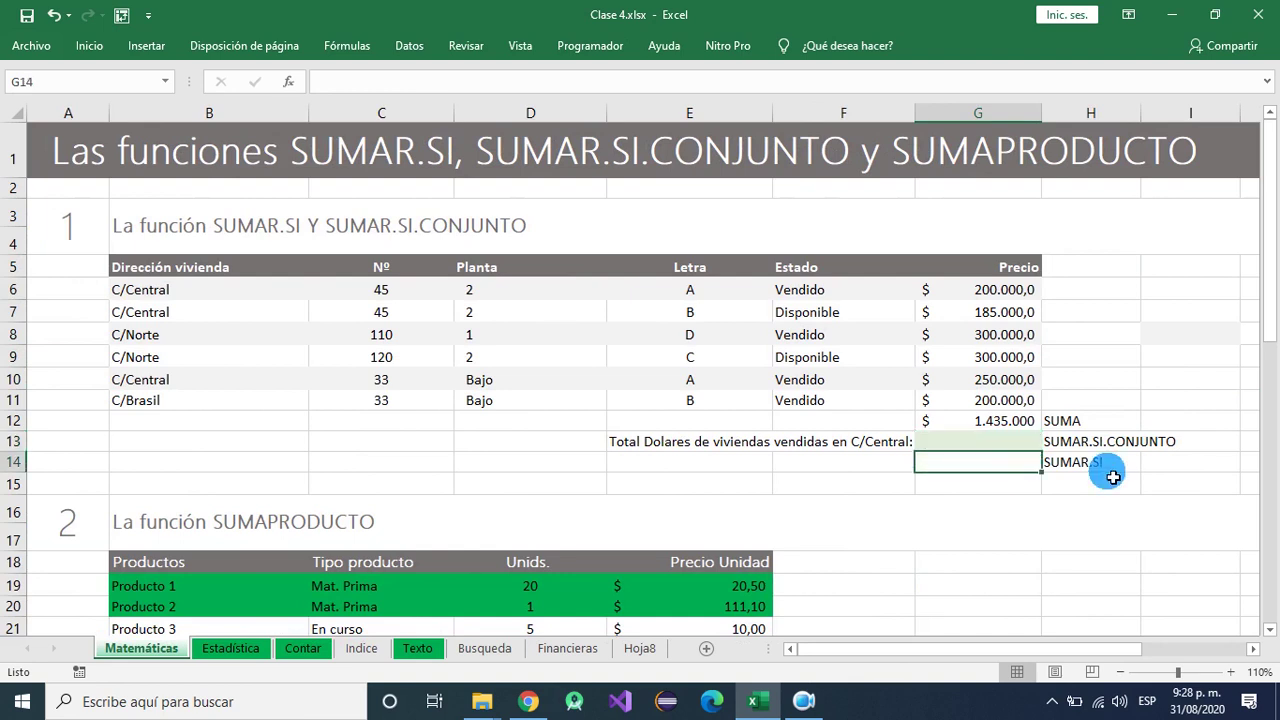
{"action": "left_click", "coordinate": [995, 444]}
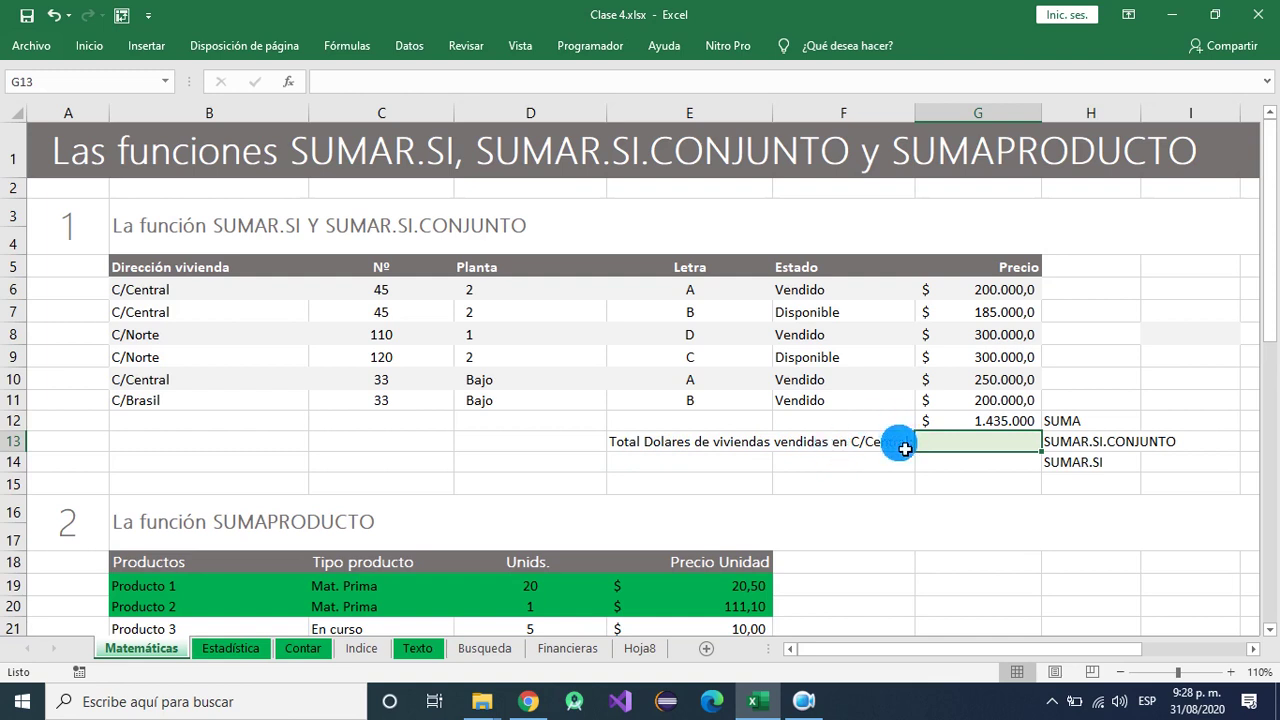
{"action": "key", "text": "Return"}
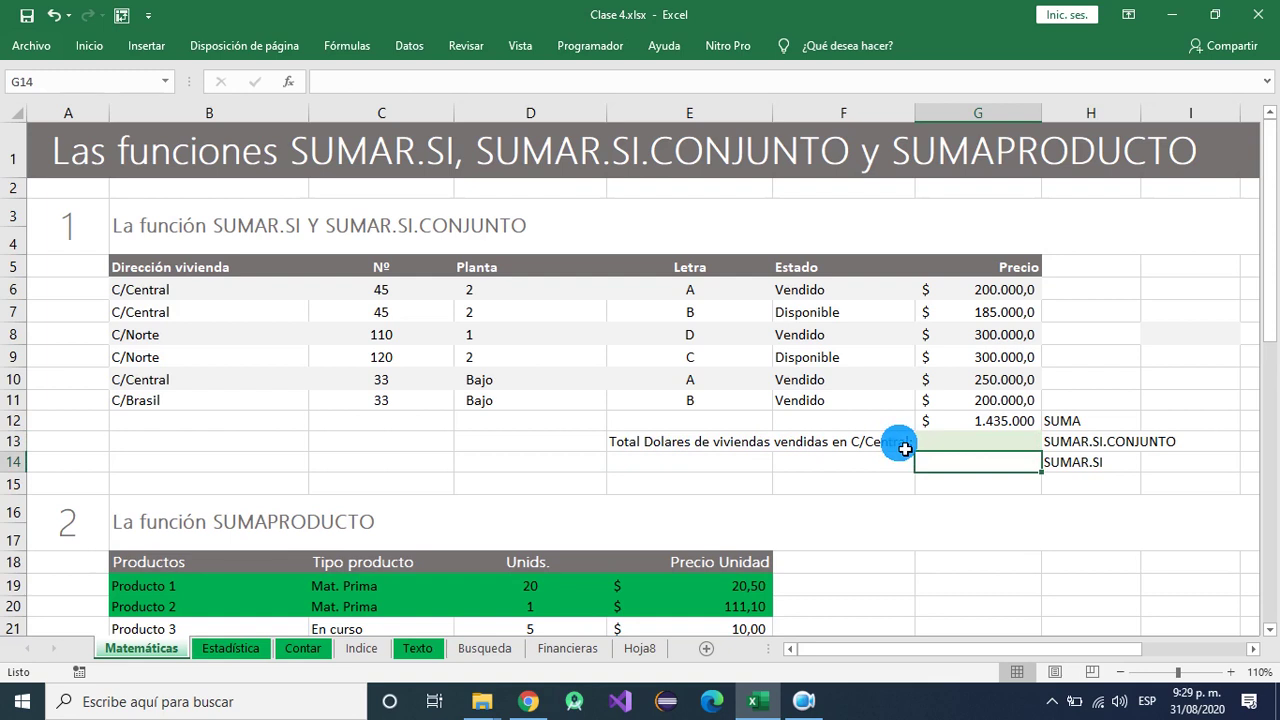
{"action": "type", "text": "=SU"}
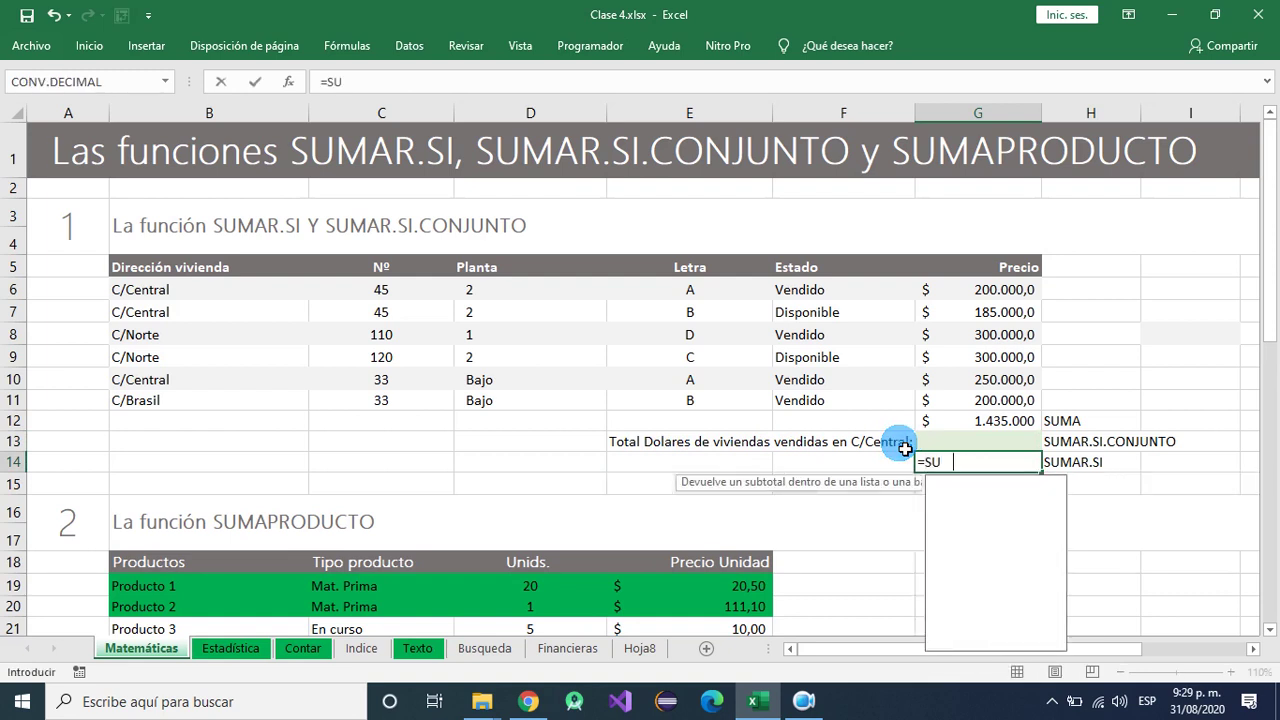
{"action": "type", "text": "MAR"}
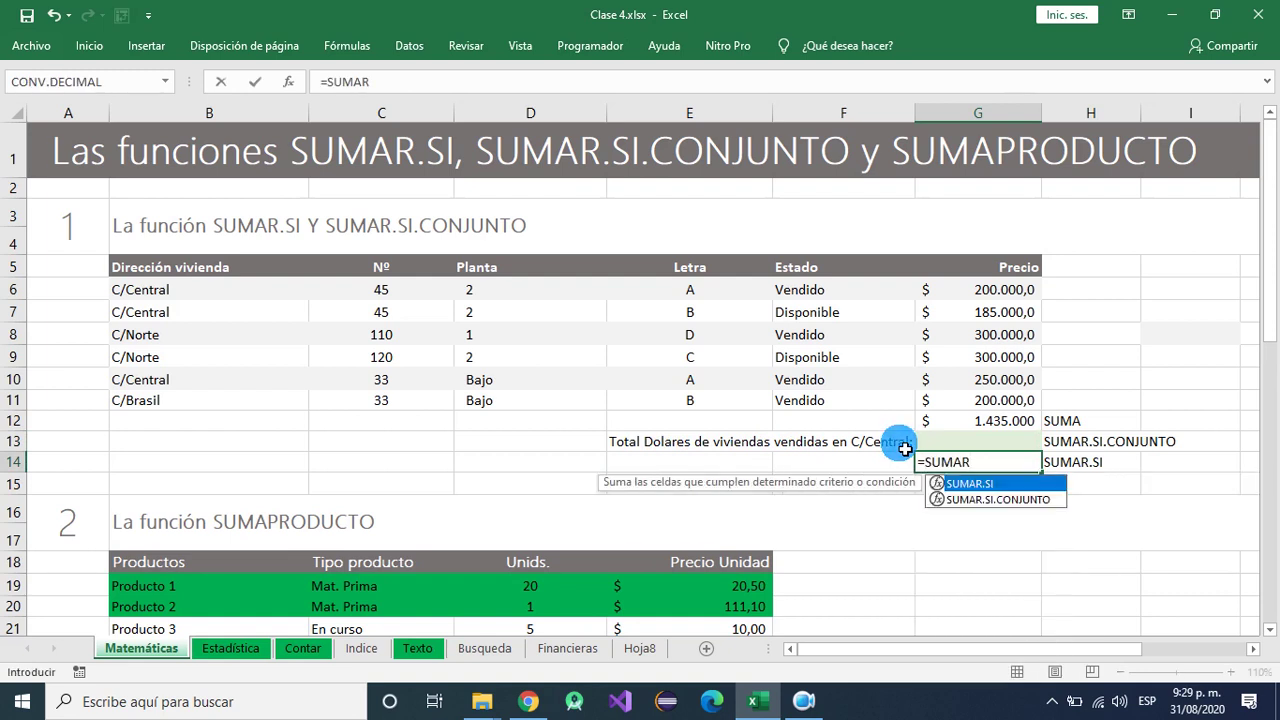
{"action": "type", "text": "."}
{"action": "double_click", "coordinate": [978, 485]}
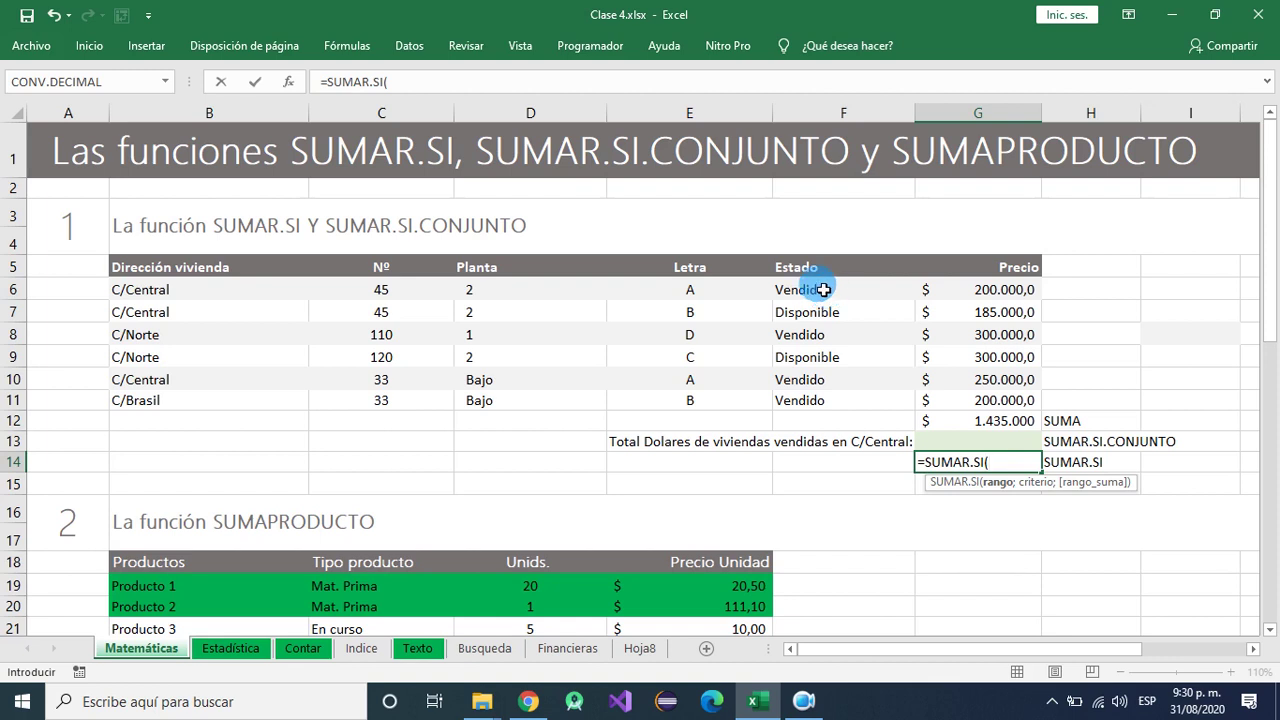
{"action": "left_click", "coordinate": [824, 291]}
{"action": "left_click_drag", "start_coordinate": [824, 291], "coordinate": [830, 403]}
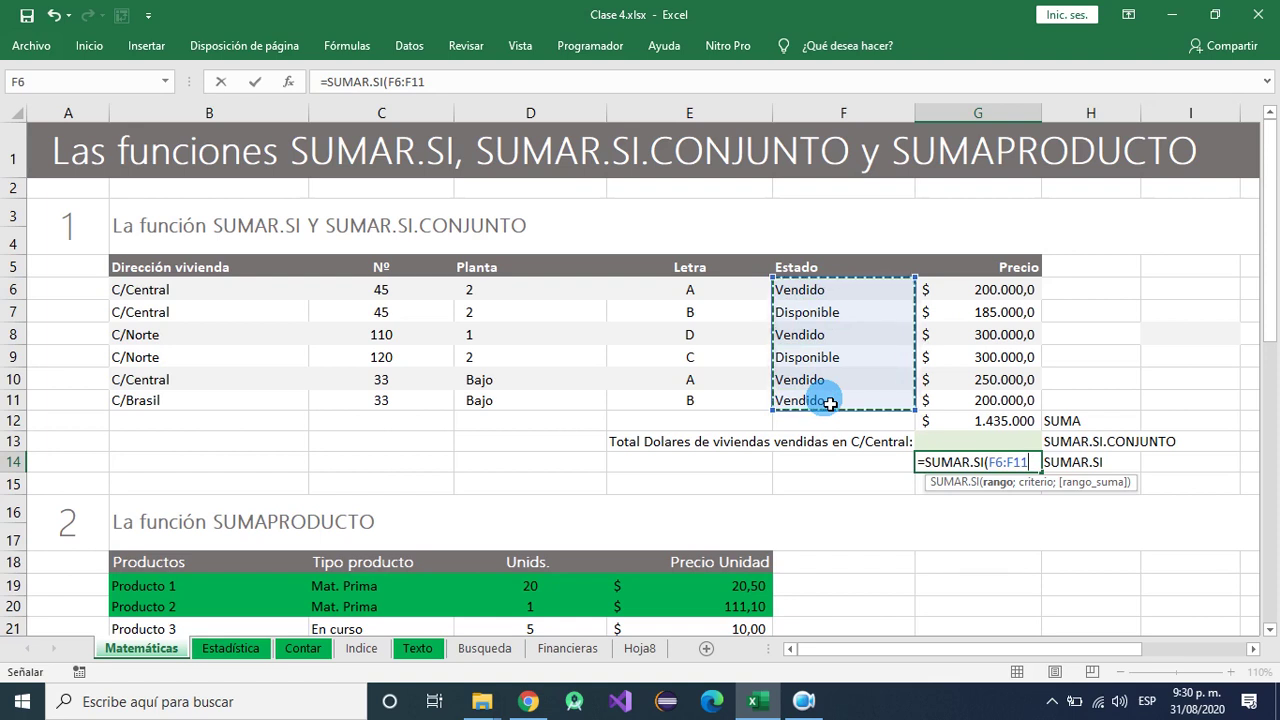
{"action": "type", "text": ";"}
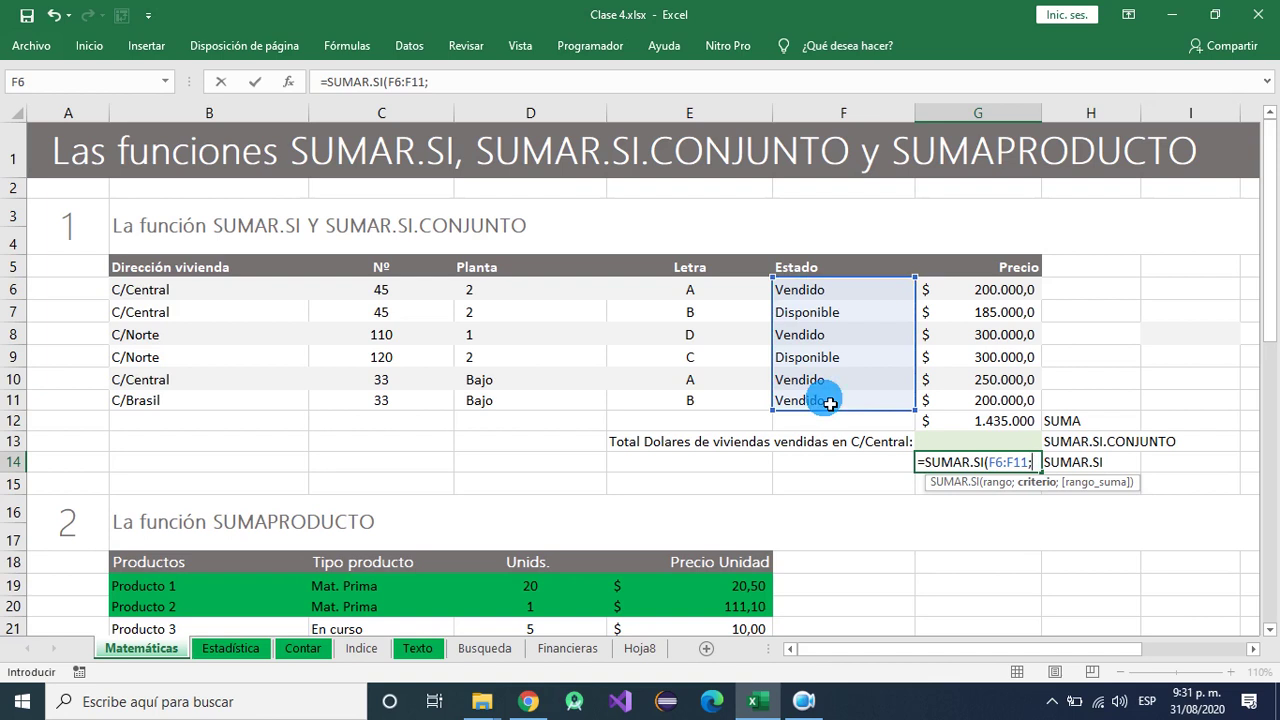
- Complete the G14 formula as =SUMAR.SI(F6:F11;F6;G6:G11), using F6 as the criterion and the Precio cells as the sum range
{"action": "left_click", "coordinate": [857, 292]}
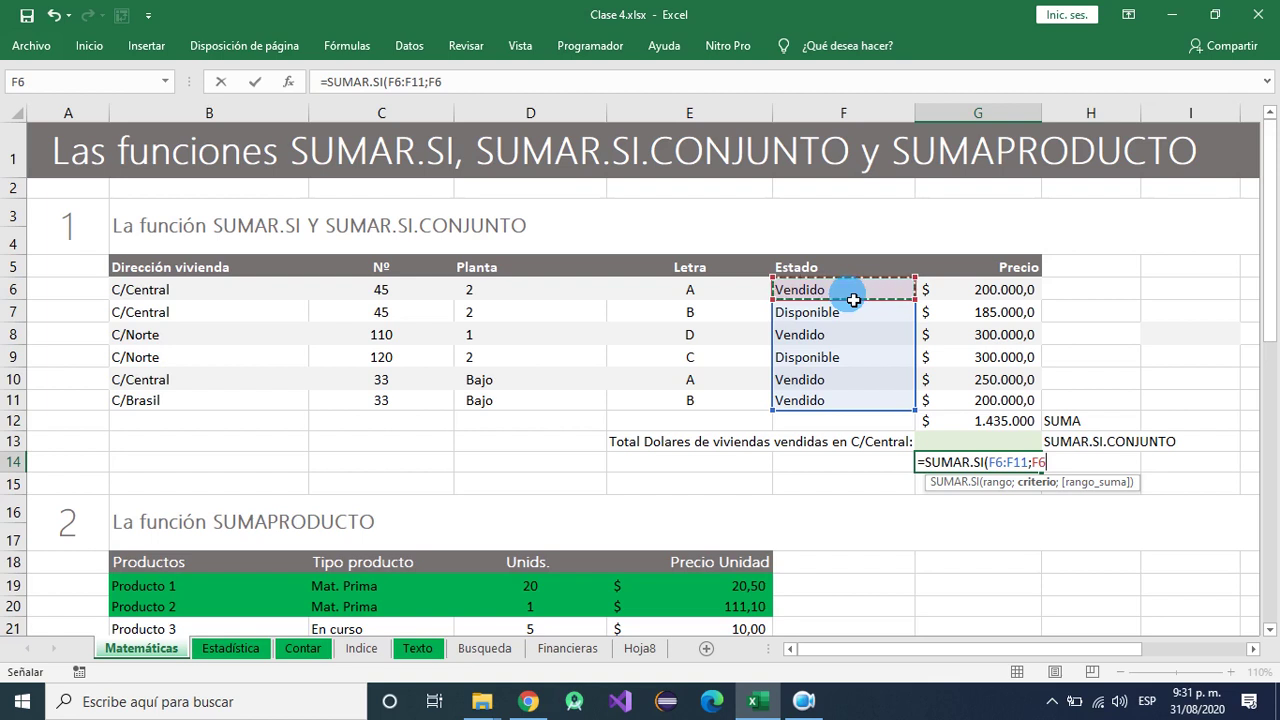
{"action": "type", "text": ";"}
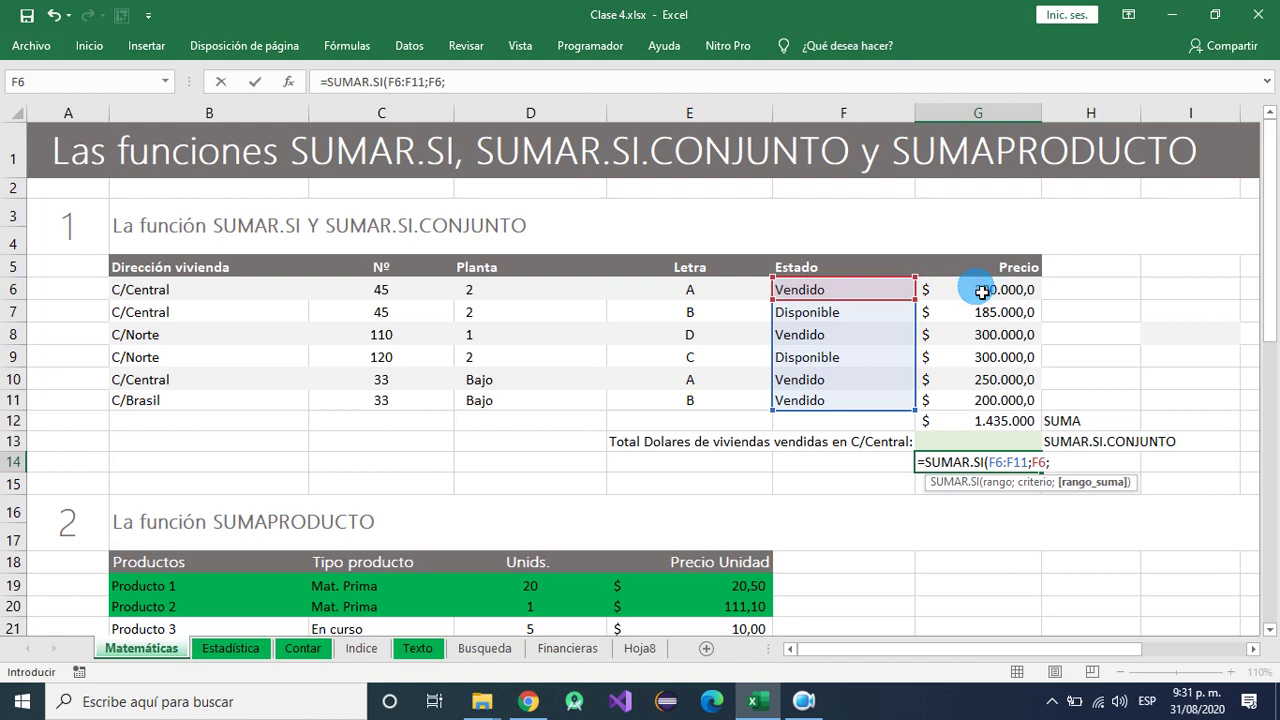
{"action": "left_click_drag", "start_coordinate": [969, 296], "coordinate": [985, 401]}
{"action": "type", "text": ")"}
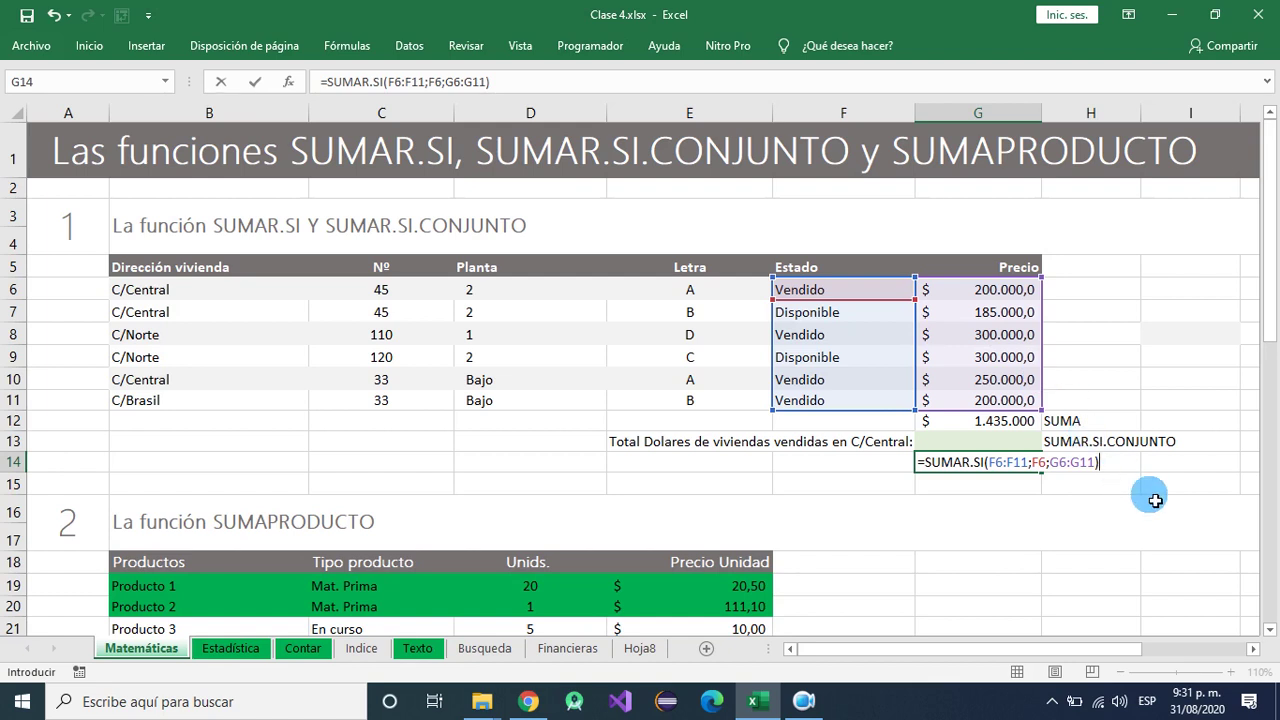
{"action": "key", "text": "Return"}
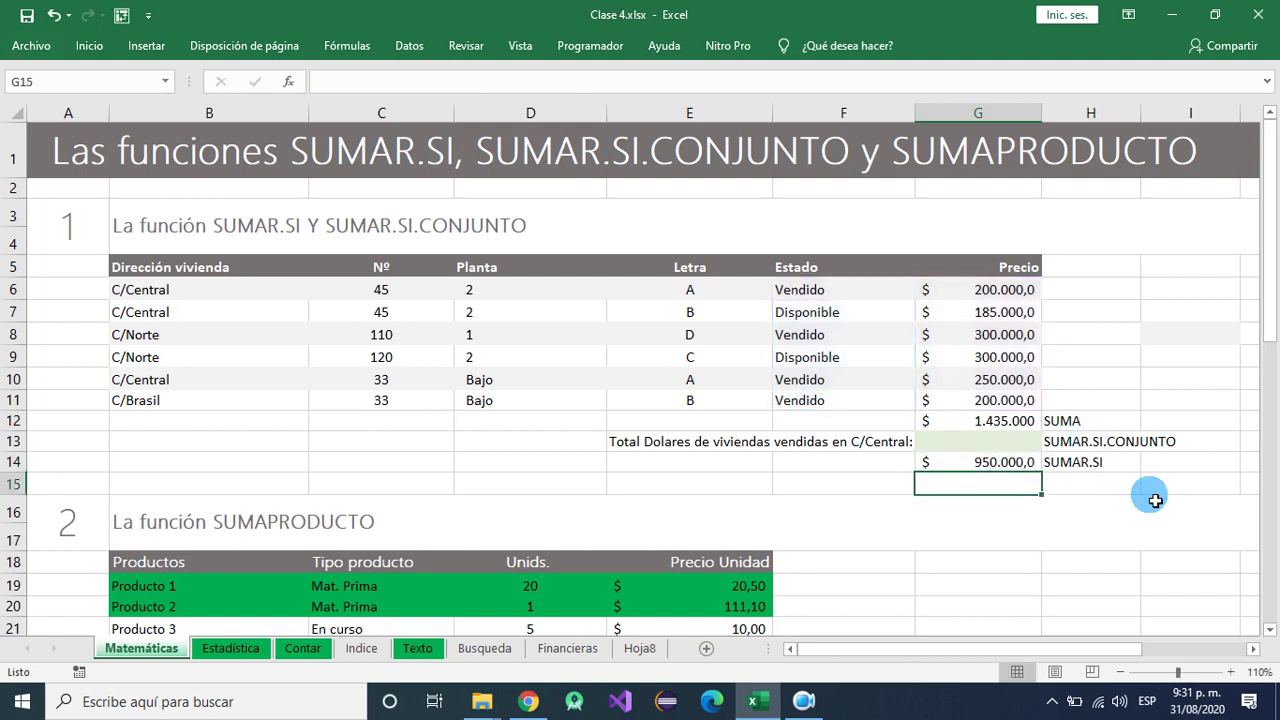
- Select the Estado and Precio cells of the sold homes in rows 6, 8, 10 and 11 to check their sum against G14
{"action": "left_click", "coordinate": [997, 465]}
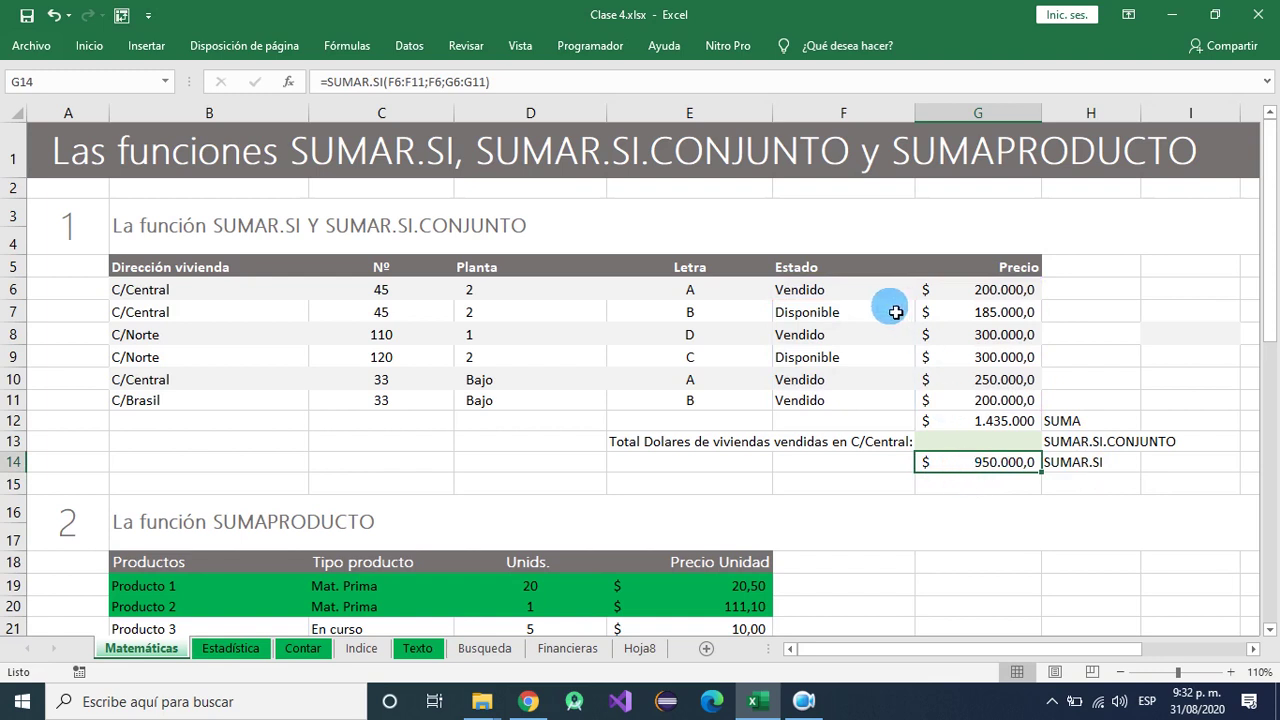
{"action": "left_click_drag", "start_coordinate": [827, 290], "coordinate": [979, 303]}
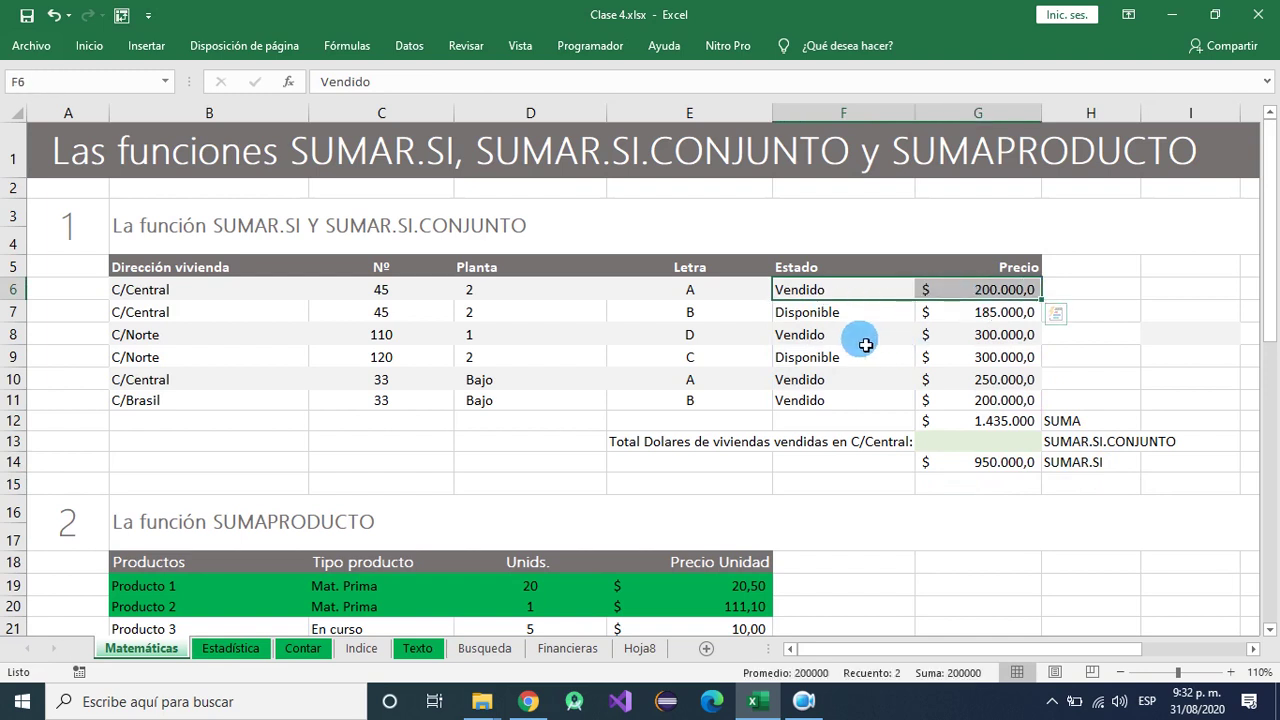
{"action": "left_click_drag", "start_coordinate": [846, 334], "coordinate": [954, 334], "text": "ctrl"}
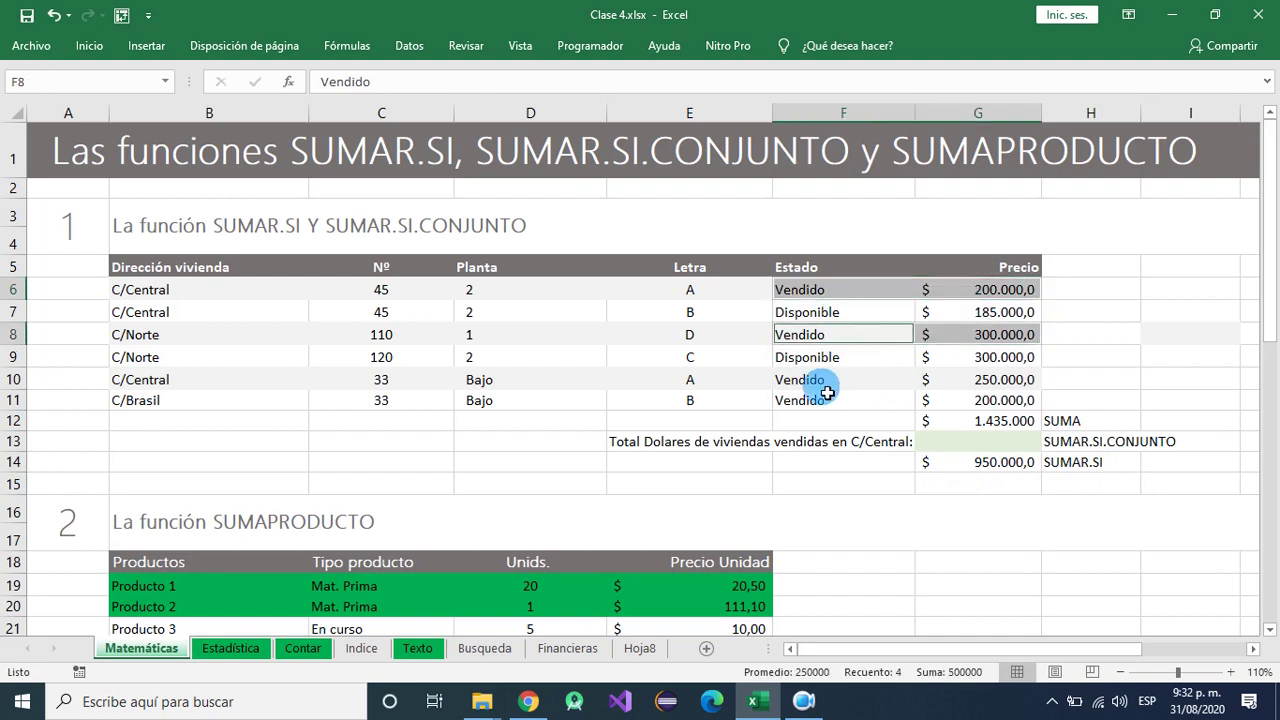
{"action": "left_click_drag", "start_coordinate": [827, 388], "coordinate": [951, 397], "text": "ctrl"}
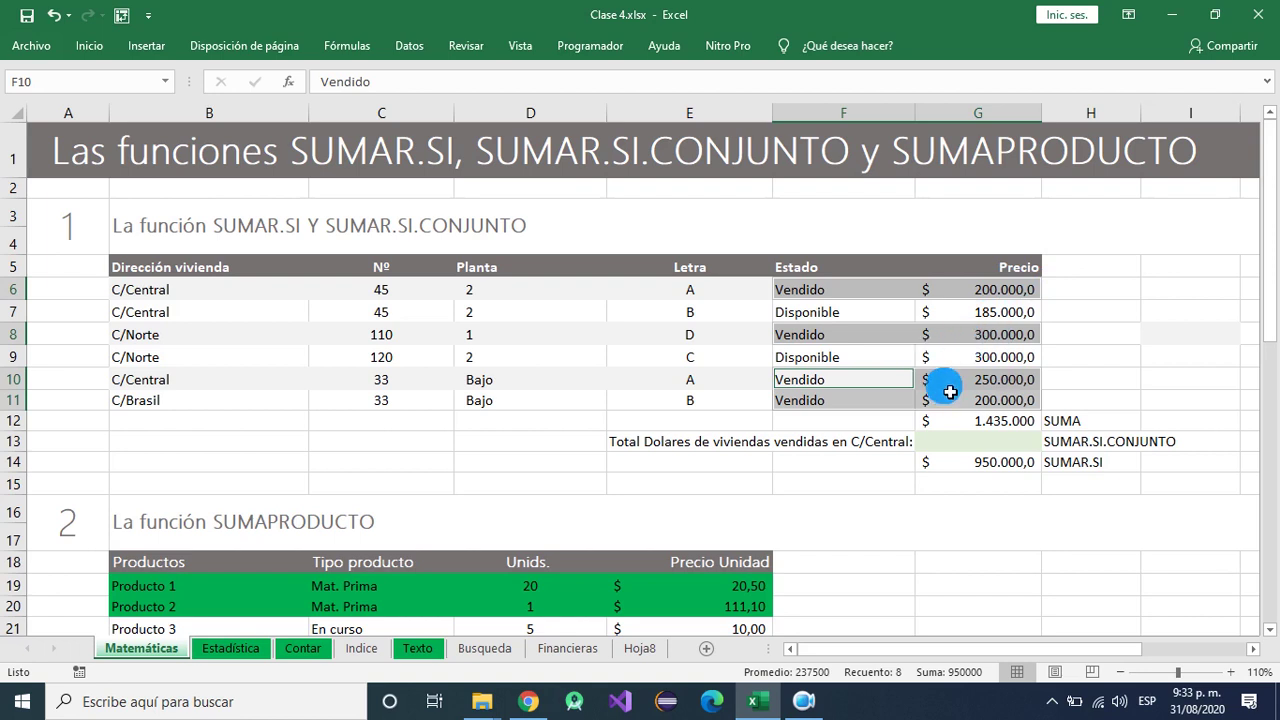
{"action": "left_click", "coordinate": [988, 462]}
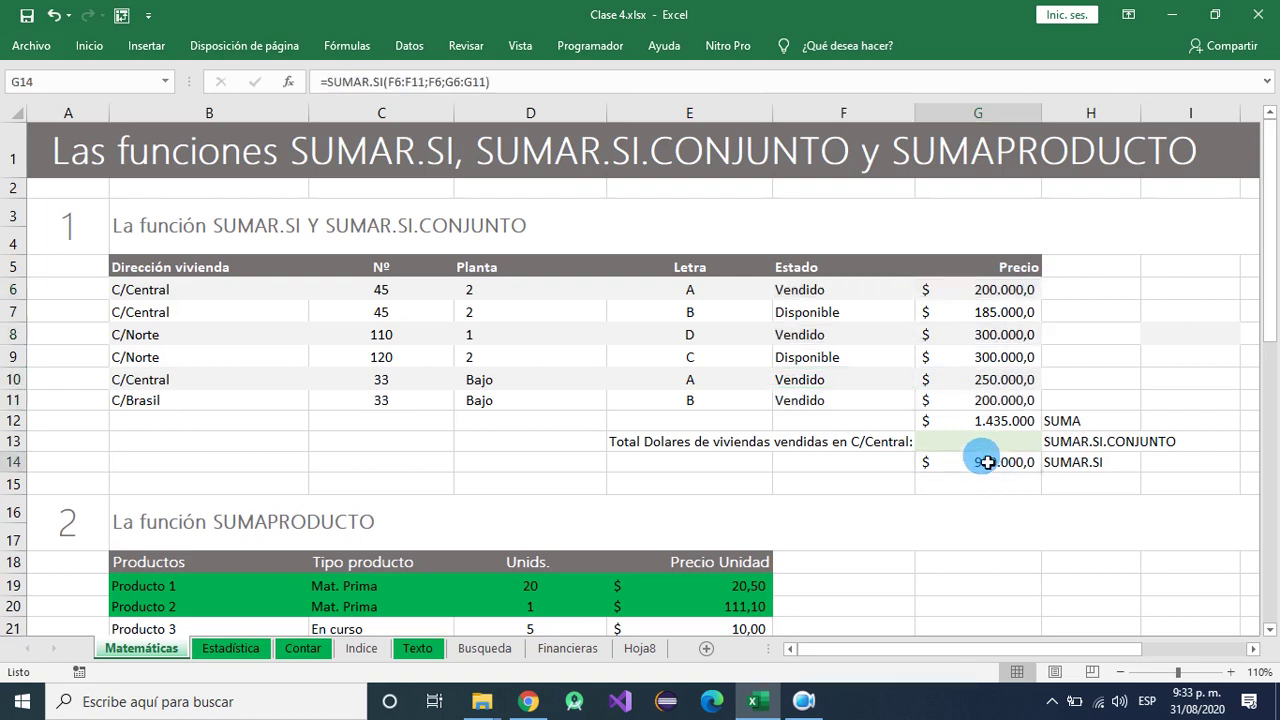
- Review the range, criterion and sum range referenced by the SUMAR.SI formula in cell G14
{"action": "left_click_drag", "start_coordinate": [1112, 465], "coordinate": [1003, 467]}
{"action": "left_click", "coordinate": [1004, 502]}
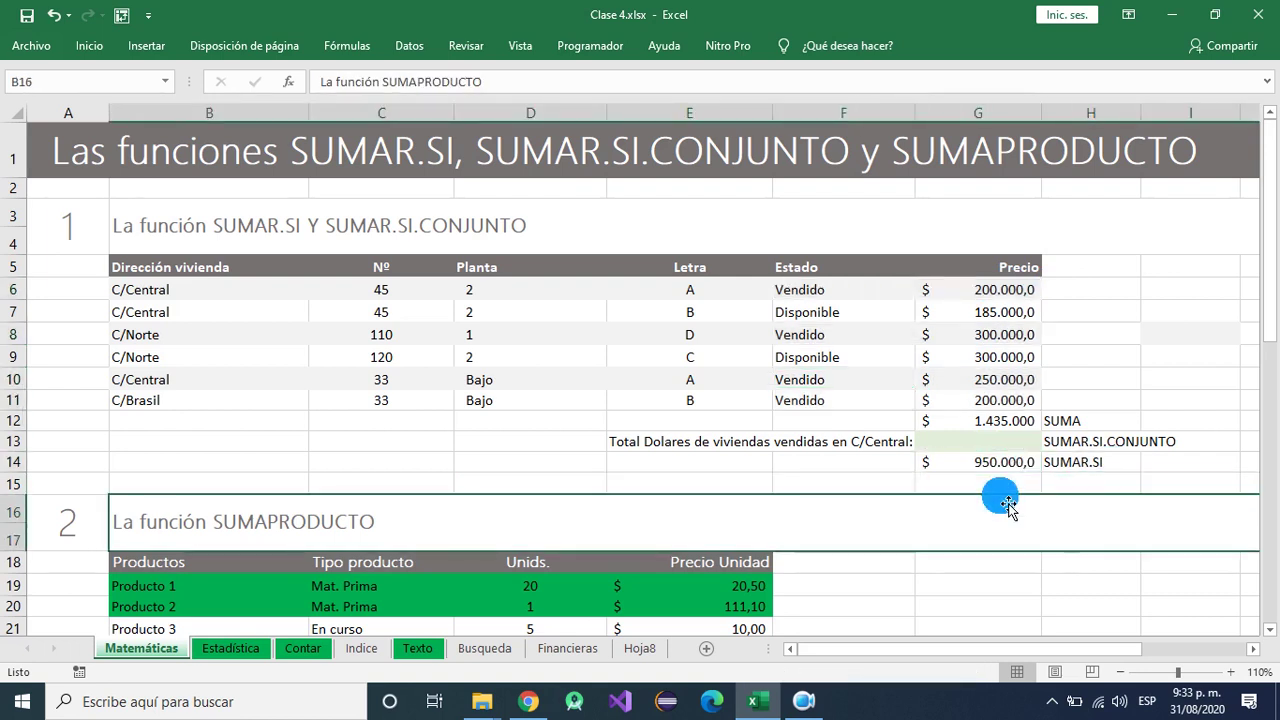
{"action": "left_click", "coordinate": [818, 289]}
{"action": "left_click_drag", "start_coordinate": [820, 289], "coordinate": [937, 402]}
{"action": "left_click", "coordinate": [989, 462]}
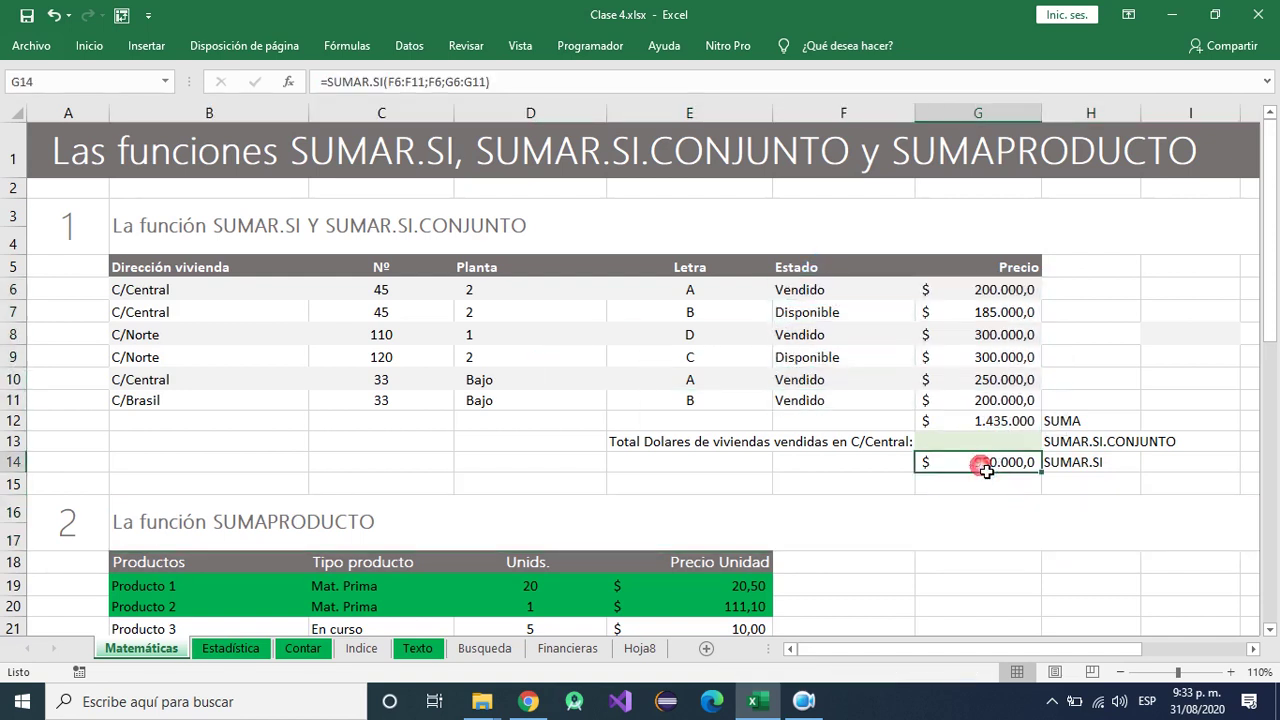
{"action": "double_click", "coordinate": [989, 462]}
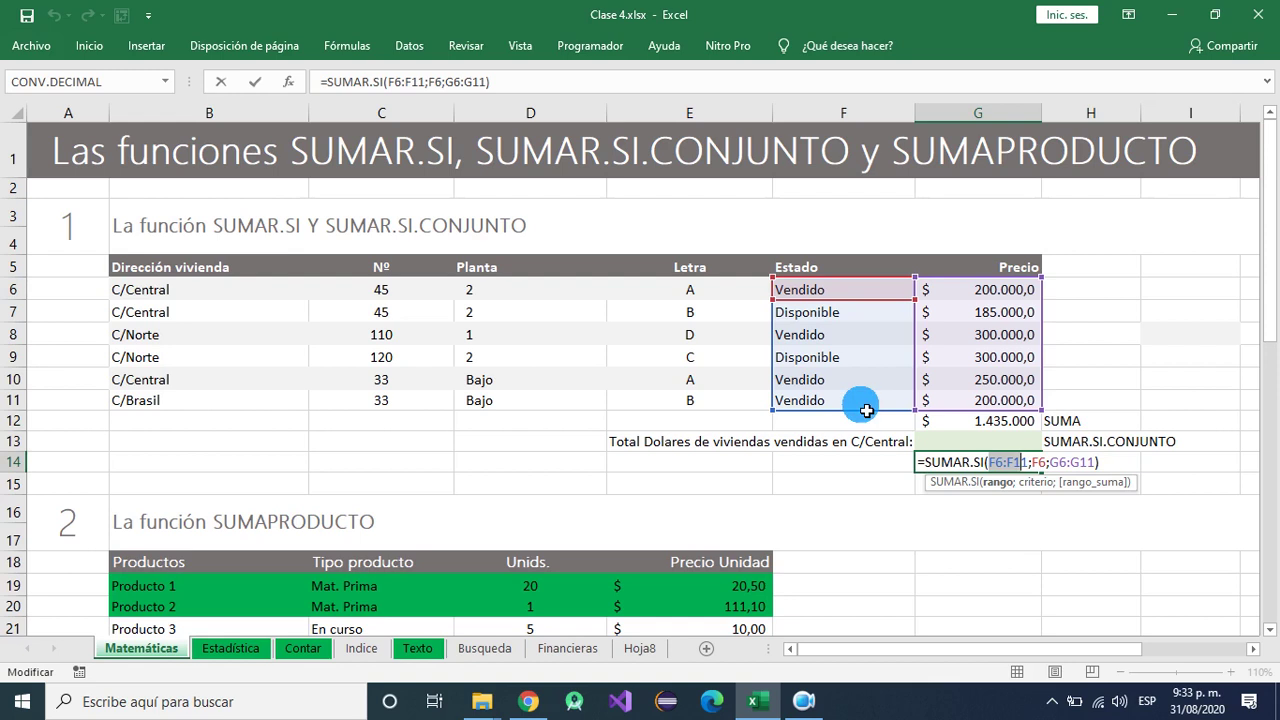
{"action": "left_click", "coordinate": [803, 701]}
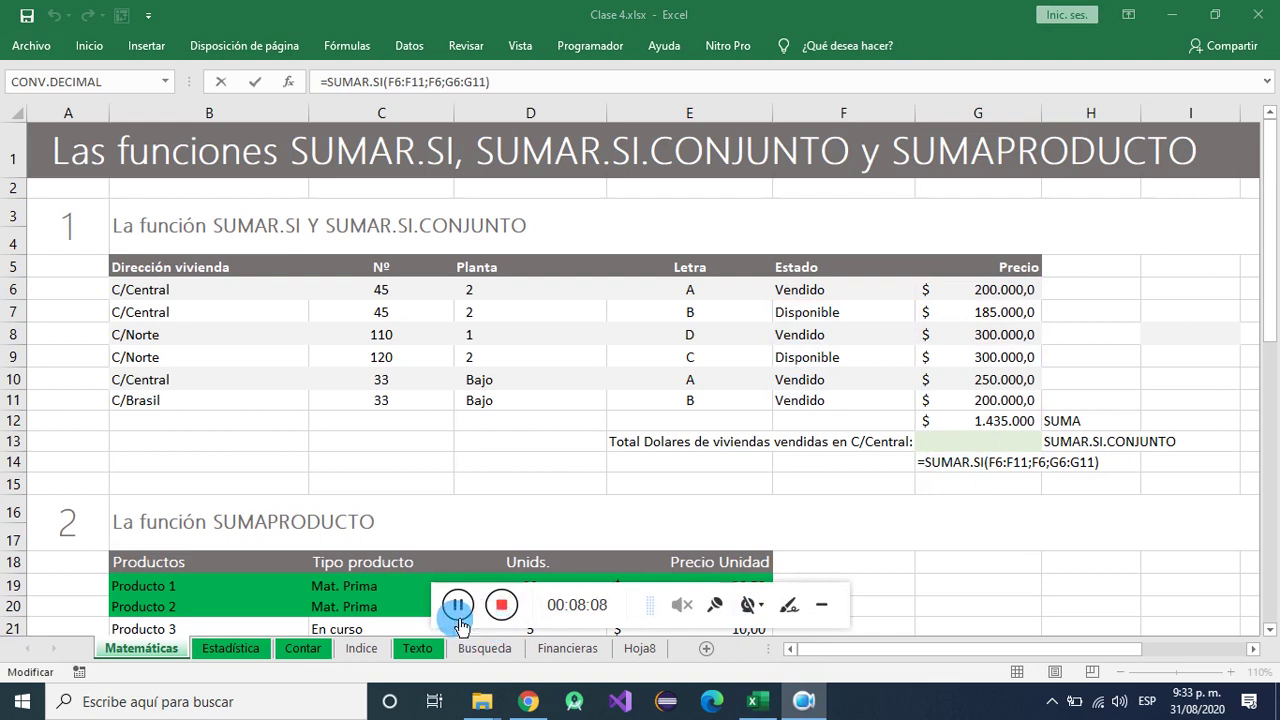
{"action": "key", "text": "Return"}
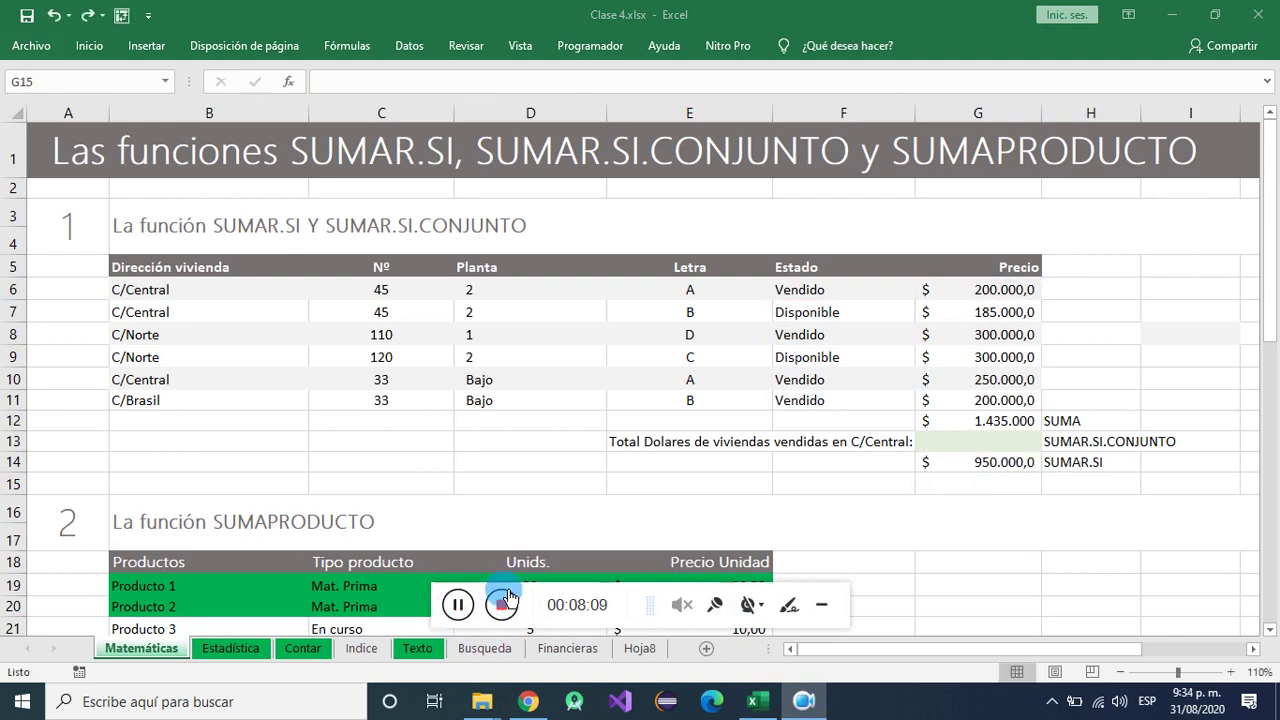
{"action": "left_click", "coordinate": [828, 607]}
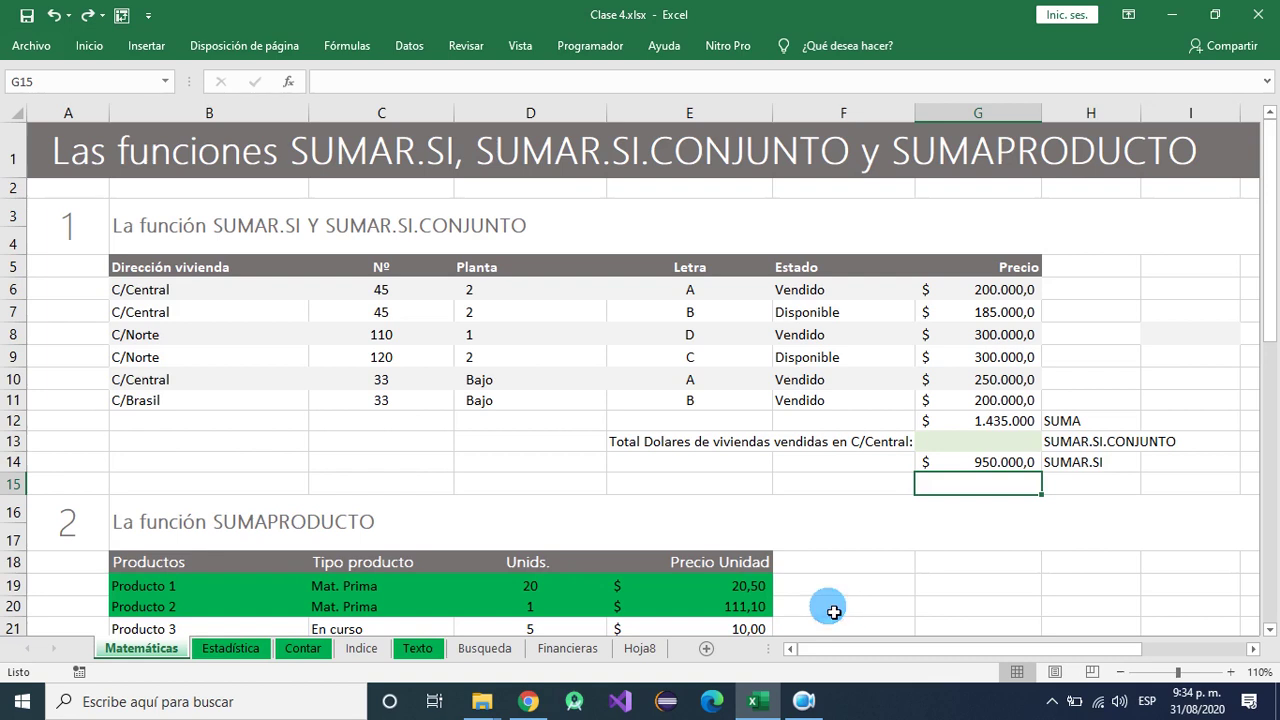
{"action": "left_click", "coordinate": [971, 463]}
{"action": "double_click", "coordinate": [968, 462]}
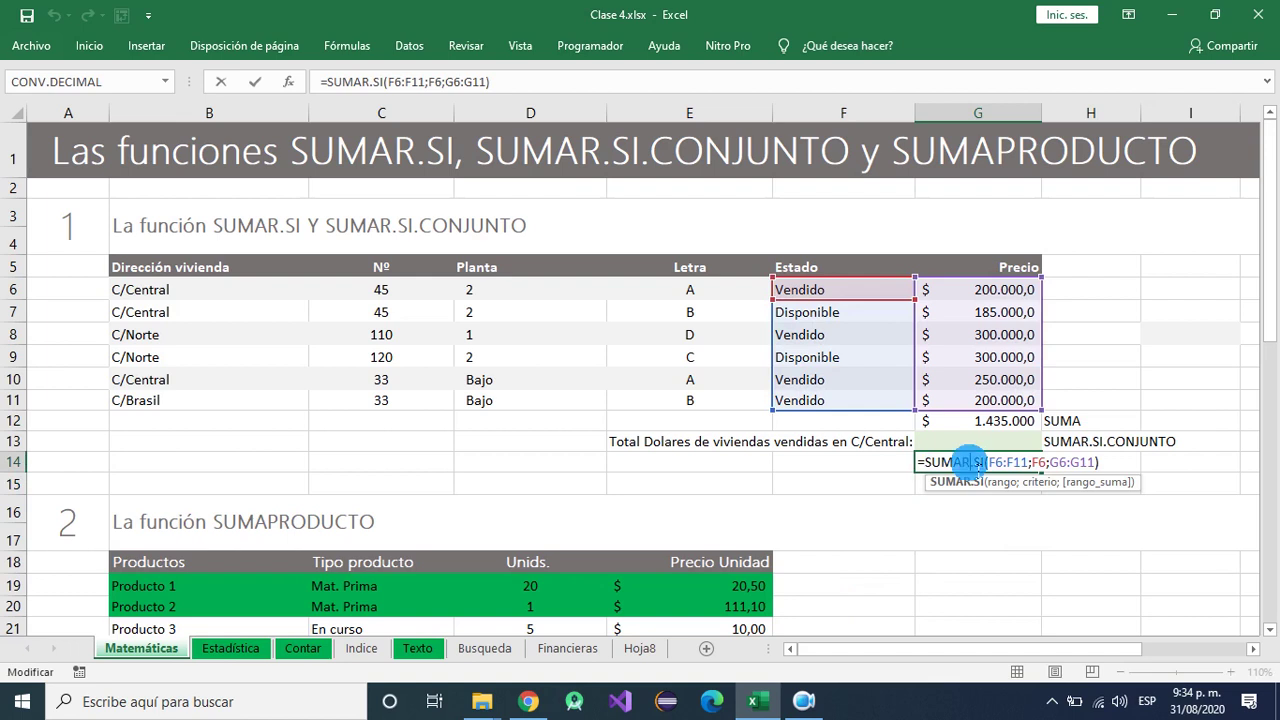
{"action": "key", "text": "Return"}
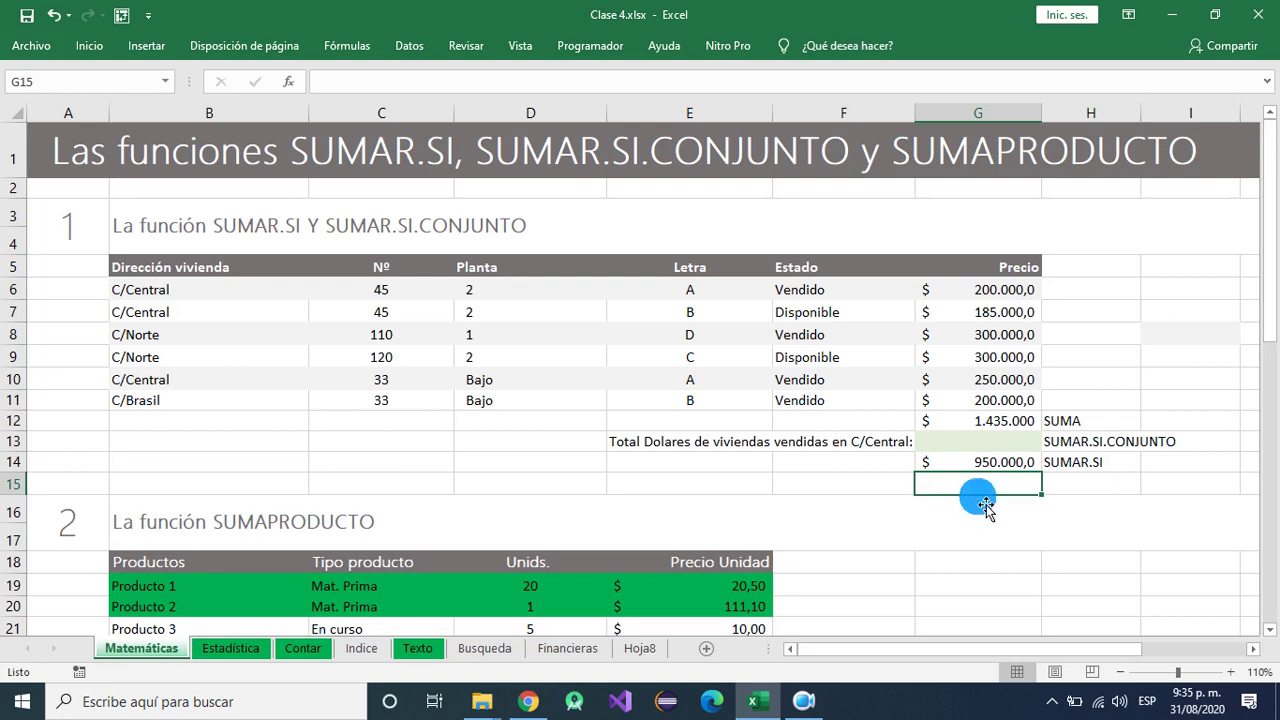
- Begin a second SUMAR.SI formula in cell G15 with the Estado cells F6:F11 as the range to evaluate
{"action": "type", "text": "=SU"}
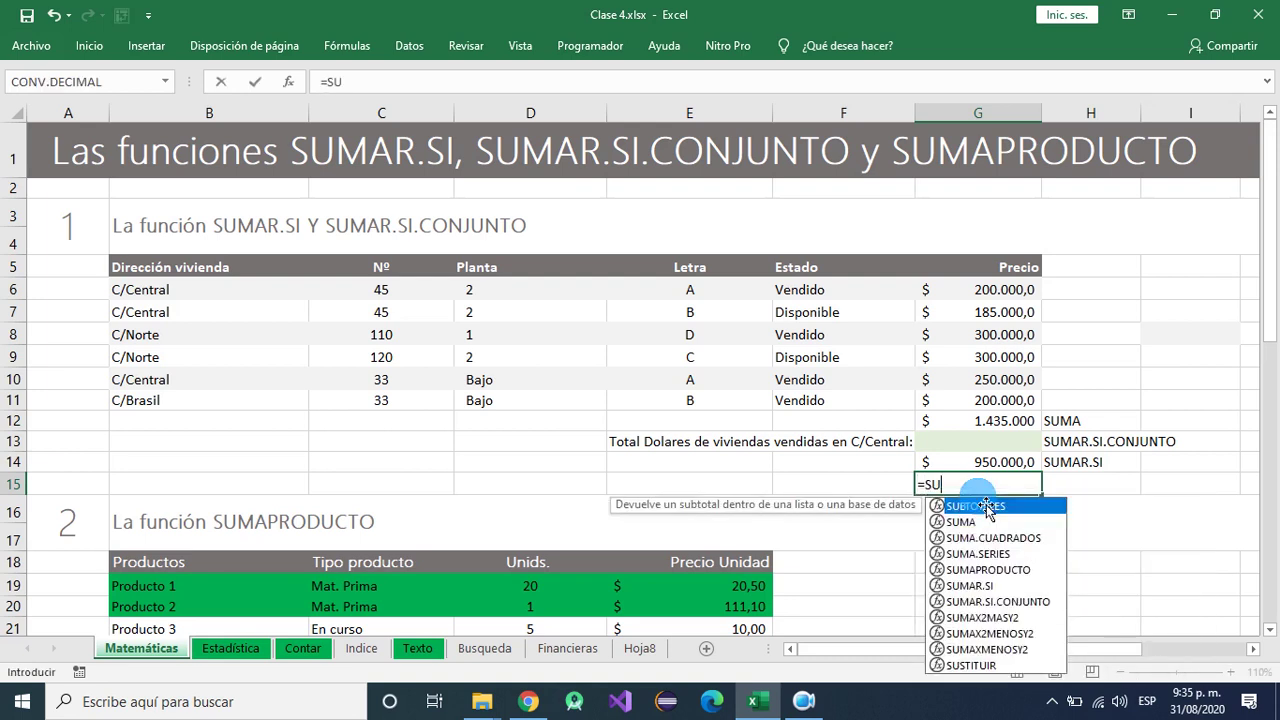
{"action": "type", "text": "MAR.SI"}
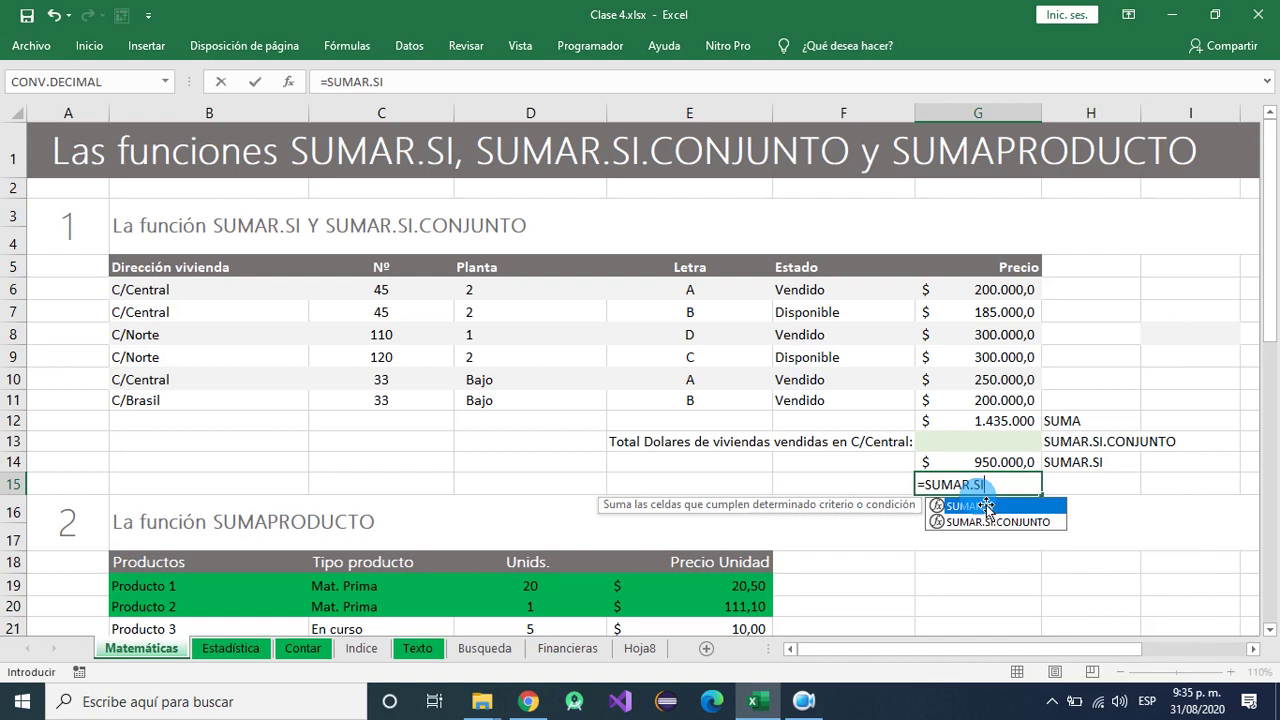
{"action": "double_click", "coordinate": [986, 506]}
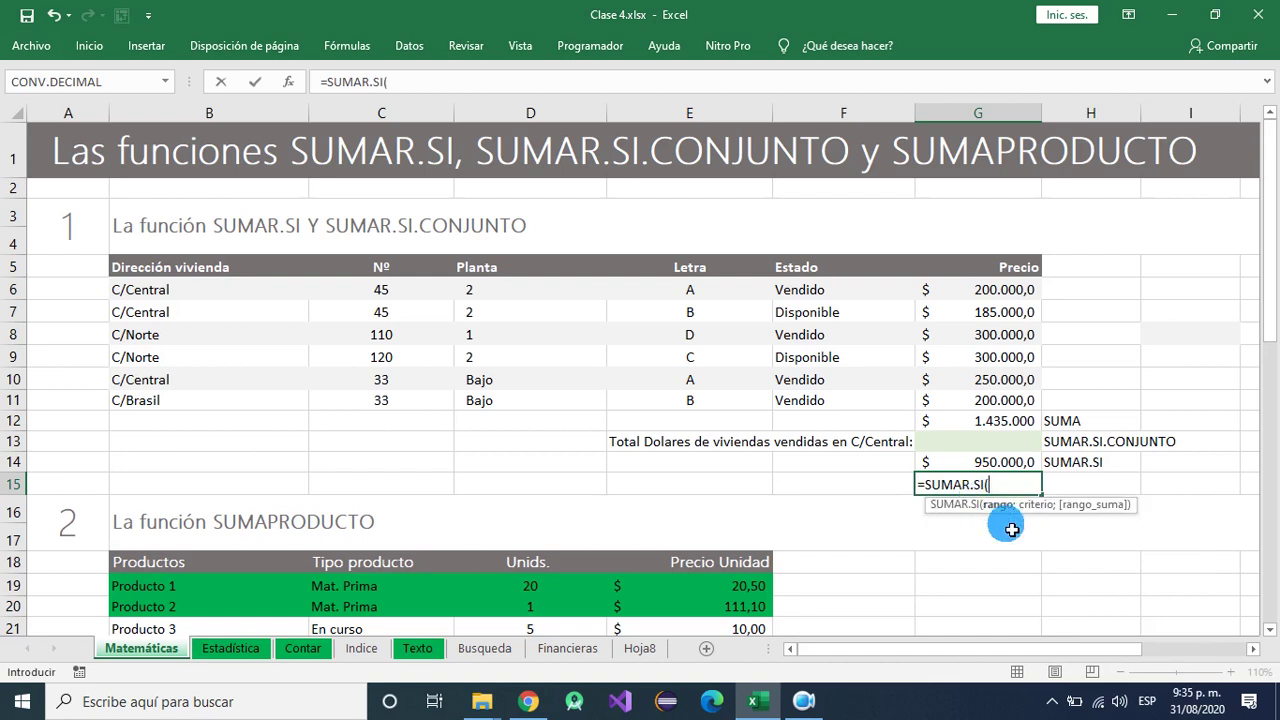
{"action": "left_click_drag", "start_coordinate": [849, 291], "coordinate": [847, 400]}
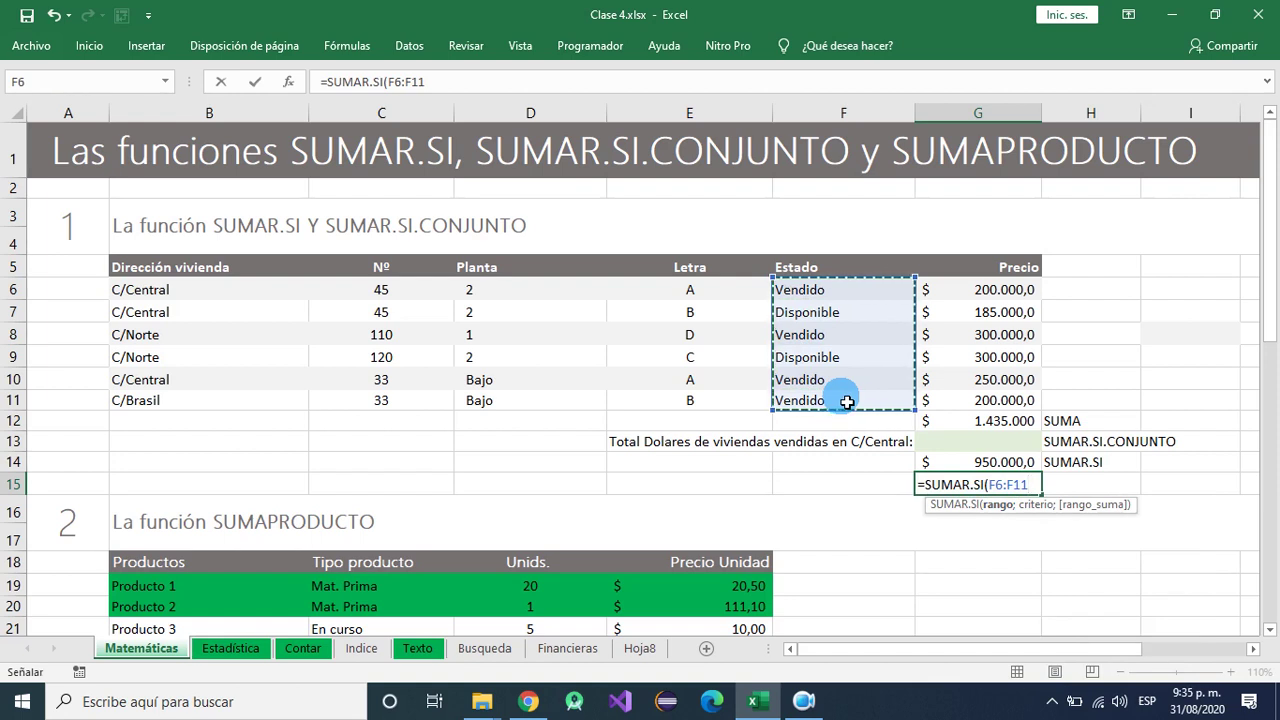
{"action": "type", "text": ";"}
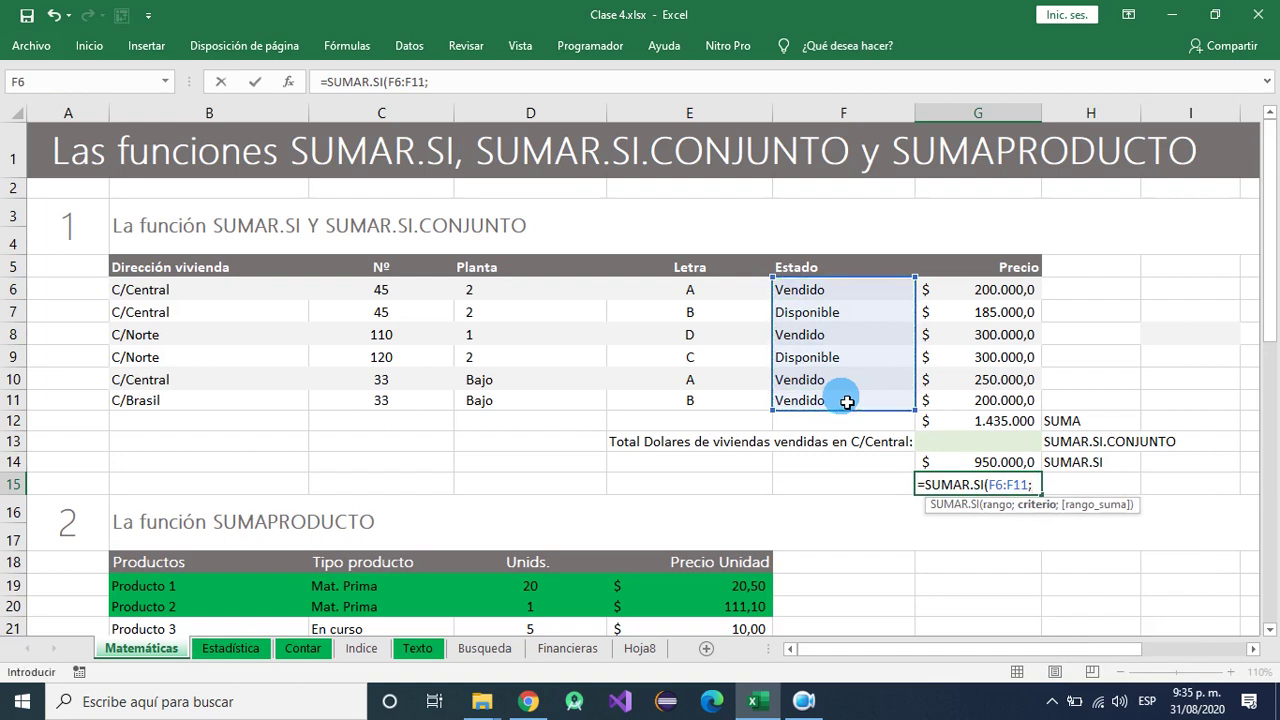
{"action": "left_click", "coordinate": [826, 314]}
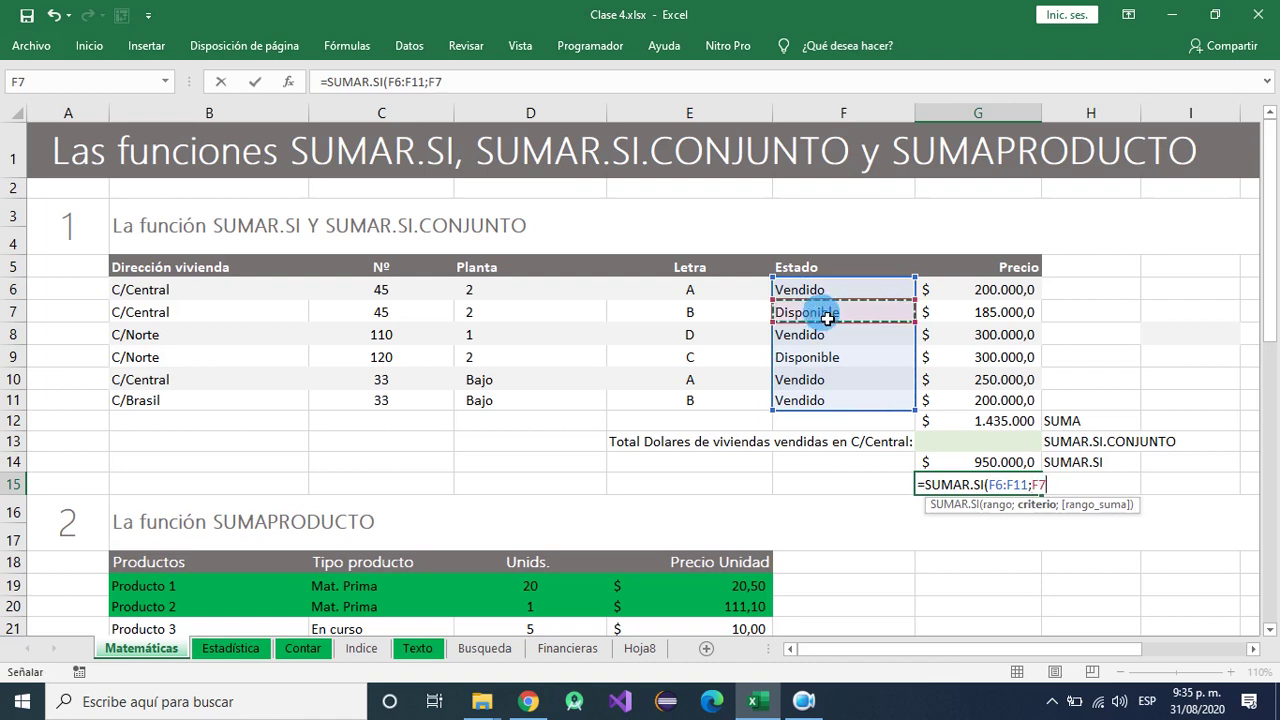
{"action": "key", "text": "BackSpace"}
{"action": "key", "text": "BackSpace"}
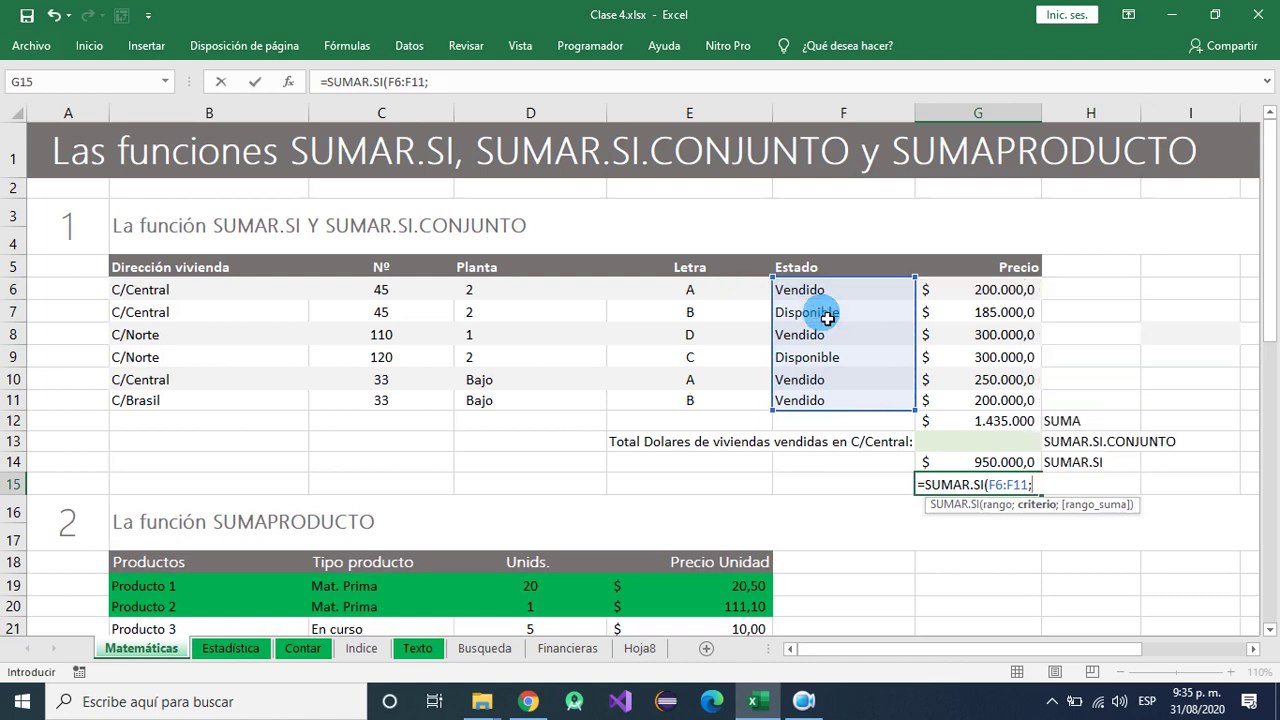
- Complete the G15 formula as =SUMAR.SI(F6:F11;"DISPONIBLE";G6:G11), using a text criterion and the Precio cells as the sum range
{"action": "type", "text": "\"DISPONIBLE\""}
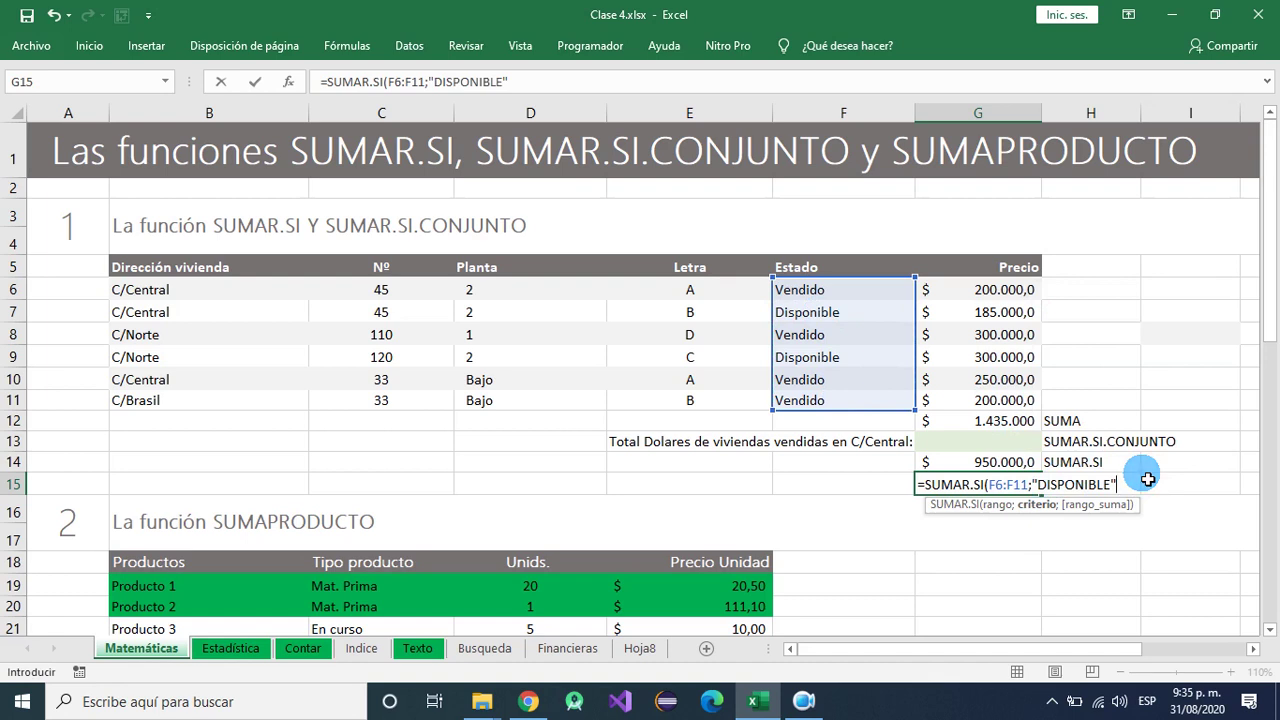
{"action": "type", "text": ";"}
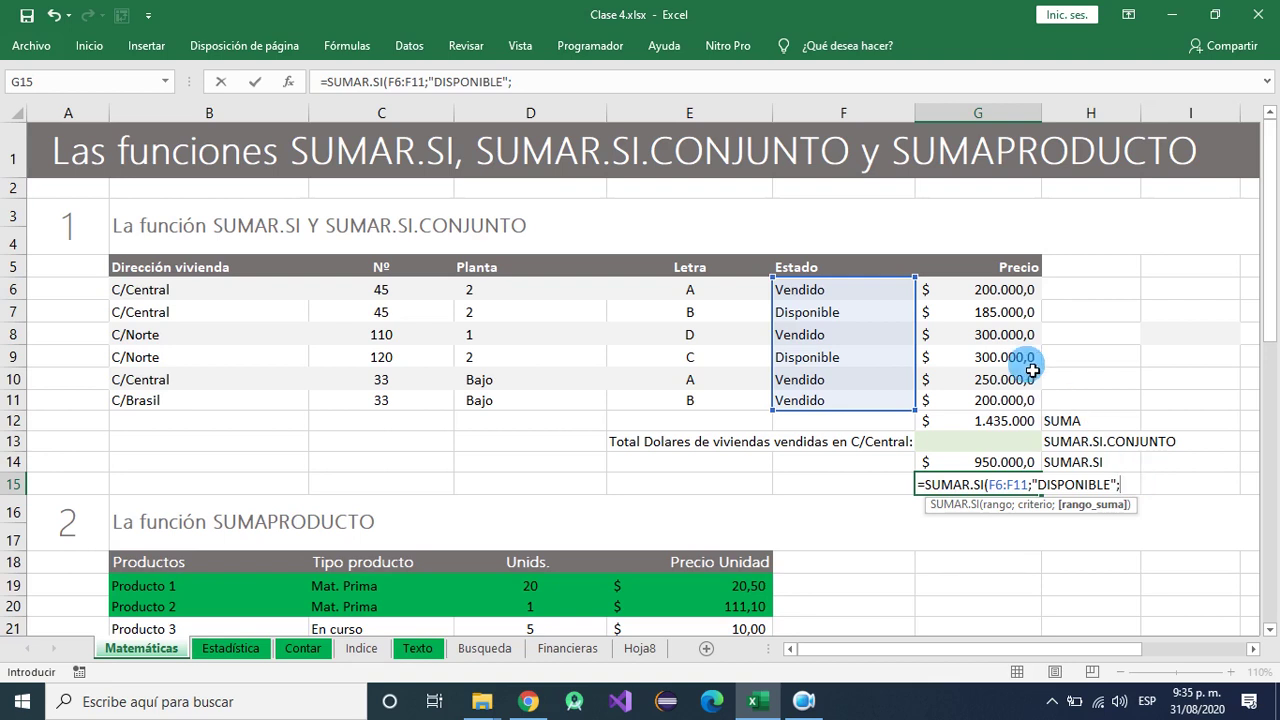
{"action": "left_click_drag", "start_coordinate": [1022, 293], "coordinate": [1006, 405]}
{"action": "type", "text": ")"}
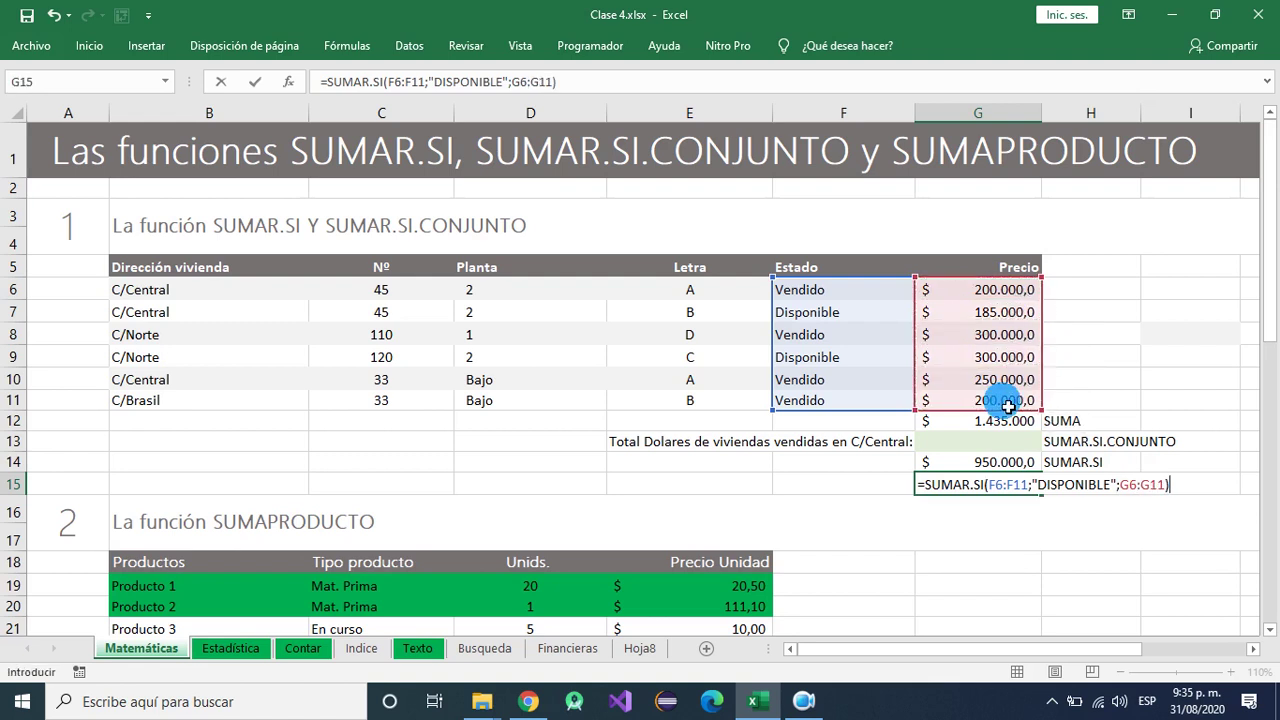
{"action": "key", "text": "Return"}
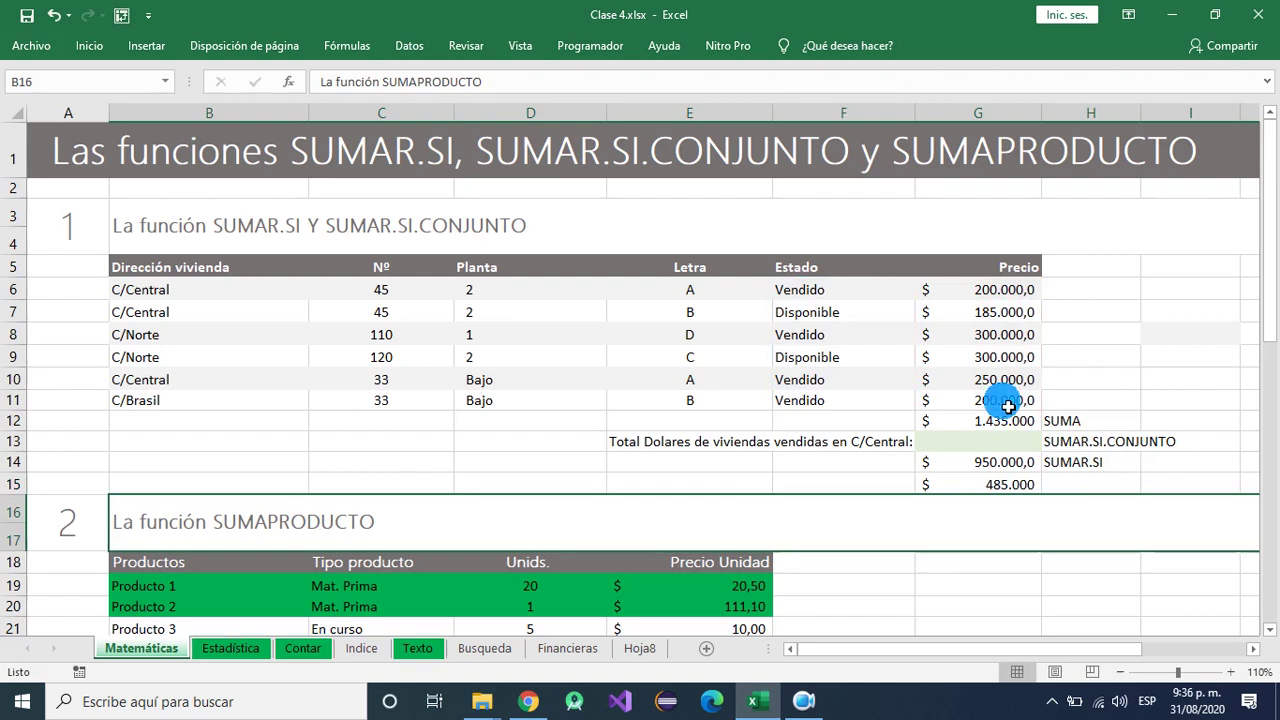
- Select the Estado and Precio cells of the available homes in rows 7 and 9 to check their sum, and review the G15 formula
{"action": "left_click_drag", "start_coordinate": [857, 316], "coordinate": [986, 331]}
{"action": "left_click_drag", "start_coordinate": [856, 358], "coordinate": [998, 372], "text": "ctrl"}
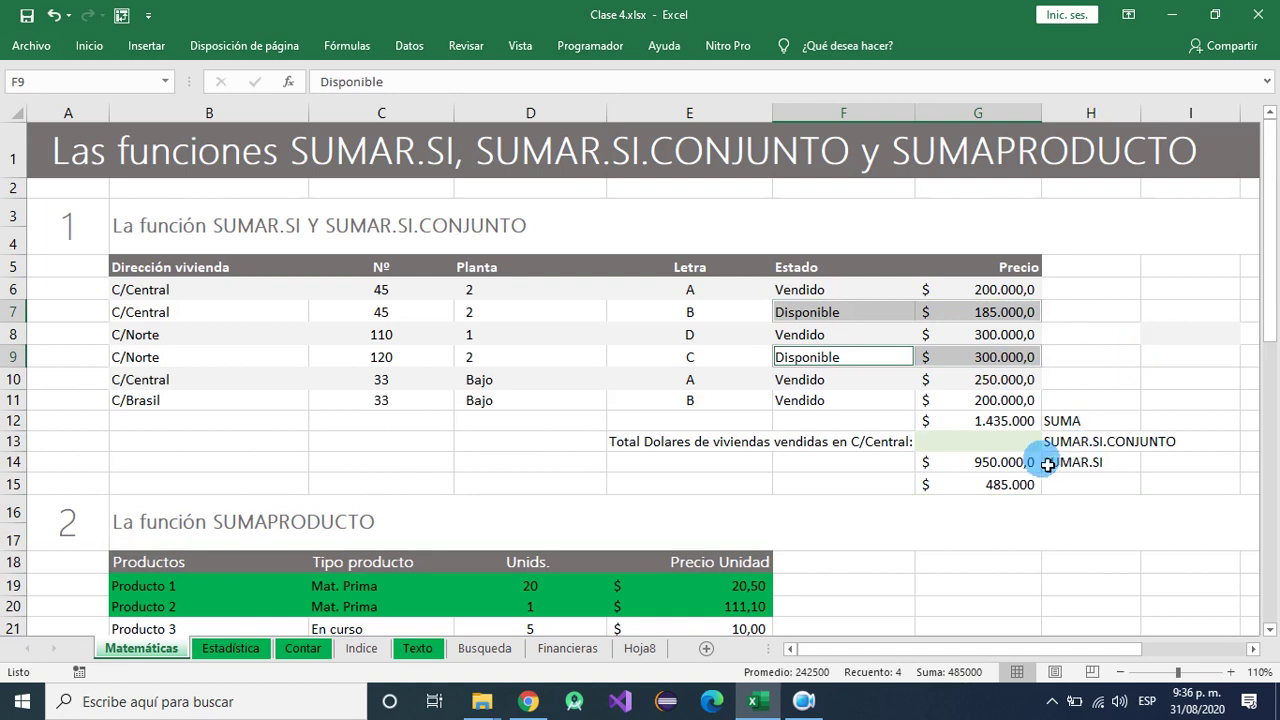
{"action": "double_click", "coordinate": [1014, 485]}
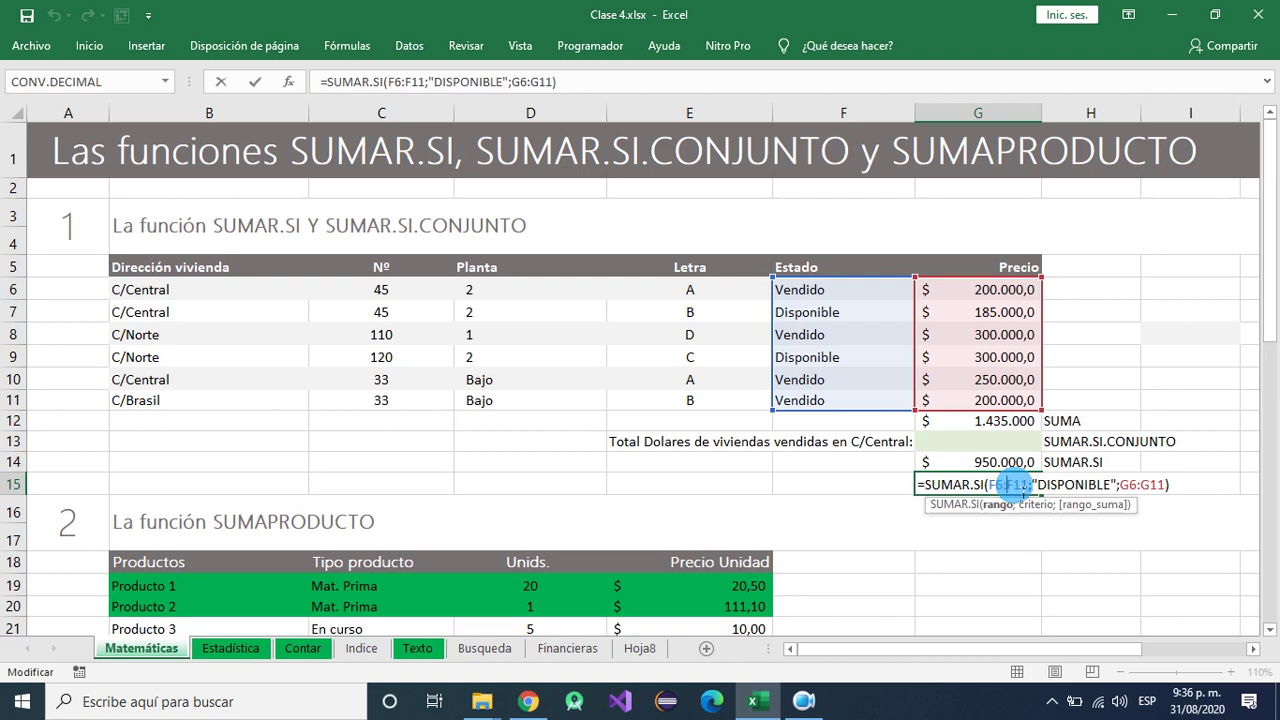
{"action": "key", "text": "ctrl+Return"}
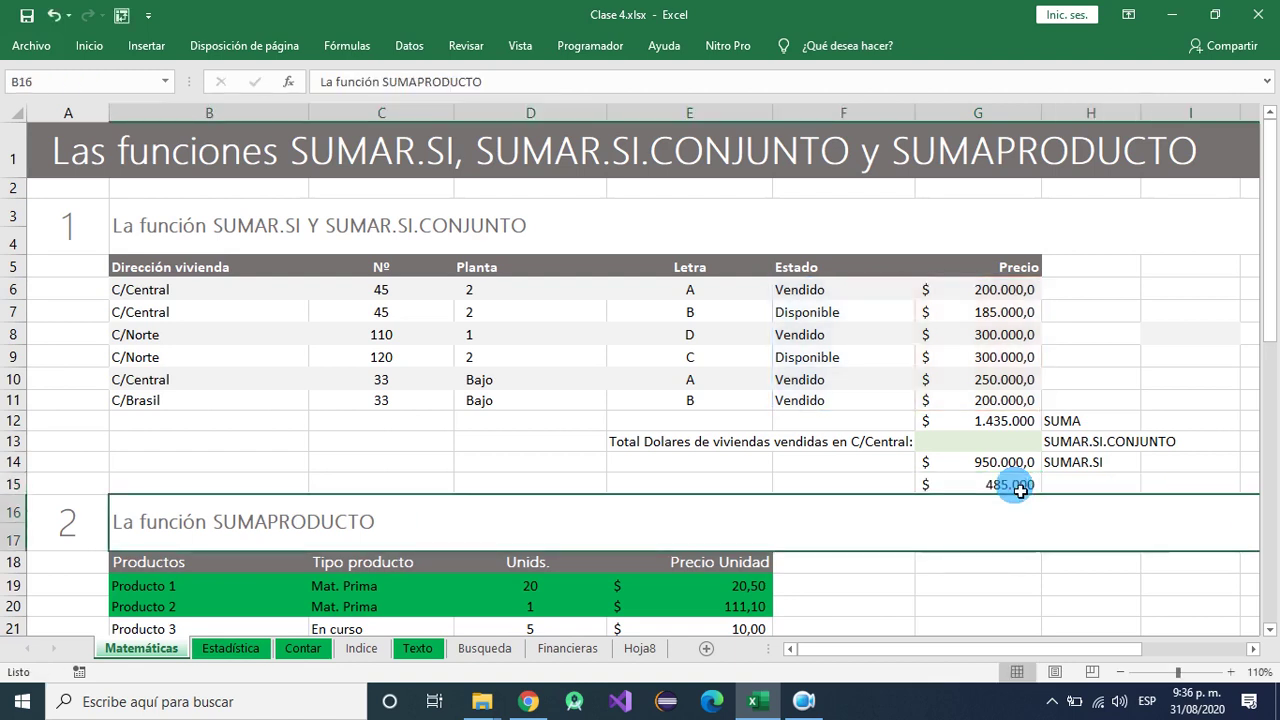
- Examine the Estado cells F6:F11 and the label in F13 that describes the total required in G13
{"action": "key", "text": "Up"}
{"action": "key", "text": "Up"}
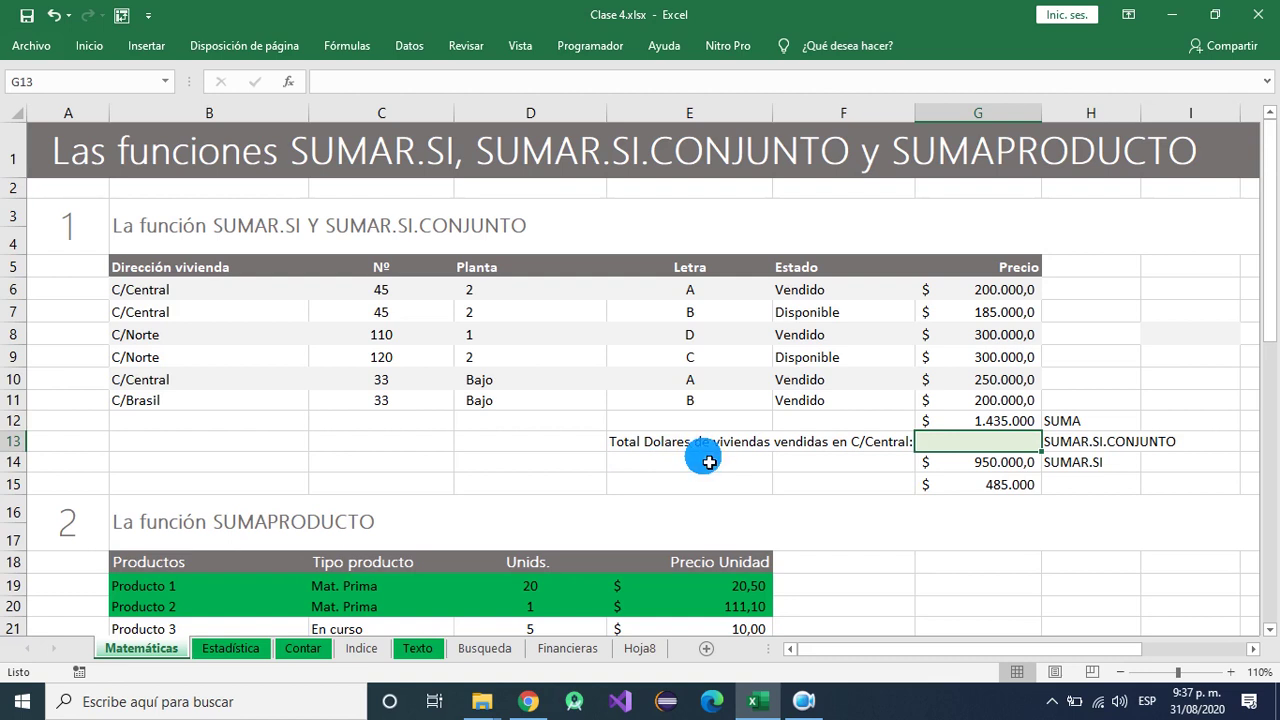
{"action": "left_click", "coordinate": [817, 452]}
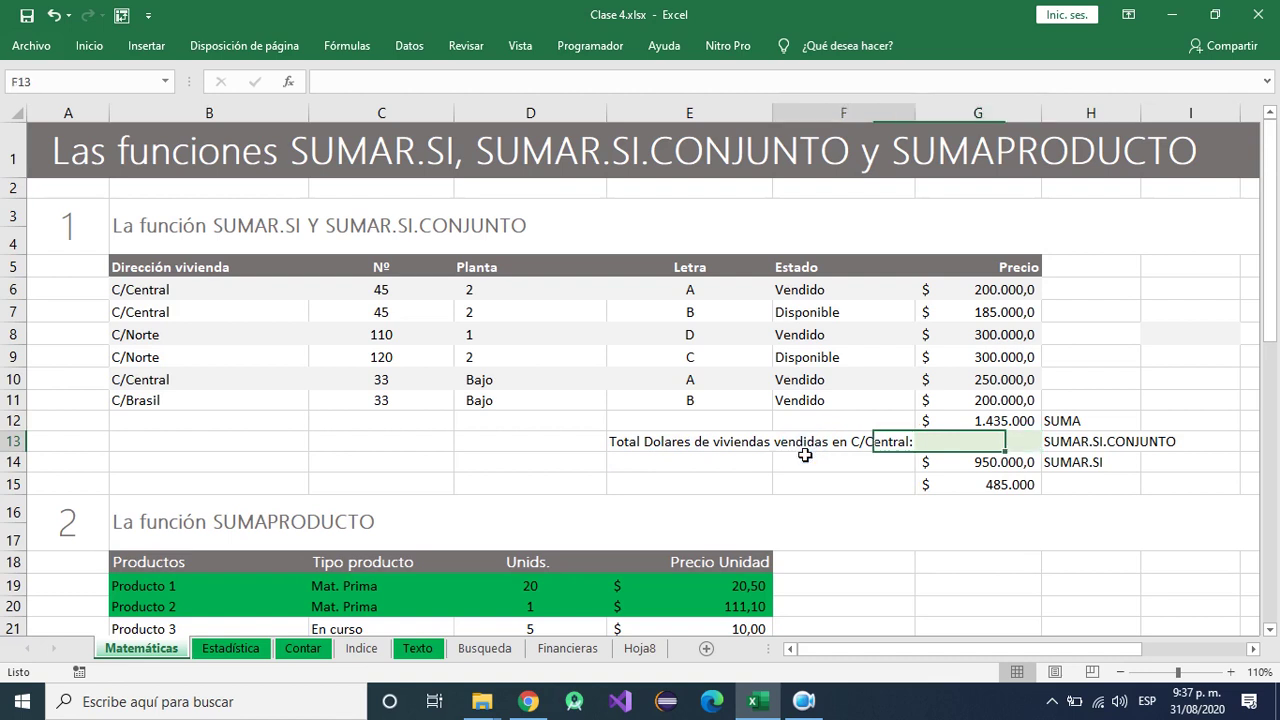
{"action": "left_click_drag", "start_coordinate": [822, 288], "coordinate": [830, 404]}
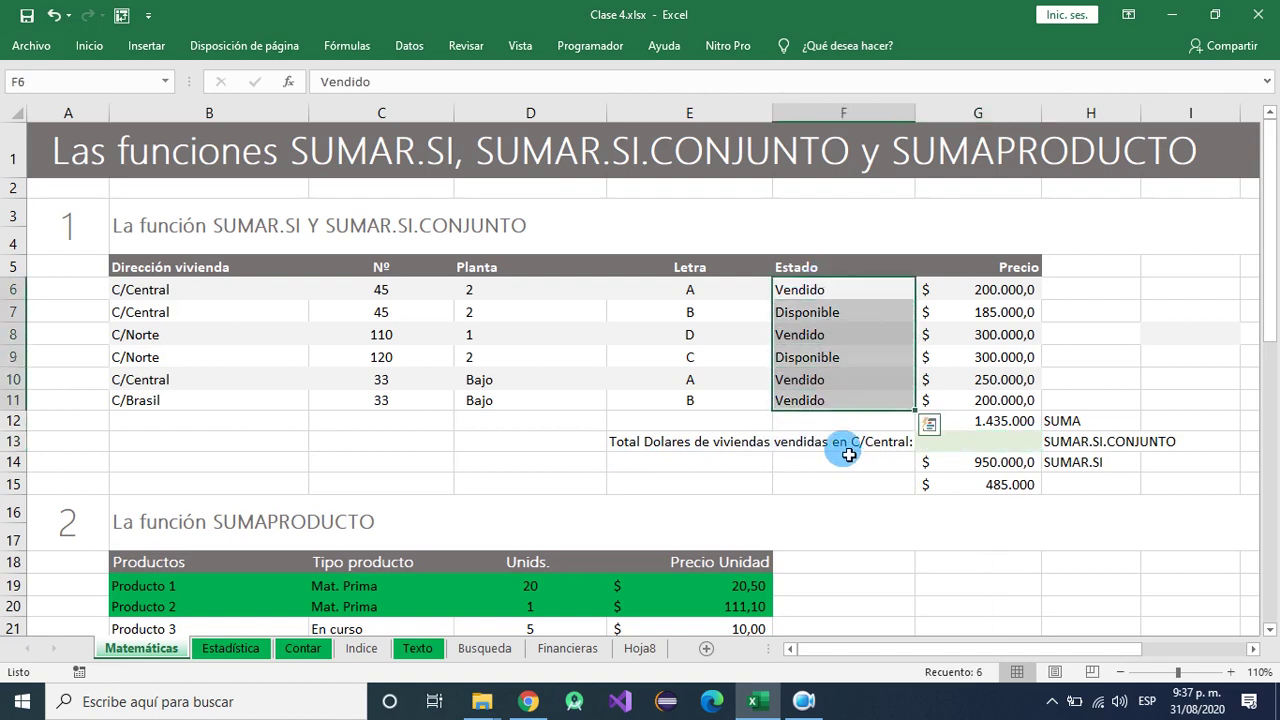
{"action": "left_click", "coordinate": [846, 444]}
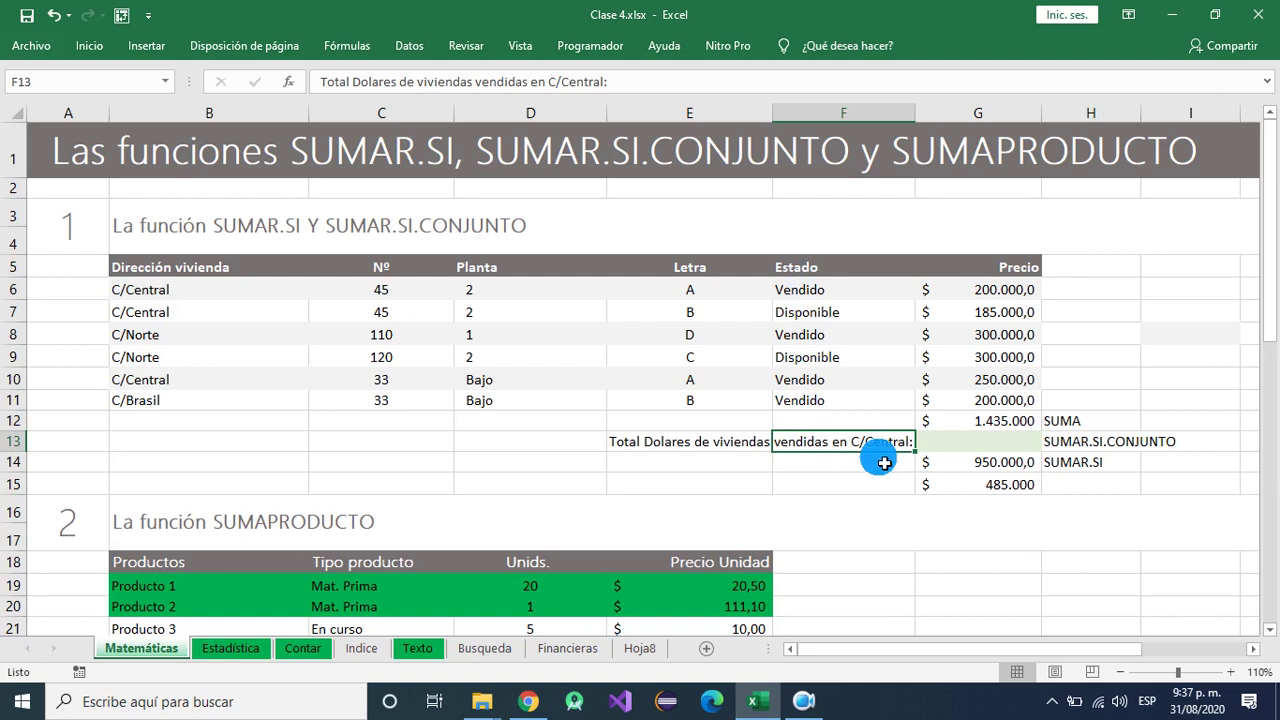
- Begin a SUMAR.SI.CONJUNTO formula in cell G13 with the Precio cells G6:G11 as the sum range
{"action": "key", "text": "Right"}
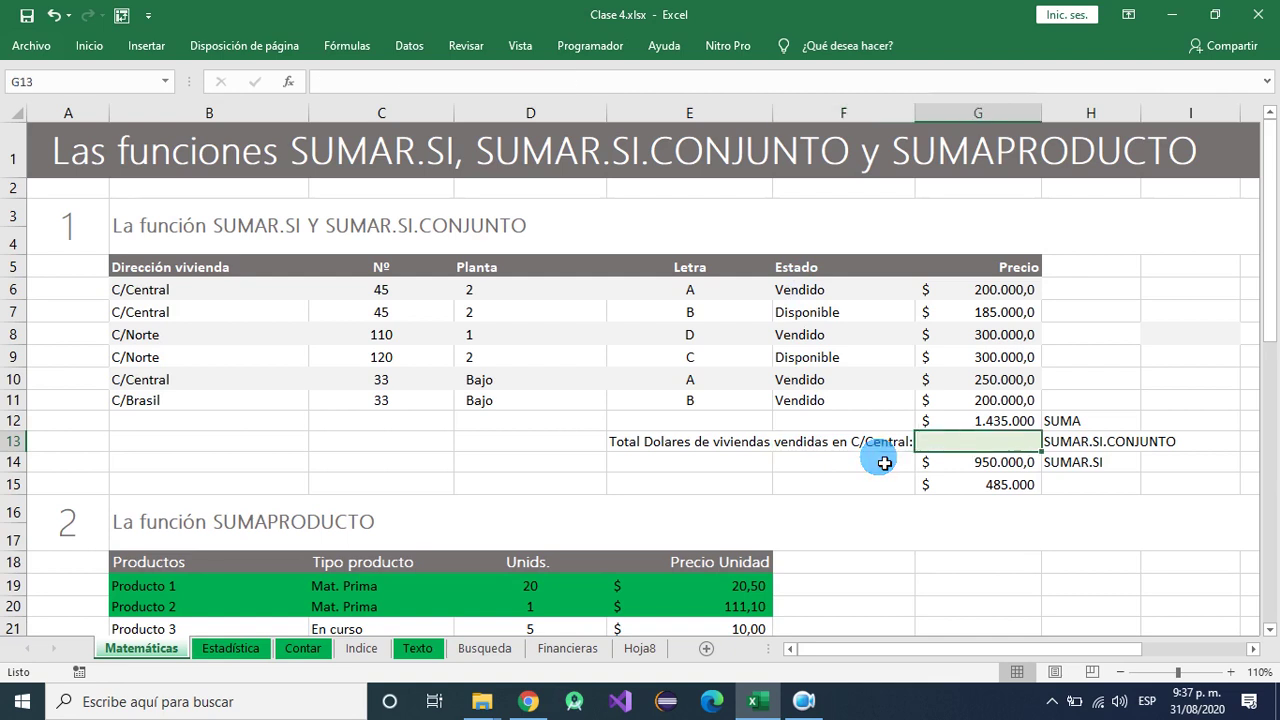
{"action": "type", "text": "=S"}
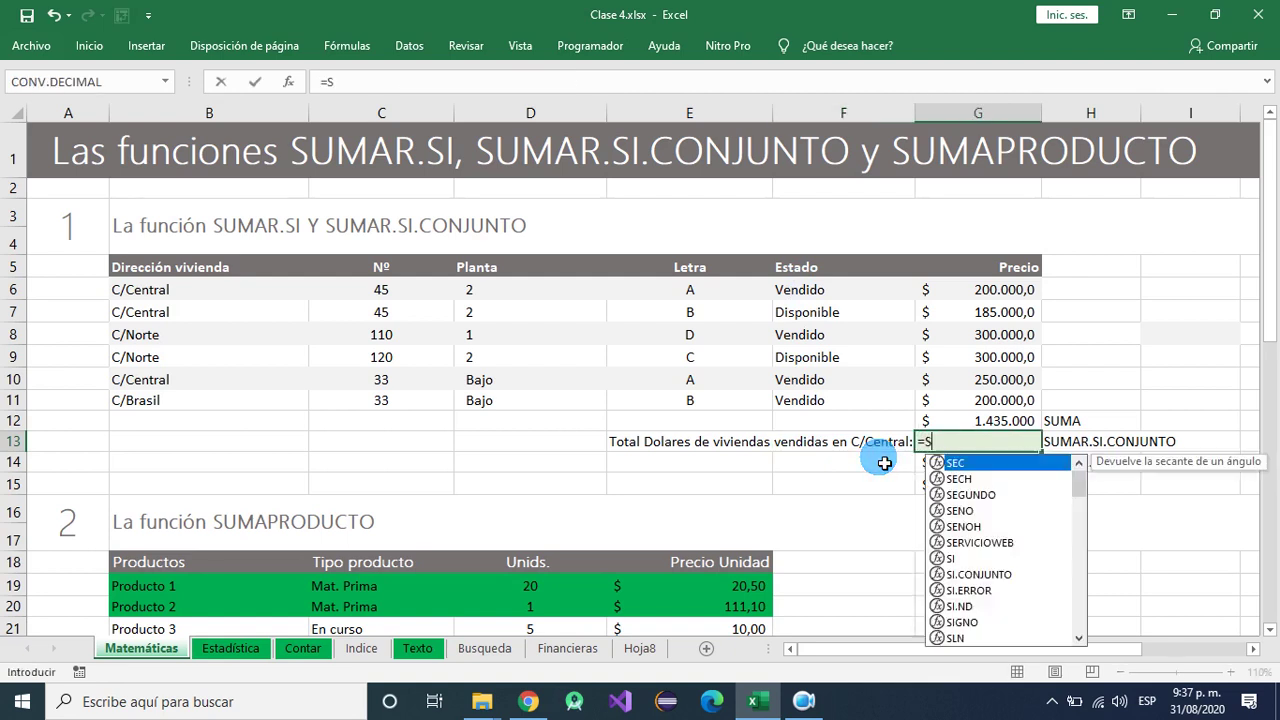
{"action": "type", "text": "UMAR.SI"}
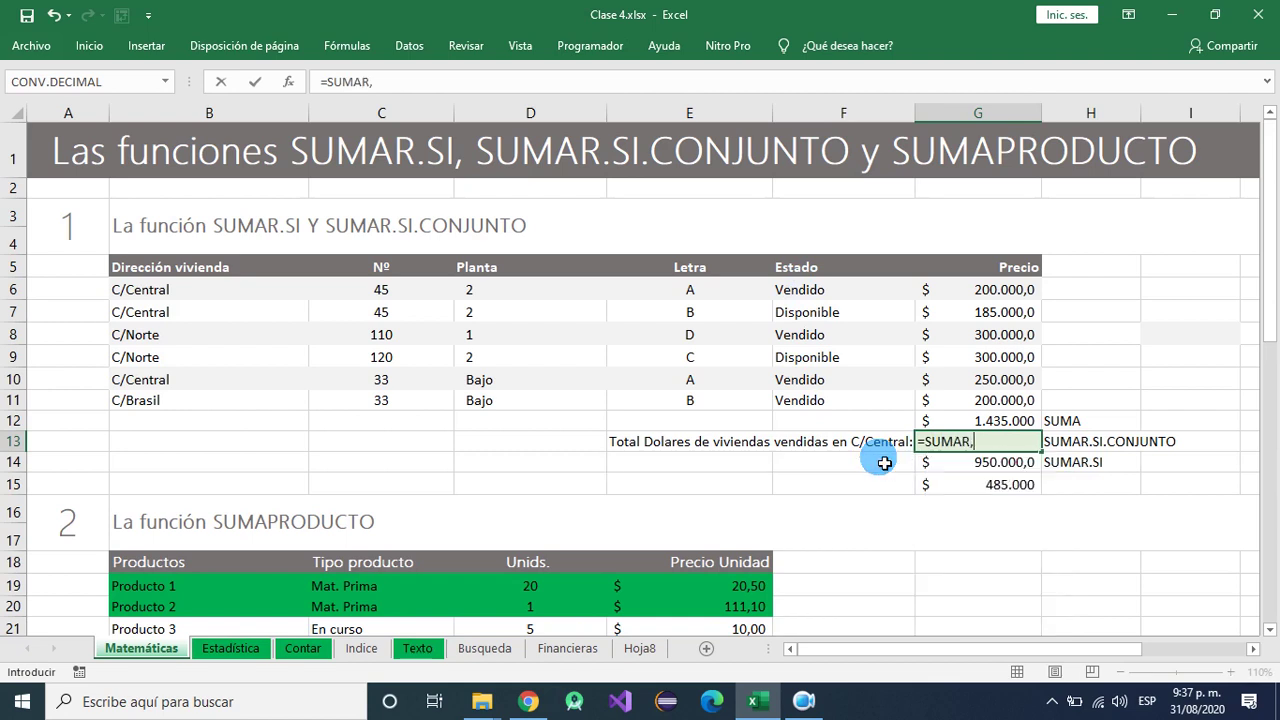
{"action": "type", "text": ".C"}
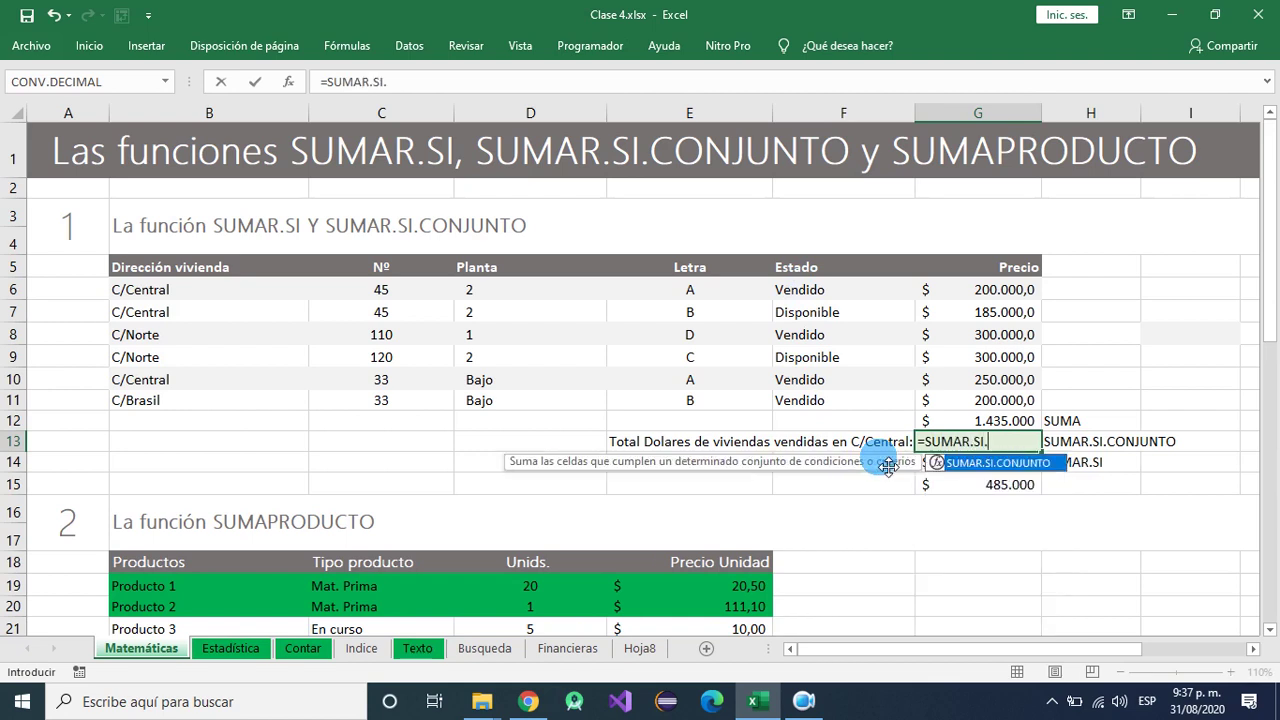
{"action": "double_click", "coordinate": [992, 465]}
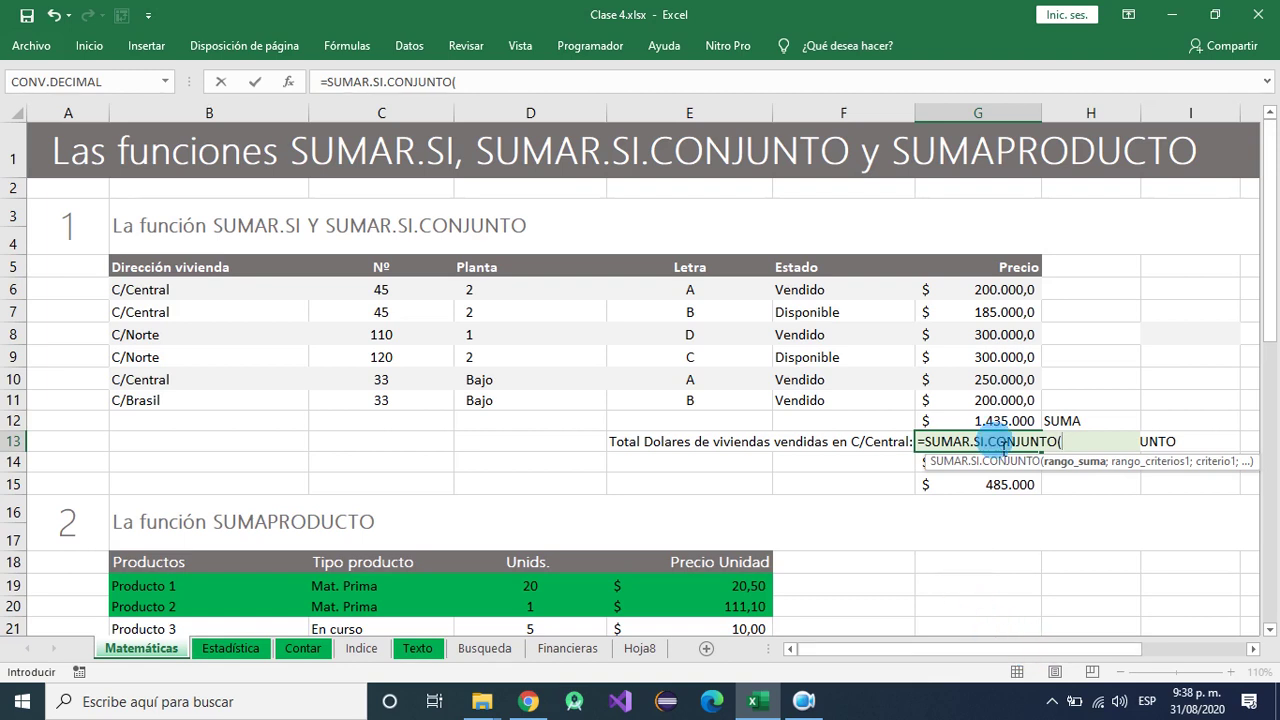
{"action": "left_click_drag", "start_coordinate": [990, 289], "coordinate": [1018, 401]}
{"action": "type", "text": ";"}
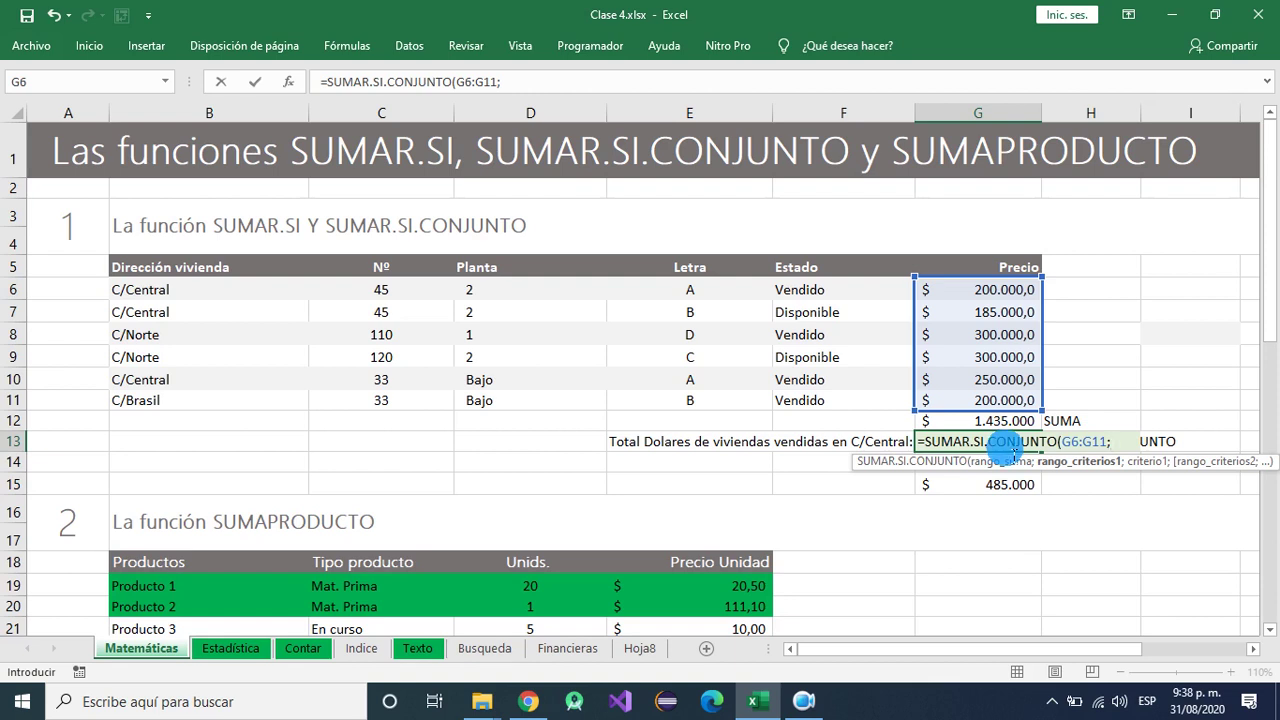
- Complete the G13 formula with the Estado cells F6:F11 as the first criteria range and F6 as its criterion
{"action": "left_click_drag", "start_coordinate": [826, 290], "coordinate": [820, 401]}
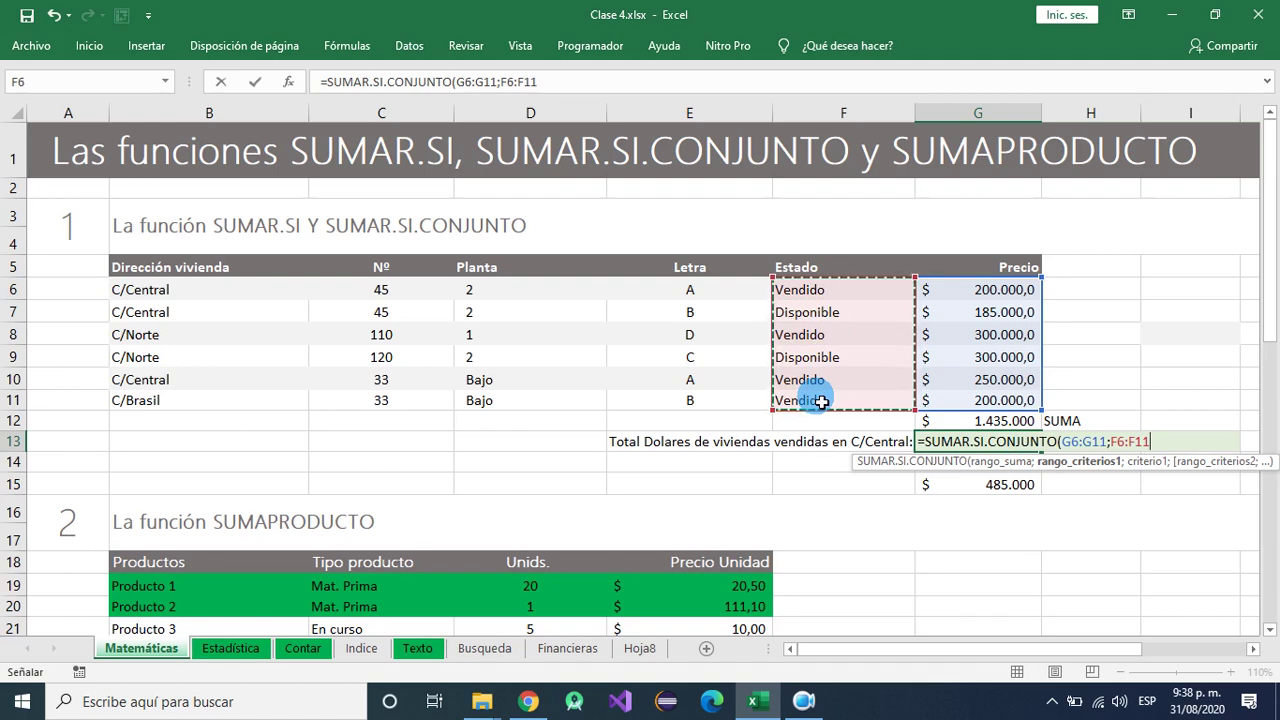
{"action": "type", "text": ";"}
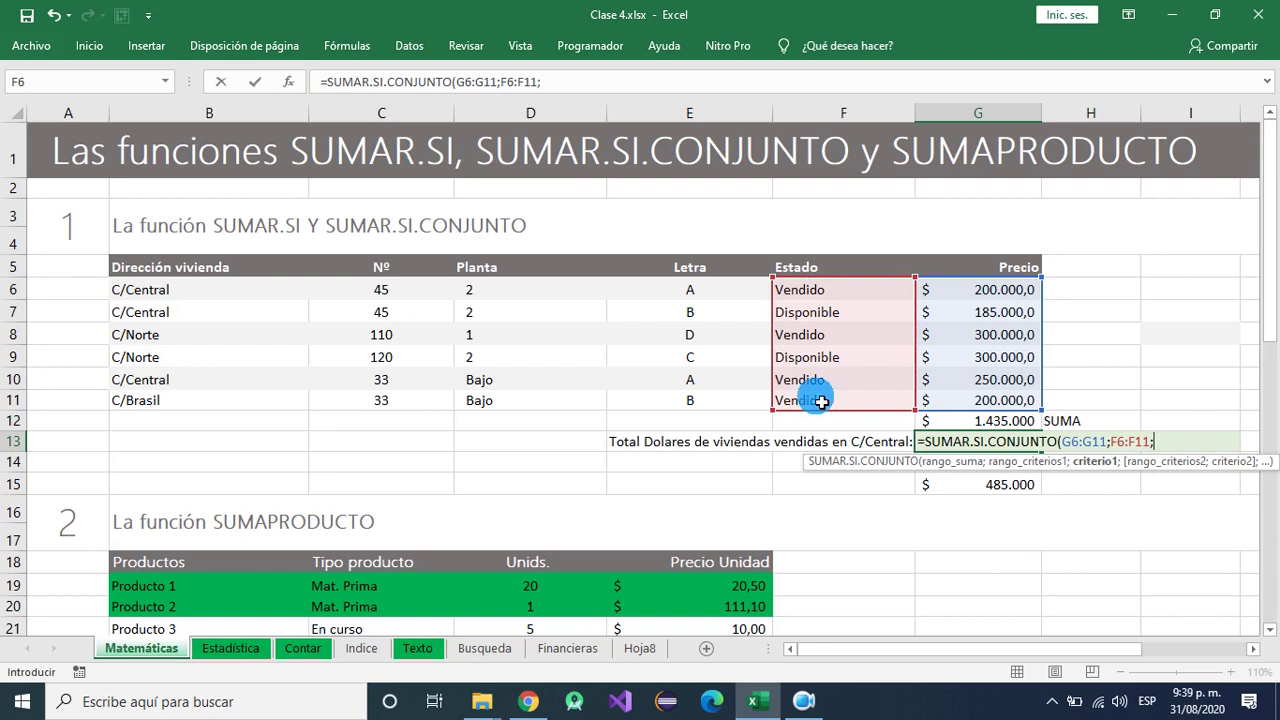
{"action": "left_click", "coordinate": [801, 291]}
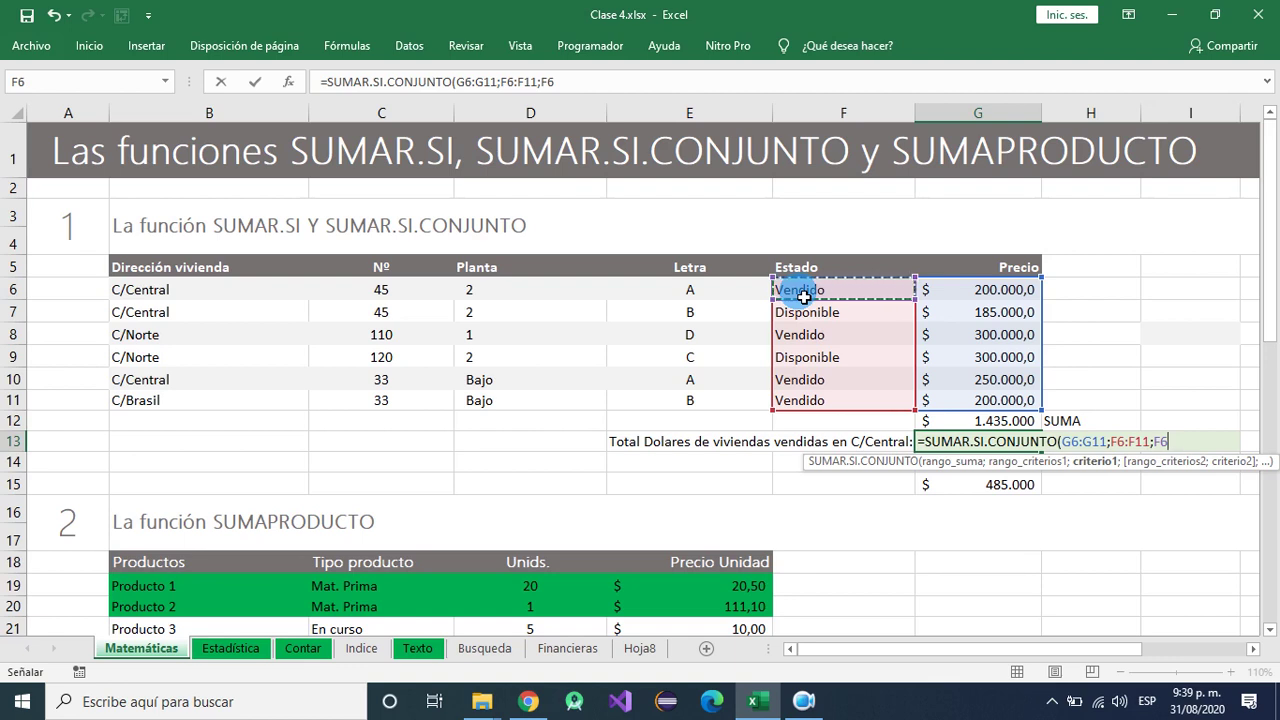
{"action": "type", "text": ")"}
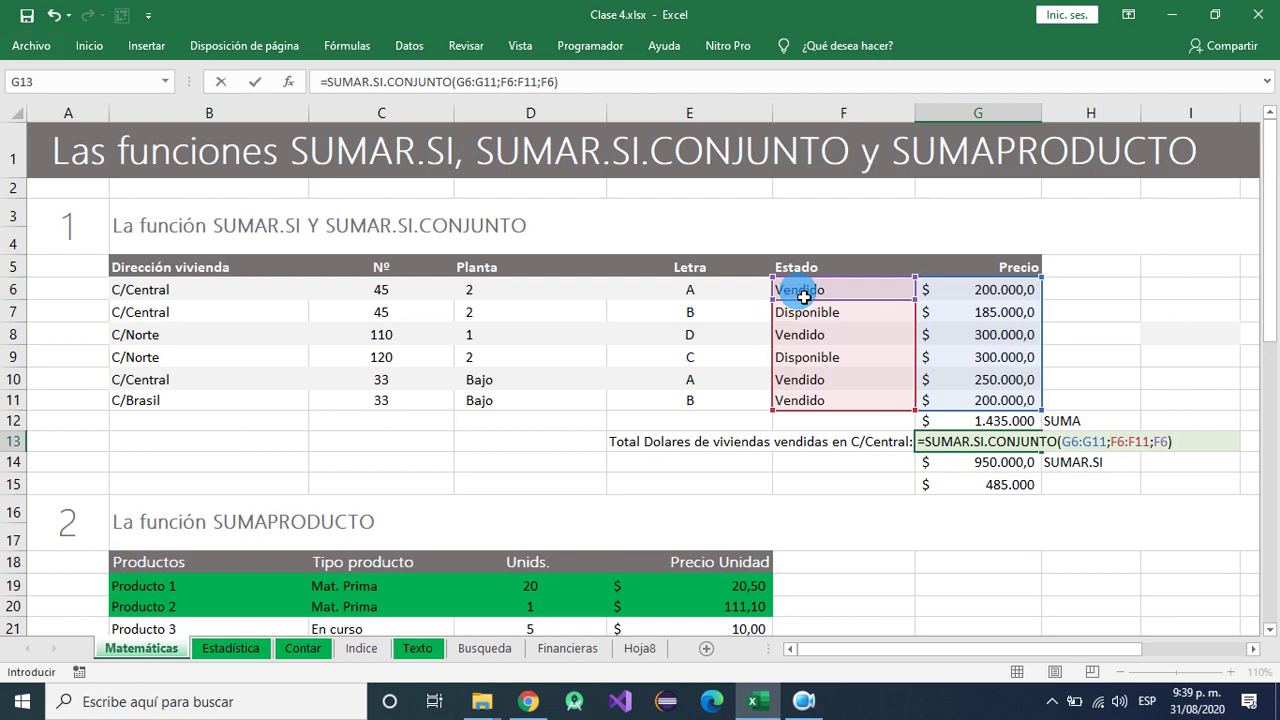
{"action": "key", "text": "Return"}
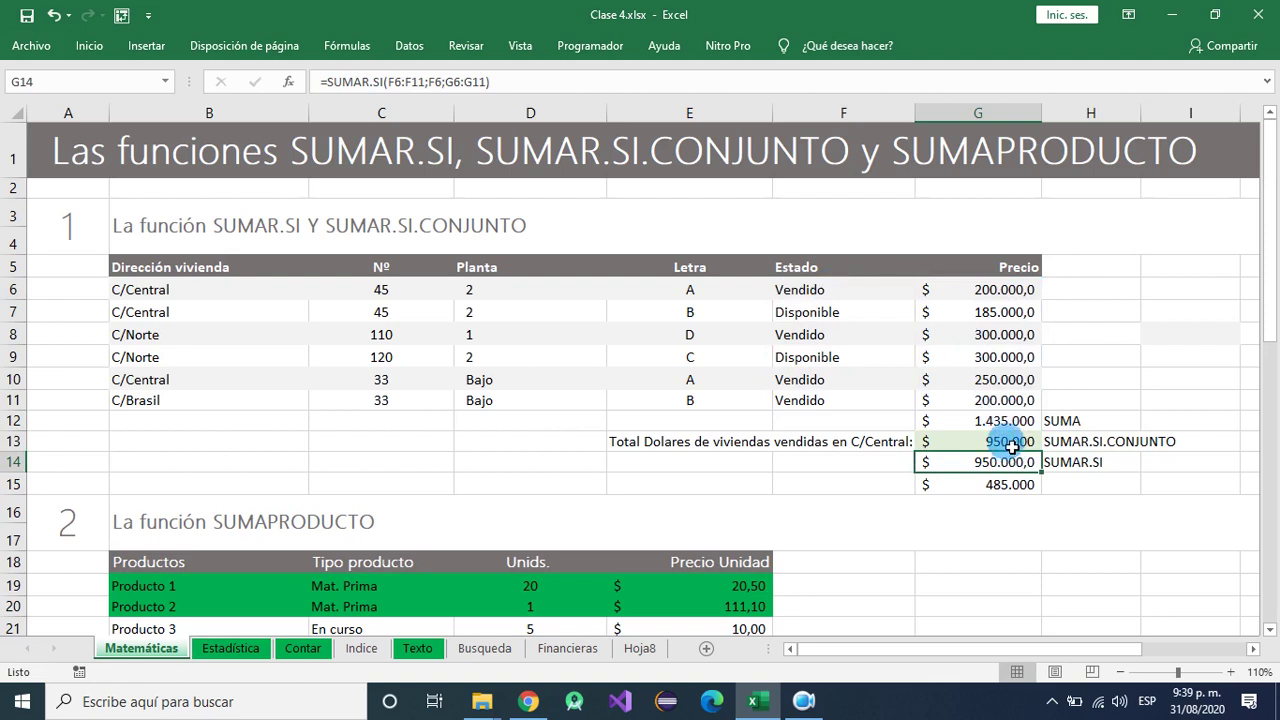
- Compare the results in G13 and G14, and review the ranges and criterion referenced by the G13 formula
{"action": "mouse_move", "coordinate": [1000, 440]}
{"action": "left_mouse_down"}
{"action": "mouse_move", "coordinate": [1014, 443]}
{"action": "mouse_move", "coordinate": [1009, 462]}
{"action": "left_mouse_up"}
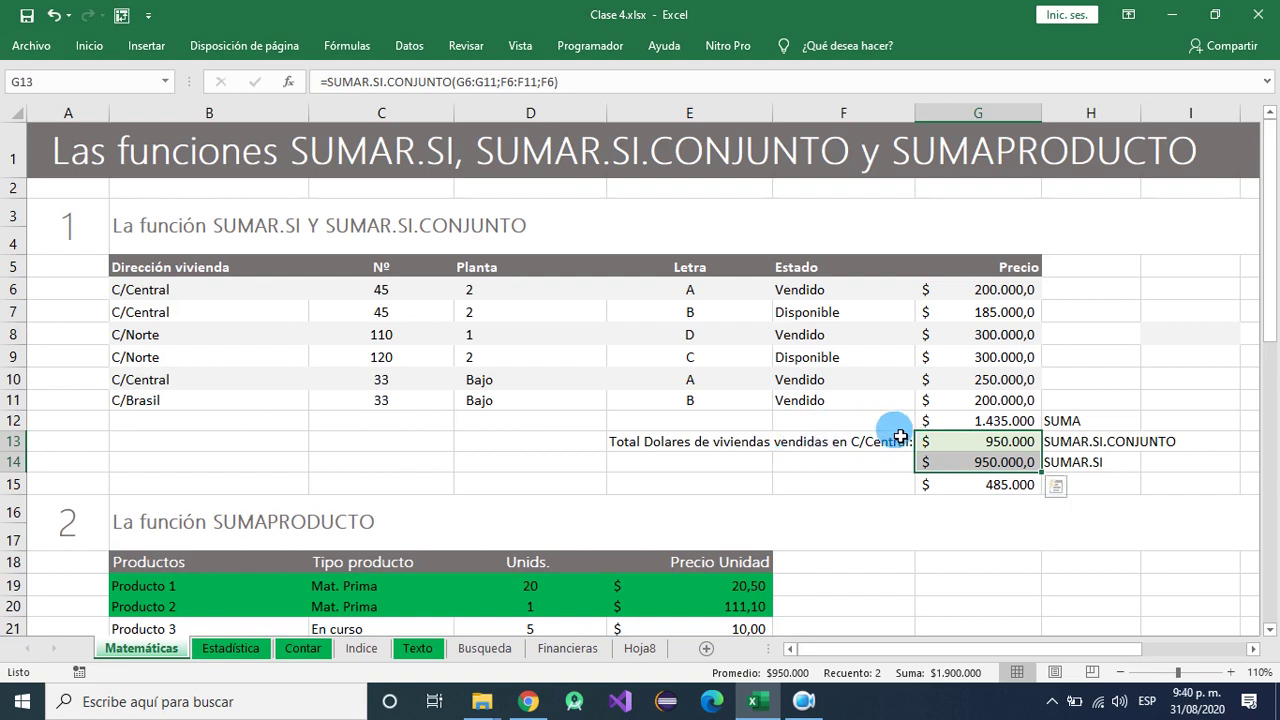
{"action": "double_click", "coordinate": [982, 442]}
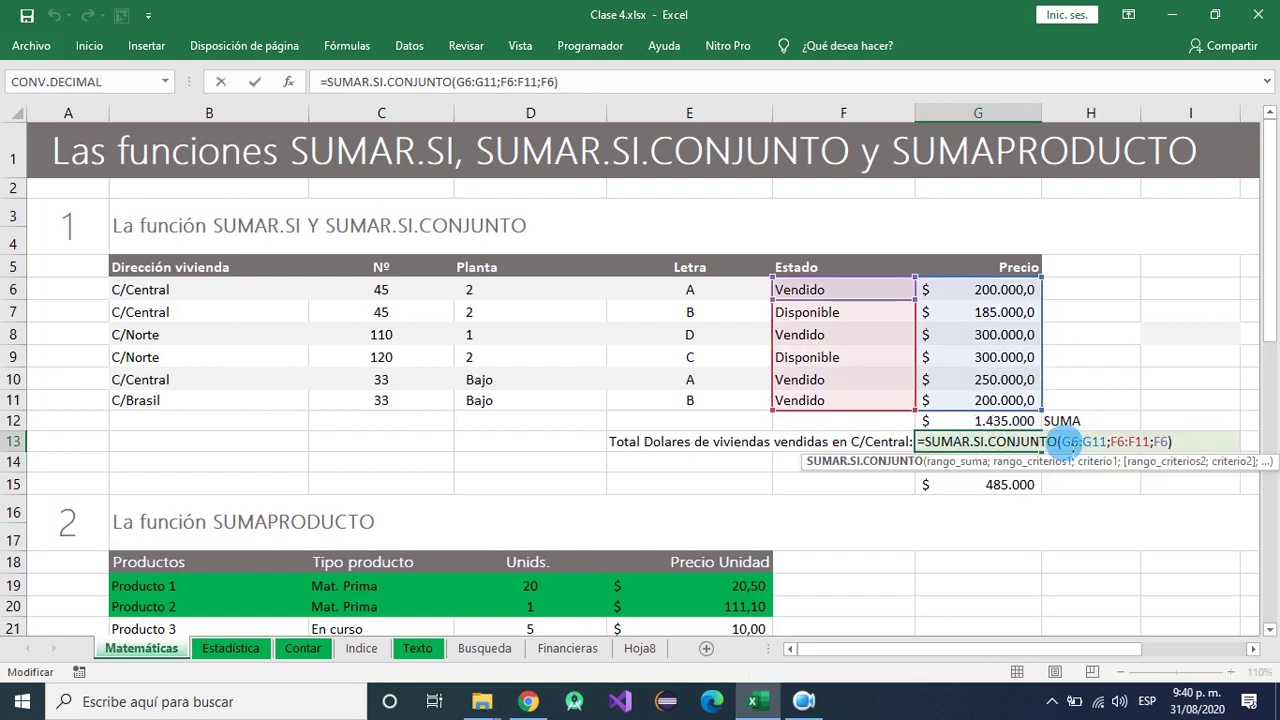
{"action": "left_click_drag", "start_coordinate": [1062, 443], "coordinate": [1160, 452]}
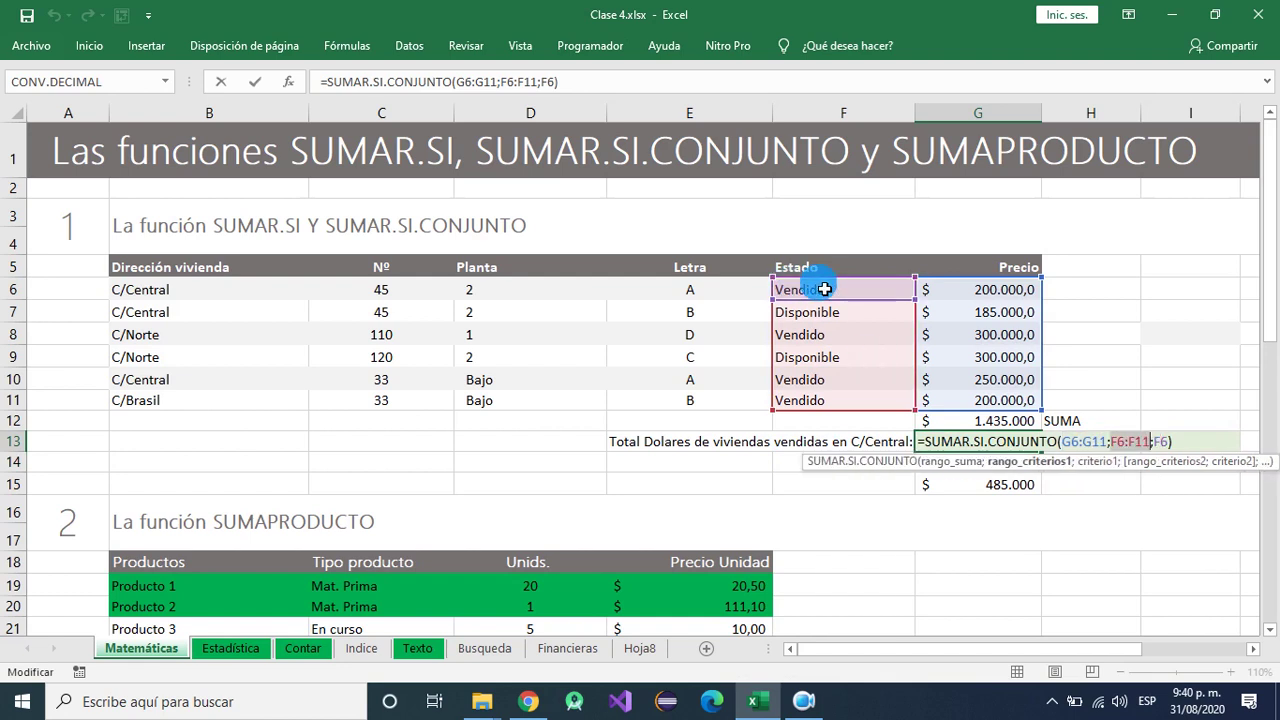
{"action": "left_click", "coordinate": [1158, 444]}
{"action": "left_click", "coordinate": [1186, 447]}
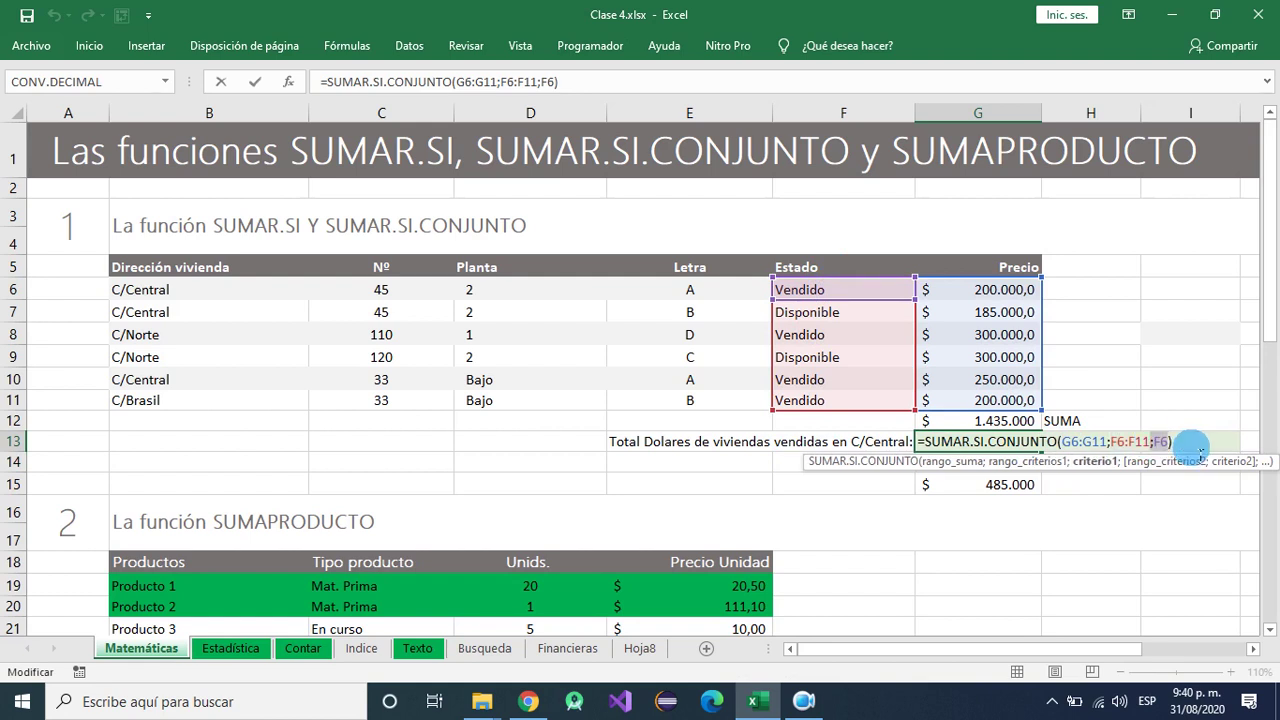
- Extend the G13 formula with a second condition, using the Dirección vivienda cells B6:B11 as criteria range and B6 as criterion
{"action": "key", "text": "BackSpace"}
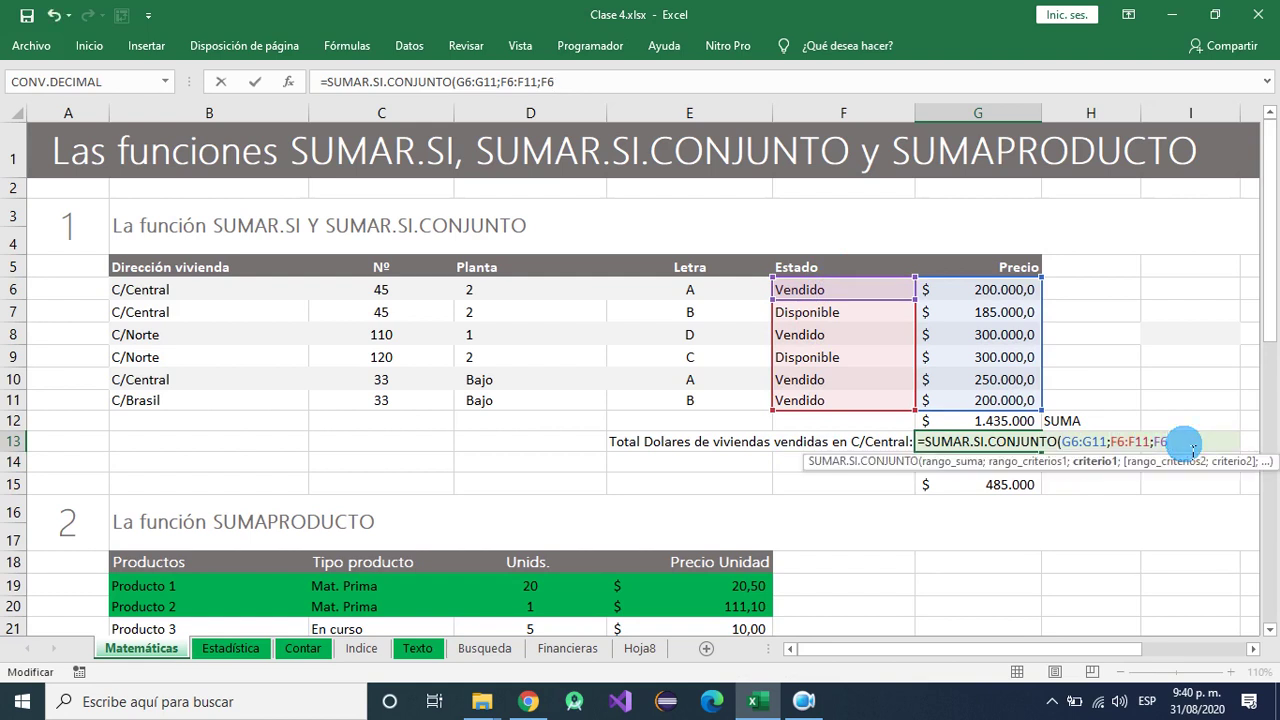
{"action": "type", "text": ";"}
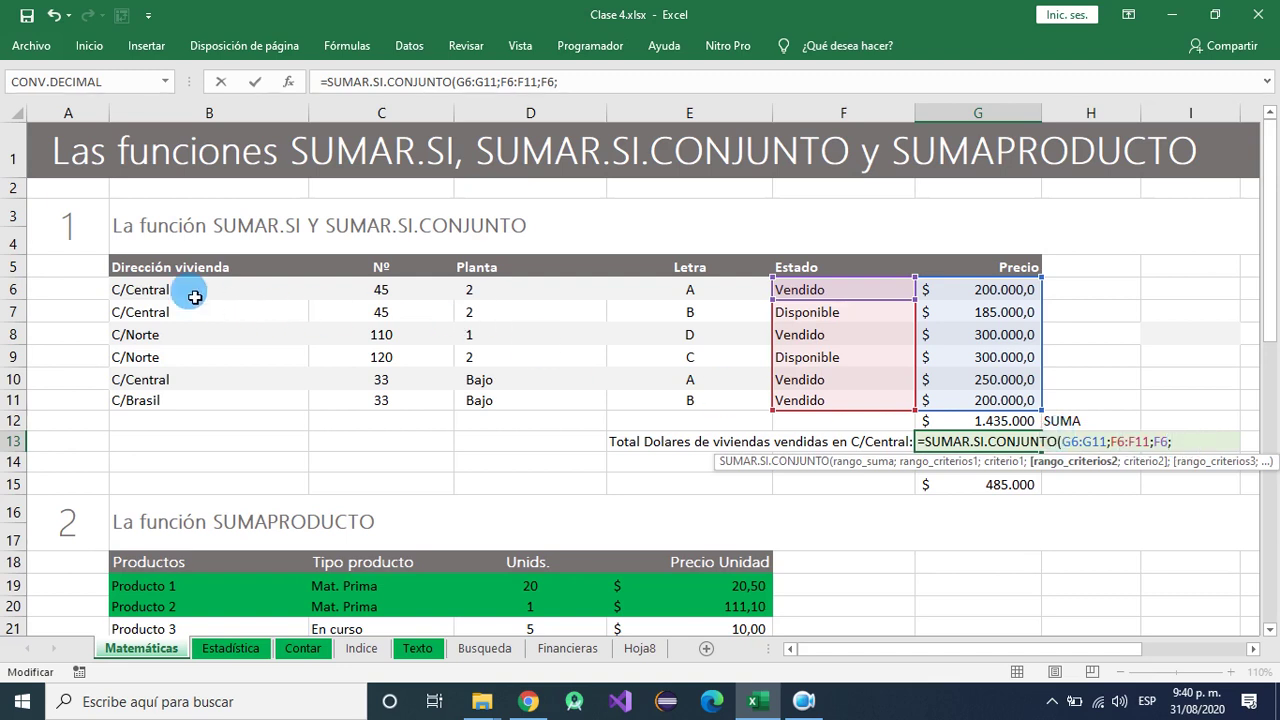
{"action": "left_click_drag", "start_coordinate": [192, 295], "coordinate": [197, 401]}
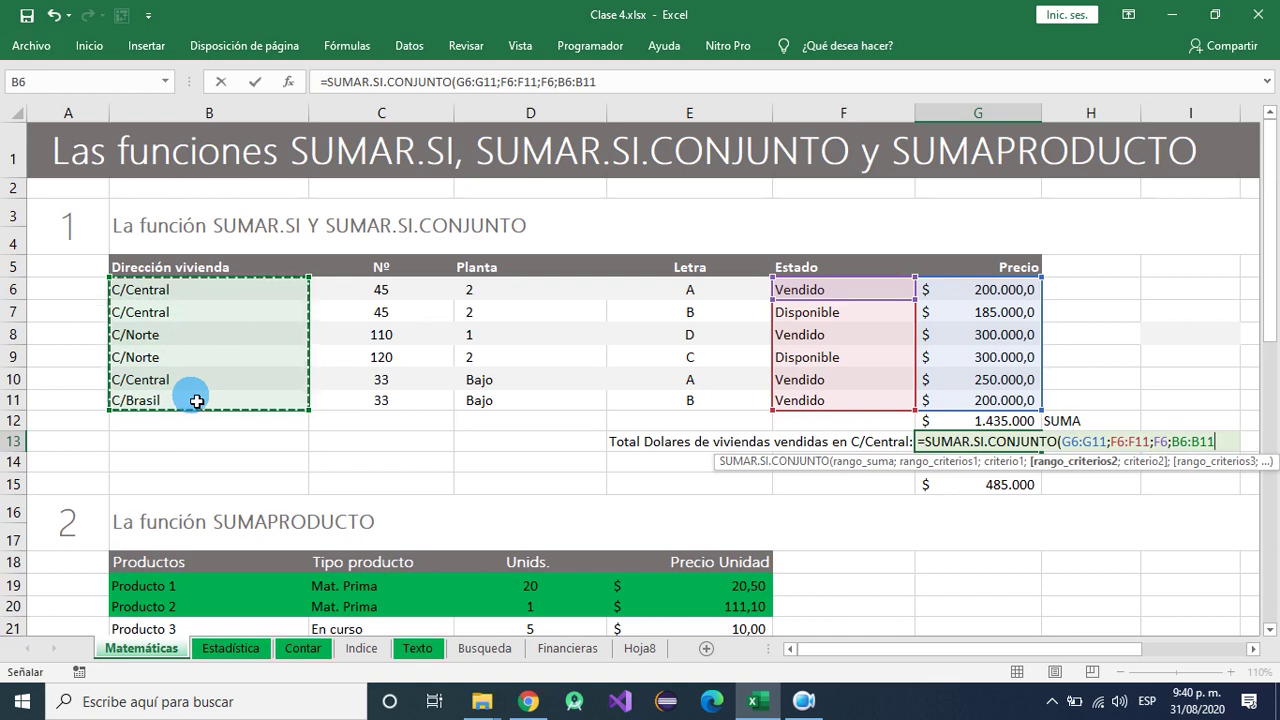
{"action": "type", "text": ";"}
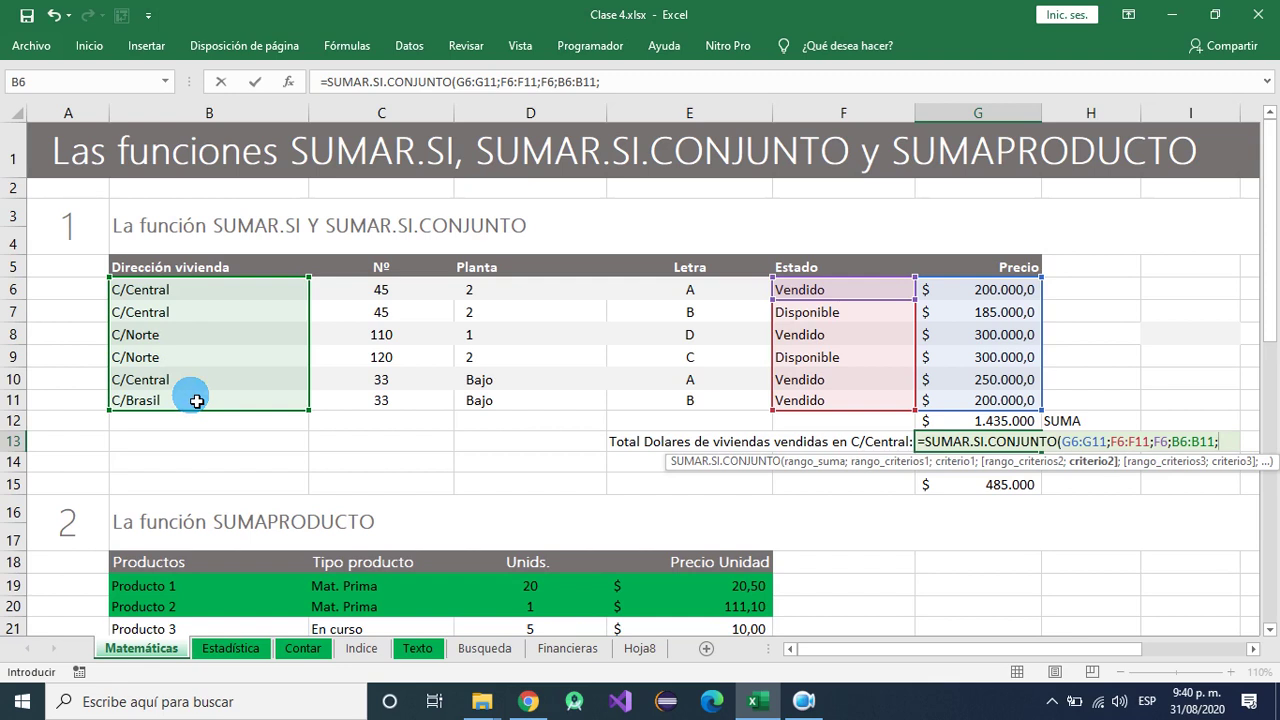
{"action": "left_click", "coordinate": [150, 290]}
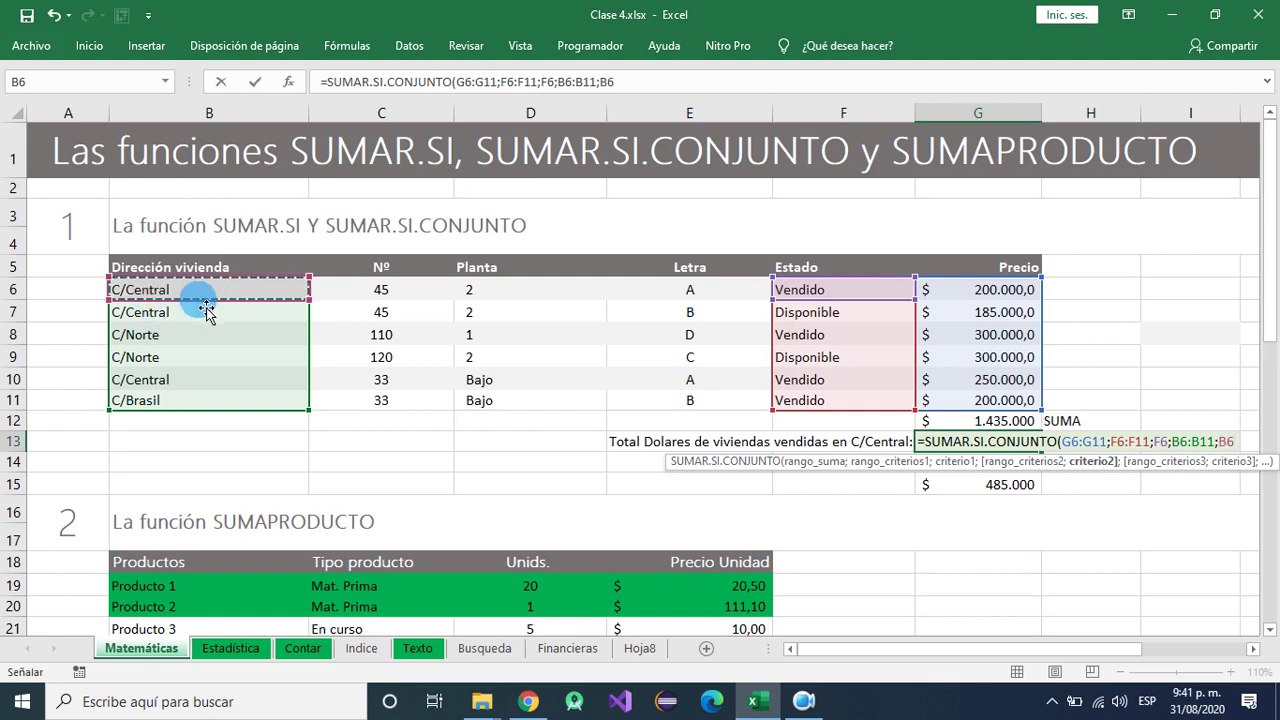
{"action": "type", "text": ")"}
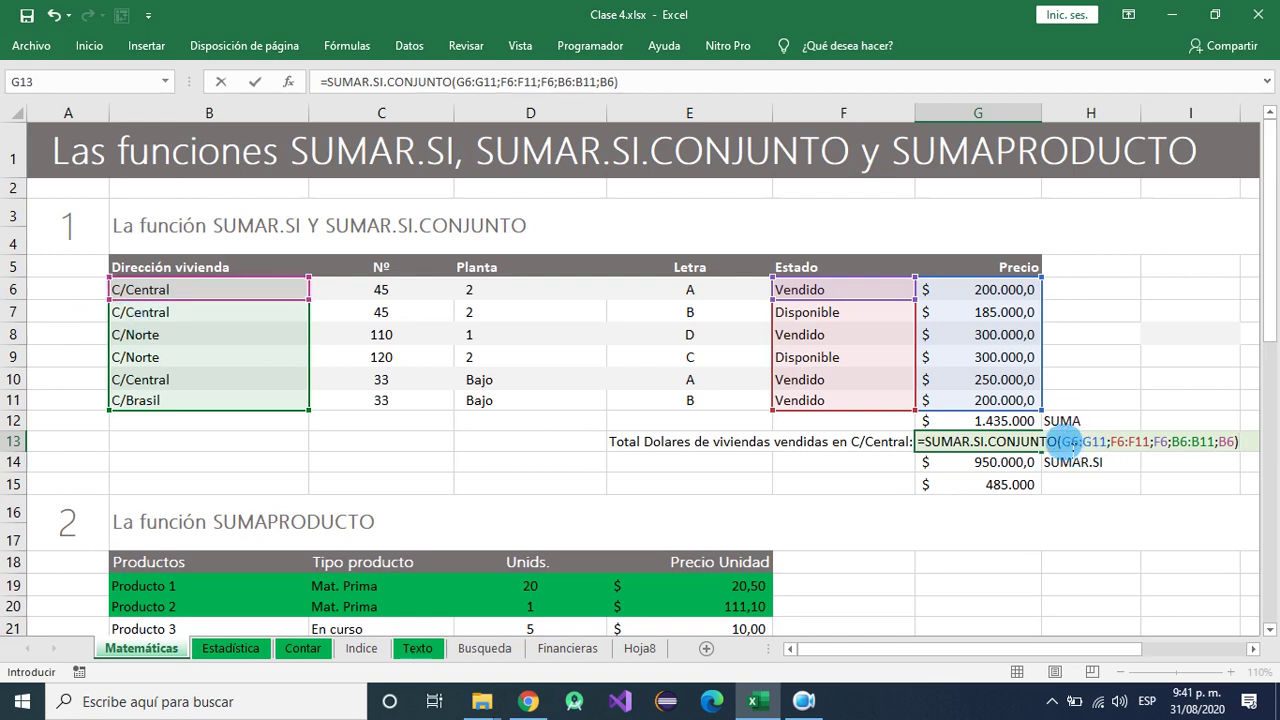
- Review each argument of the G13 SUMAR.SI.CONJUNTO formula, from the sum range through both criteria ranges and their criteria
{"action": "left_click", "coordinate": [1103, 440]}
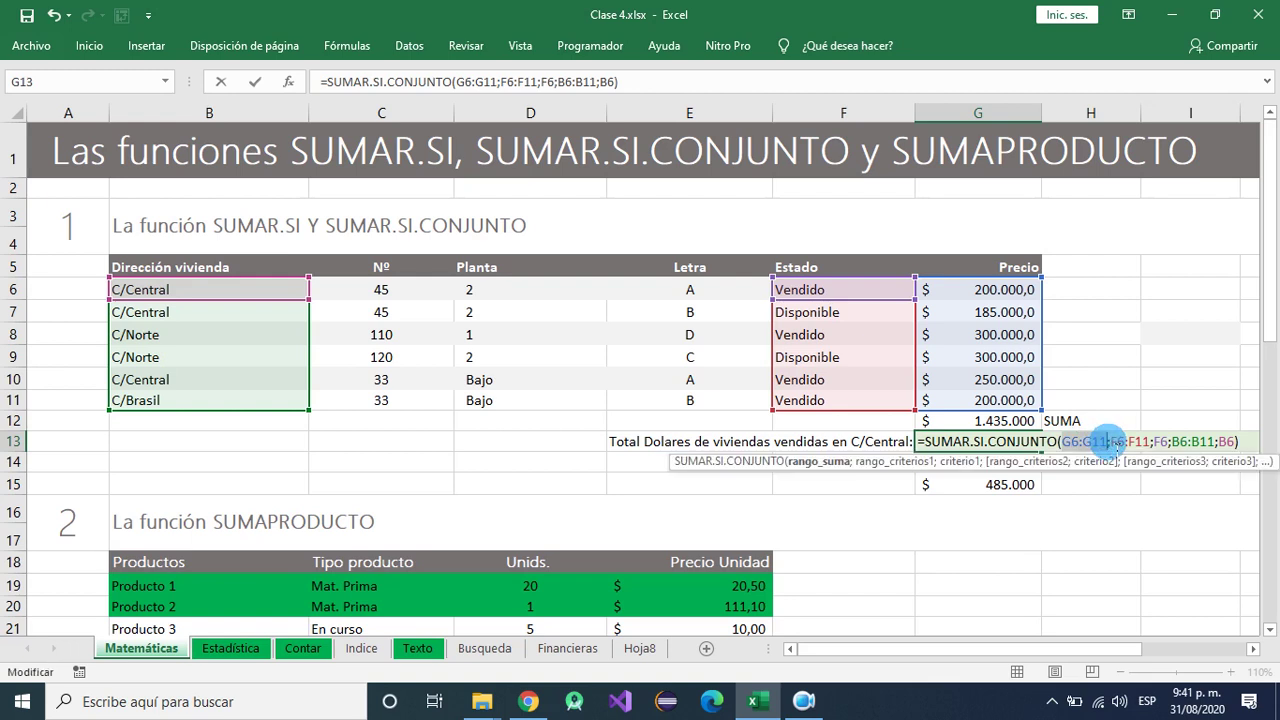
{"action": "left_click_drag", "start_coordinate": [1110, 441], "coordinate": [1155, 444]}
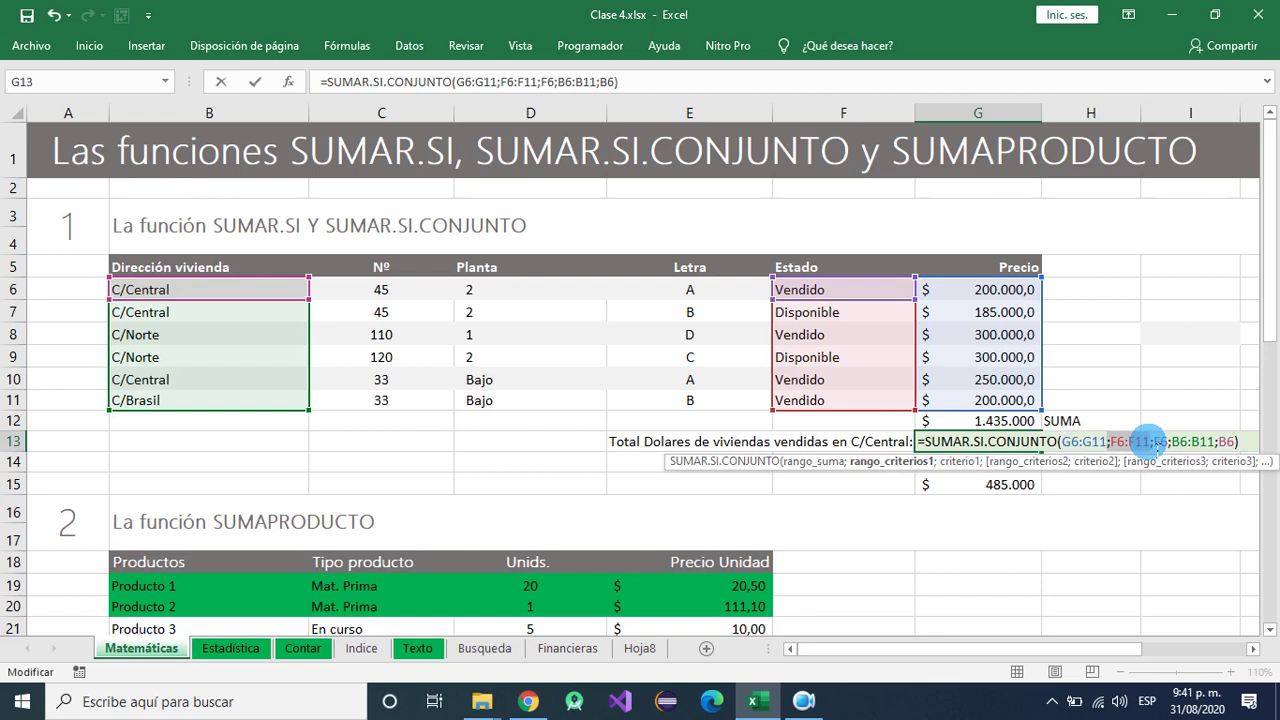
{"action": "left_click", "coordinate": [1152, 443]}
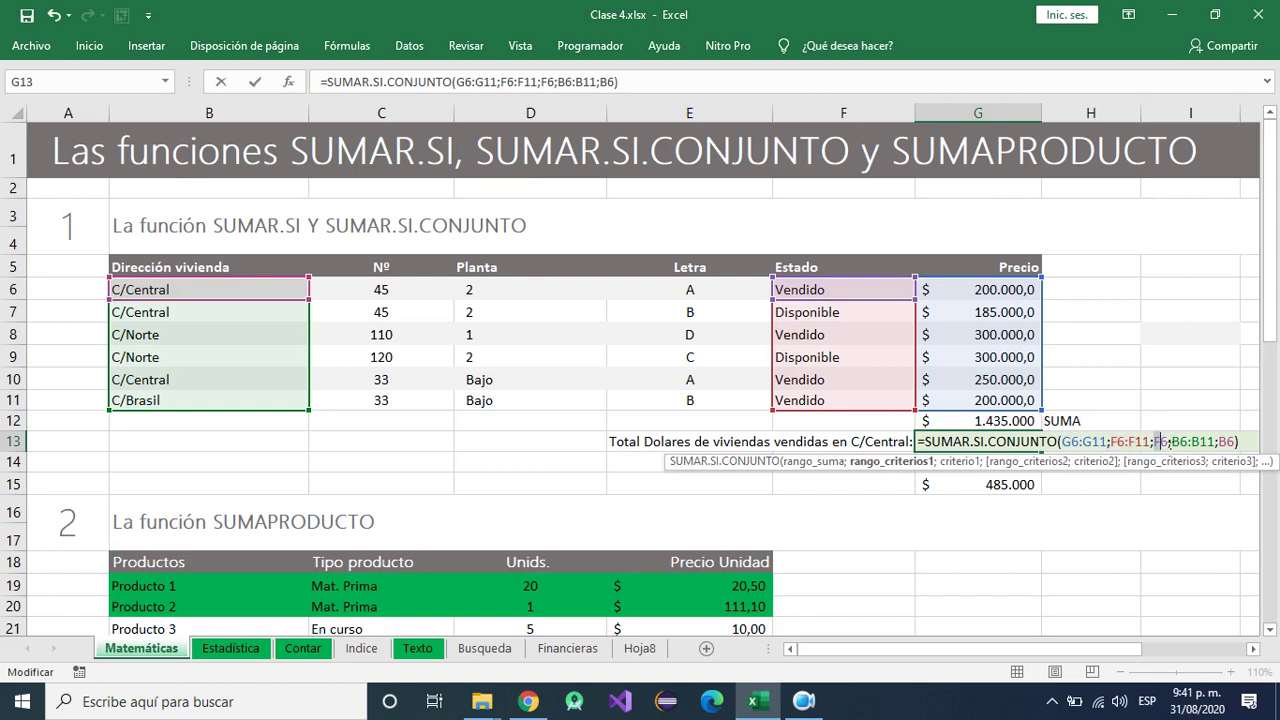
{"action": "left_click_drag", "start_coordinate": [1160, 442], "coordinate": [1166, 442]}
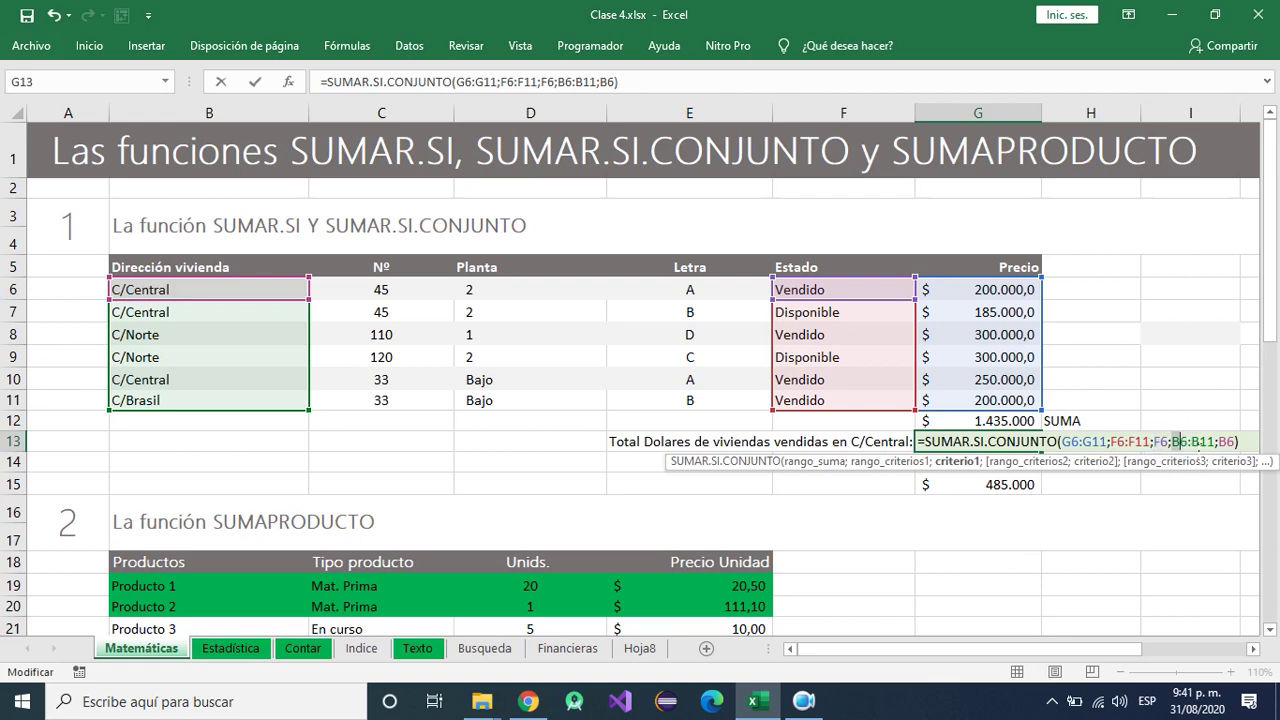
{"action": "left_click_drag", "start_coordinate": [1171, 441], "coordinate": [1216, 441]}
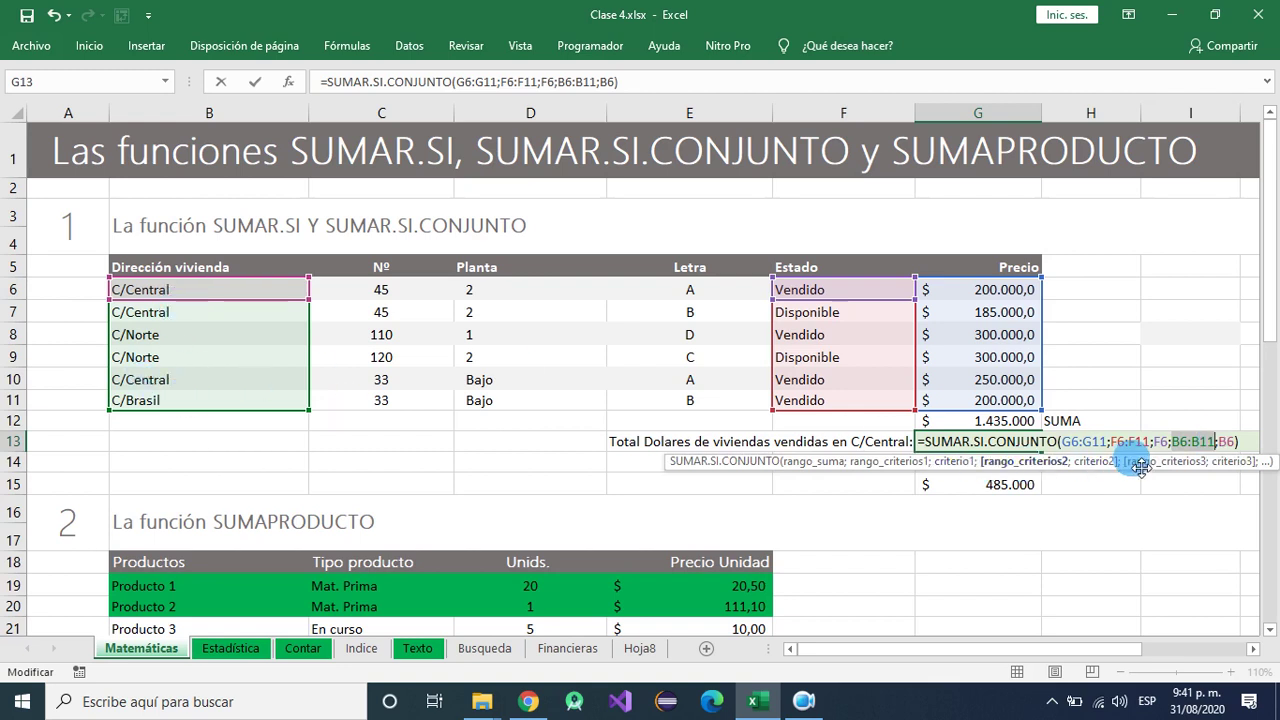
{"action": "left_click", "coordinate": [1230, 446]}
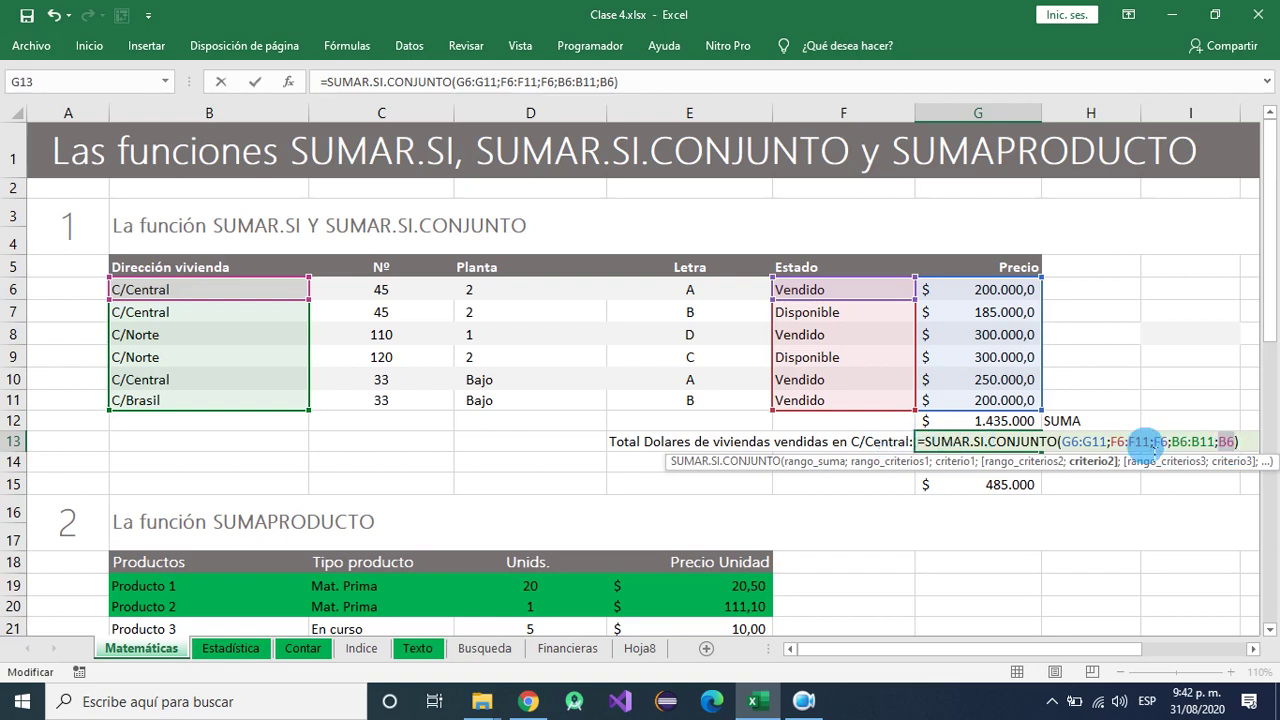
{"action": "left_click", "coordinate": [1243, 442]}
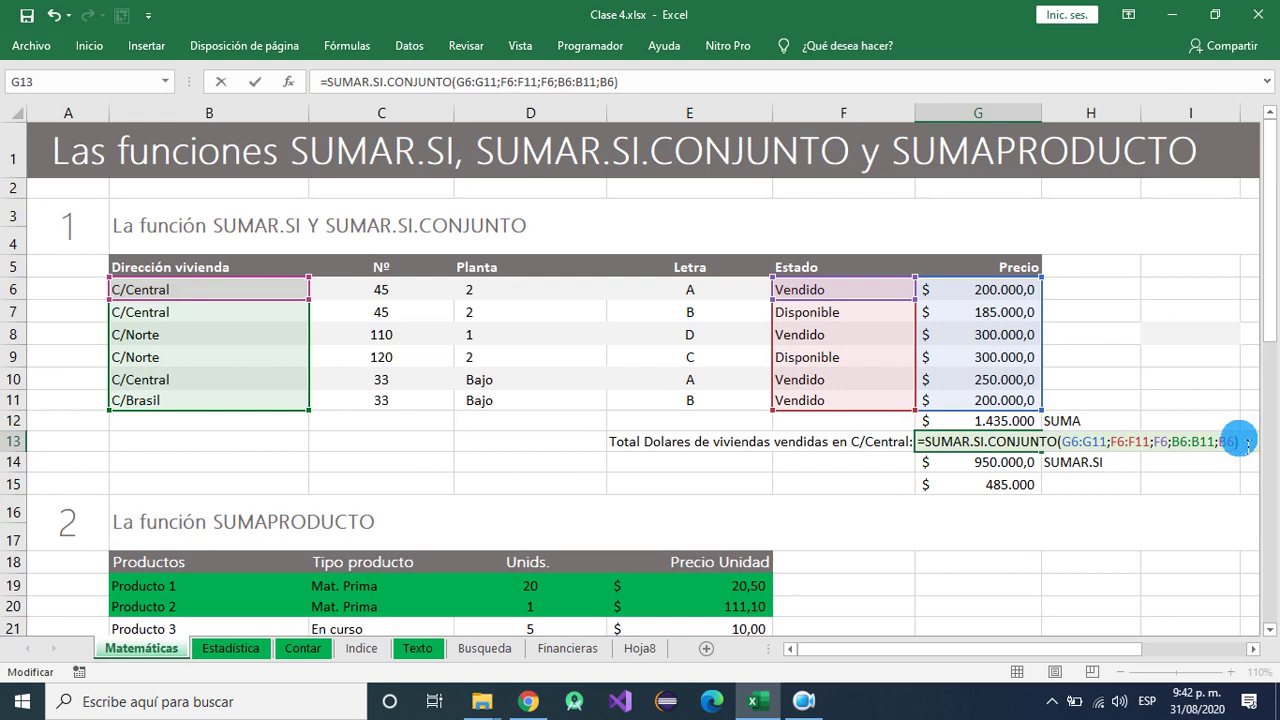
- Show where a third criteria range would go in the G13 formula, restore its closing parenthesis and enter the formula
{"action": "key", "text": "BackSpace"}
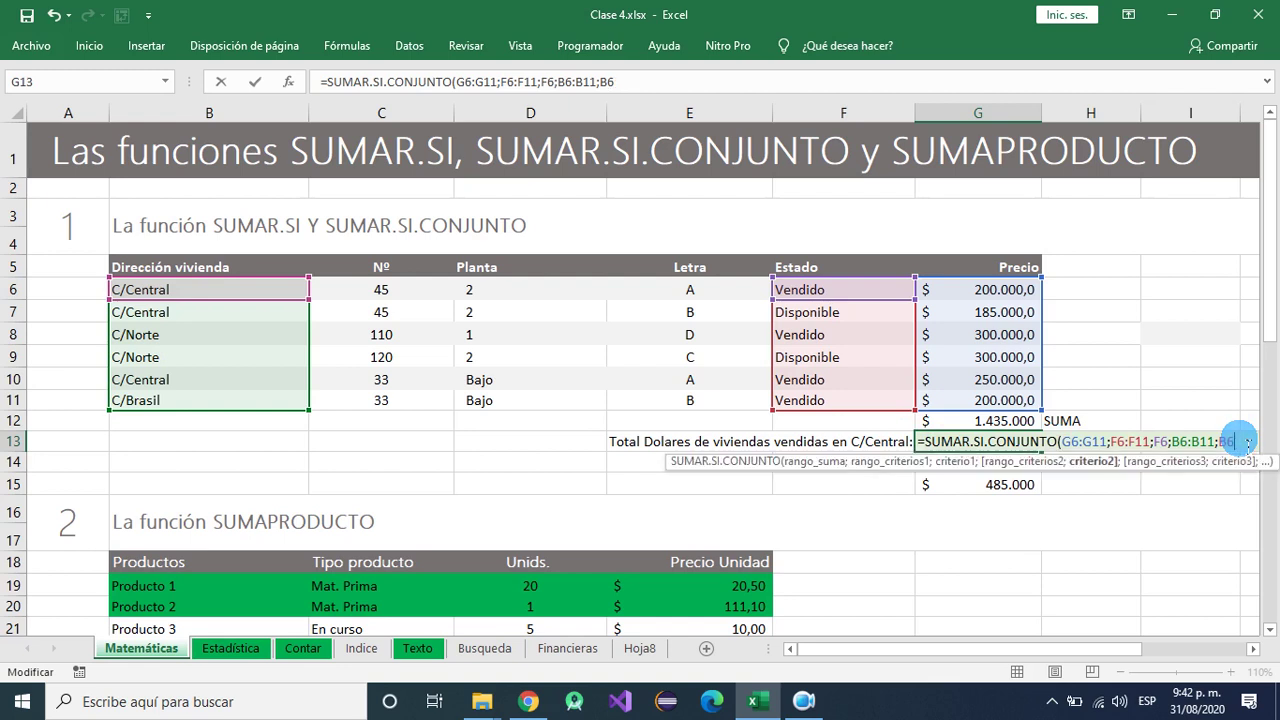
{"action": "type", "text": ";"}
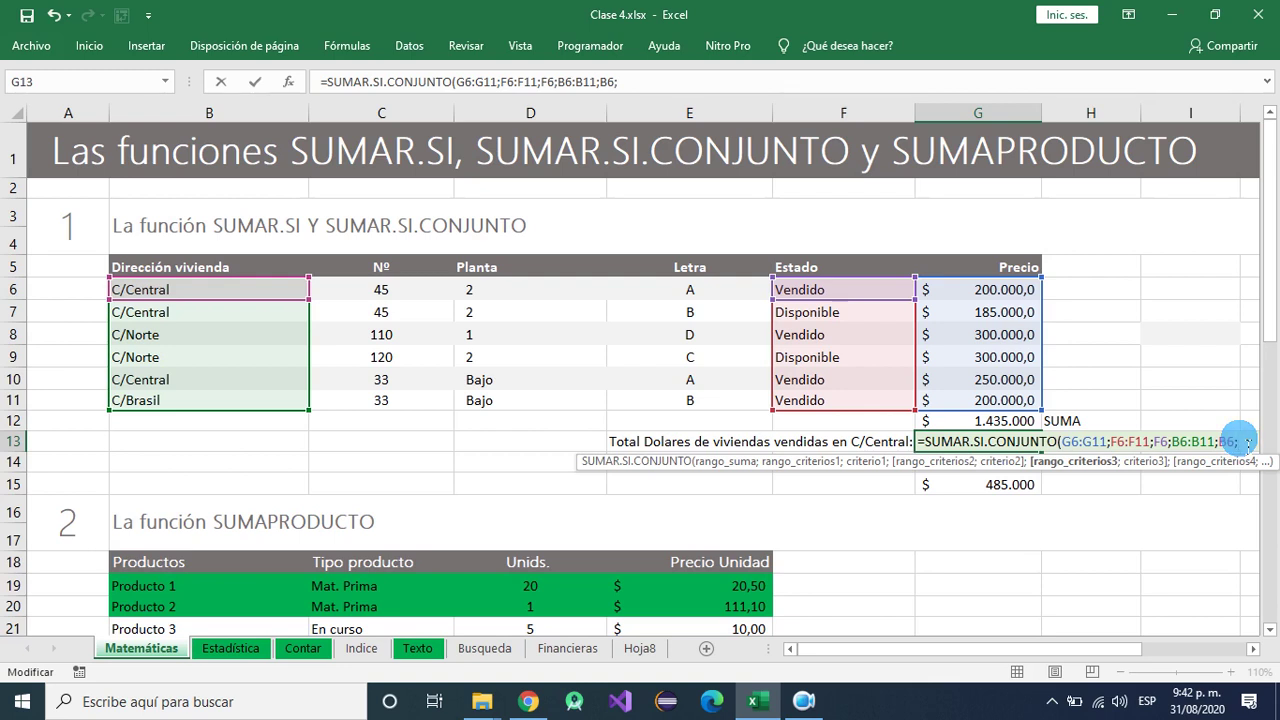
{"action": "key", "text": "BackSpace"}
{"action": "type", "text": ")"}
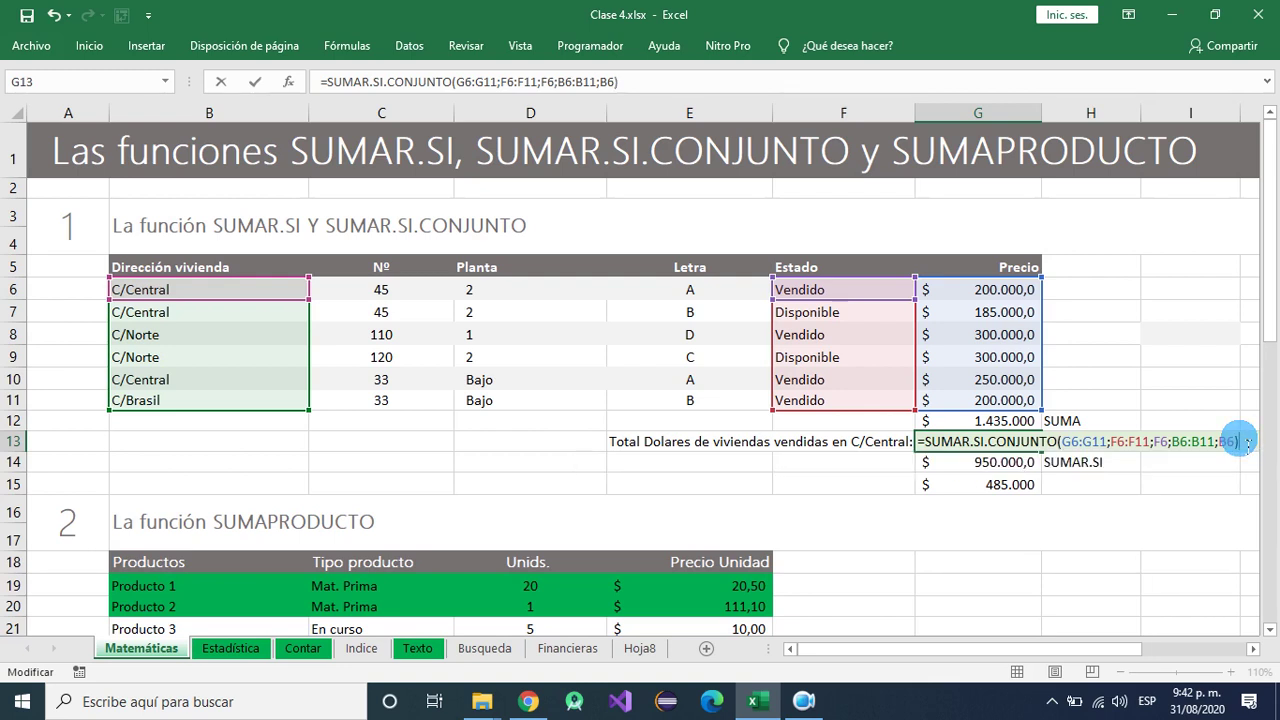
{"action": "key", "text": "Return"}
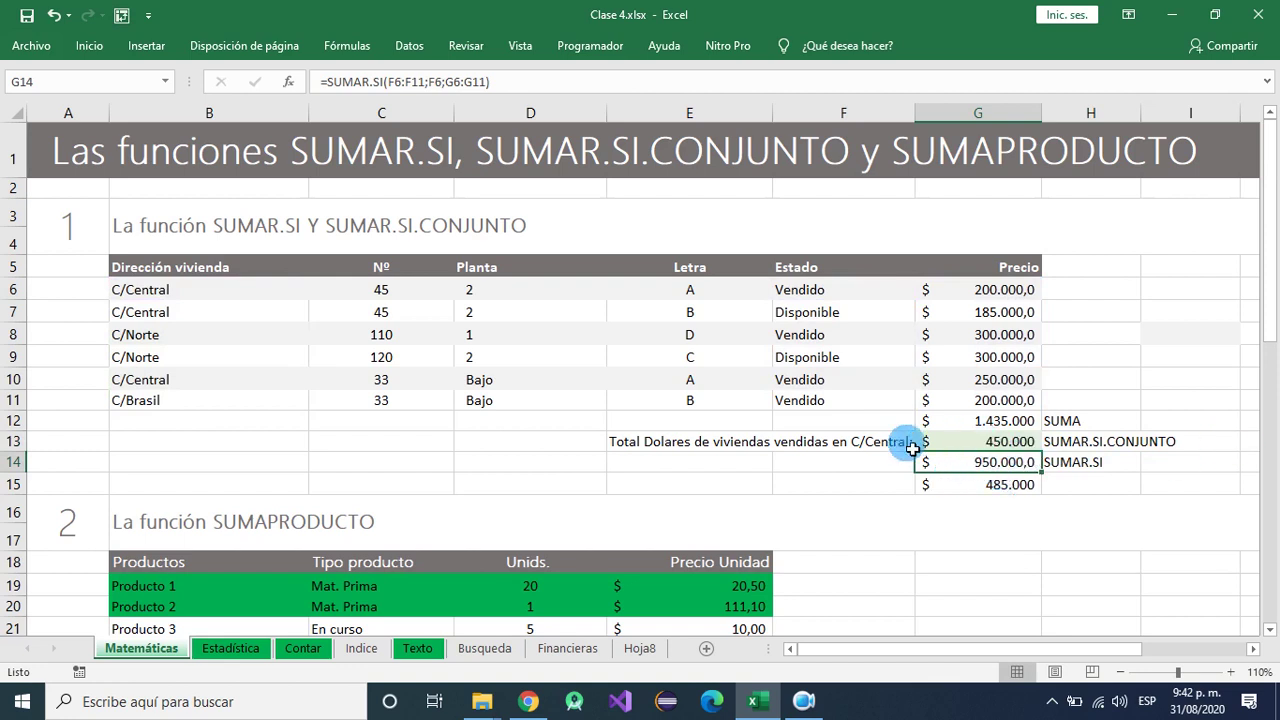
- Check the G13 total's label against the C/Central rows marked Vendido, B6:G6 and B10:G10
{"action": "left_click", "coordinate": [748, 453]}
{"action": "key", "text": "Down"}
{"action": "key", "text": "Down"}
{"action": "left_click", "coordinate": [747, 449]}
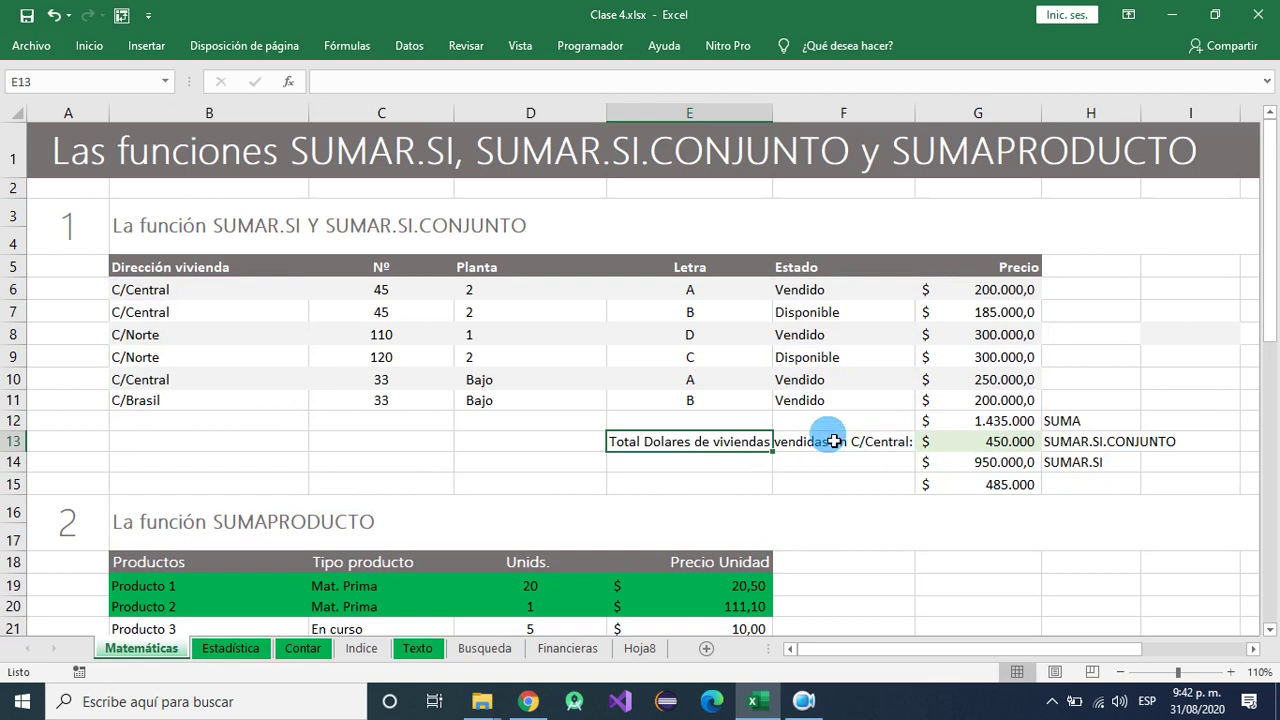
{"action": "left_click", "coordinate": [188, 294]}
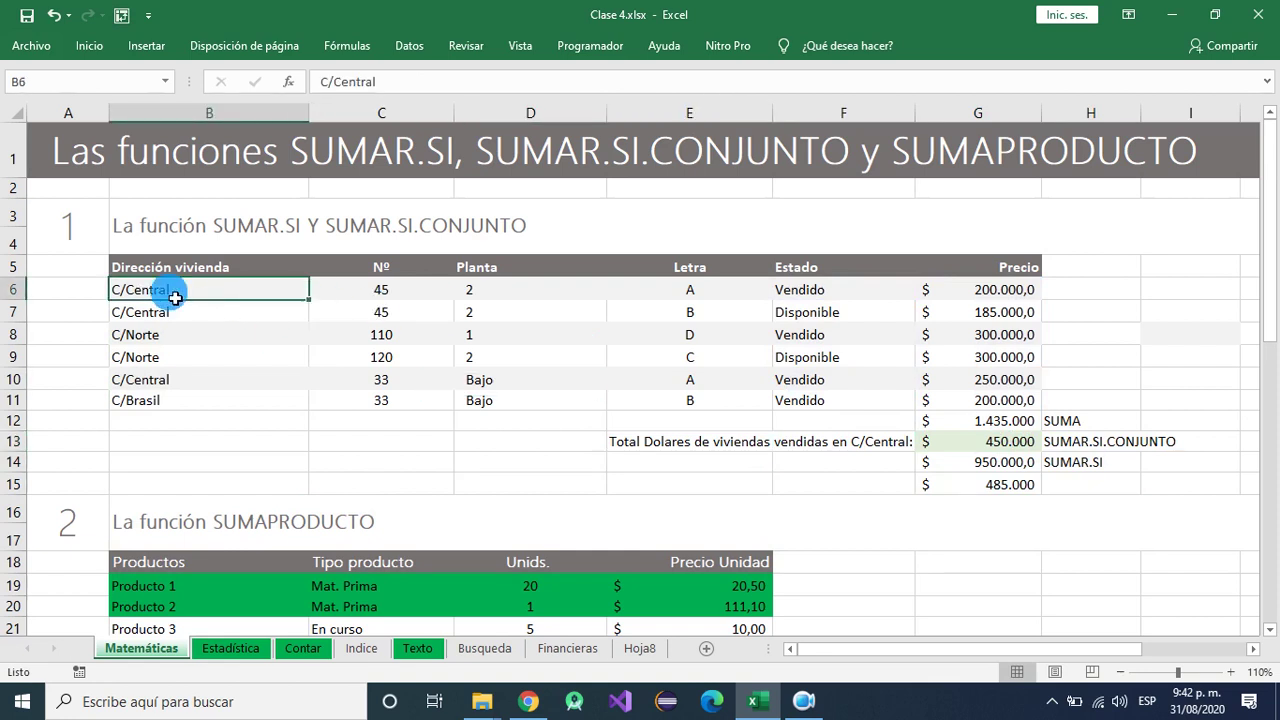
{"action": "left_click_drag", "start_coordinate": [171, 288], "coordinate": [977, 291]}
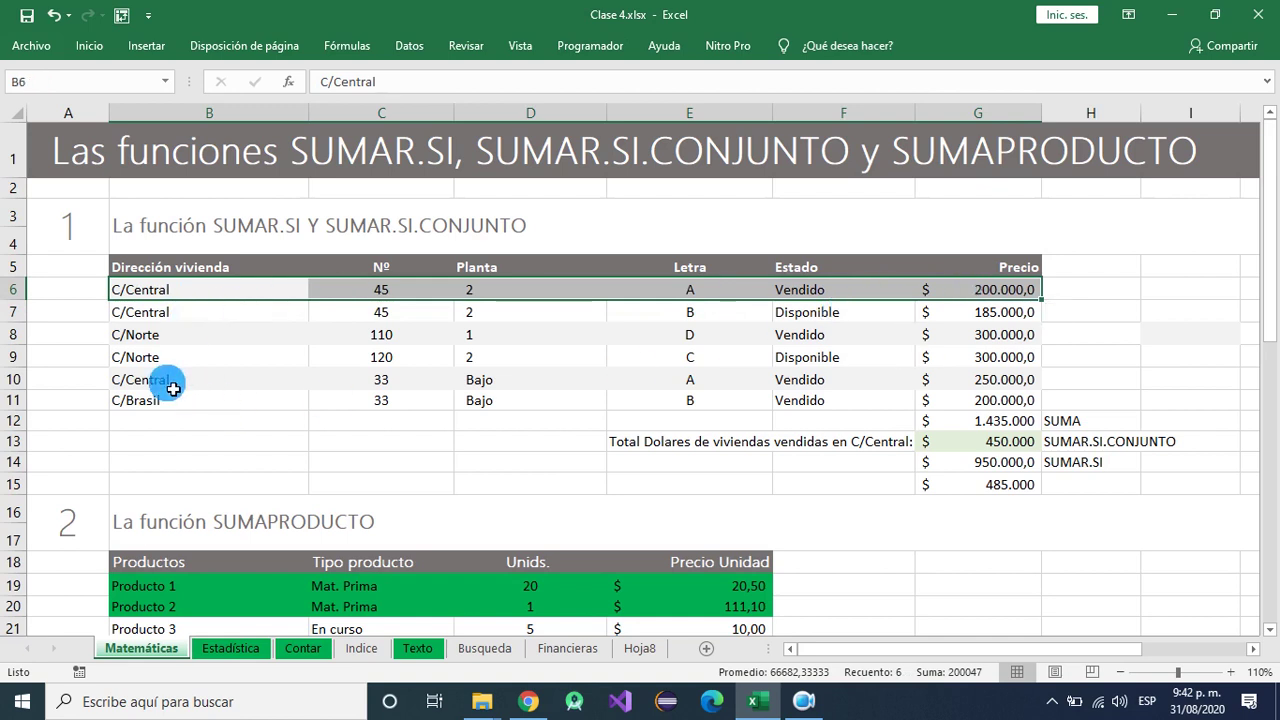
{"action": "left_click_drag", "start_coordinate": [173, 389], "coordinate": [1017, 386]}
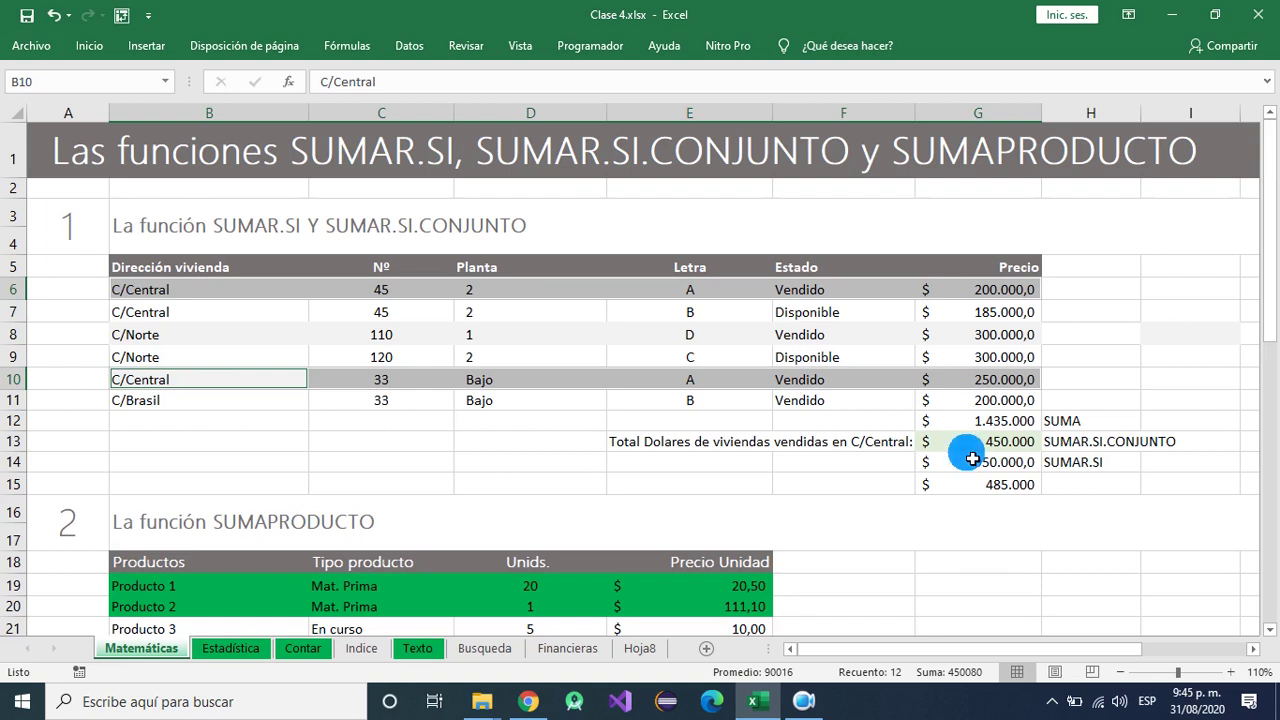
- Go down to the SUMAPRODUCTO section and view its product table, product type selector and total cells
{"action": "key", "text": "Down"}
{"action": "key", "text": "Down"}
{"action": "key", "text": "Down"}
{"action": "key", "text": "Down"}
{"action": "key", "text": "Down"}
{"action": "key", "text": "Down"}
{"action": "key", "text": "Down"}
{"action": "key", "text": "Down"}
{"action": "key", "text": "Down"}
{"action": "key", "text": "Down"}
{"action": "key", "text": "Down"}
{"action": "key", "text": "Down"}
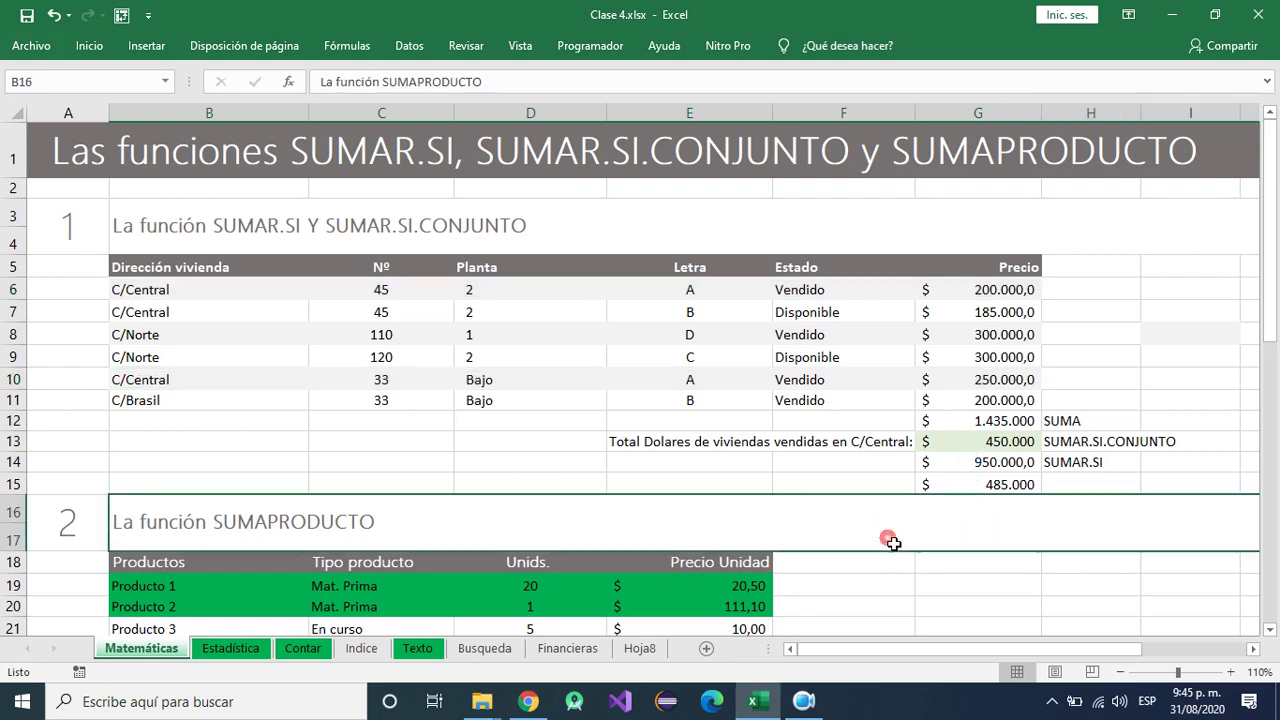
{"action": "key", "text": "Down"}
{"action": "key", "text": "Down"}
{"action": "key", "text": "Down"}
{"action": "key", "text": "Down"}
{"action": "key", "text": "Down"}
{"action": "key", "text": "Down"}
{"action": "key", "text": "Down"}
{"action": "key", "text": "Down"}
{"action": "key", "text": "Down"}
{"action": "key", "text": "Down"}
{"action": "key", "text": "Down"}
{"action": "key", "text": "Down"}
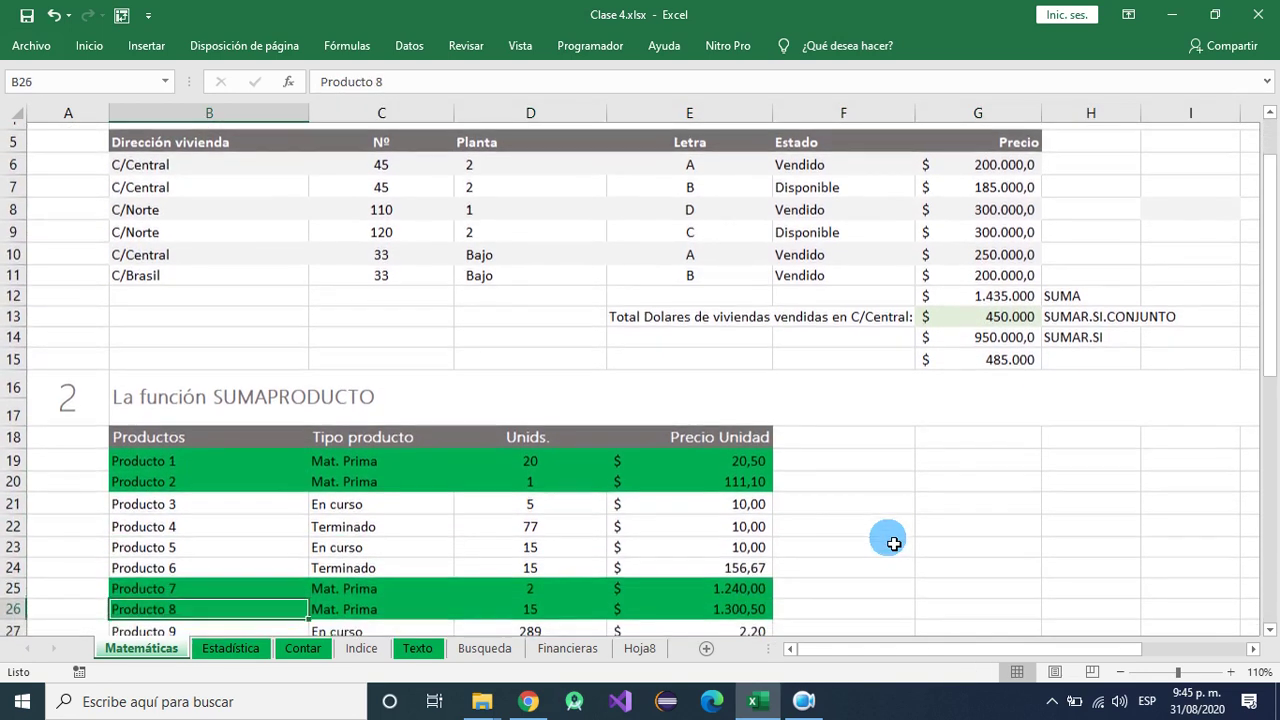
{"action": "key", "text": "Down"}
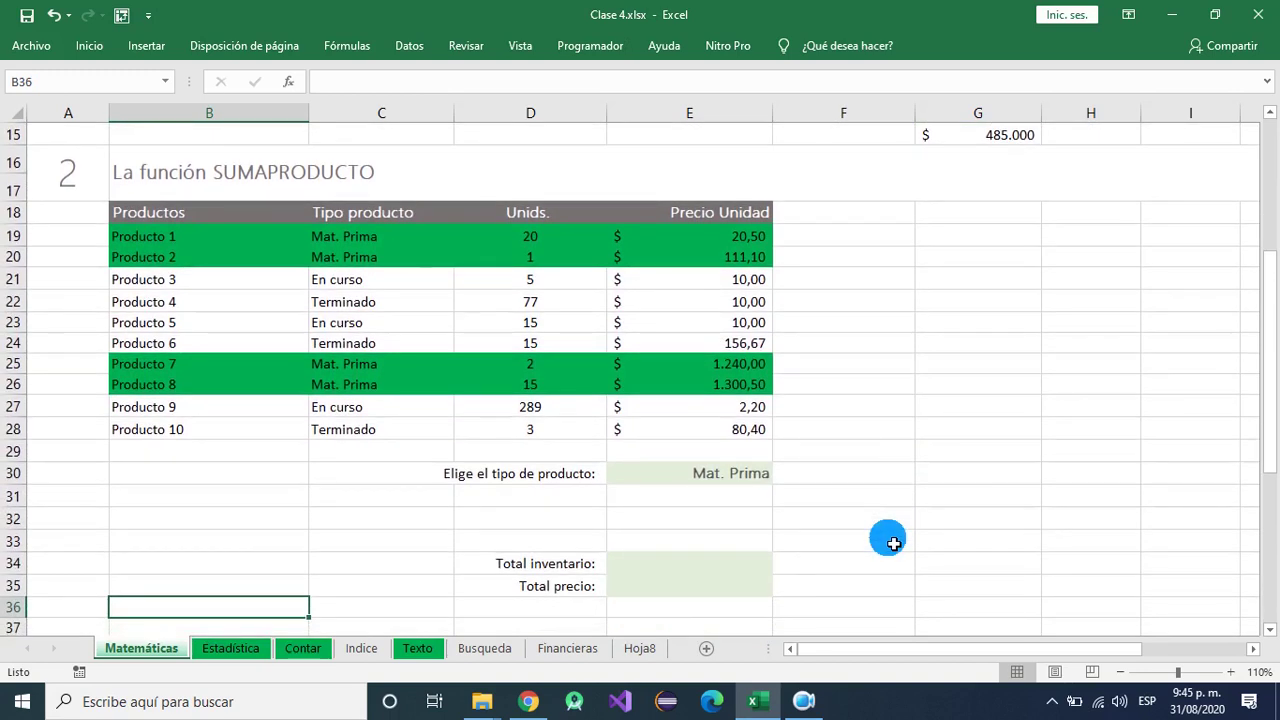
{"action": "left_click", "coordinate": [800, 708]}
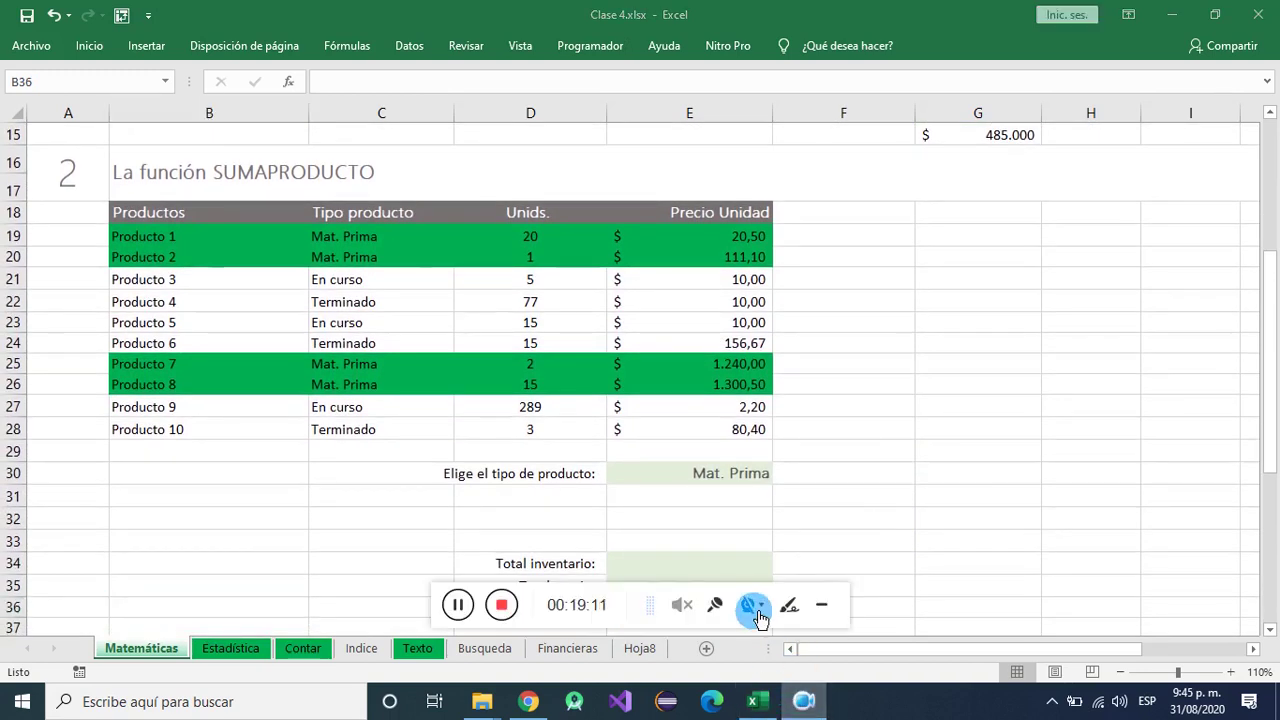
{"action": "left_click", "coordinate": [821, 604]}
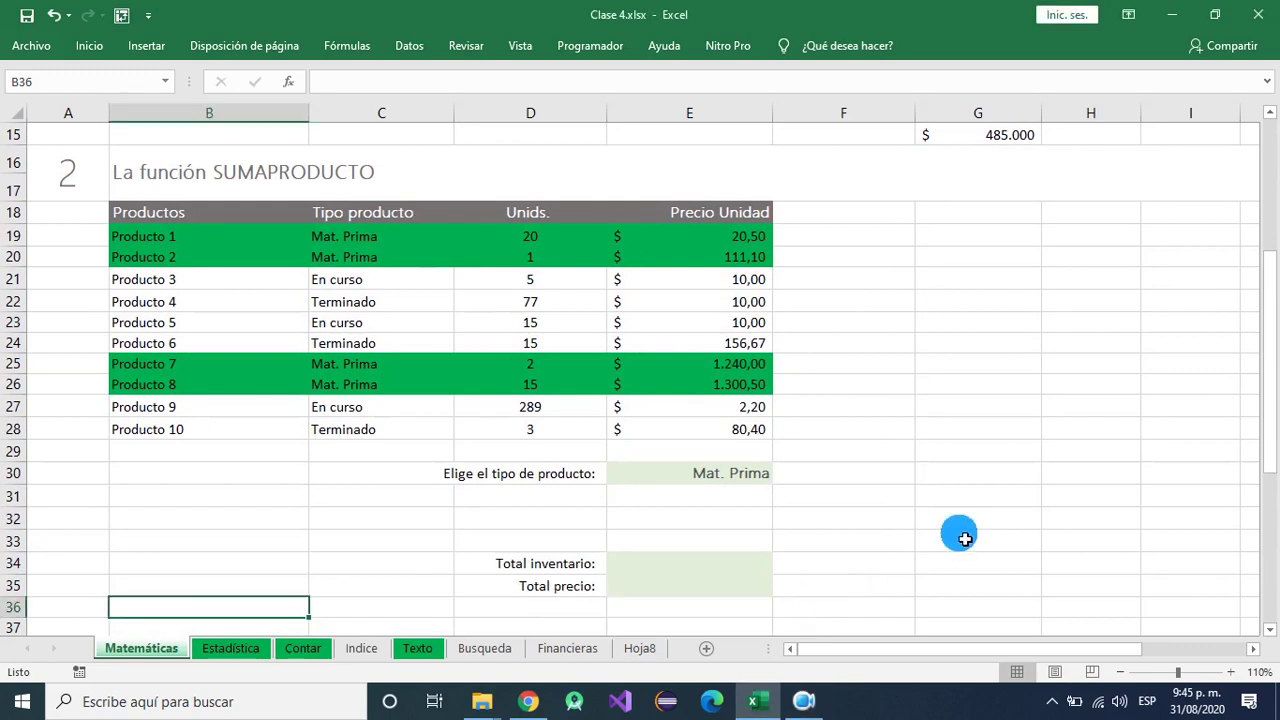
- Switch the product type in E30 to En curso and then to Terminado to compare the highlighted product rows
{"action": "left_click", "coordinate": [1270, 632]}
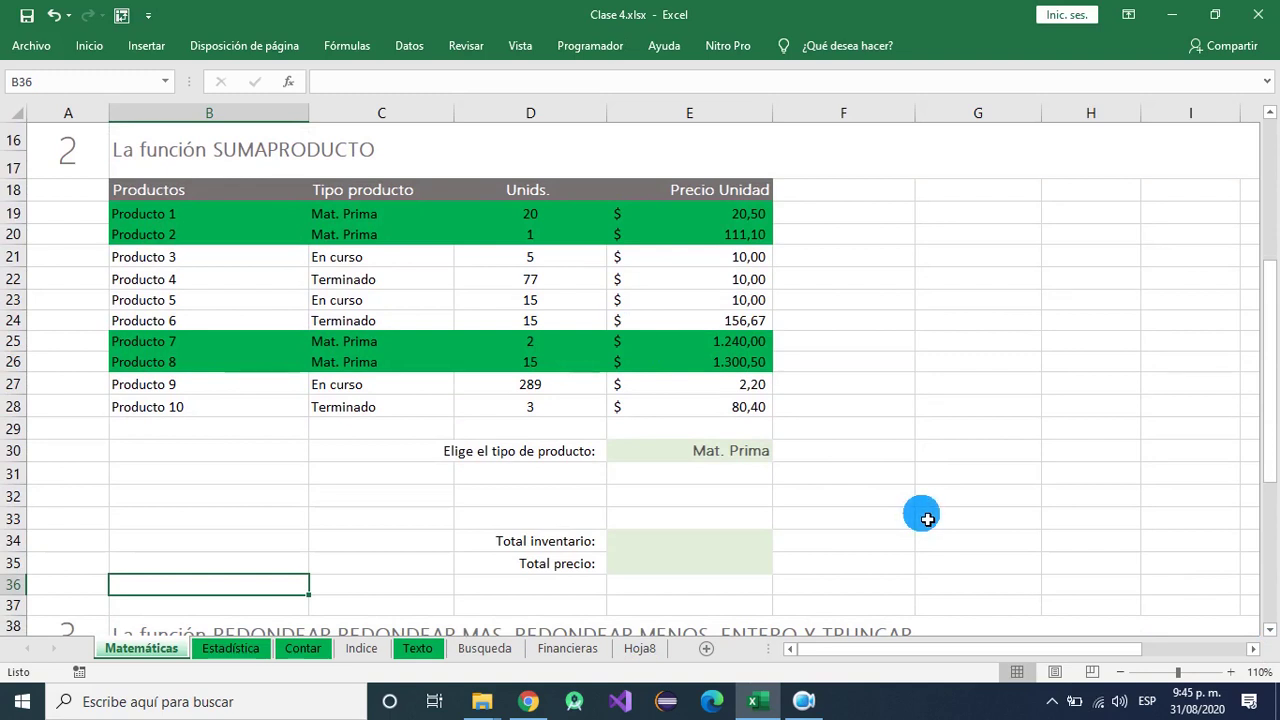
{"action": "left_click", "coordinate": [746, 452]}
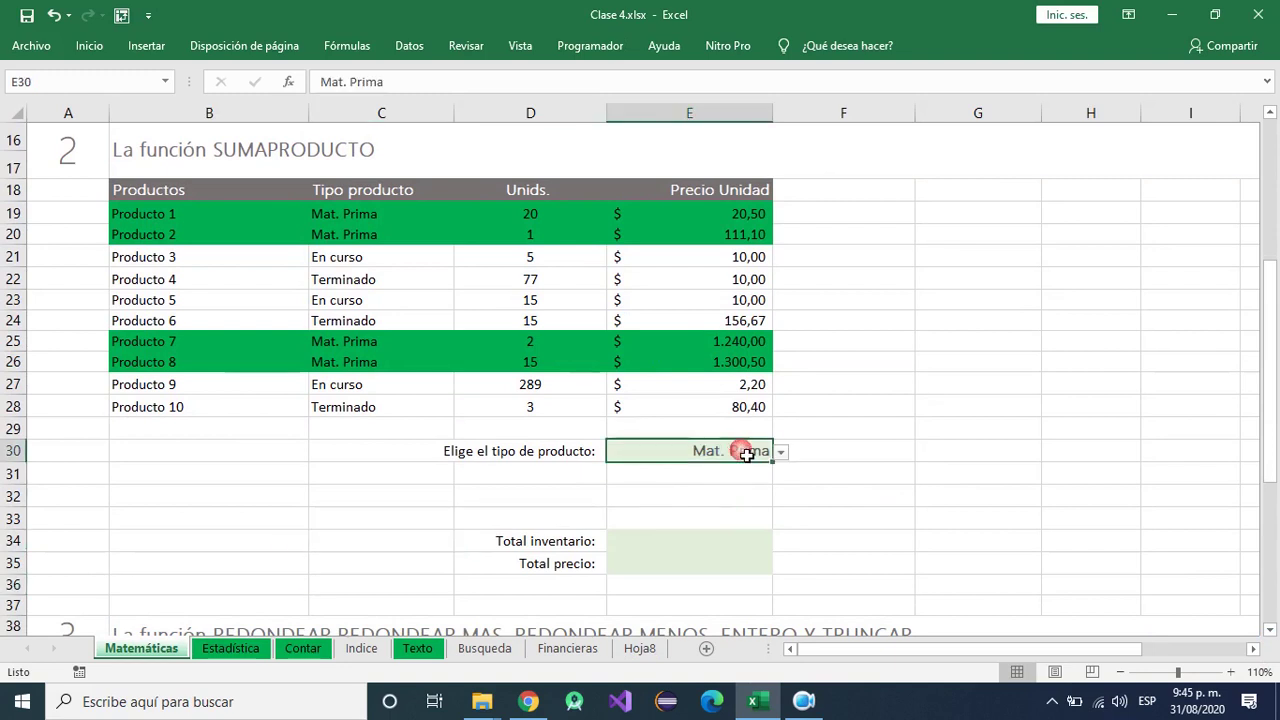
{"action": "left_click", "coordinate": [782, 453]}
{"action": "left_click", "coordinate": [678, 485]}
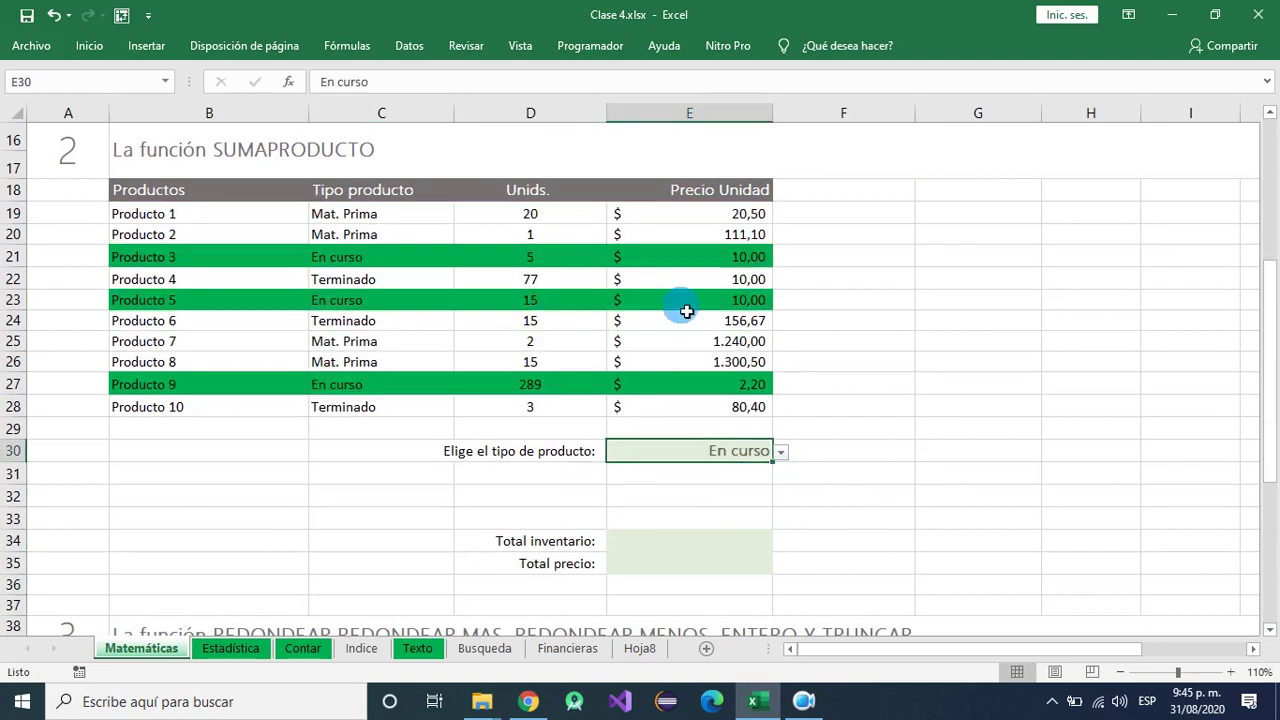
{"action": "left_click", "coordinate": [782, 453]}
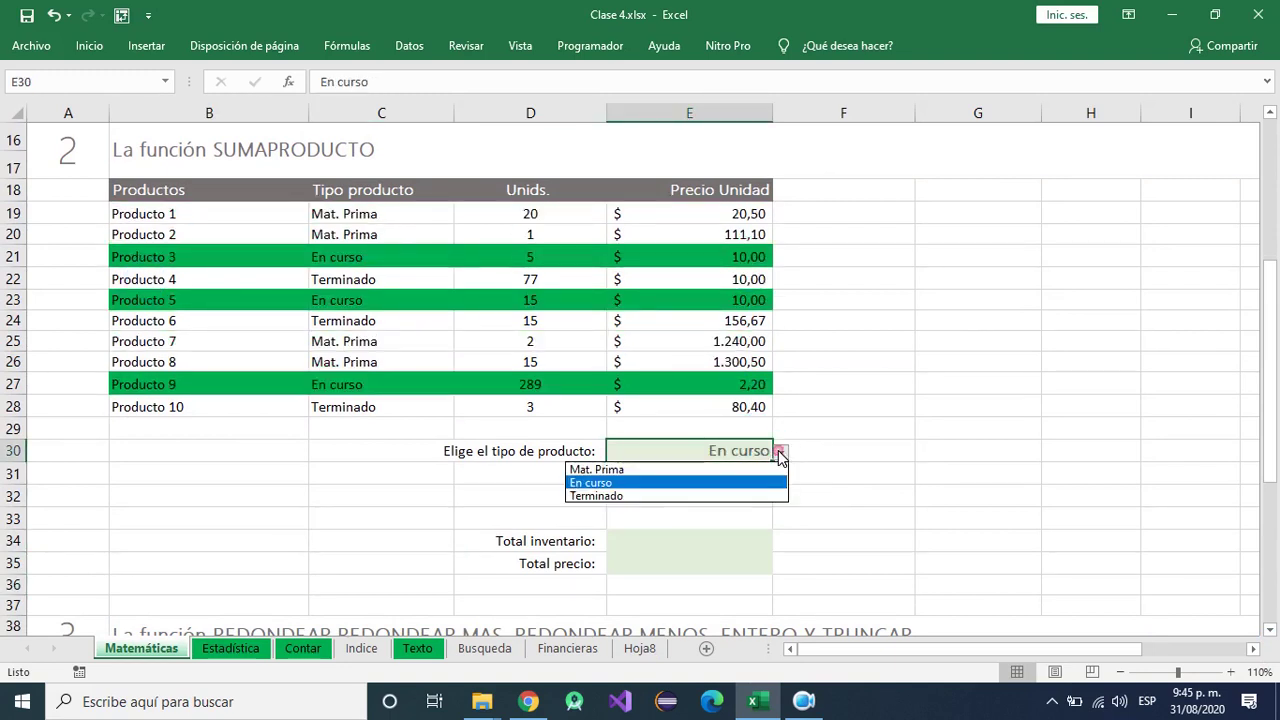
{"action": "left_click", "coordinate": [668, 494]}
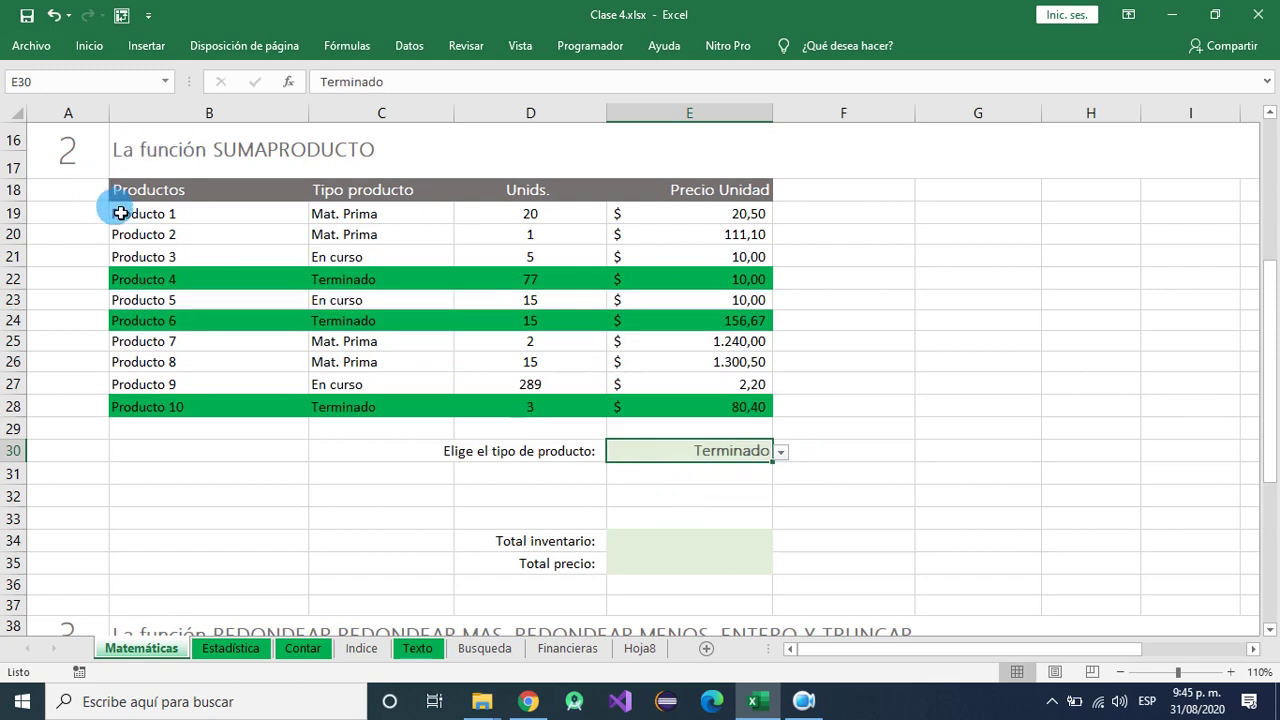
- Review the product table B19:E28 and set the product type in E30 to En curso
{"action": "left_click_drag", "start_coordinate": [114, 207], "coordinate": [769, 421]}
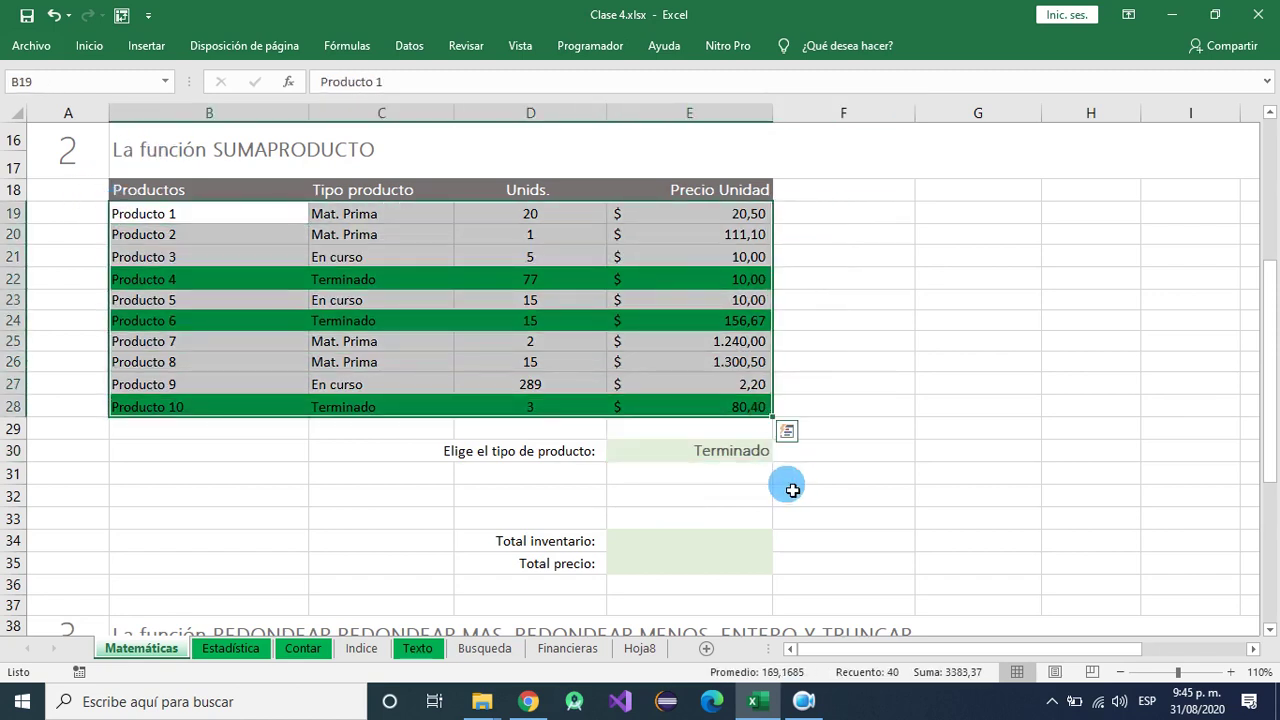
{"action": "left_click", "coordinate": [726, 457]}
{"action": "left_click", "coordinate": [780, 453]}
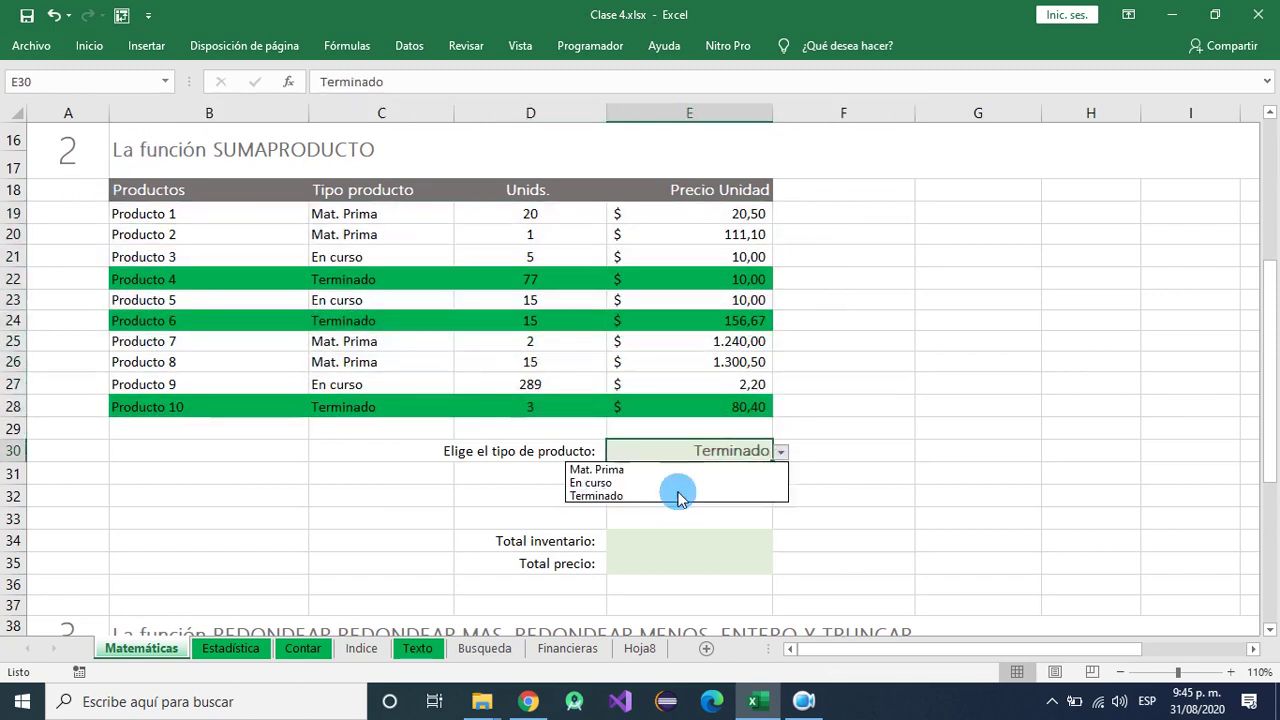
{"action": "left_click", "coordinate": [664, 481]}
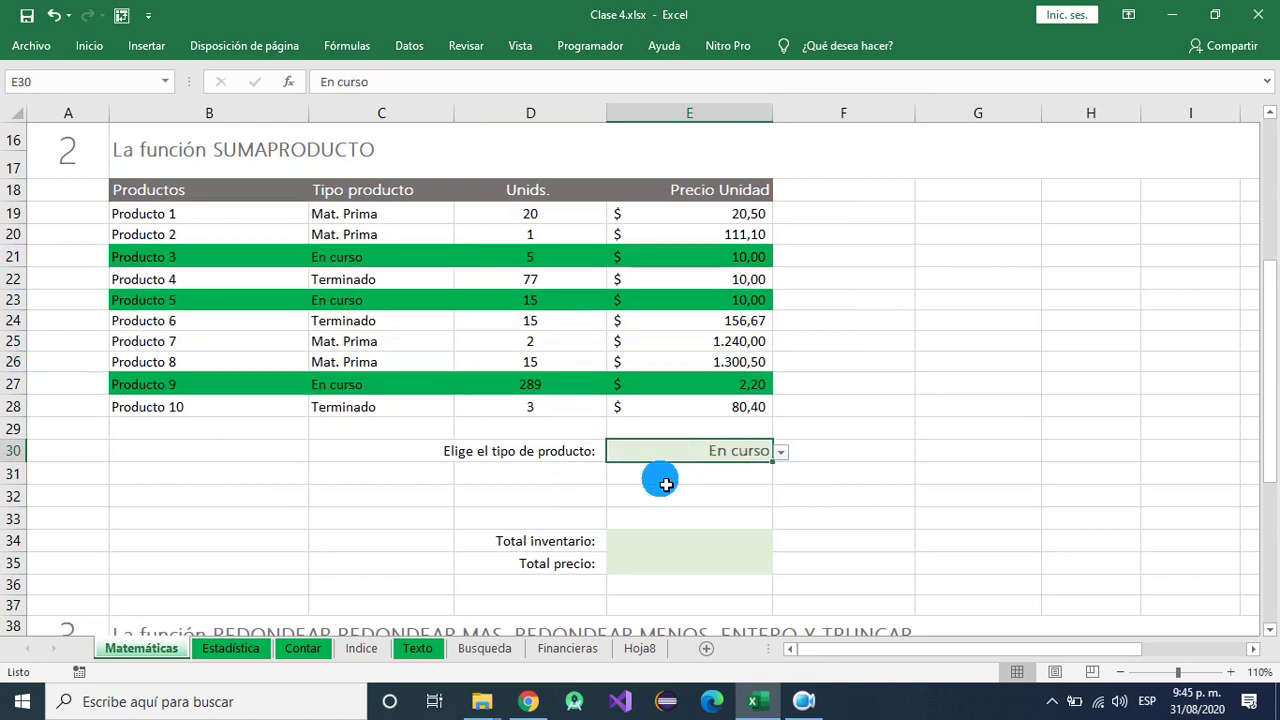
- Select the product rows B19:E28 for review, and set the product type in E30 to Mat. Prima
{"action": "left_click_drag", "start_coordinate": [171, 218], "coordinate": [683, 407]}
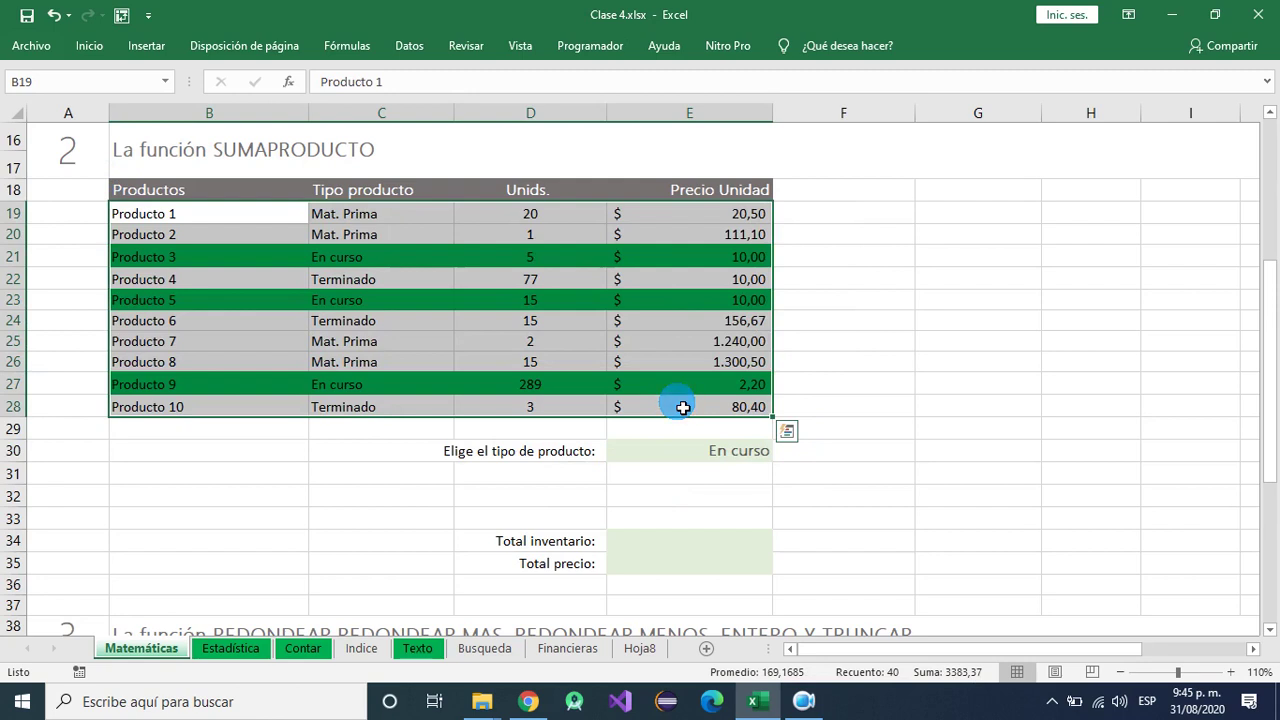
{"action": "left_click", "coordinate": [727, 450]}
{"action": "left_click", "coordinate": [783, 452]}
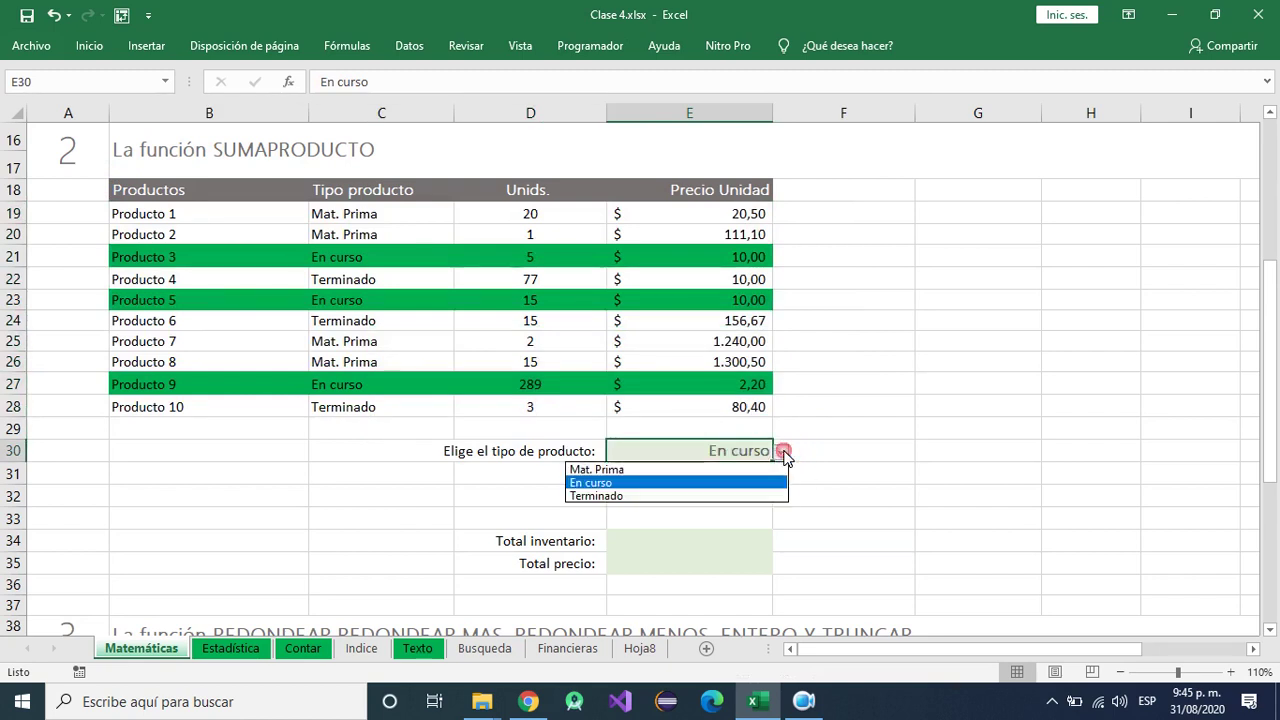
{"action": "left_click", "coordinate": [687, 465]}
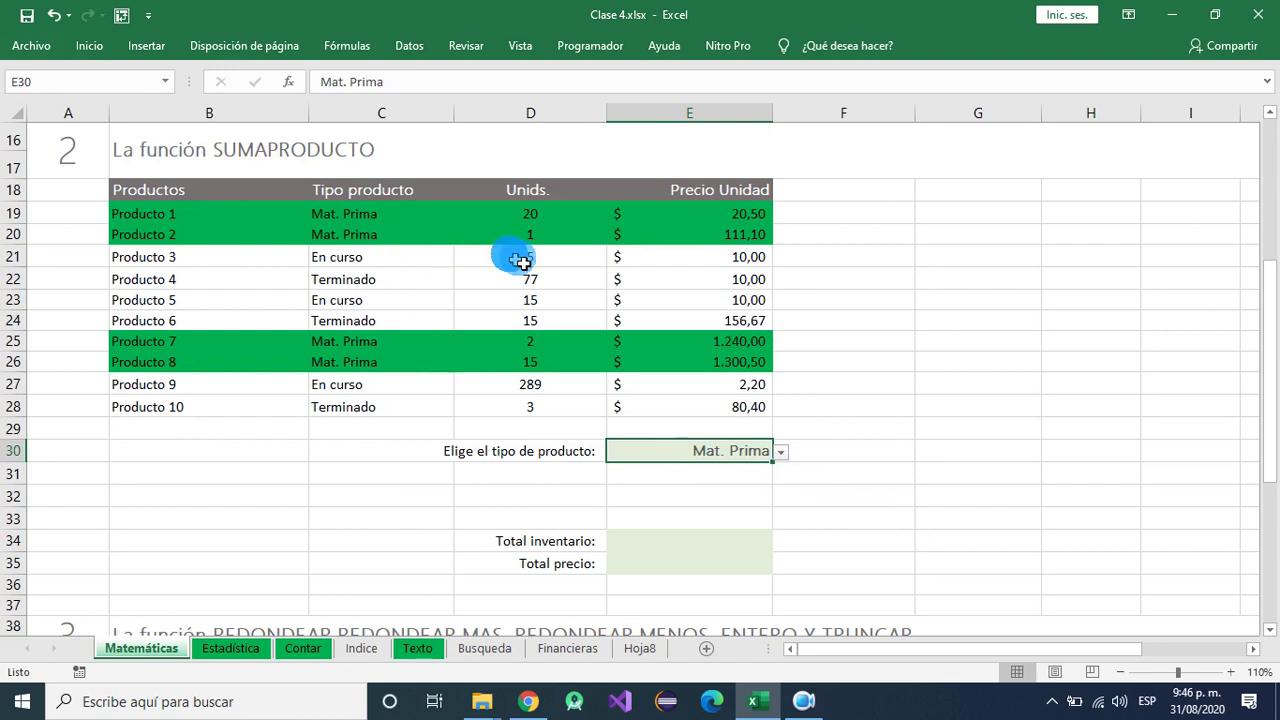
- Examine the Total precio cell, the Unids. values in D19:D28 and the Precio Unidad of Producto 1
{"action": "left_click", "coordinate": [650, 571]}
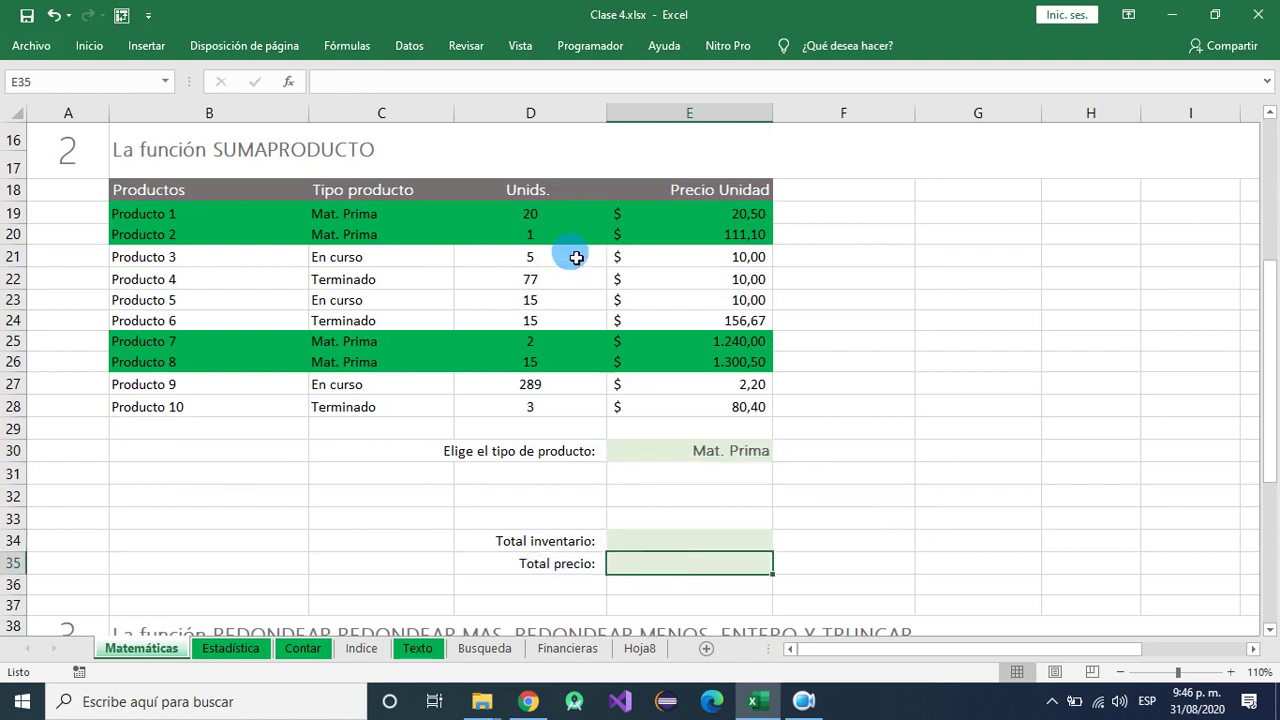
{"action": "left_click_drag", "start_coordinate": [559, 224], "coordinate": [546, 409]}
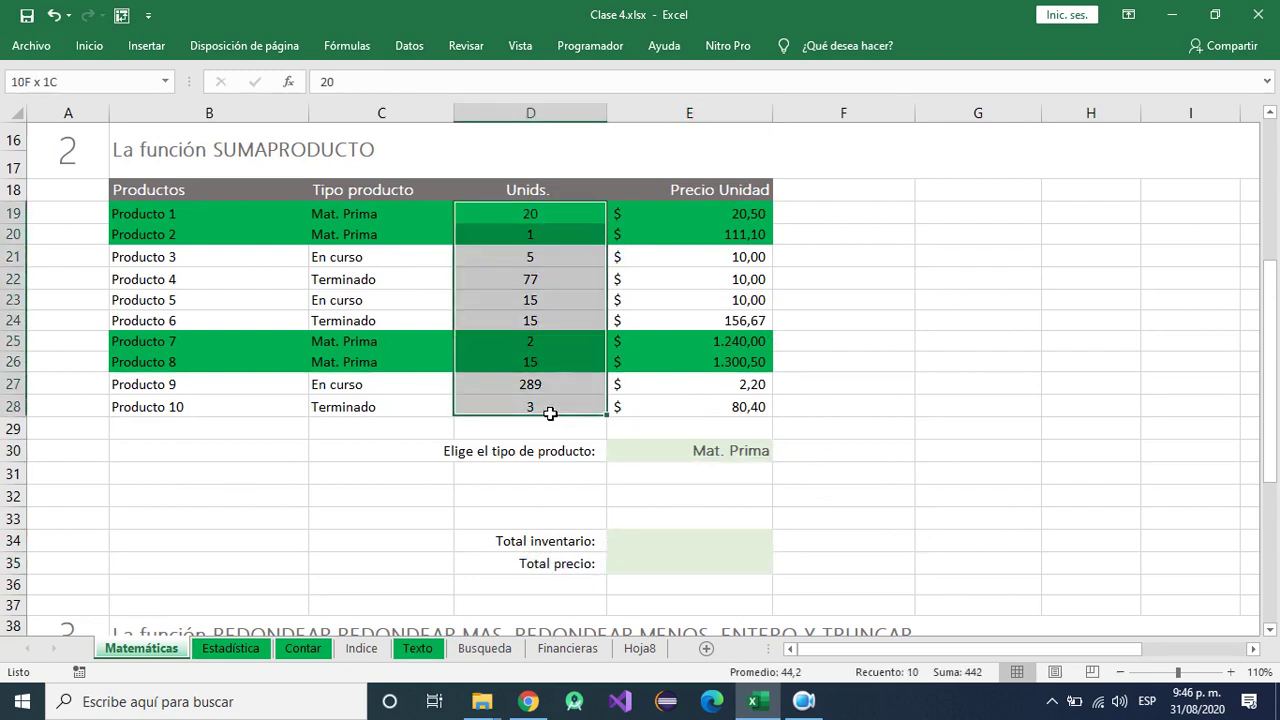
{"action": "left_click", "coordinate": [763, 224]}
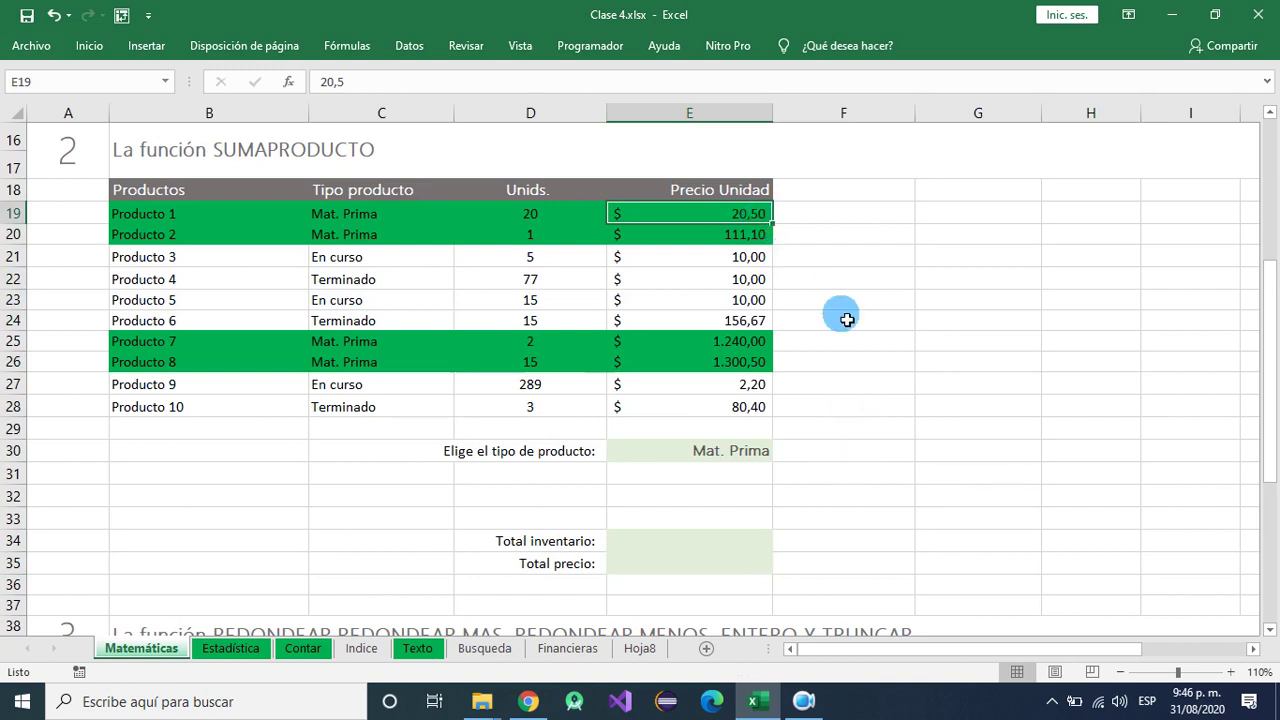
- Multiply units by unit price in F19 with =D19*E19 and fill the formula down to F28
{"action": "left_click", "coordinate": [831, 214]}
{"action": "type", "text": "="}
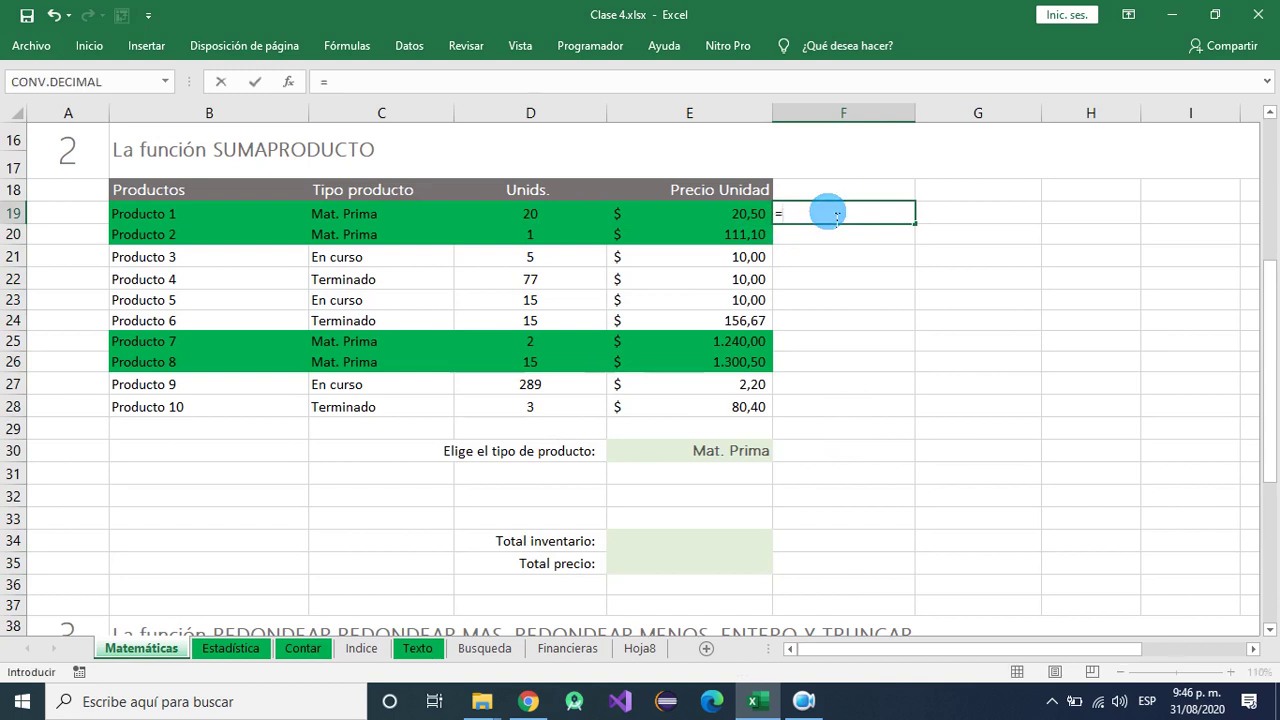
{"action": "left_click", "coordinate": [553, 217]}
{"action": "type", "text": "*"}
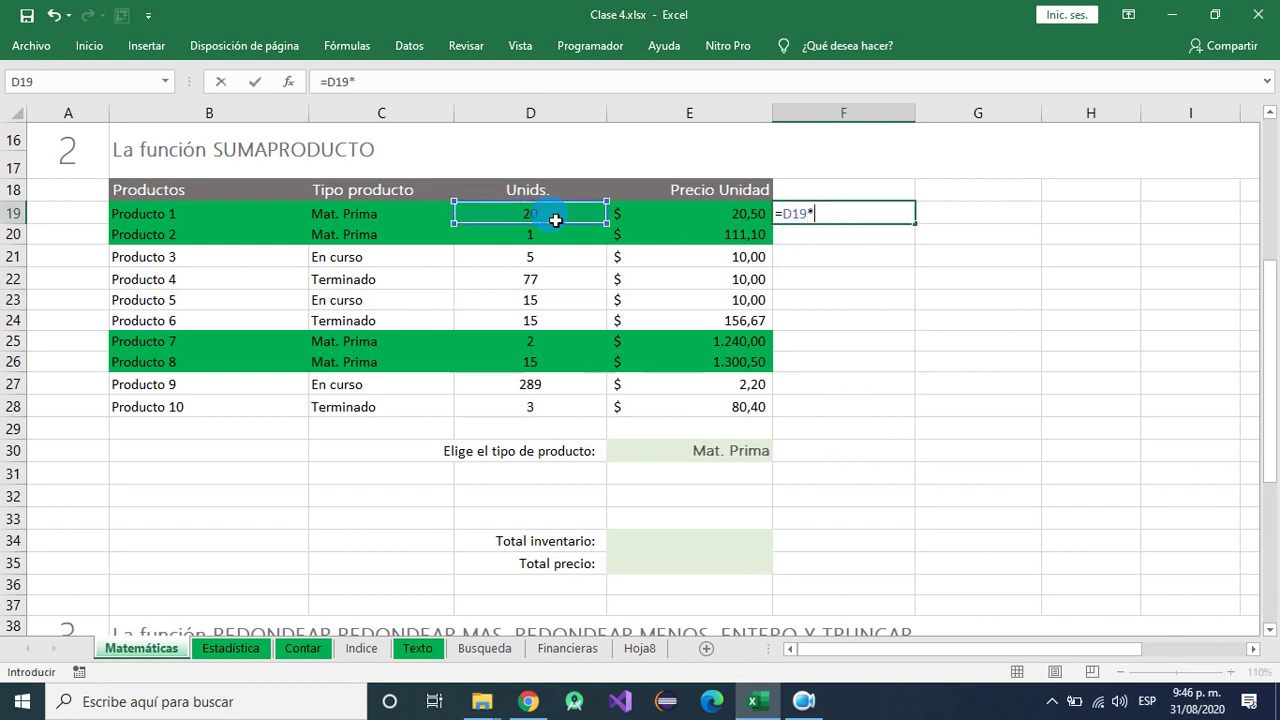
{"action": "left_click", "coordinate": [728, 219]}
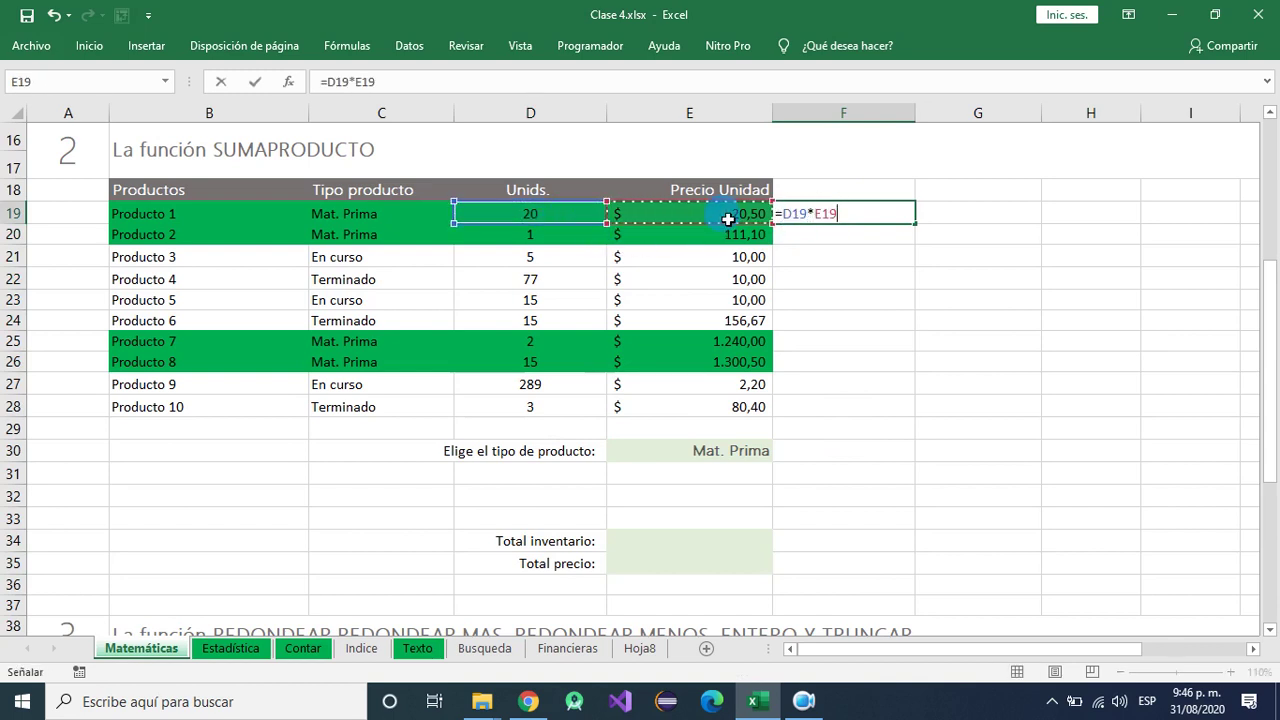
{"action": "key", "text": "Return"}
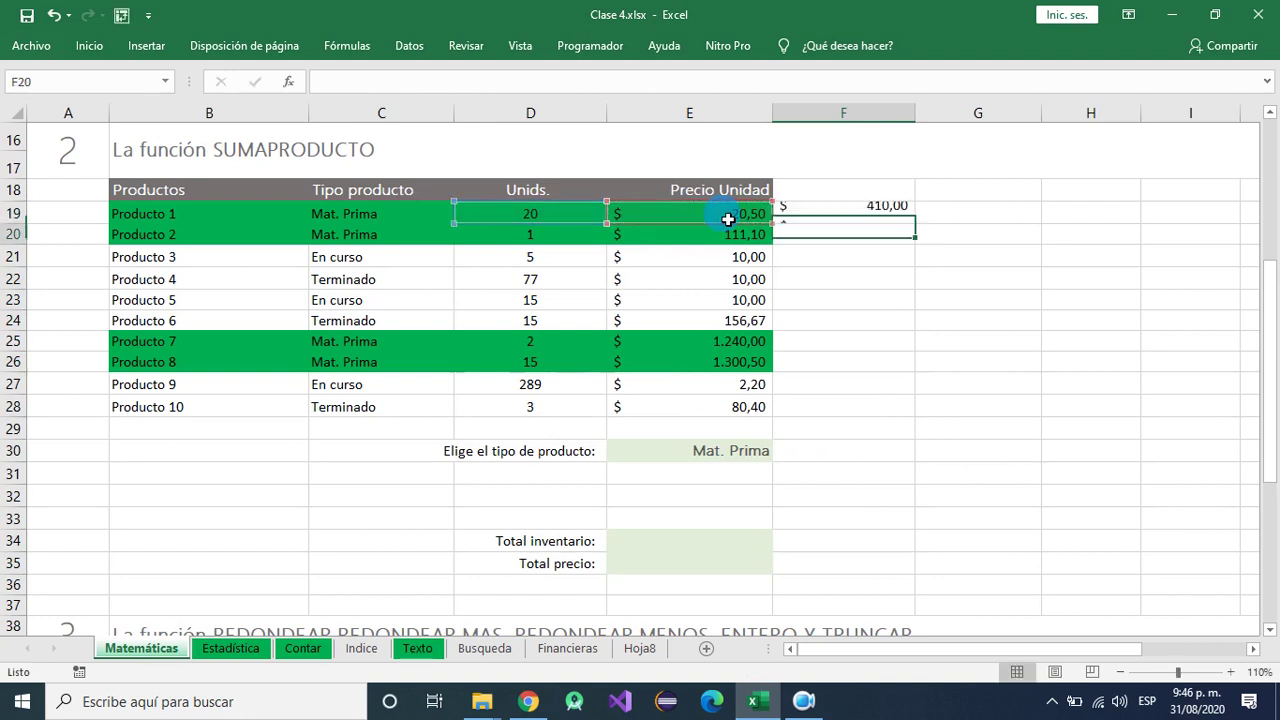
{"action": "left_click", "coordinate": [884, 213]}
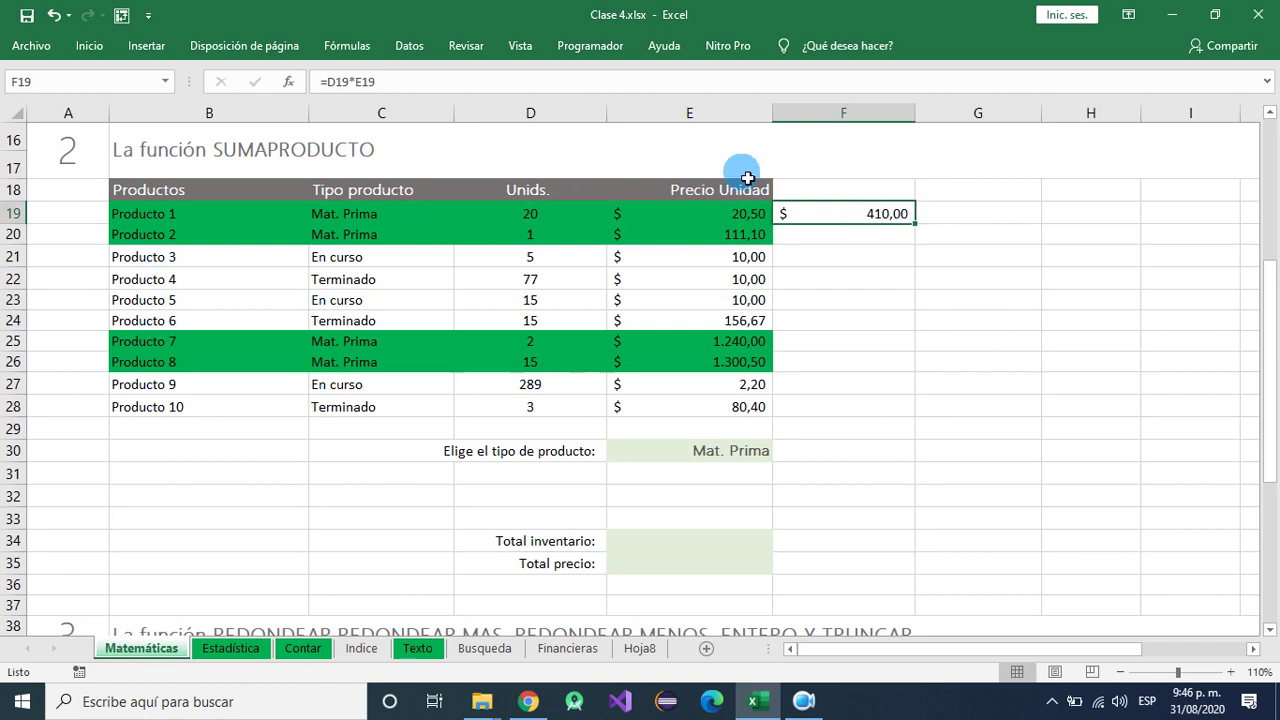
{"action": "left_click_drag", "start_coordinate": [916, 223], "coordinate": [910, 414]}
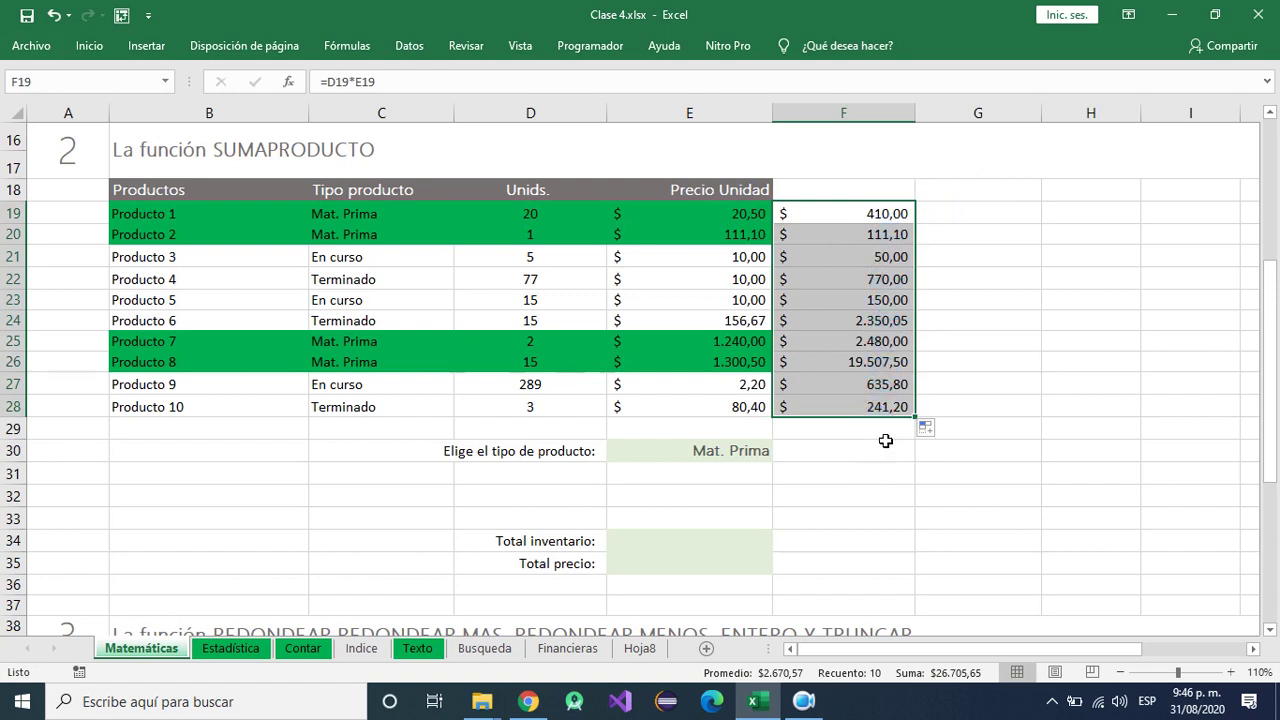
- Total F19:F28 in F29 with SUMA and review the amounts alongside the Unids. and Precio Unidad values
{"action": "left_click", "coordinate": [885, 436]}
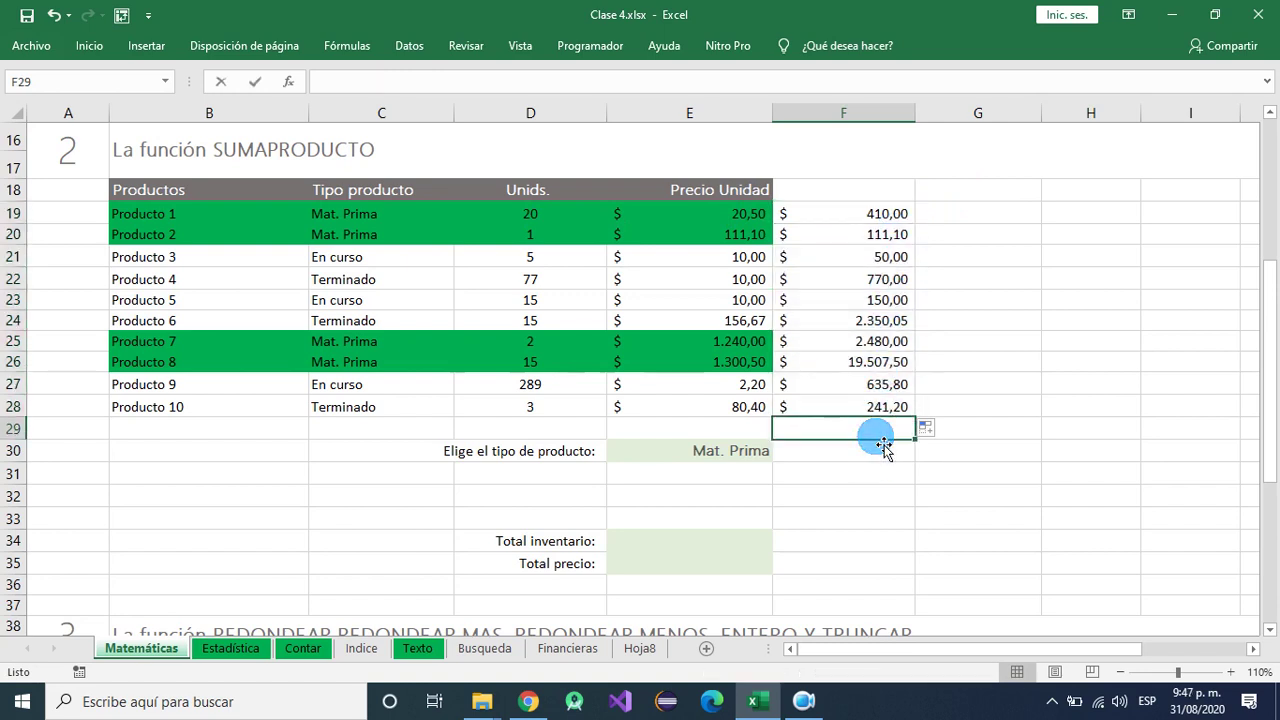
{"action": "key", "text": "alt+equal"}
{"action": "key", "text": "Return"}
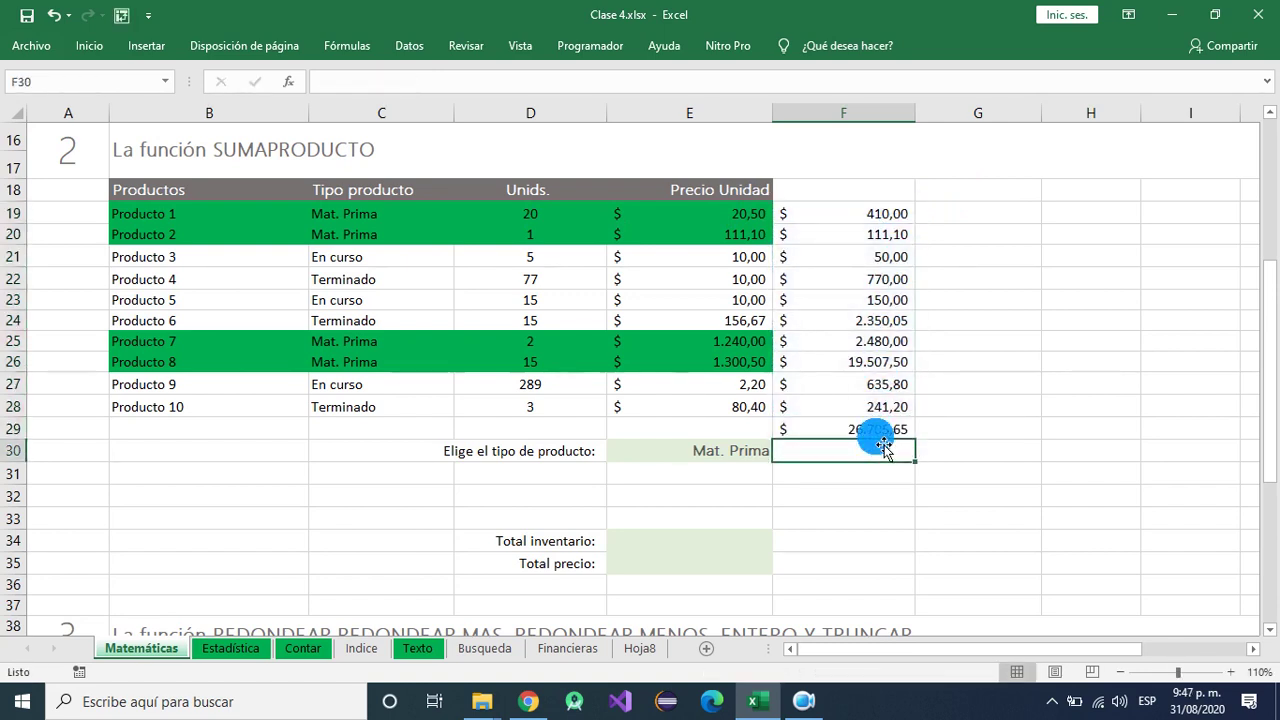
{"action": "left_click_drag", "start_coordinate": [872, 213], "coordinate": [888, 420]}
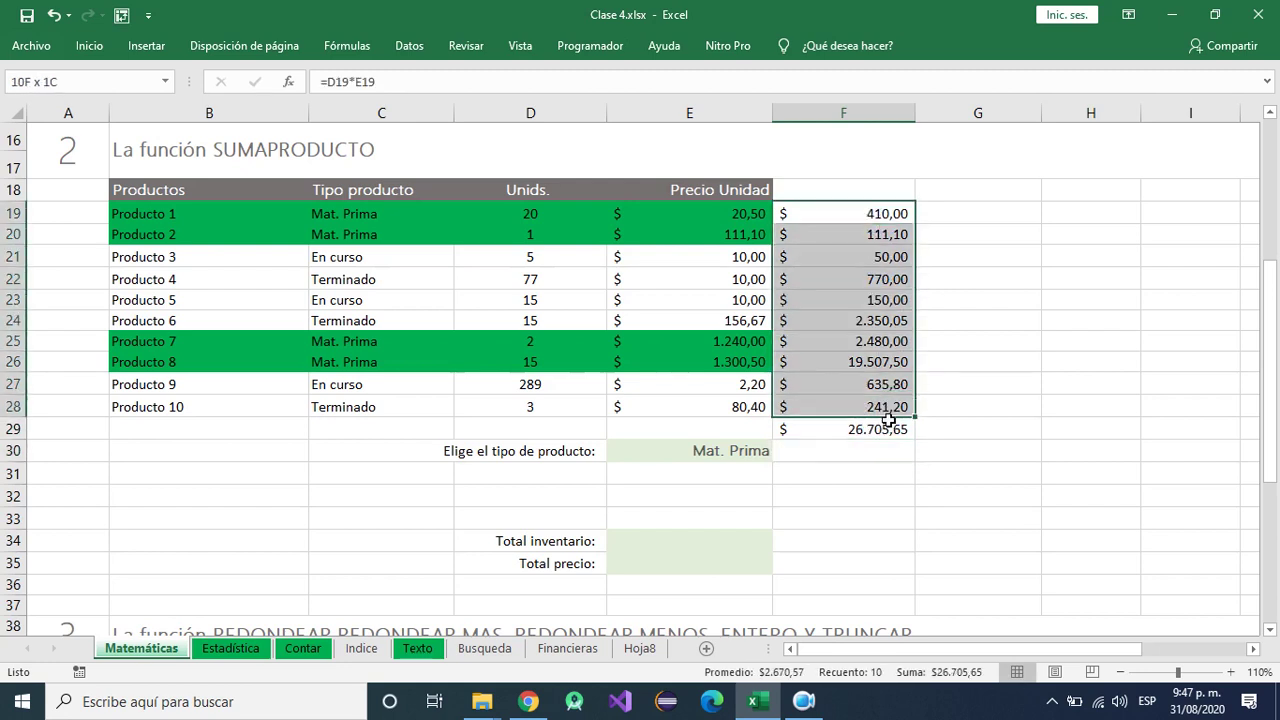
{"action": "left_click_drag", "start_coordinate": [508, 211], "coordinate": [697, 420]}
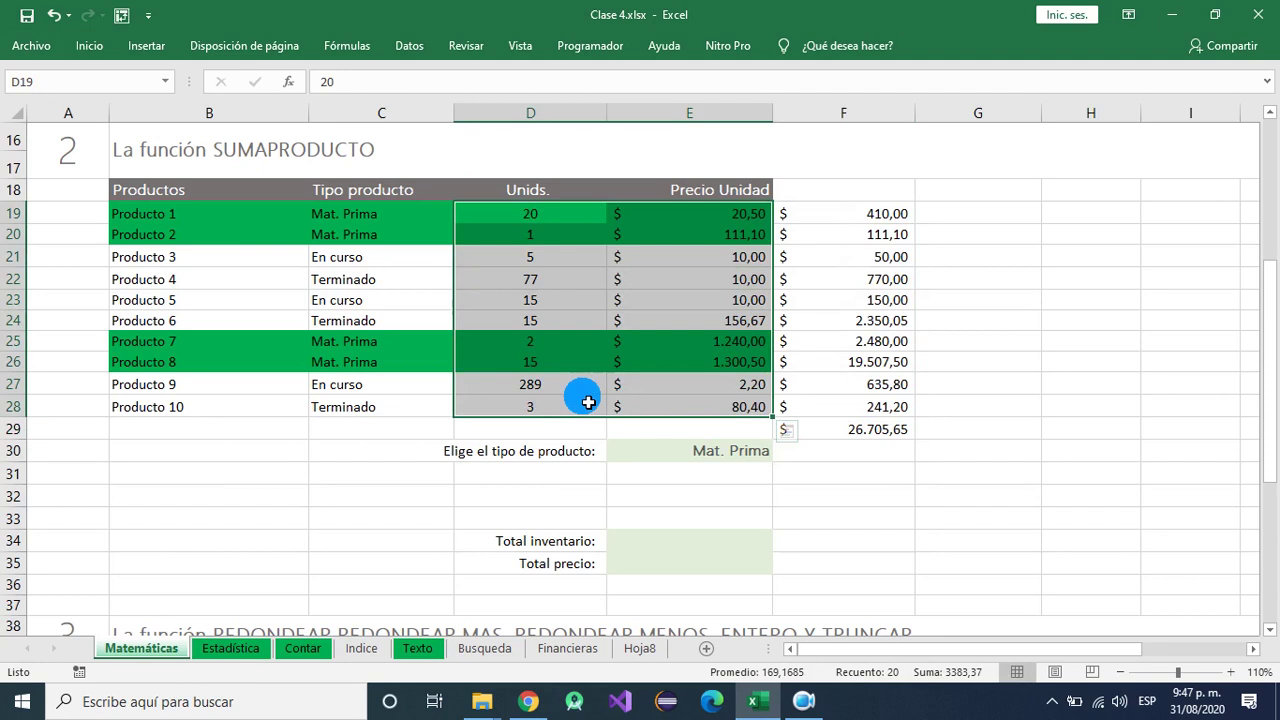
{"action": "left_click", "coordinate": [840, 430]}
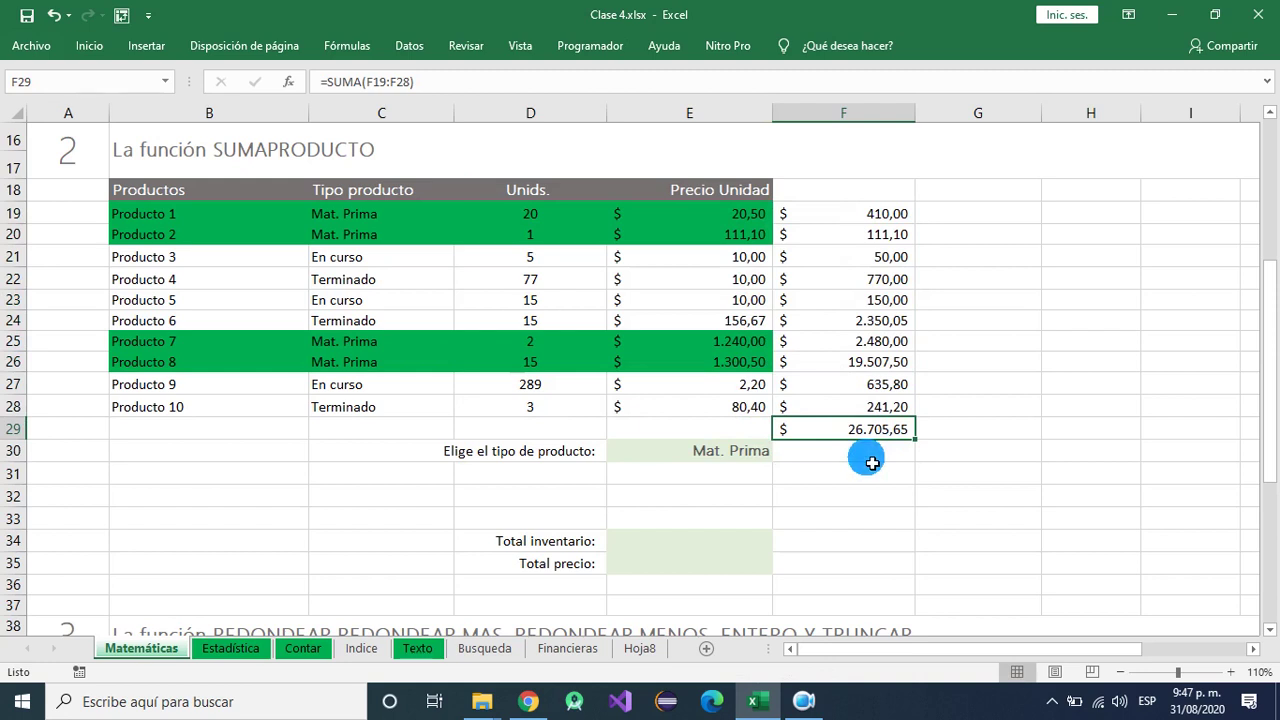
{"action": "left_click_drag", "start_coordinate": [851, 214], "coordinate": [864, 432]}
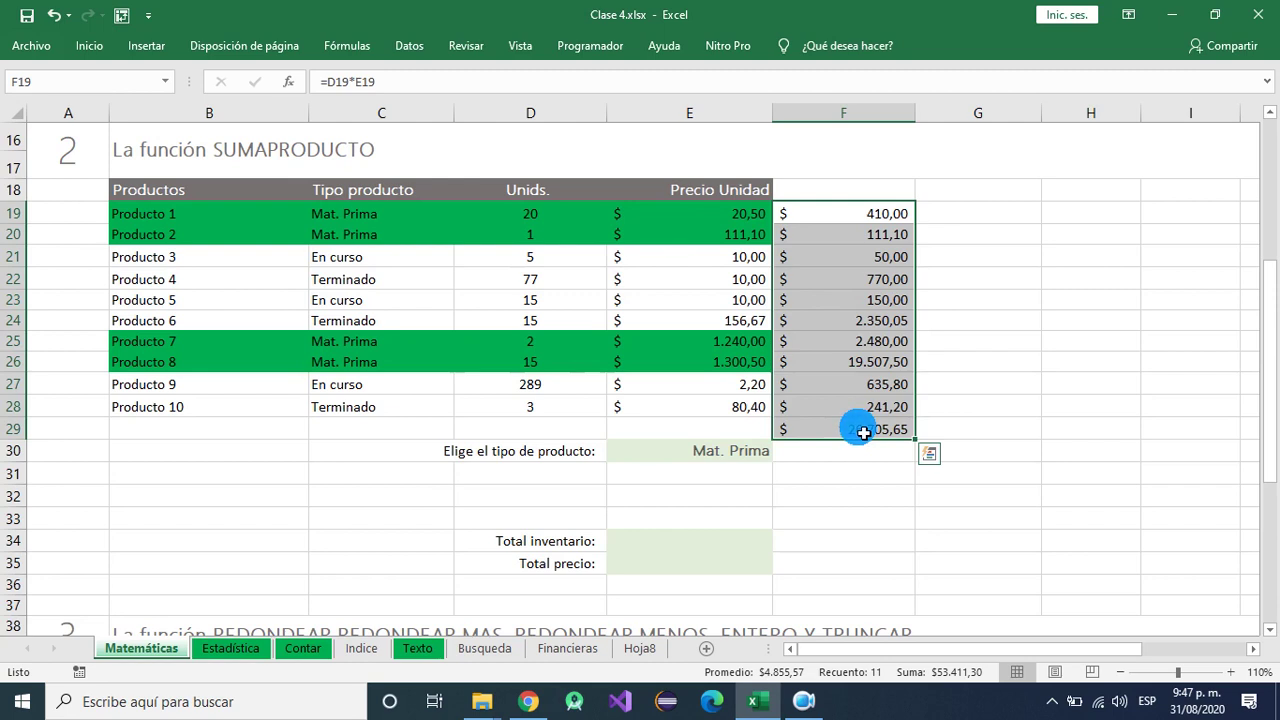
- Calculate the Total inventario in E34 with =SUMA(D19:D28)
{"action": "left_click", "coordinate": [655, 541]}
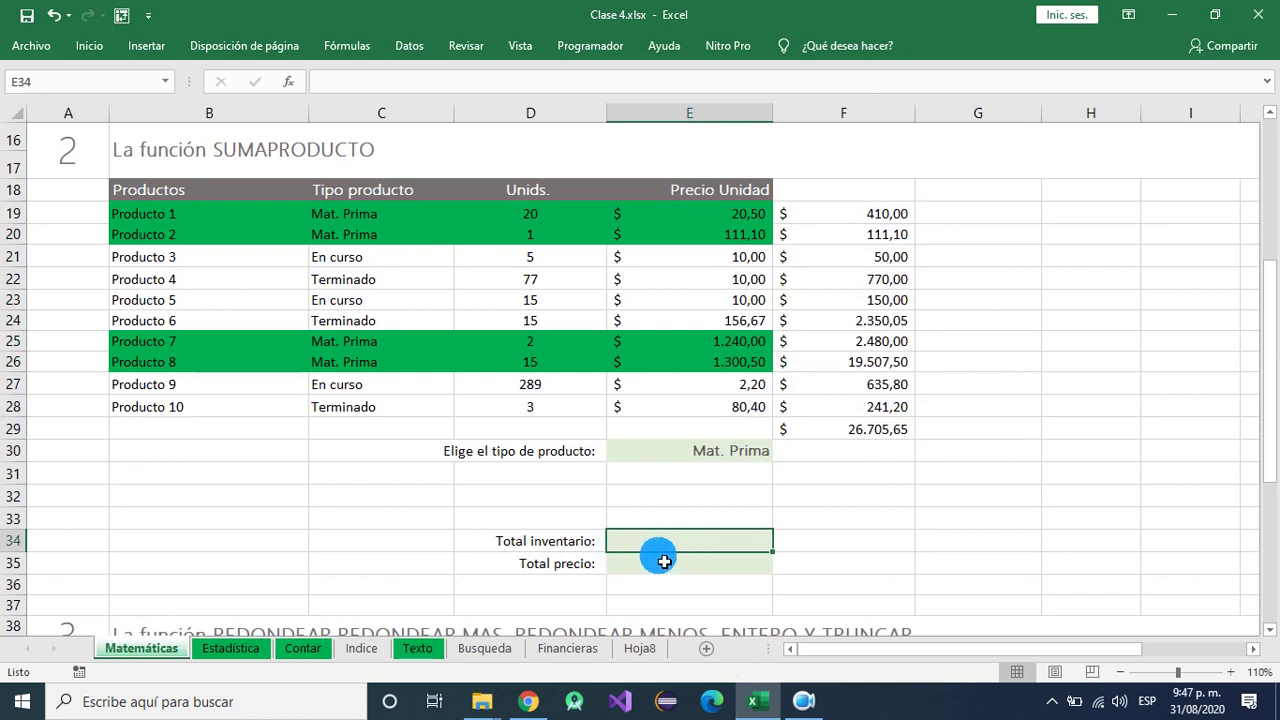
{"action": "type", "text": "=SUMA("}
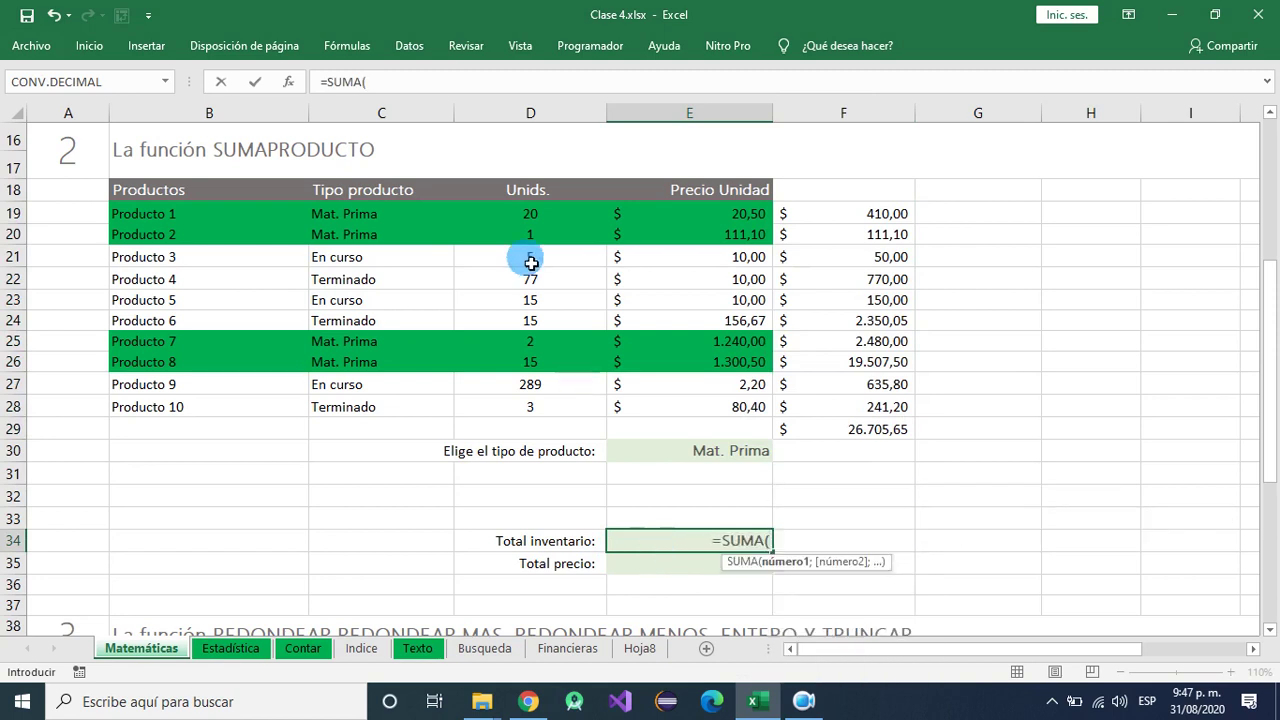
{"action": "left_click_drag", "start_coordinate": [530, 212], "coordinate": [529, 408]}
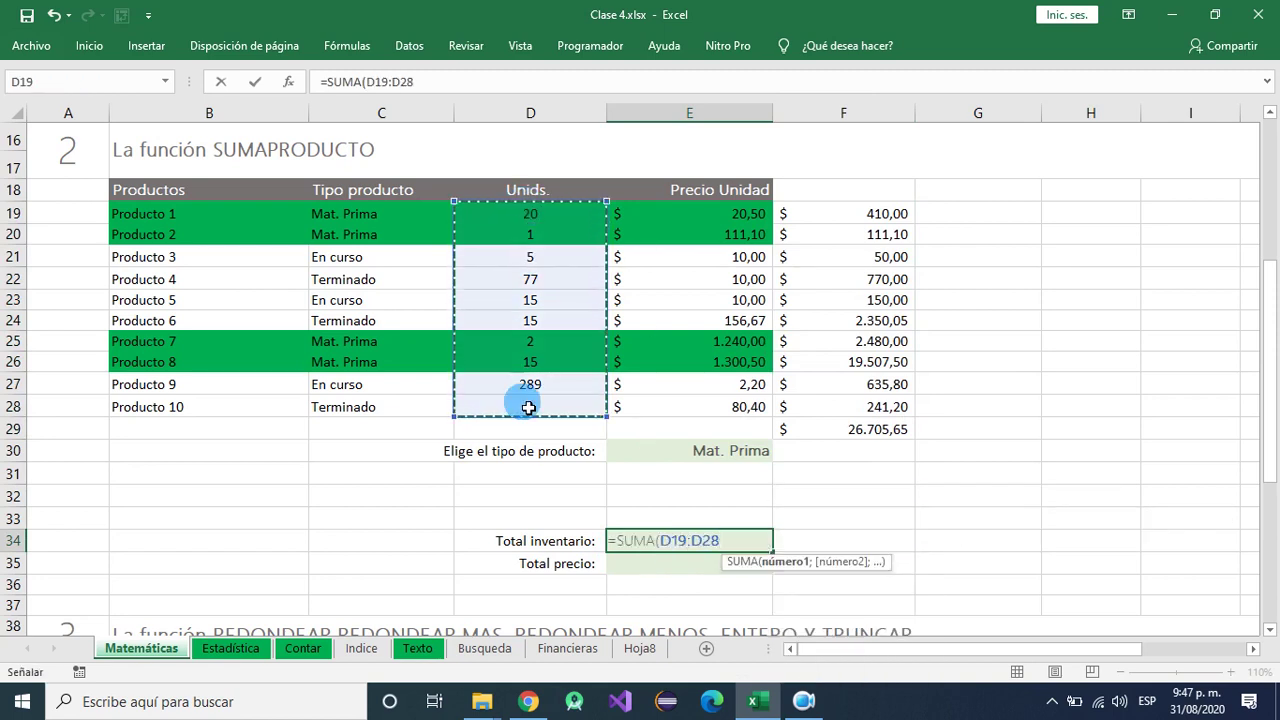
{"action": "type", "text": ")"}
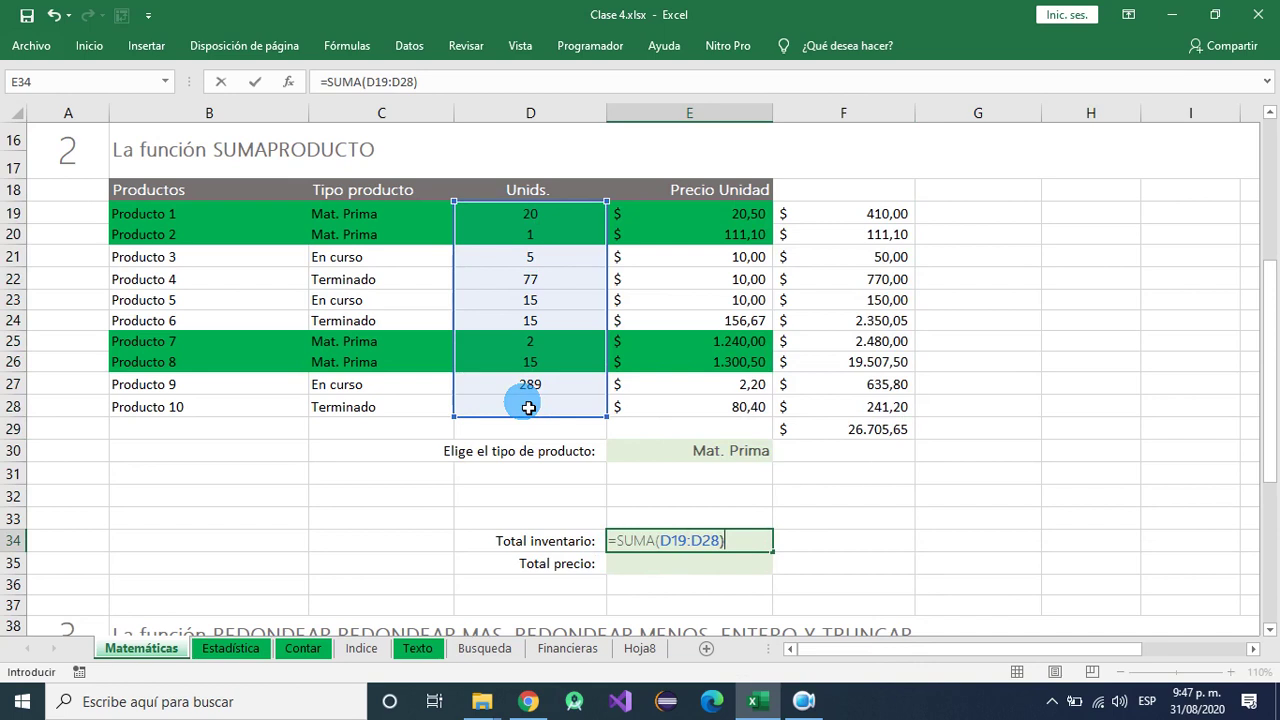
{"action": "key", "text": "Return"}
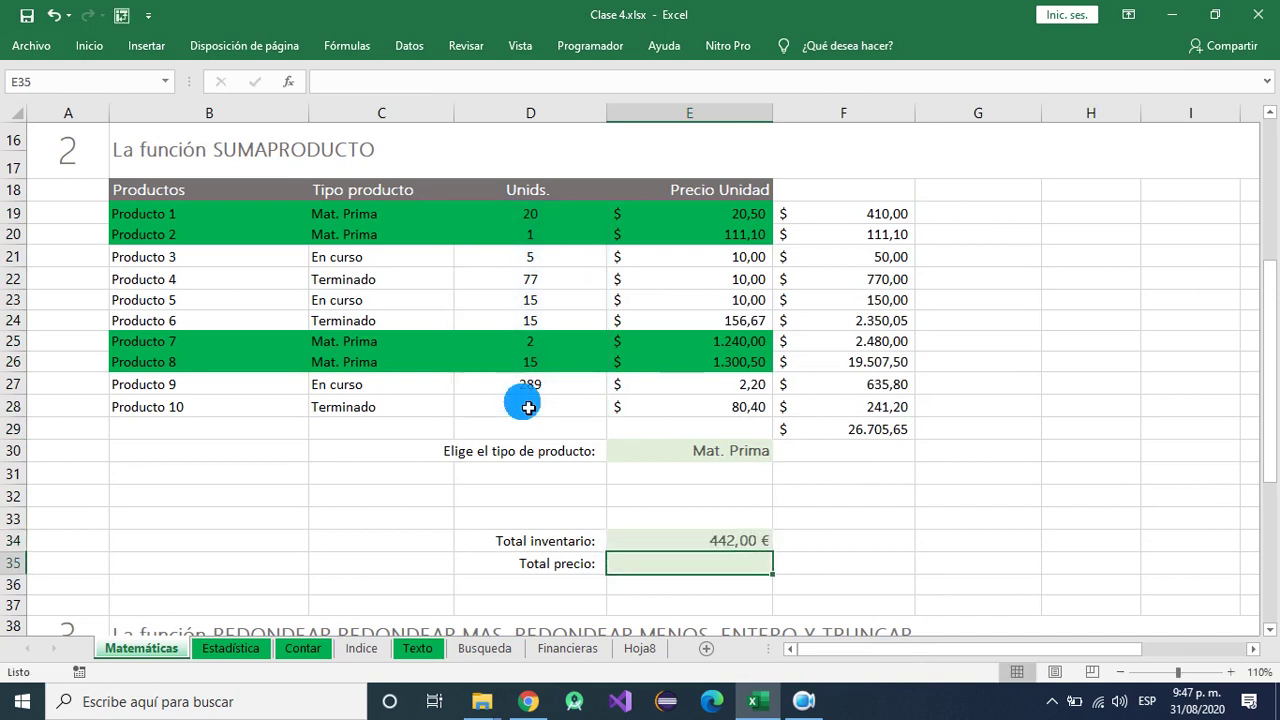
- Apply the thousands separator style to the Total inventario cell E34 so it shows no currency symbol
{"action": "left_click", "coordinate": [740, 543]}
{"action": "right_click", "coordinate": [740, 543]}
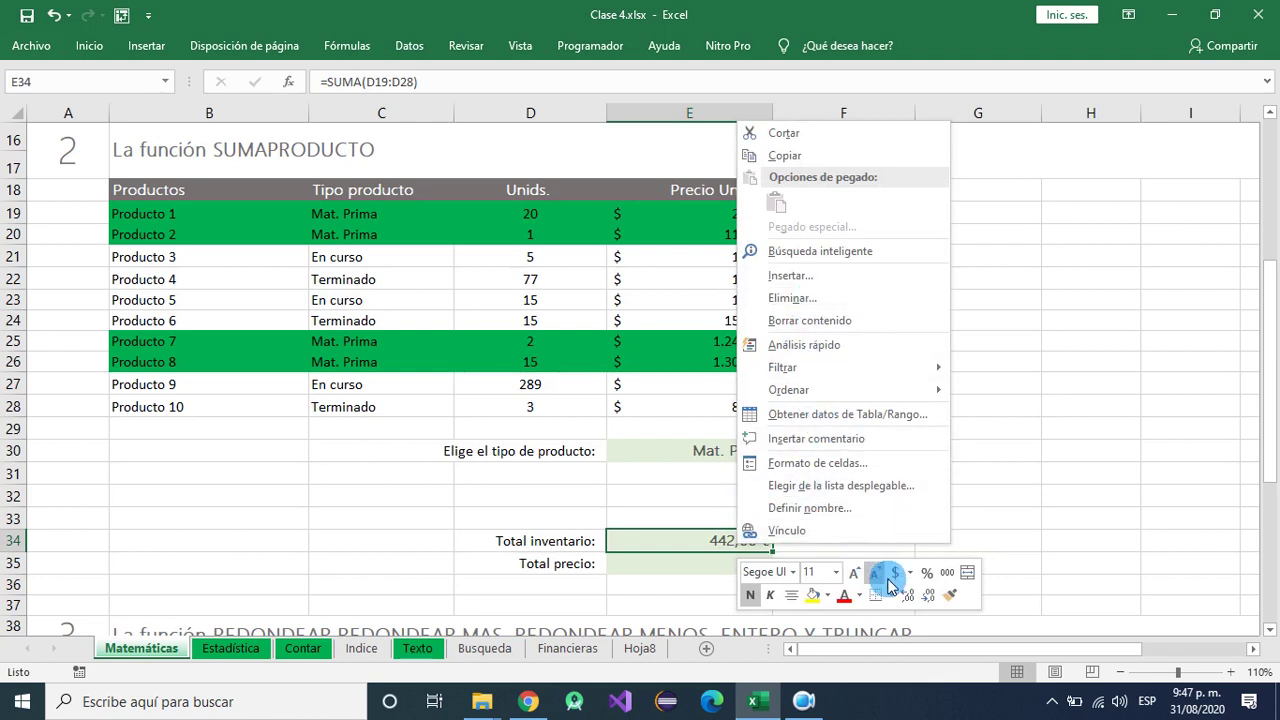
{"action": "left_click", "coordinate": [943, 573]}
{"action": "left_click", "coordinate": [855, 540]}
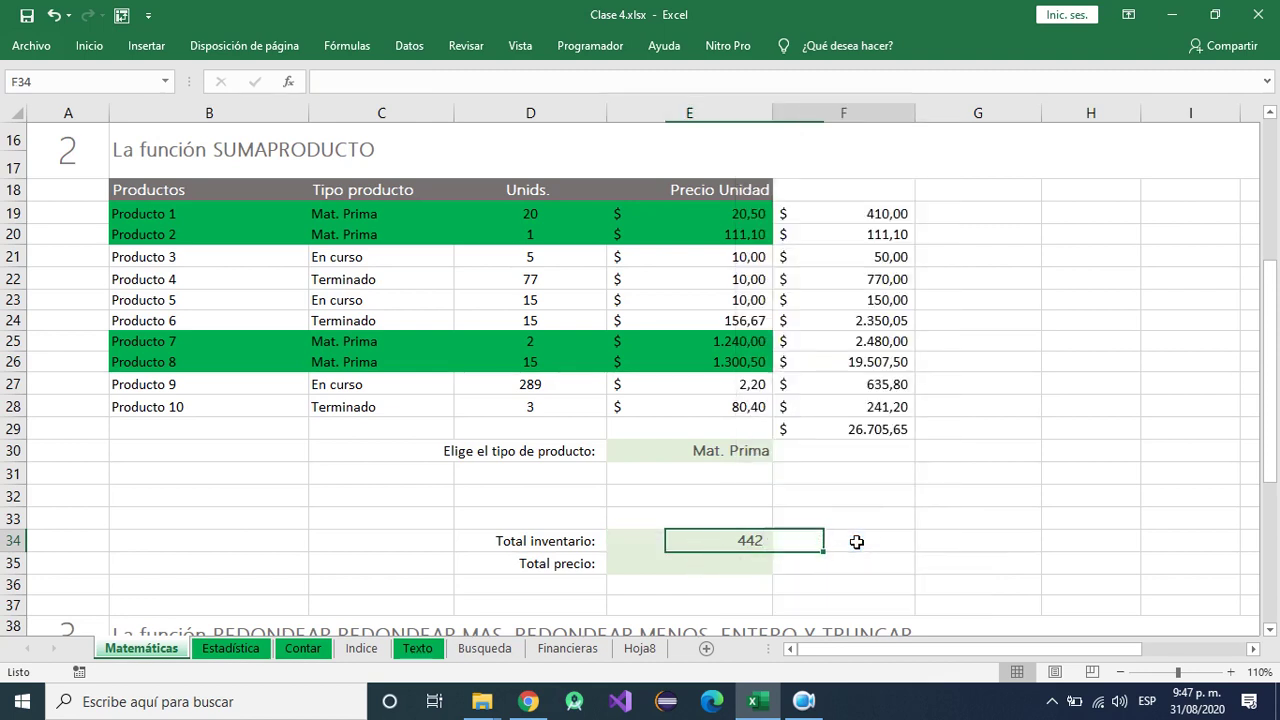
{"action": "left_click", "coordinate": [751, 548]}
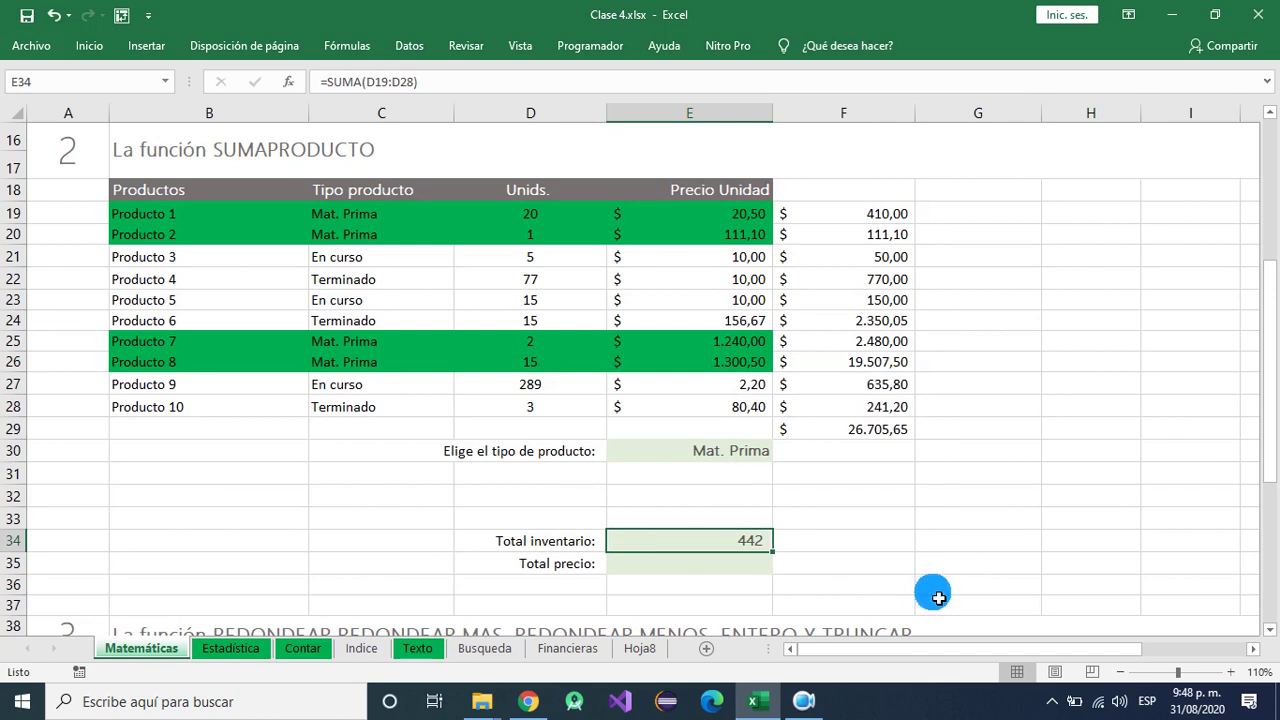
- Calculate the Total precio in E35 with =SUMAPRODUCTO(D19:D28;E19:E28)
{"action": "key", "text": "Down"}
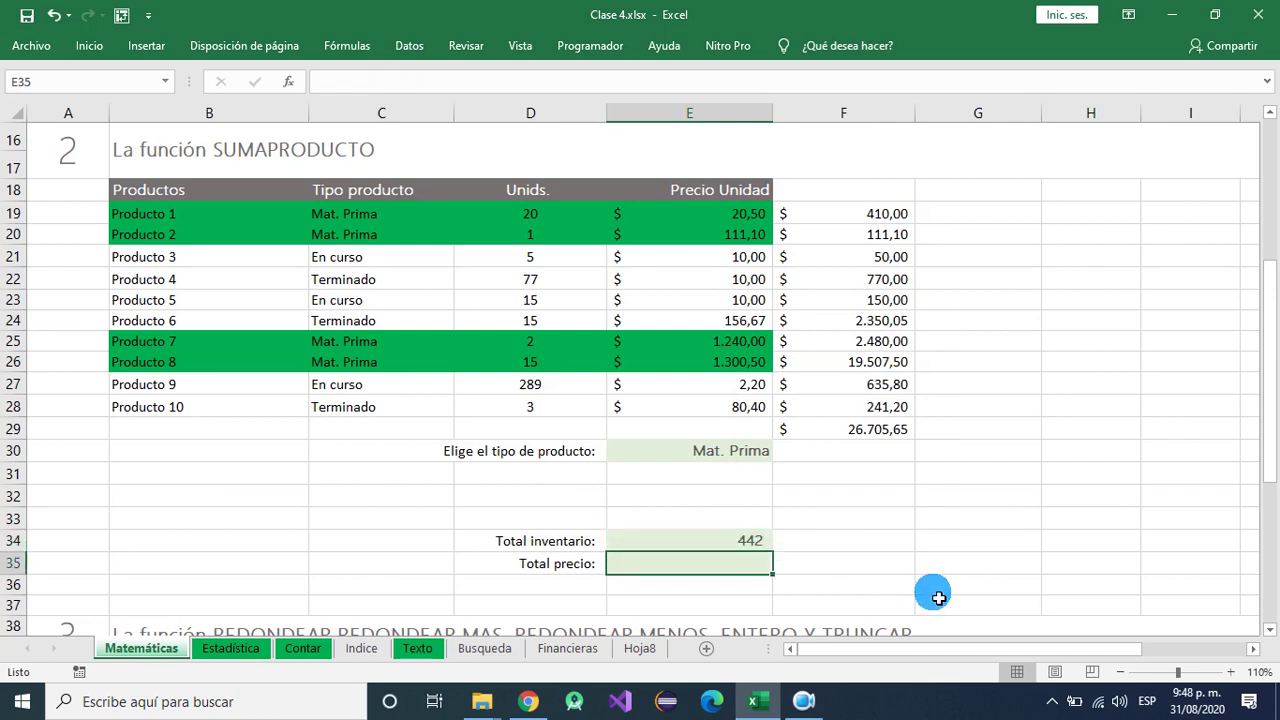
{"action": "type", "text": "="}
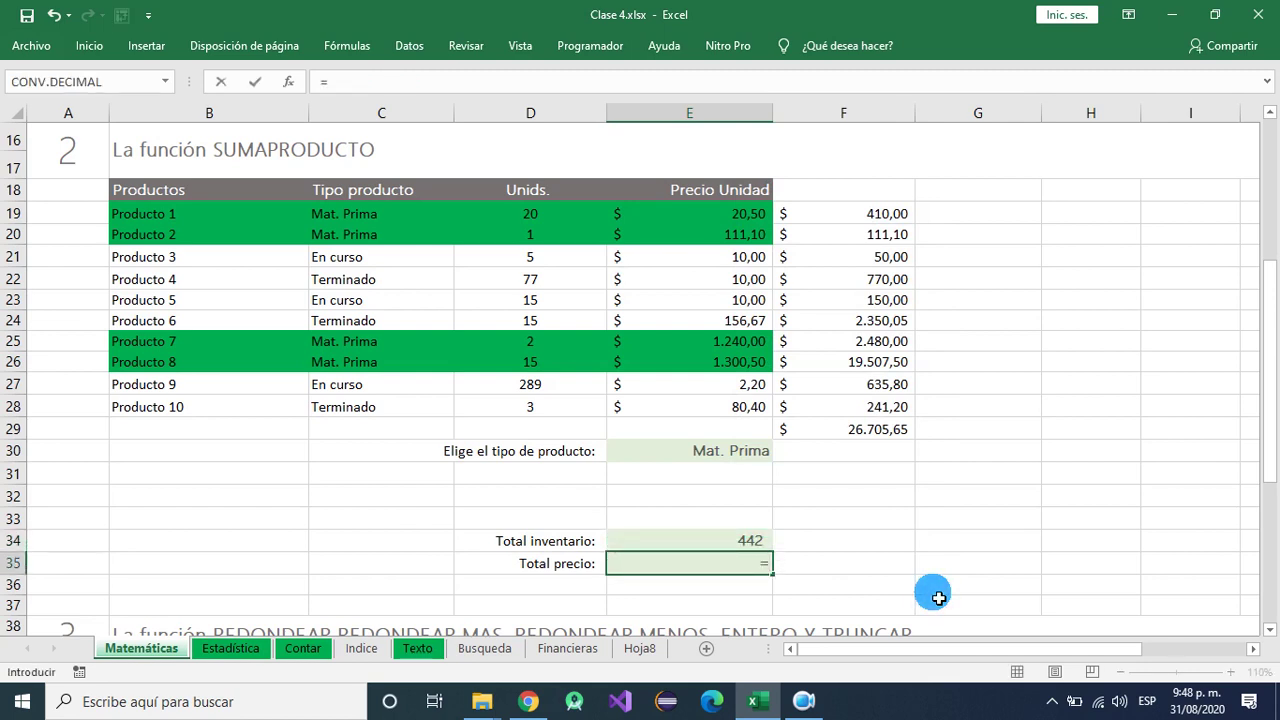
{"action": "type", "text": "SUM"}
{"action": "key", "text": "BackSpace"}
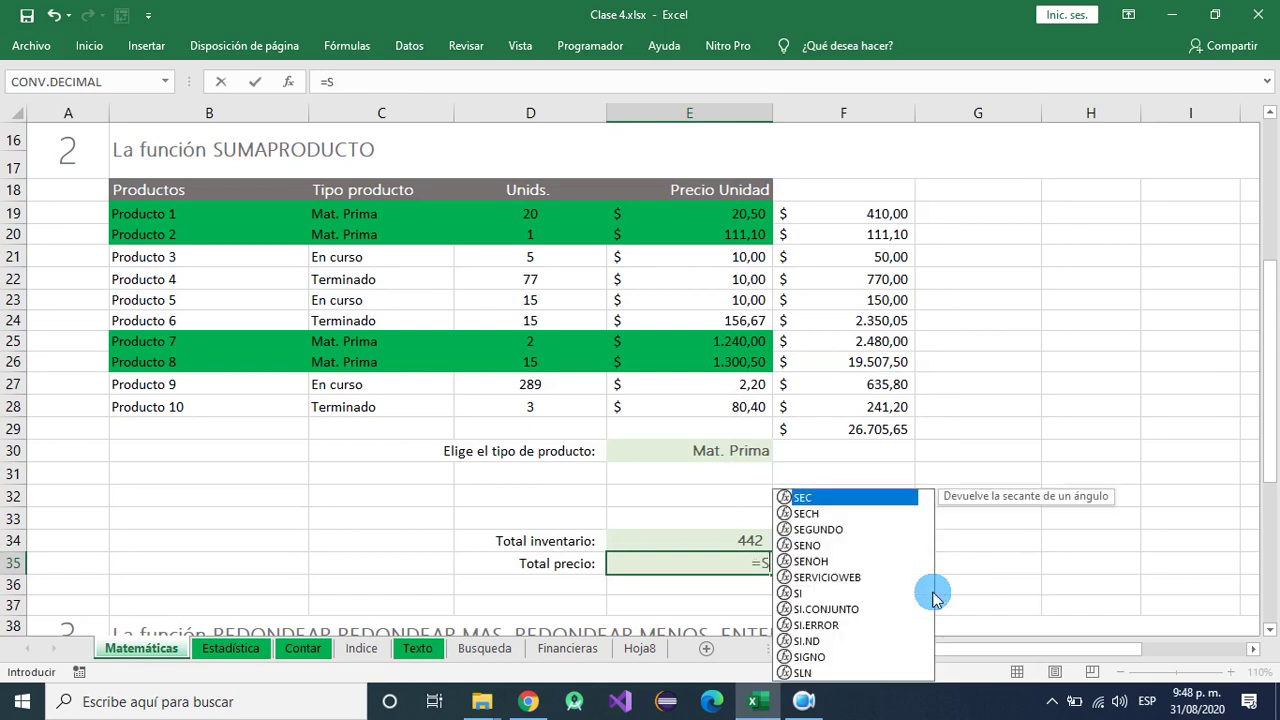
{"action": "type", "text": "UMA"}
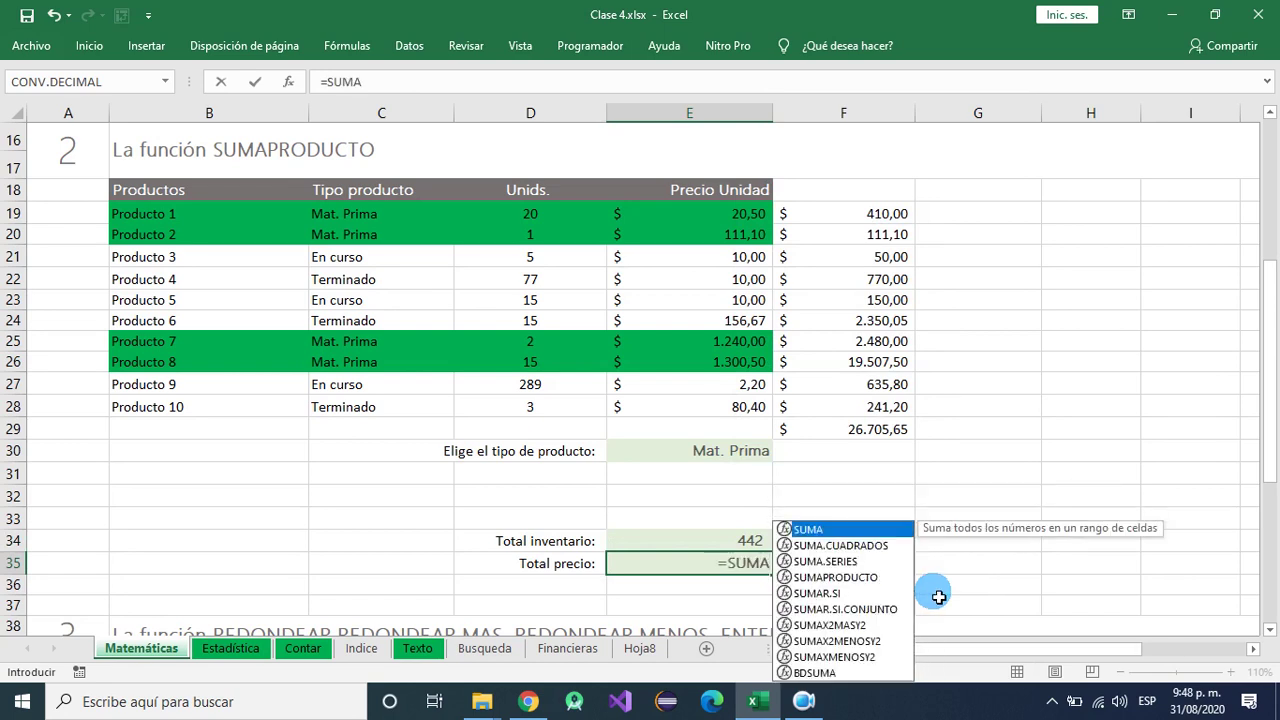
{"action": "double_click", "coordinate": [850, 577]}
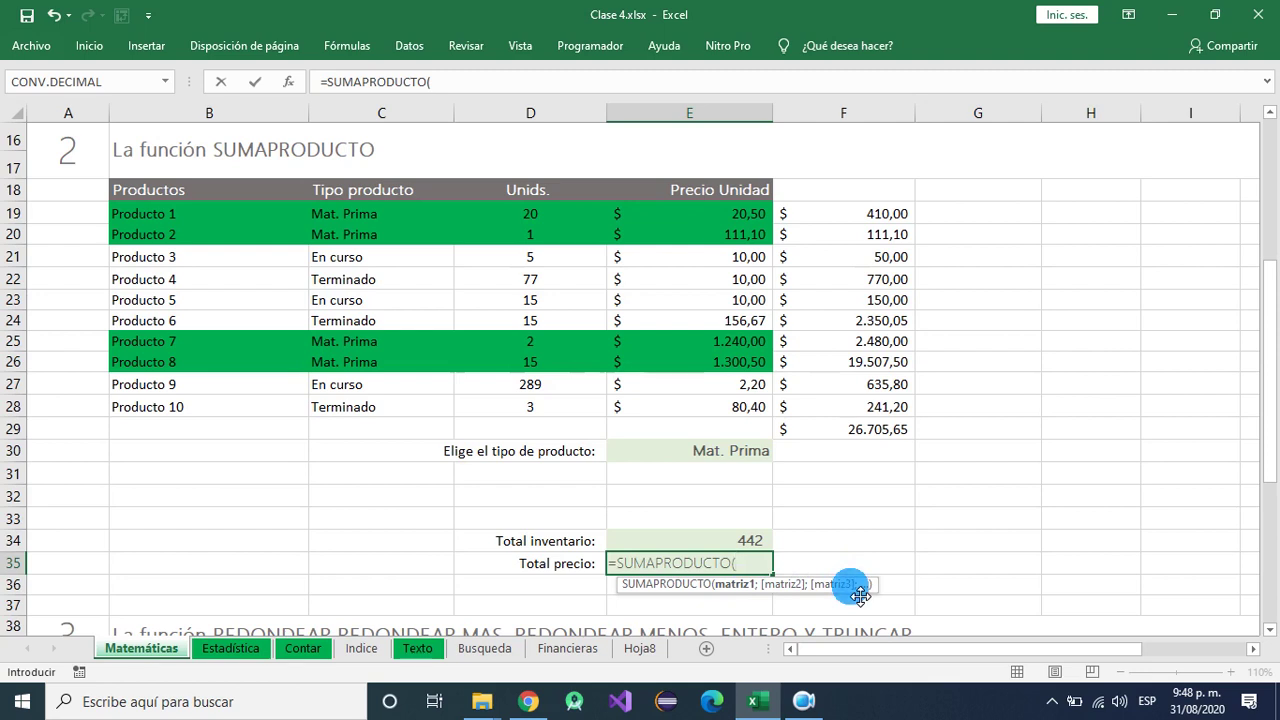
{"action": "left_click_drag", "start_coordinate": [534, 213], "coordinate": [544, 407]}
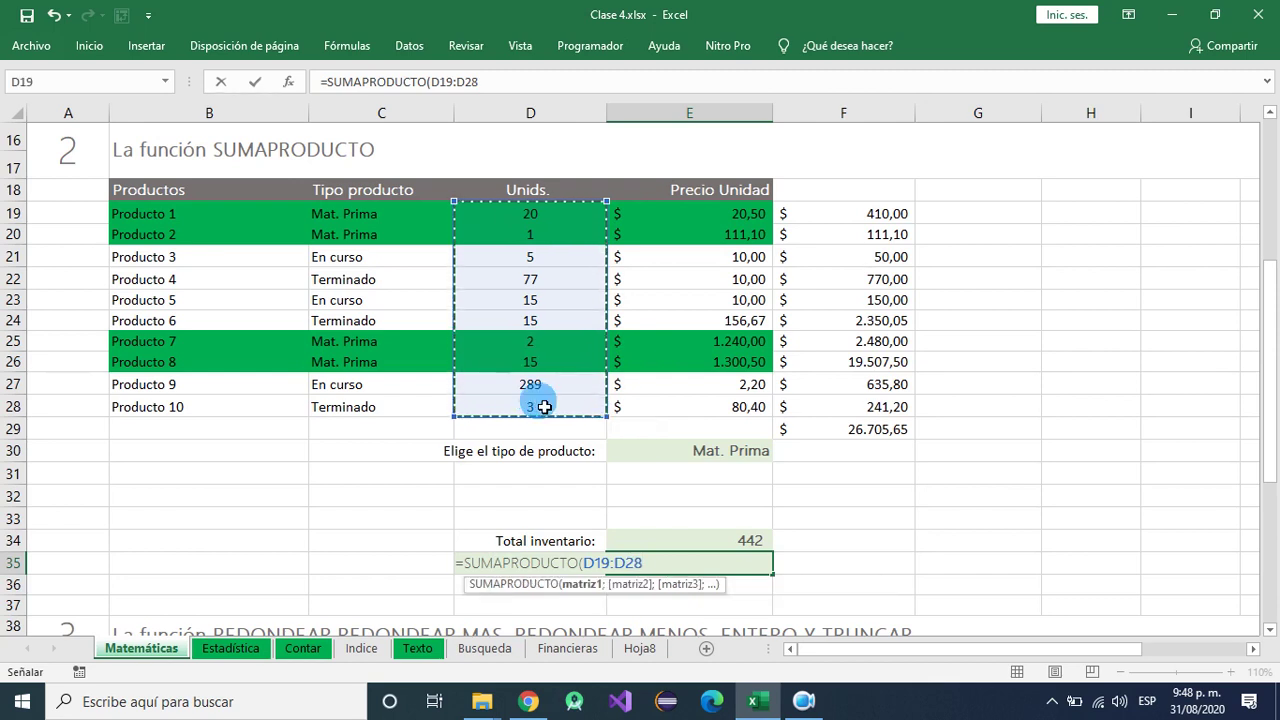
{"action": "type", "text": ";"}
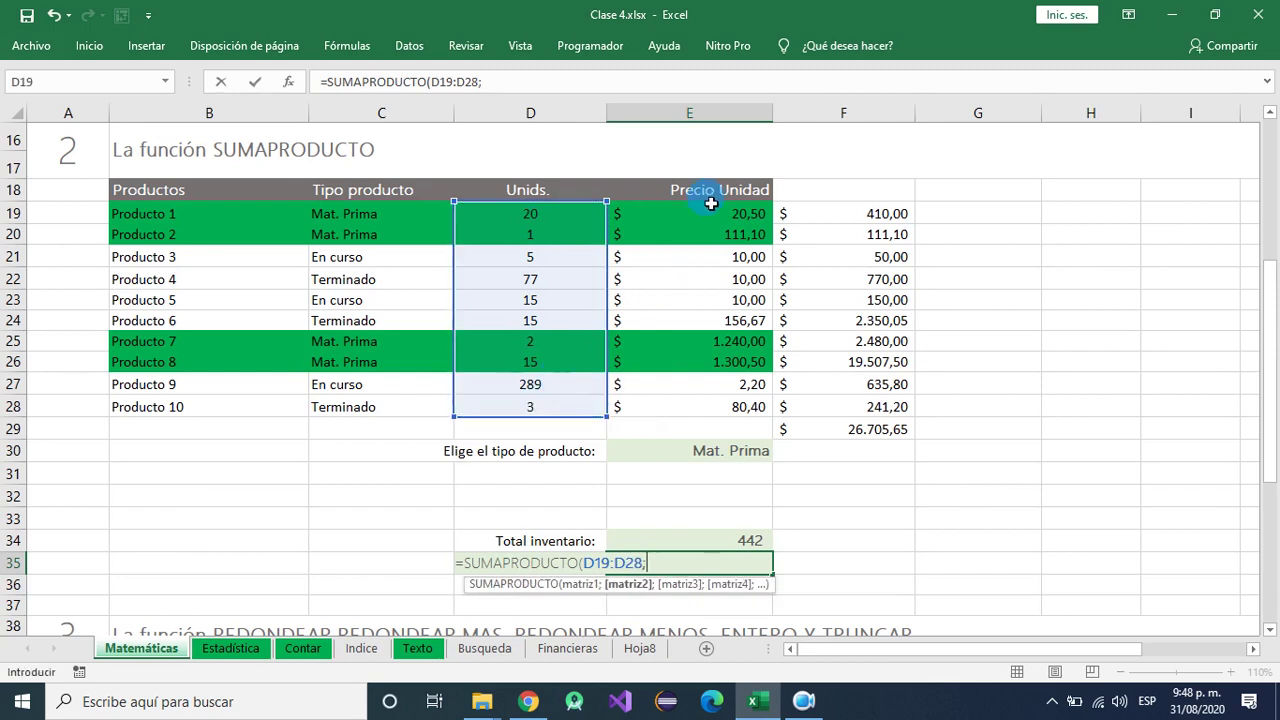
{"action": "left_click_drag", "start_coordinate": [705, 213], "coordinate": [700, 410]}
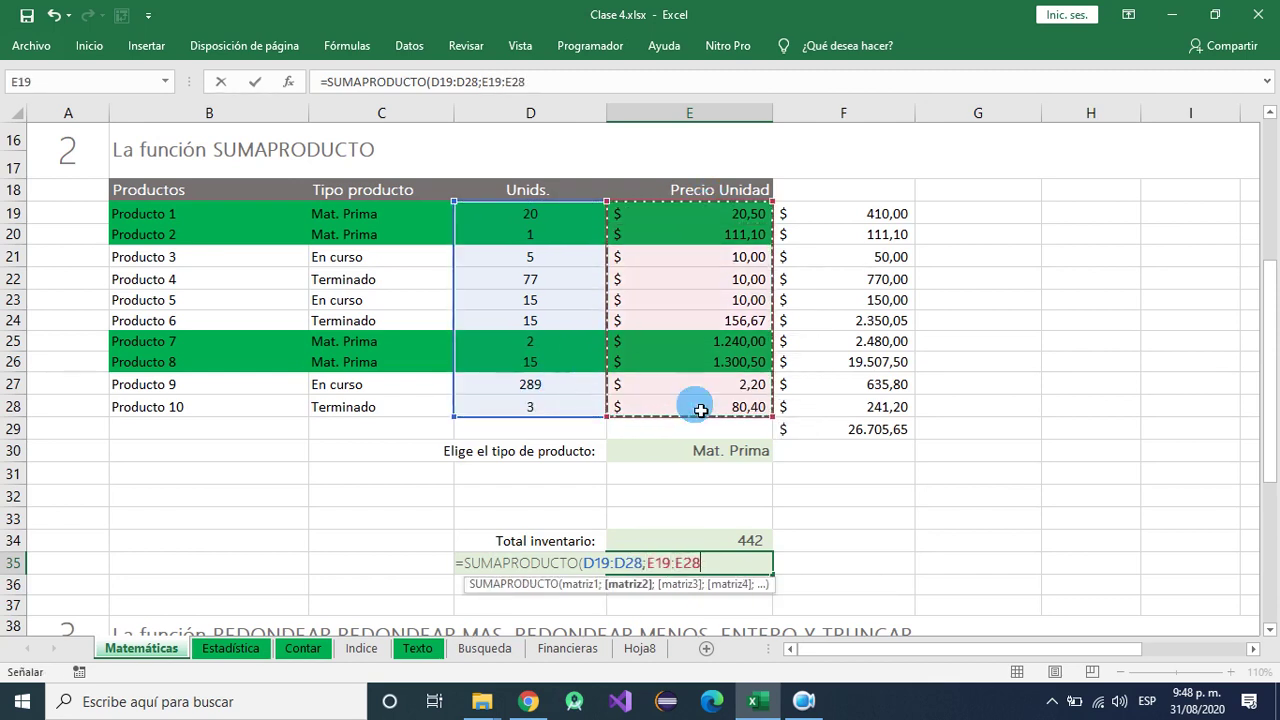
{"action": "type", "text": ")"}
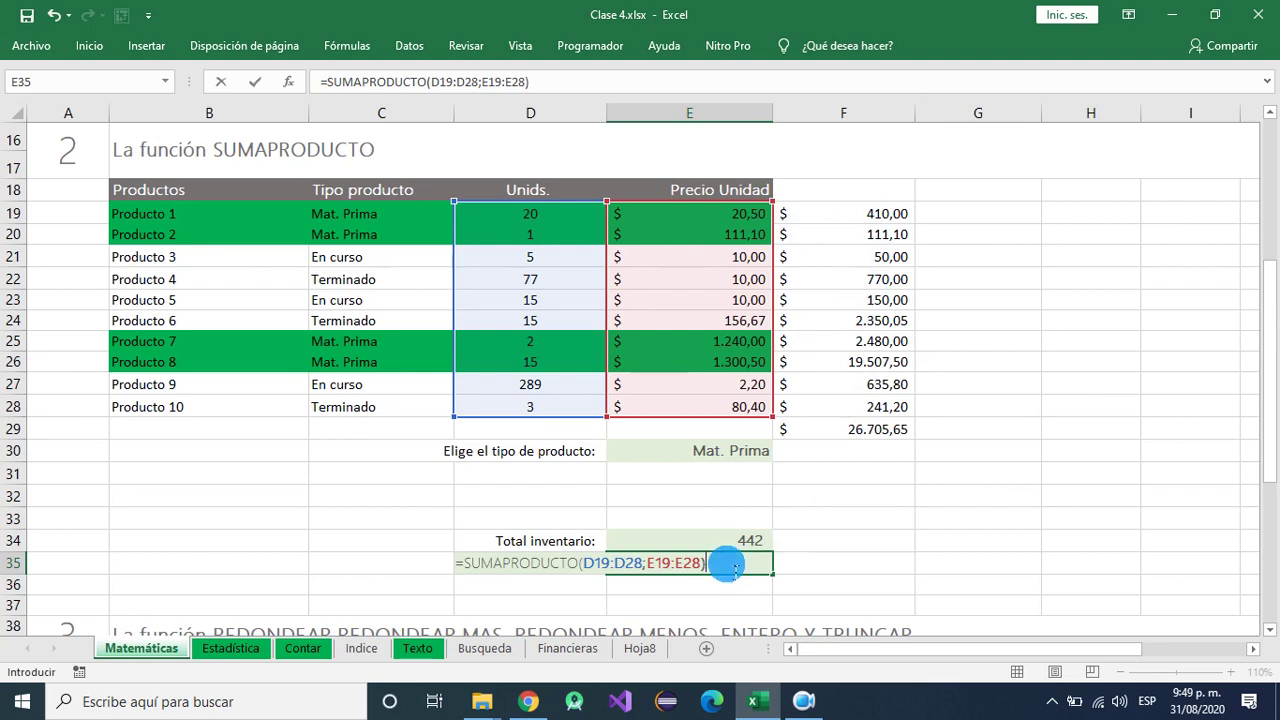
{"action": "key", "text": "Return"}
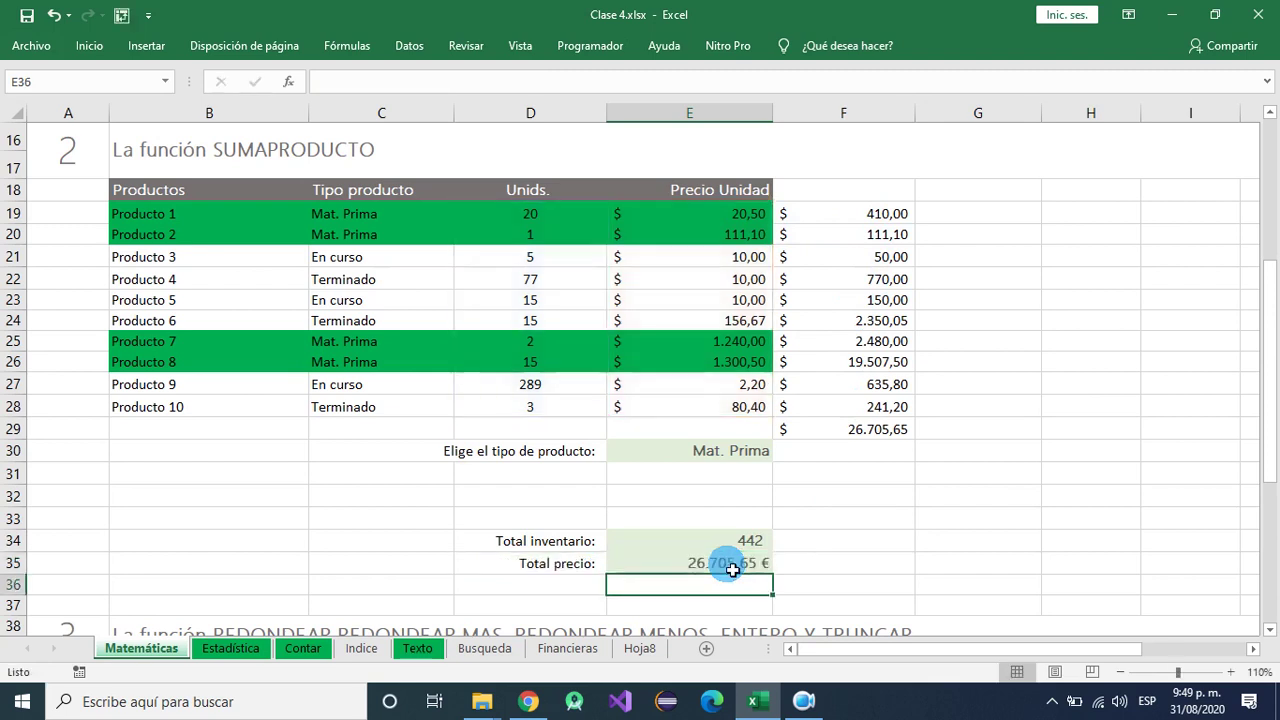
- Compare Total precio in E35 with the sum in F29, and apply the dollar accounting format to E35
{"action": "left_click", "coordinate": [730, 565]}
{"action": "left_click", "coordinate": [862, 431]}
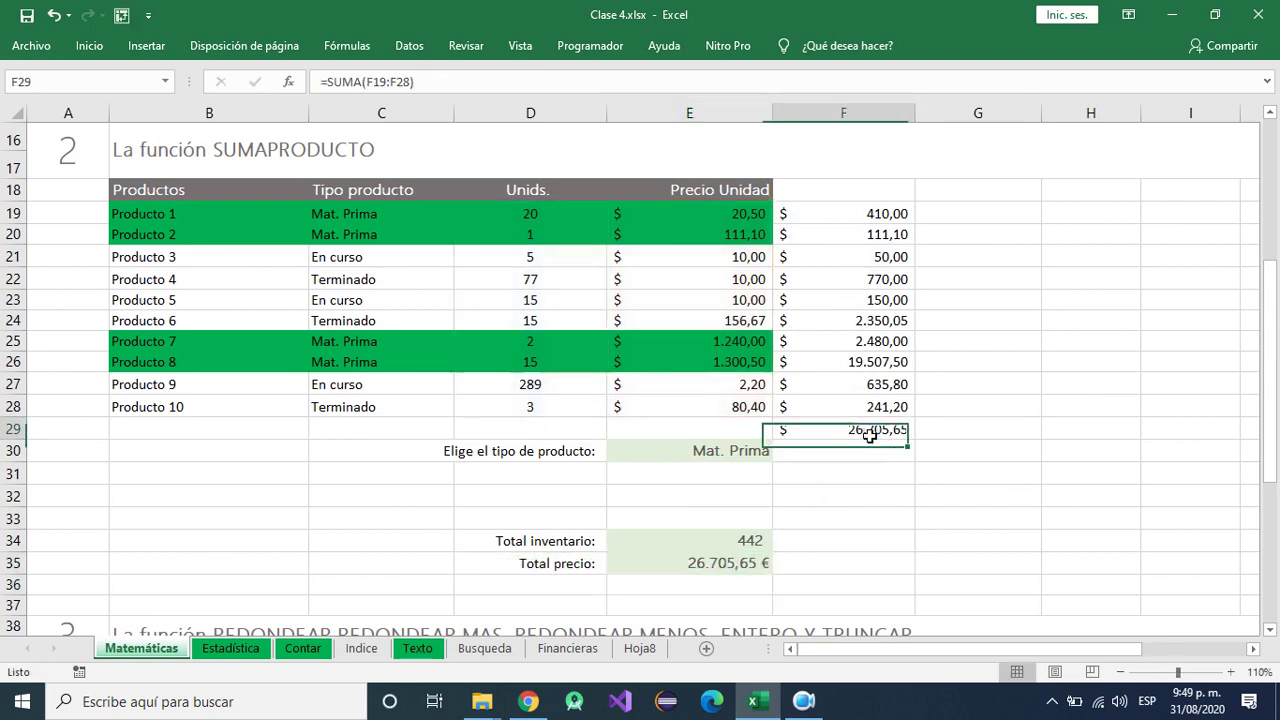
{"action": "left_click", "coordinate": [722, 566]}
{"action": "right_click", "coordinate": [725, 576]}
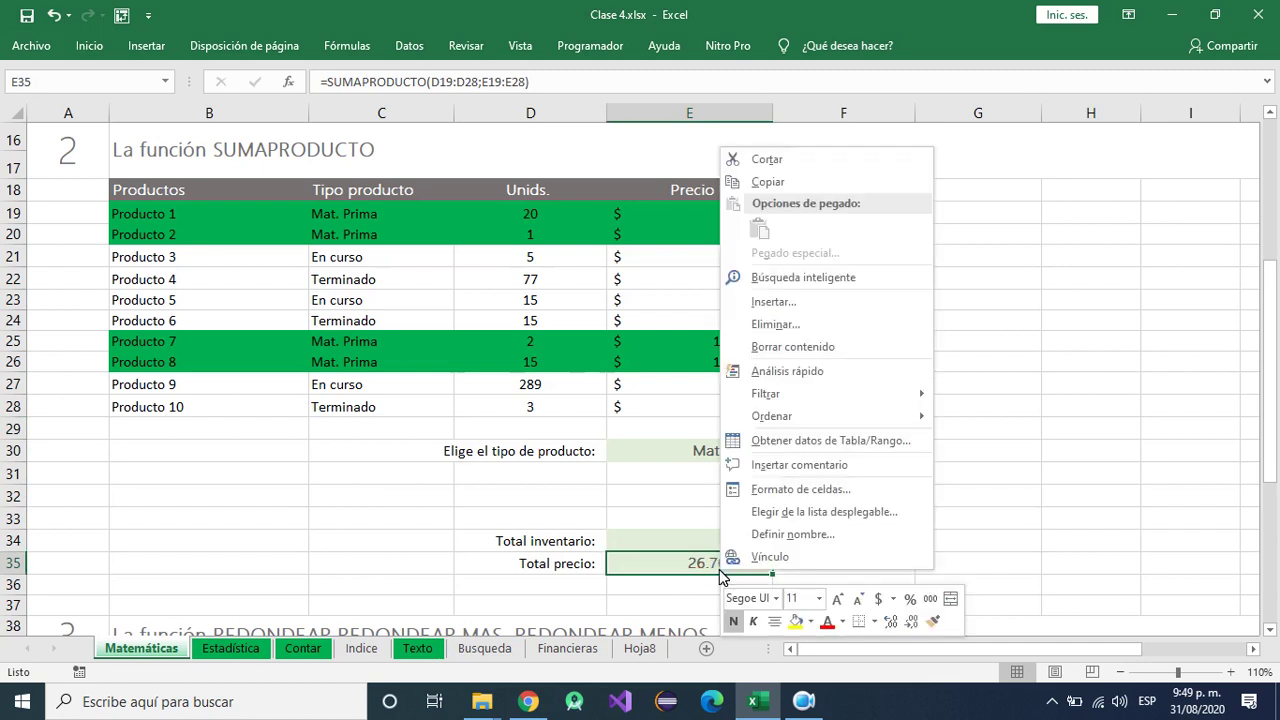
{"action": "left_click", "coordinate": [878, 598]}
{"action": "left_click", "coordinate": [843, 496]}
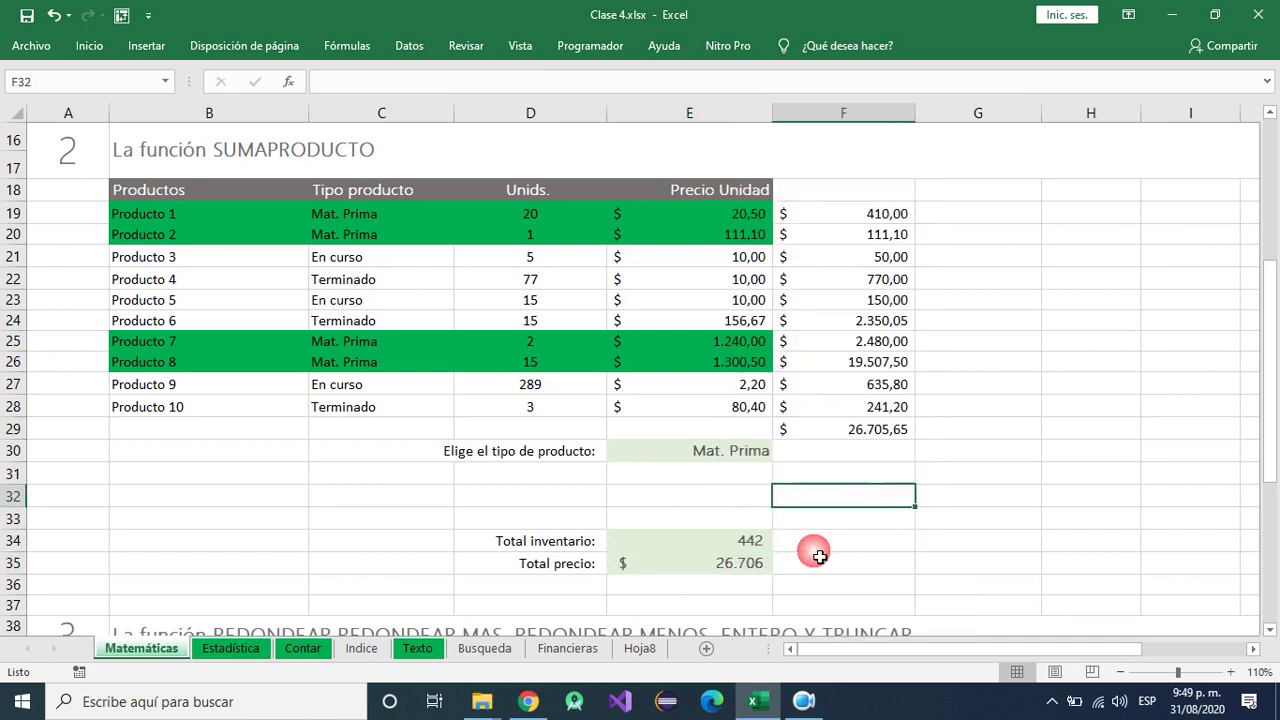
- Show the Total precio in E35 with two decimal places and compare it with the sum in F29
{"action": "left_click", "coordinate": [728, 557]}
{"action": "left_click", "coordinate": [880, 432]}
{"action": "left_click", "coordinate": [728, 565]}
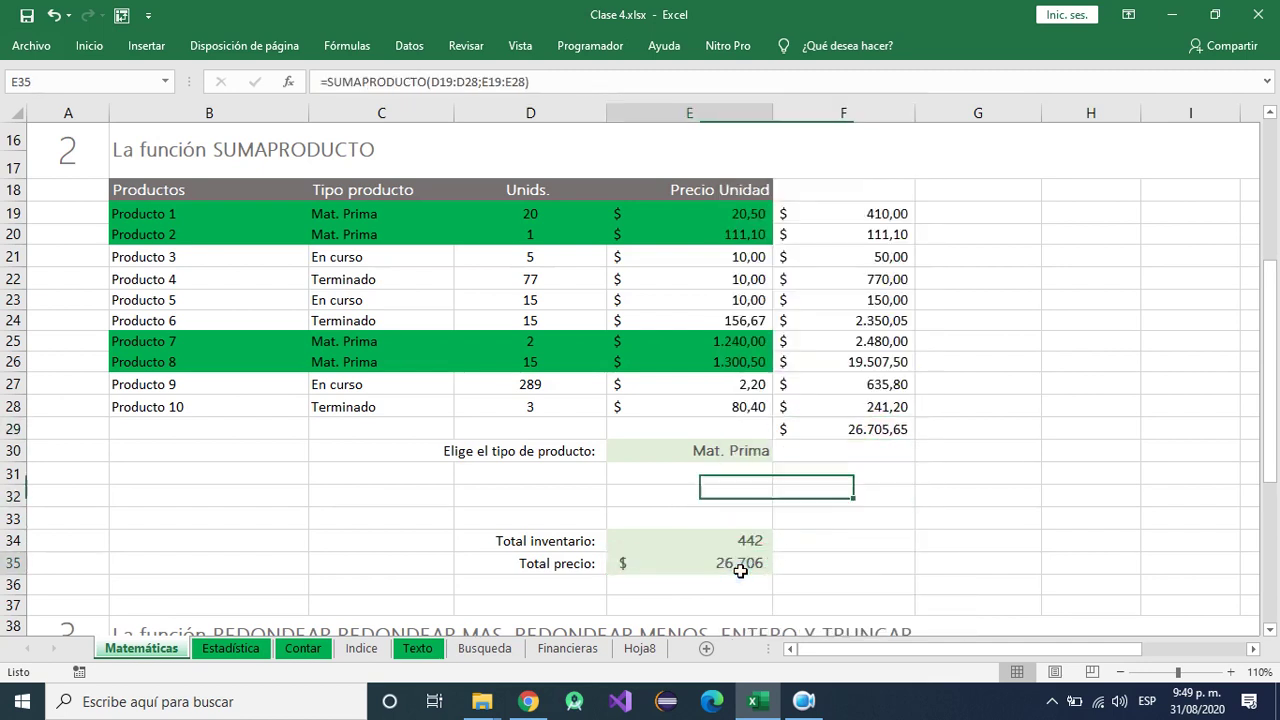
{"action": "right_click", "coordinate": [736, 565]}
{"action": "left_click", "coordinate": [910, 622]}
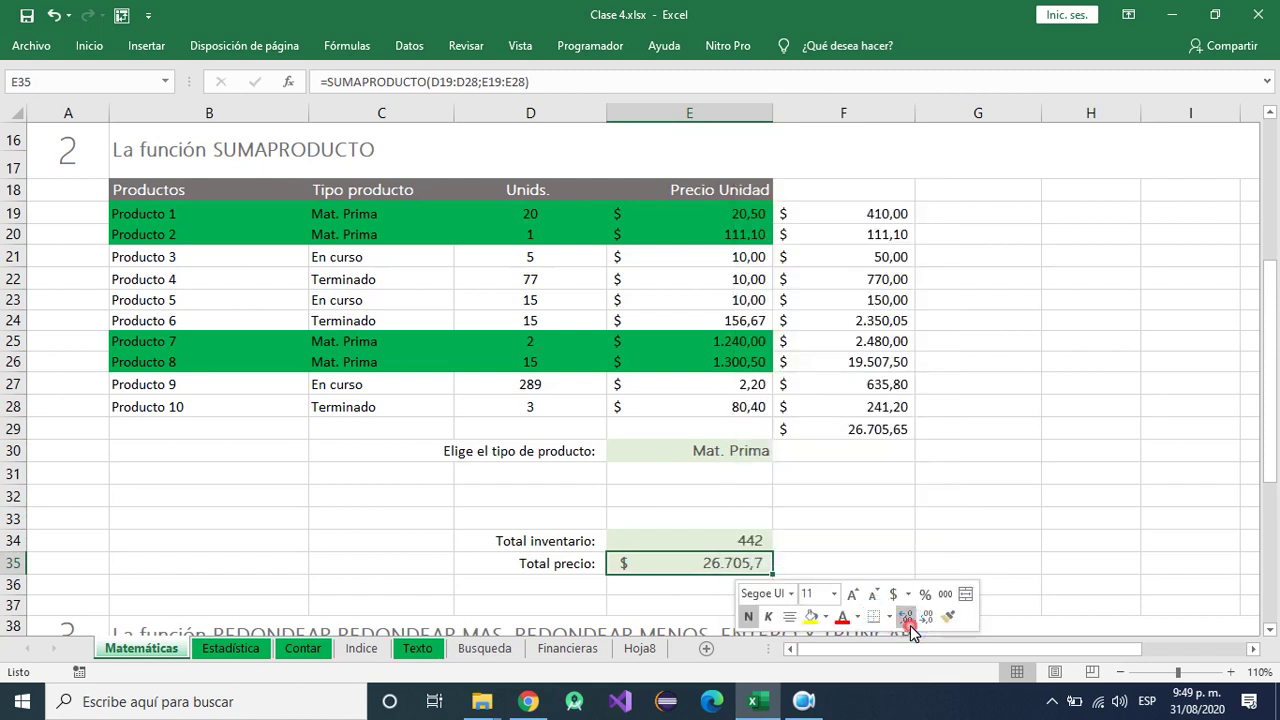
{"action": "left_click", "coordinate": [910, 622]}
{"action": "left_click", "coordinate": [860, 512]}
{"action": "left_click", "coordinate": [876, 427]}
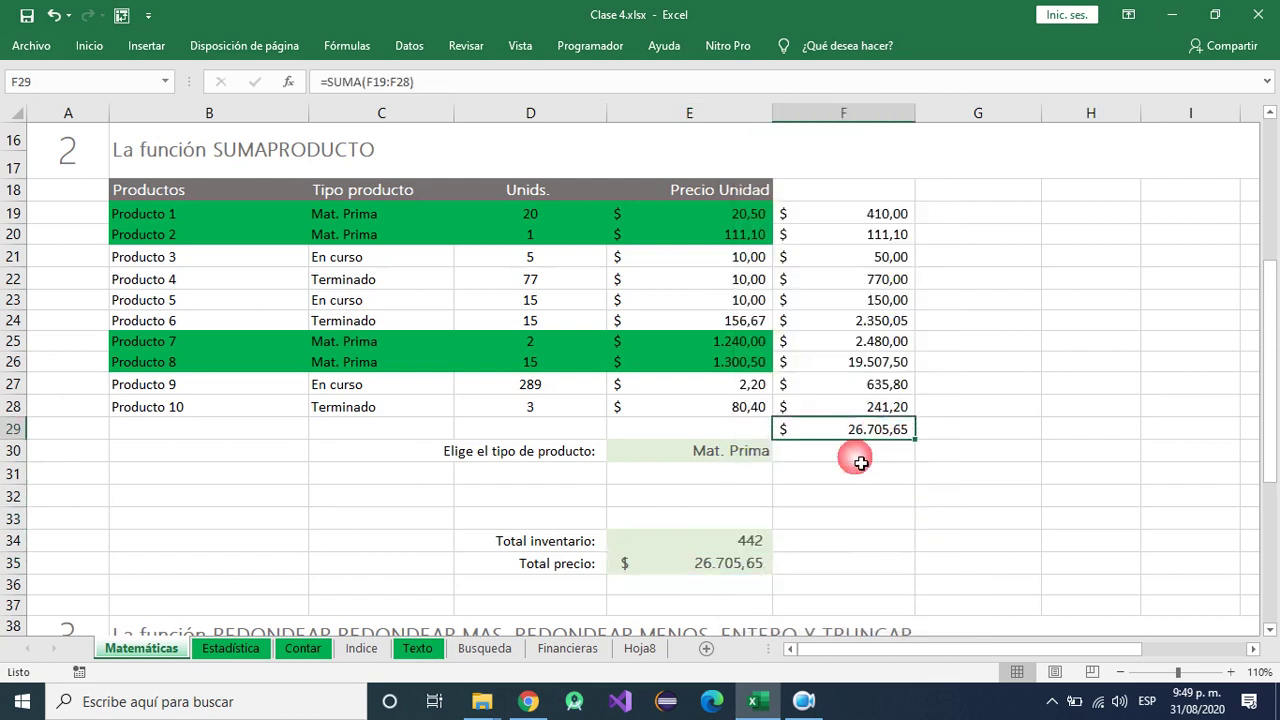
{"action": "left_click", "coordinate": [737, 560]}
{"action": "left_click", "coordinate": [859, 432]}
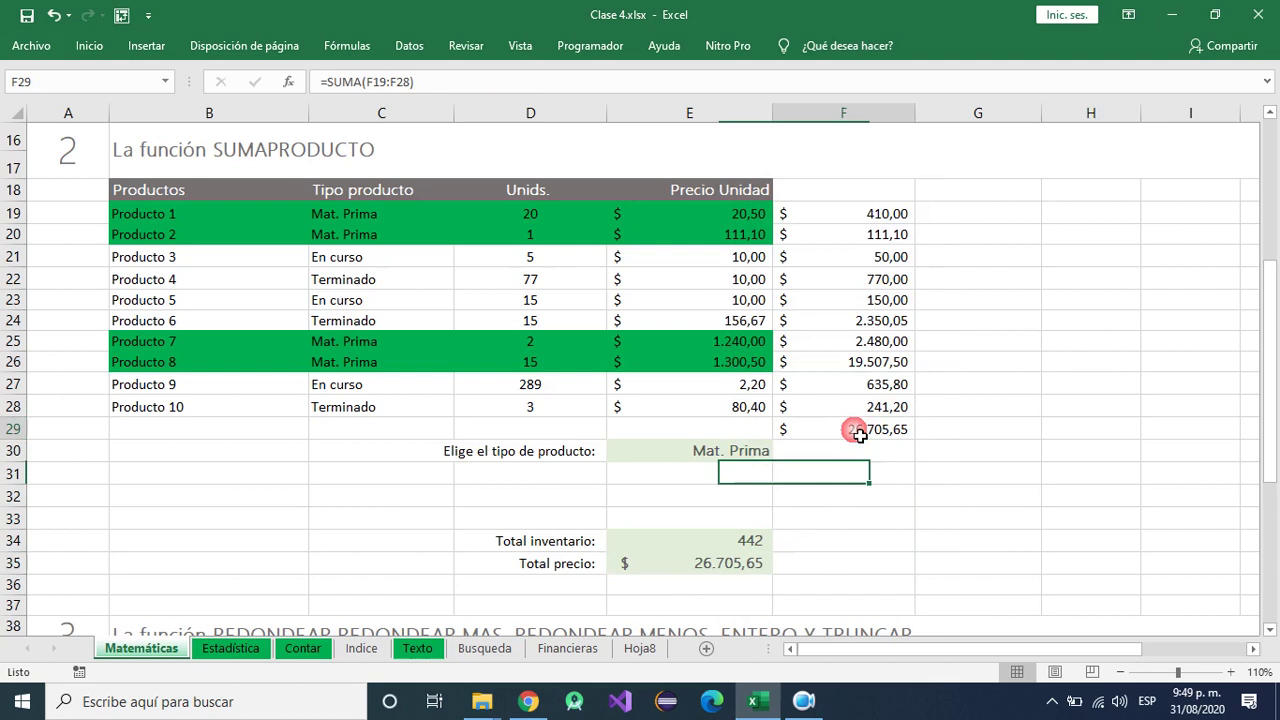
{"action": "left_click", "coordinate": [737, 563]}
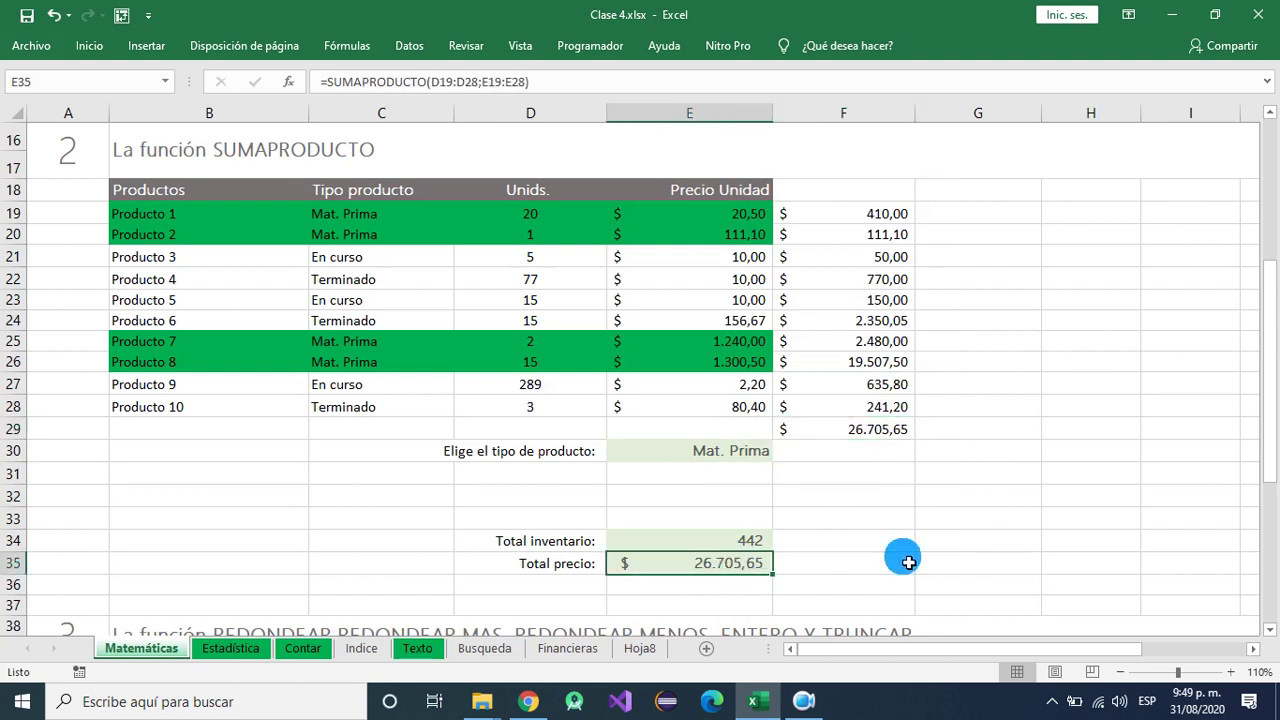
- Review the row product formulas in F19:F28, the sum formula in F29 and the SUMAPRODUCTO formula in E35
{"action": "double_click", "coordinate": [877, 213]}
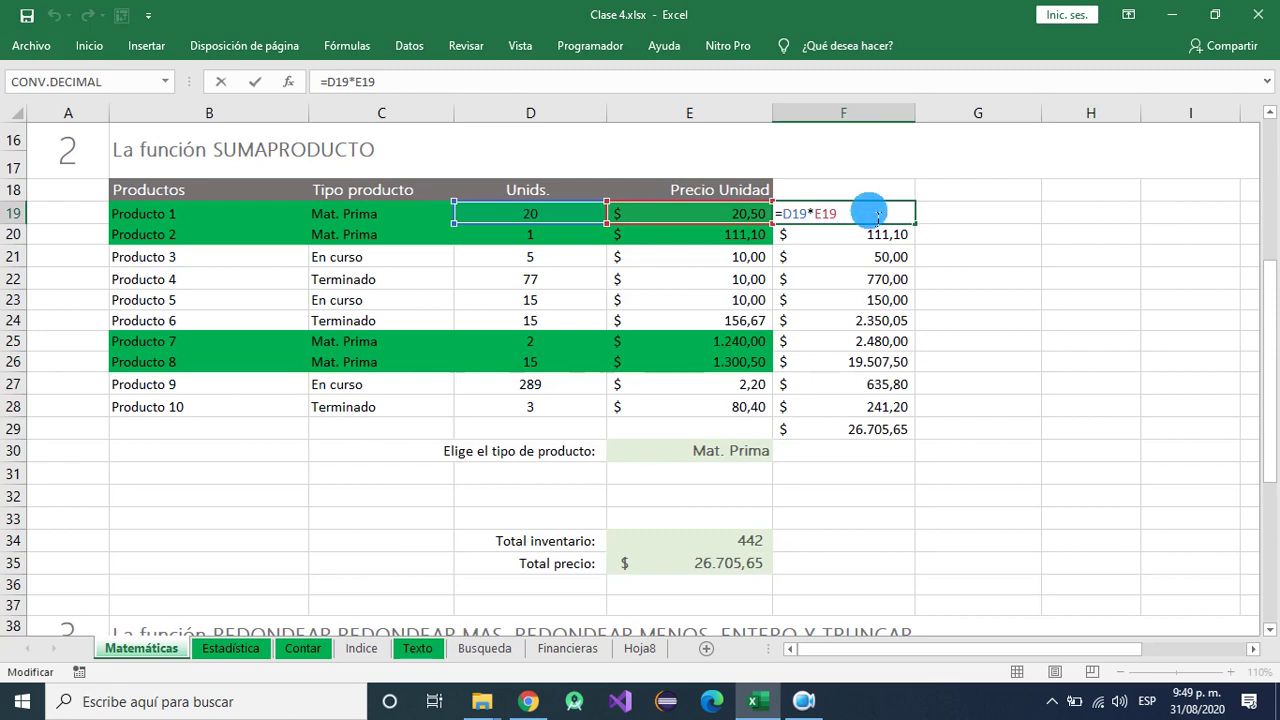
{"action": "key", "text": "Return"}
{"action": "key", "text": "Down"}
{"action": "key", "text": "Down"}
{"action": "key", "text": "Down"}
{"action": "key", "text": "Down"}
{"action": "key", "text": "Down"}
{"action": "key", "text": "Down"}
{"action": "key", "text": "Down"}
{"action": "key", "text": "Down"}
{"action": "key", "text": "Down"}
{"action": "key", "text": "Down"}
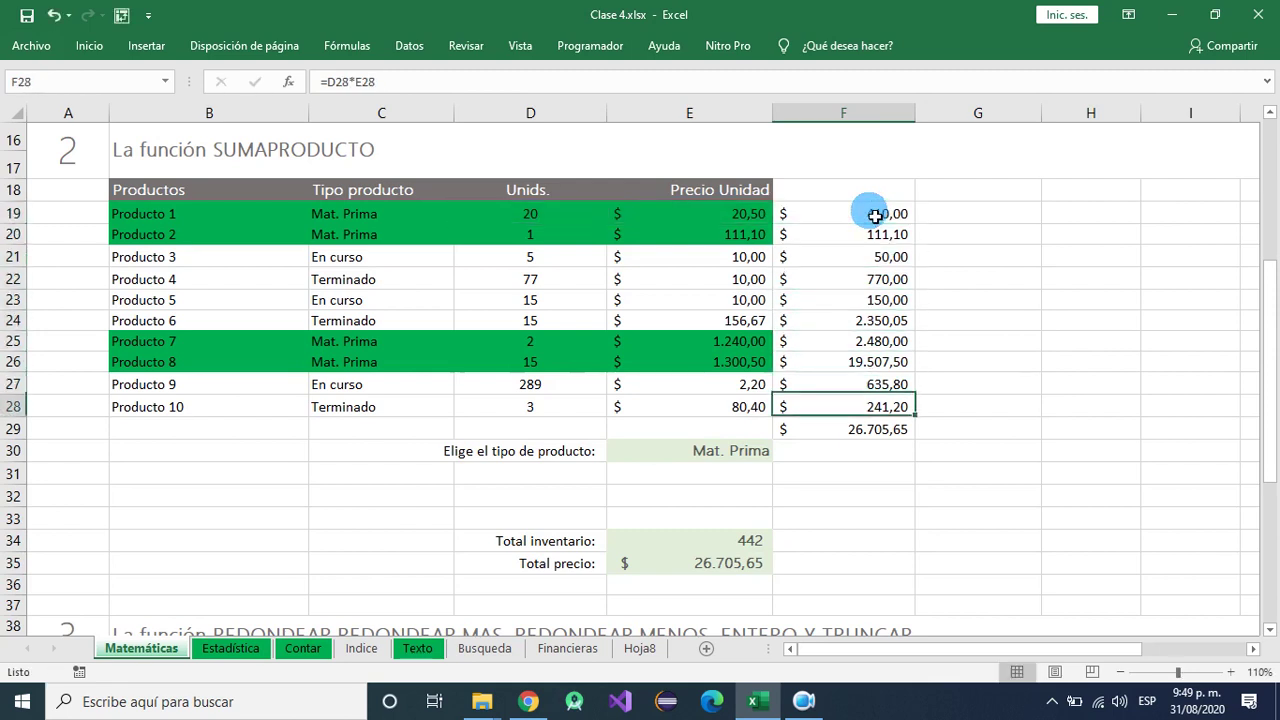
{"action": "double_click", "coordinate": [868, 432]}
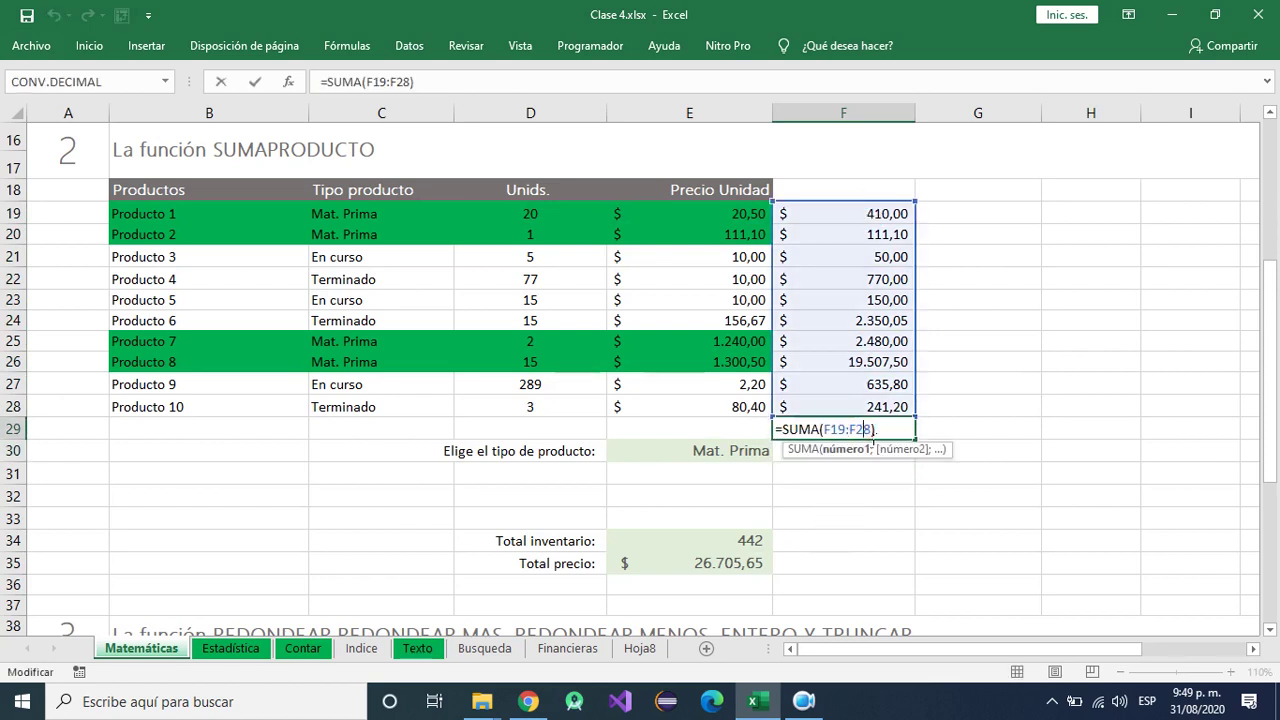
{"action": "key", "text": "Return"}
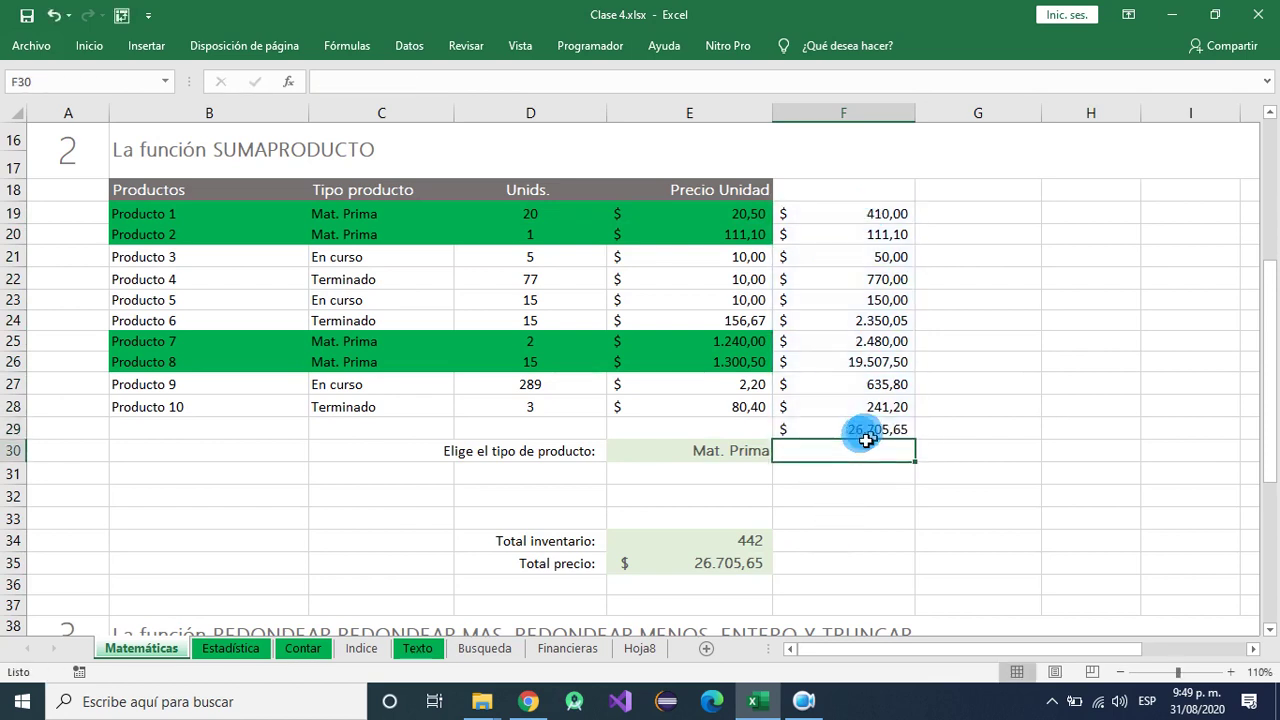
{"action": "left_click", "coordinate": [697, 570]}
{"action": "double_click", "coordinate": [674, 565]}
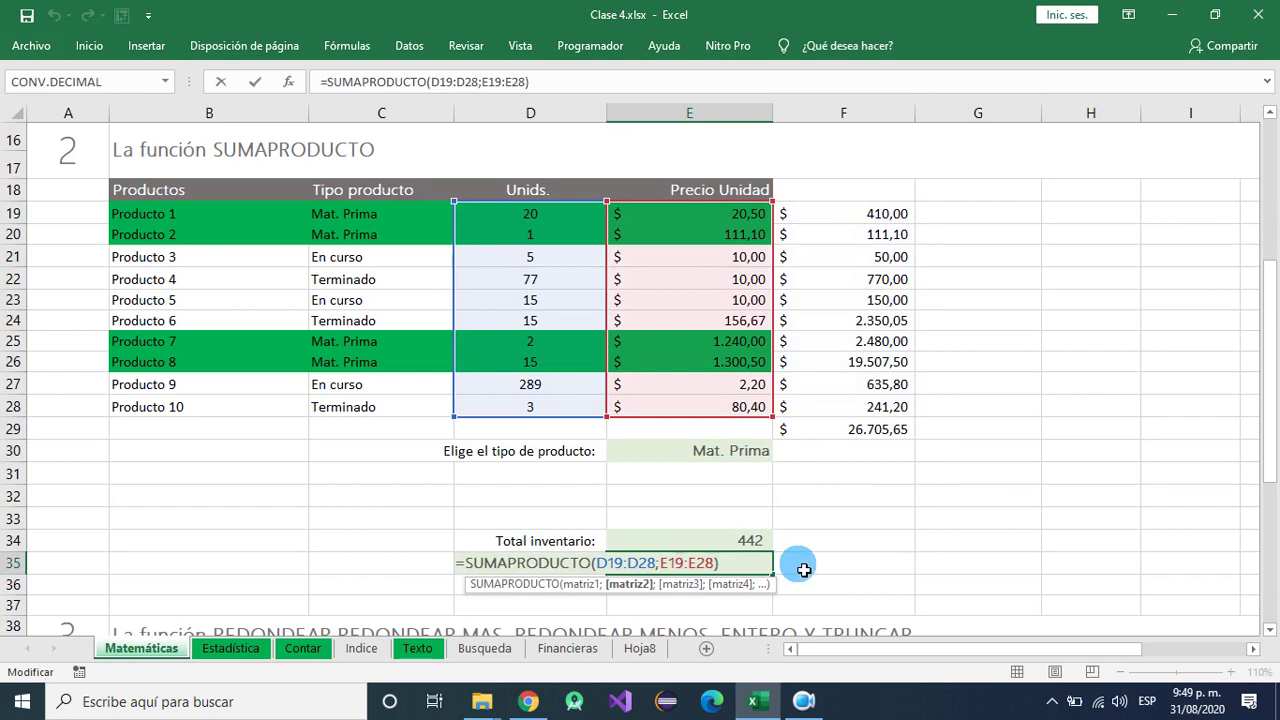
{"action": "key", "text": "End"}
{"action": "key", "text": "Return"}
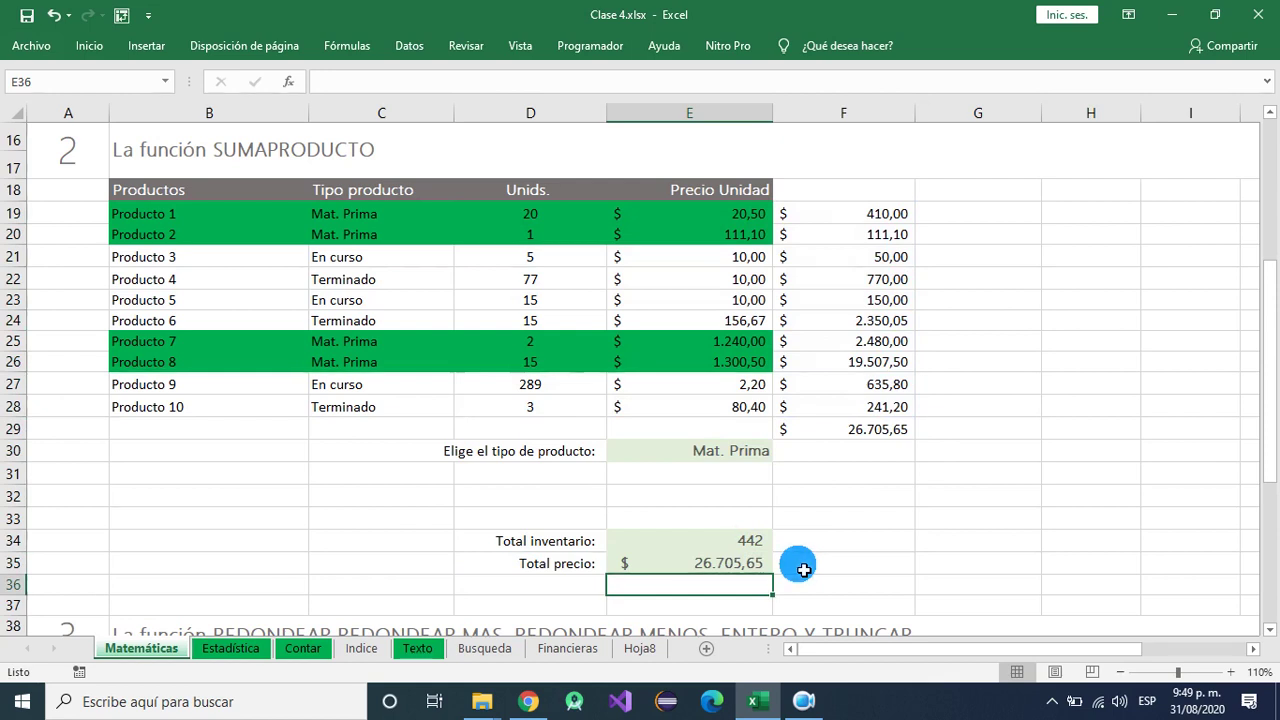
- Enter =SUMAPRODUCTO(E19:E28;D19:D28) in E36 to repeat the total price calculation with the two ranges in reverse order
{"action": "type", "text": "="}
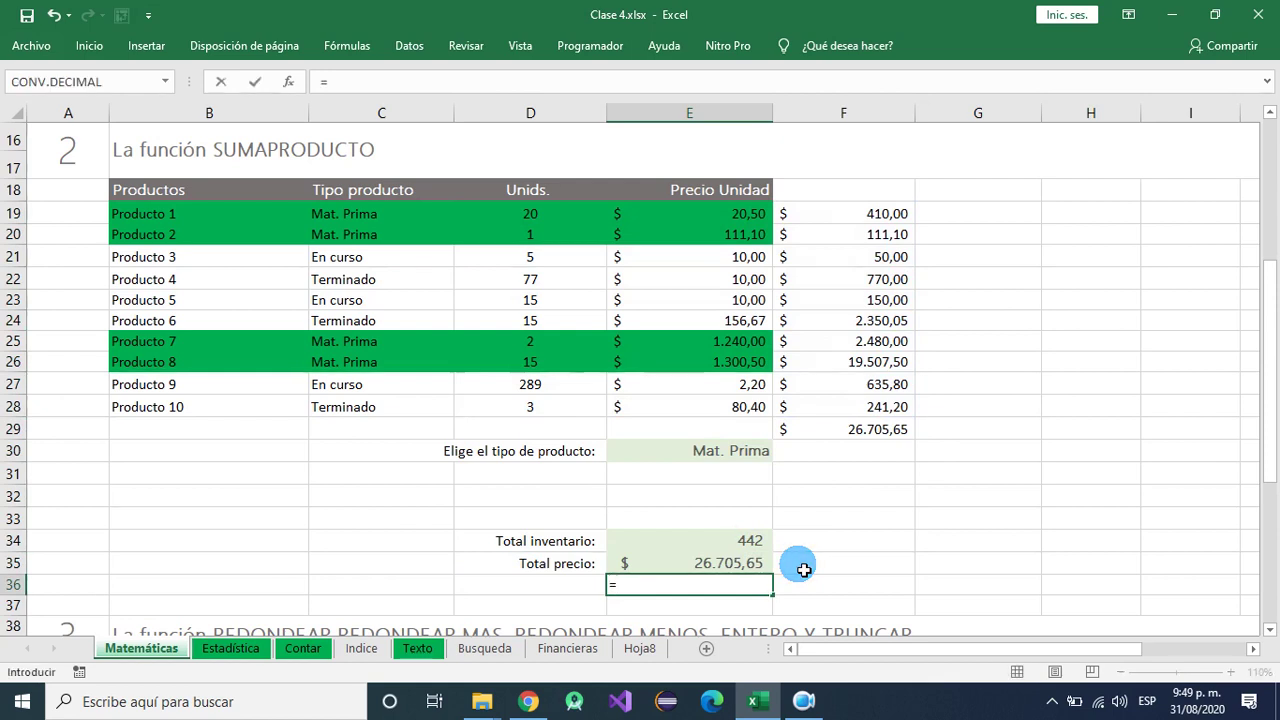
{"action": "type", "text": "SUMA"}
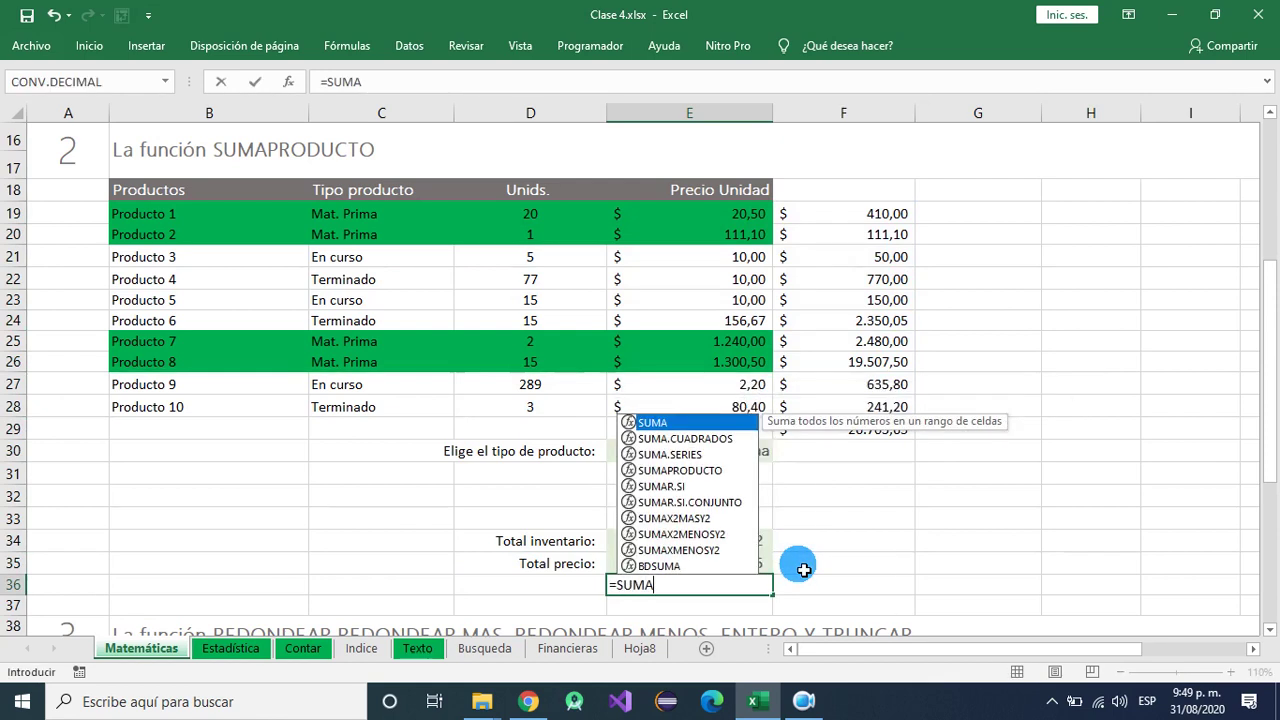
{"action": "double_click", "coordinate": [722, 472]}
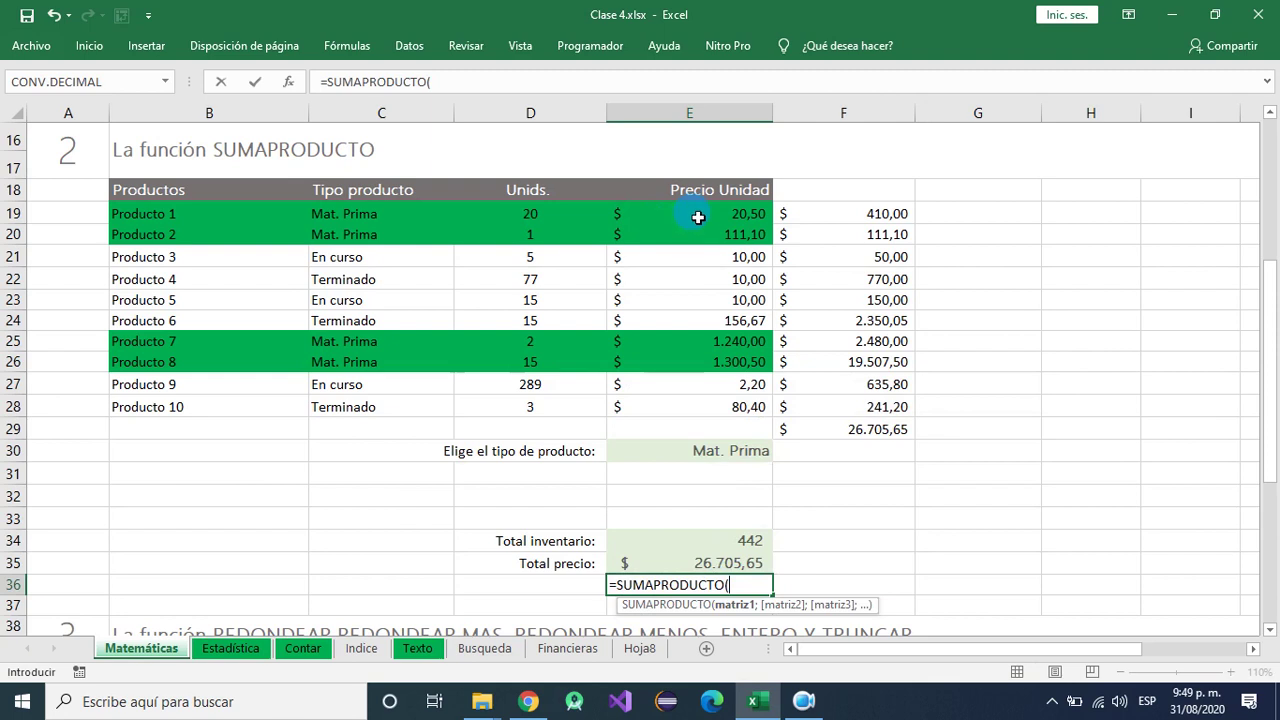
{"action": "left_click_drag", "start_coordinate": [697, 217], "coordinate": [697, 407]}
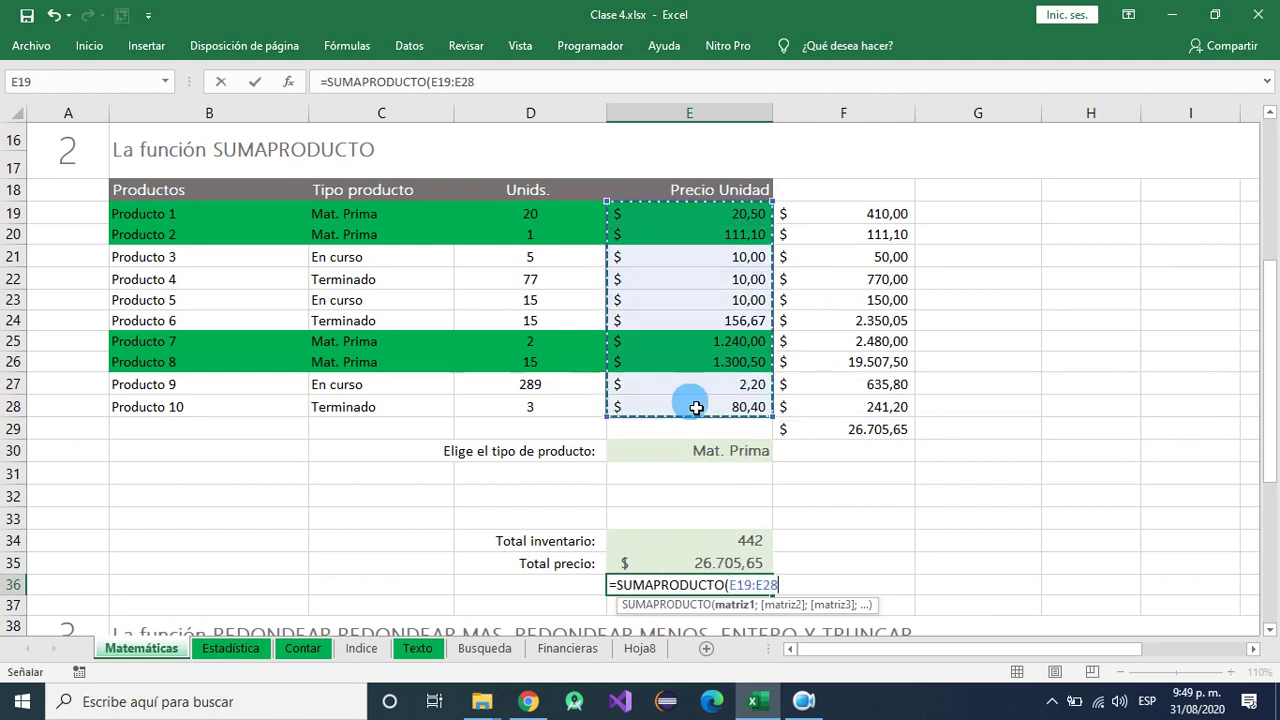
{"action": "type", "text": ";"}
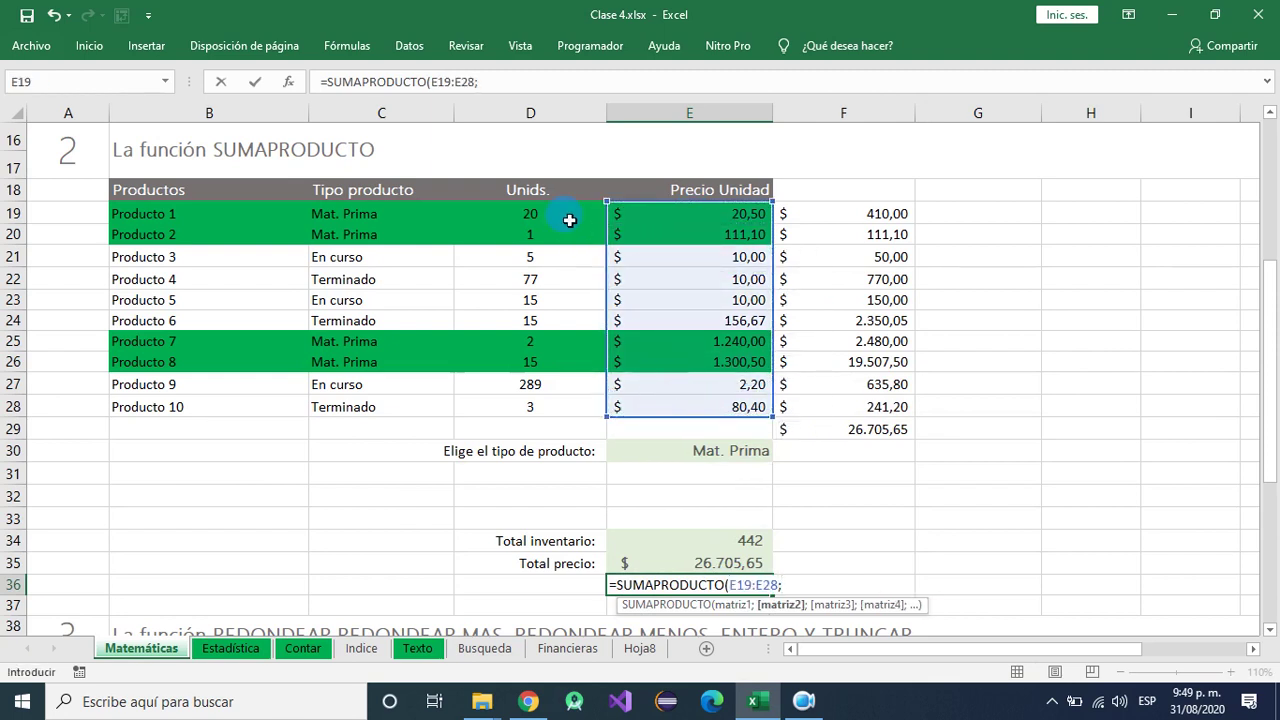
{"action": "left_click_drag", "start_coordinate": [569, 220], "coordinate": [567, 407]}
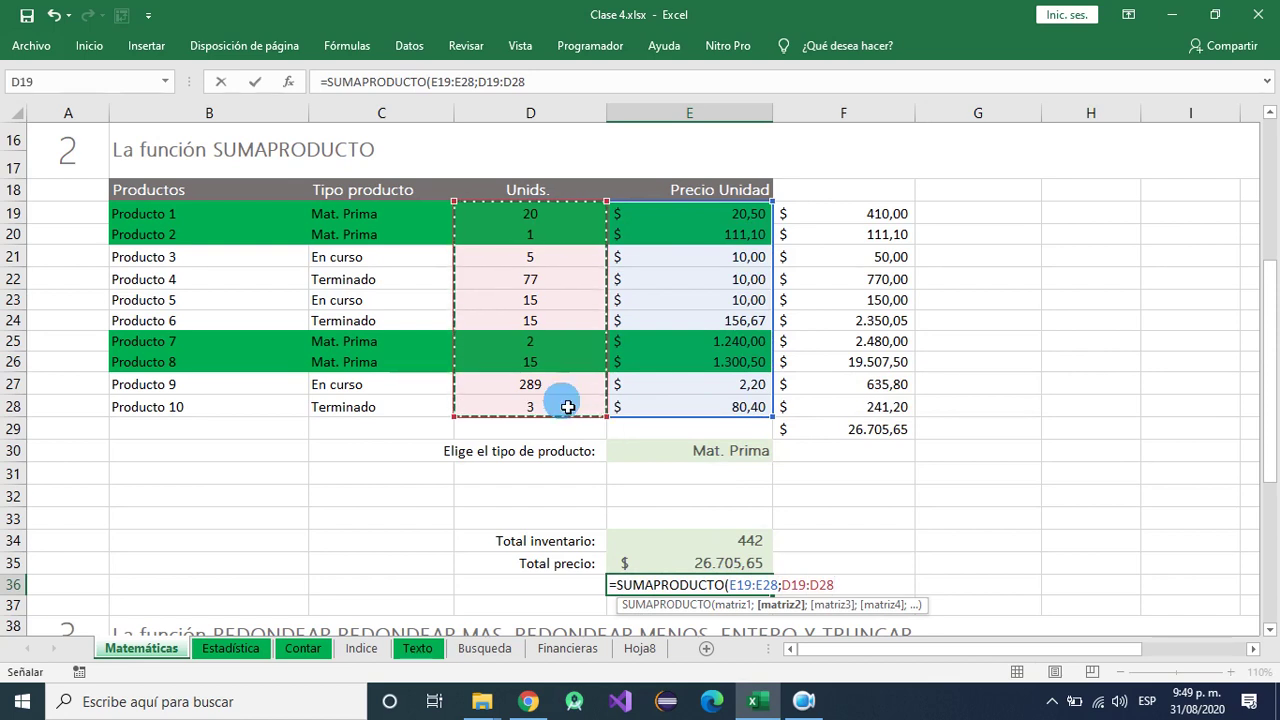
{"action": "type", "text": ")"}
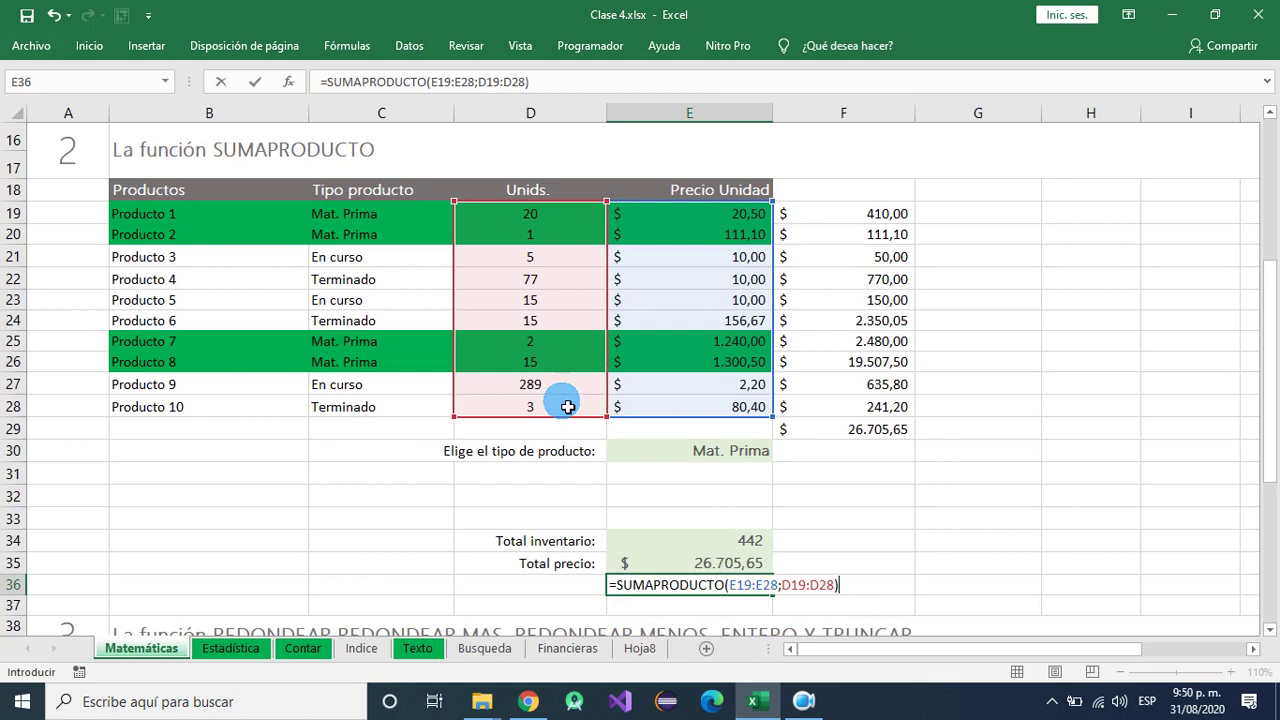
{"action": "key", "text": "Return"}
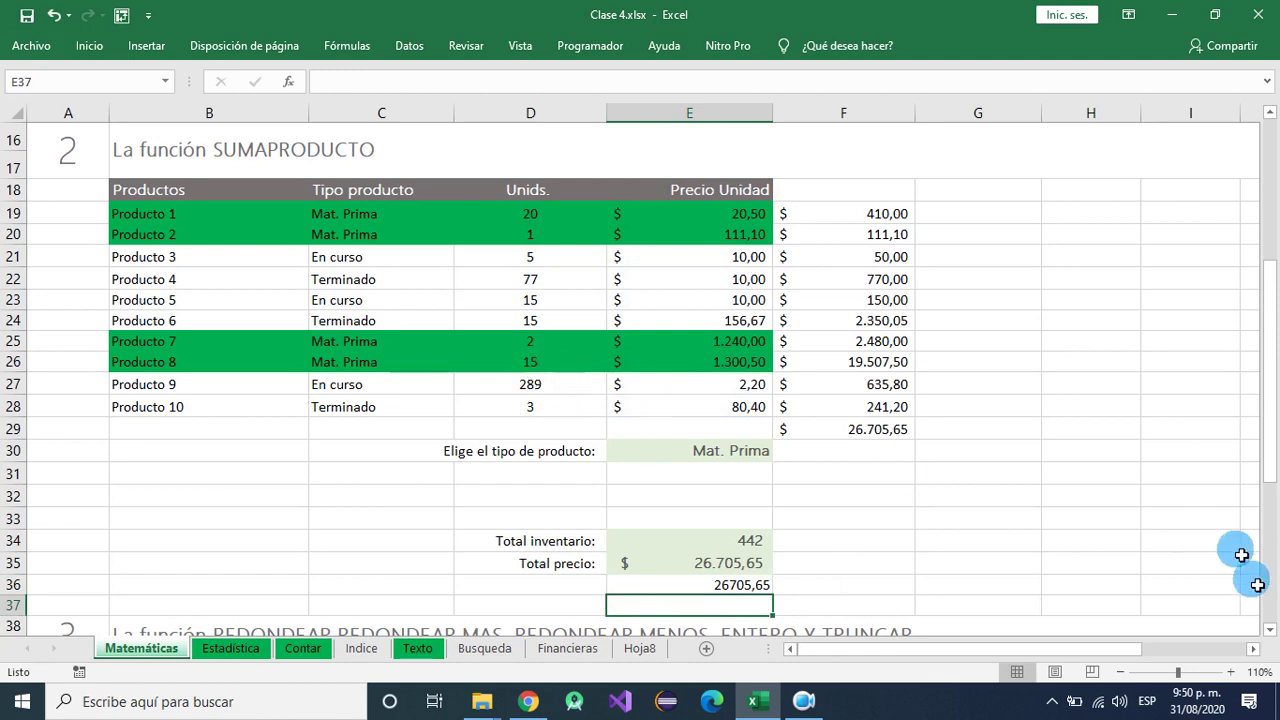
- In the rounding functions table of section 3, enter =REDONDEAR(B41;2) in C41 to round the first value to two decimals
{"action": "left_click", "coordinate": [1270, 630]}
{"action": "left_click_drag", "start_coordinate": [1270, 634], "coordinate": [1270, 634]}
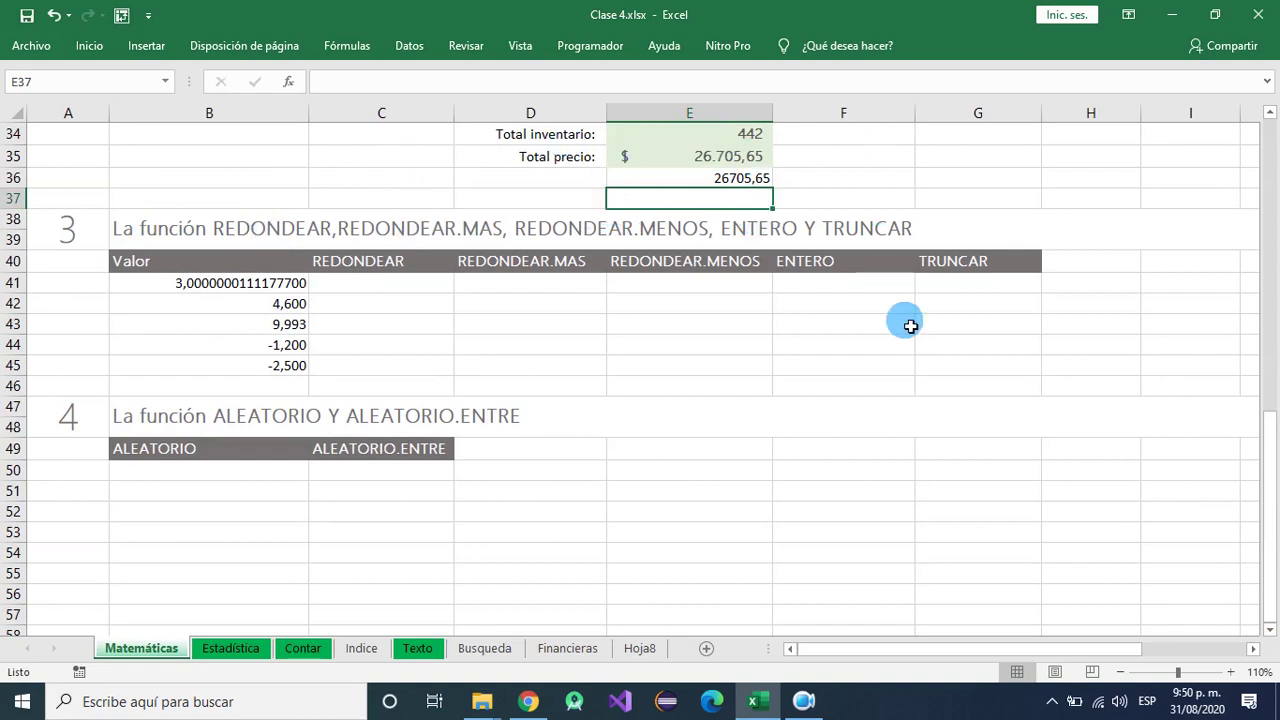
{"action": "left_click", "coordinate": [802, 701]}
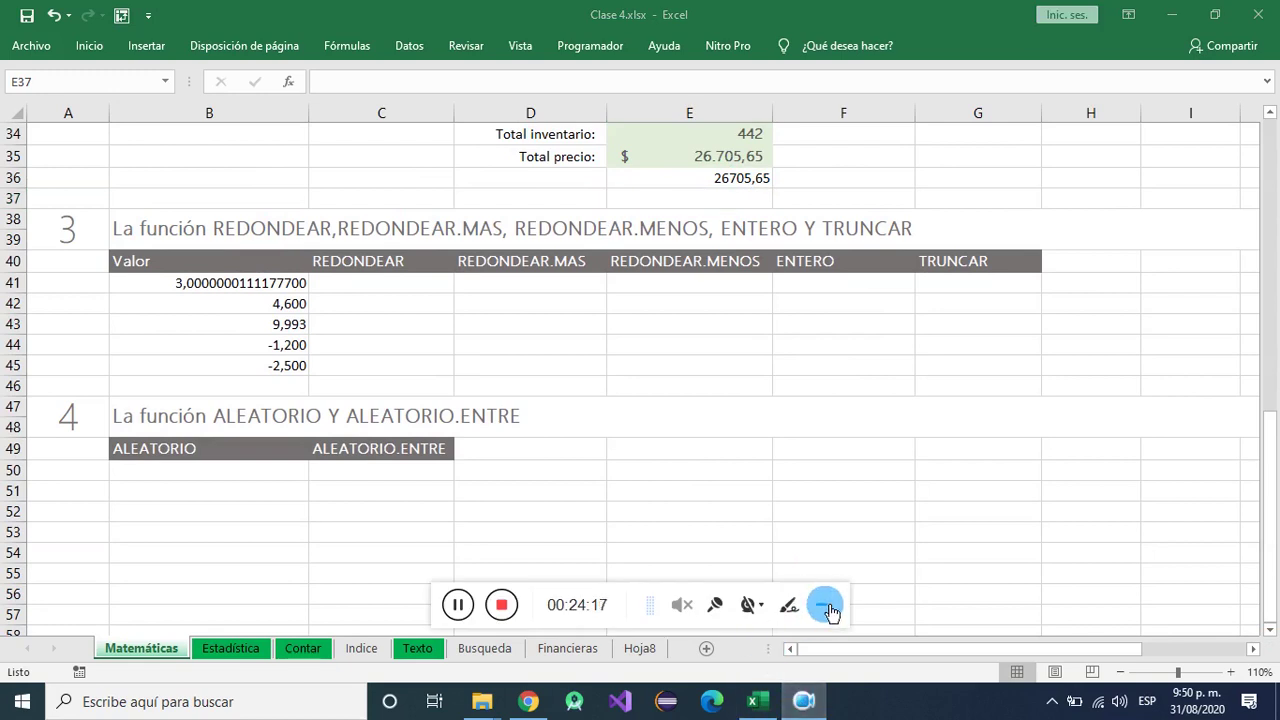
{"action": "left_click", "coordinate": [381, 293]}
{"action": "left_click", "coordinate": [381, 293]}
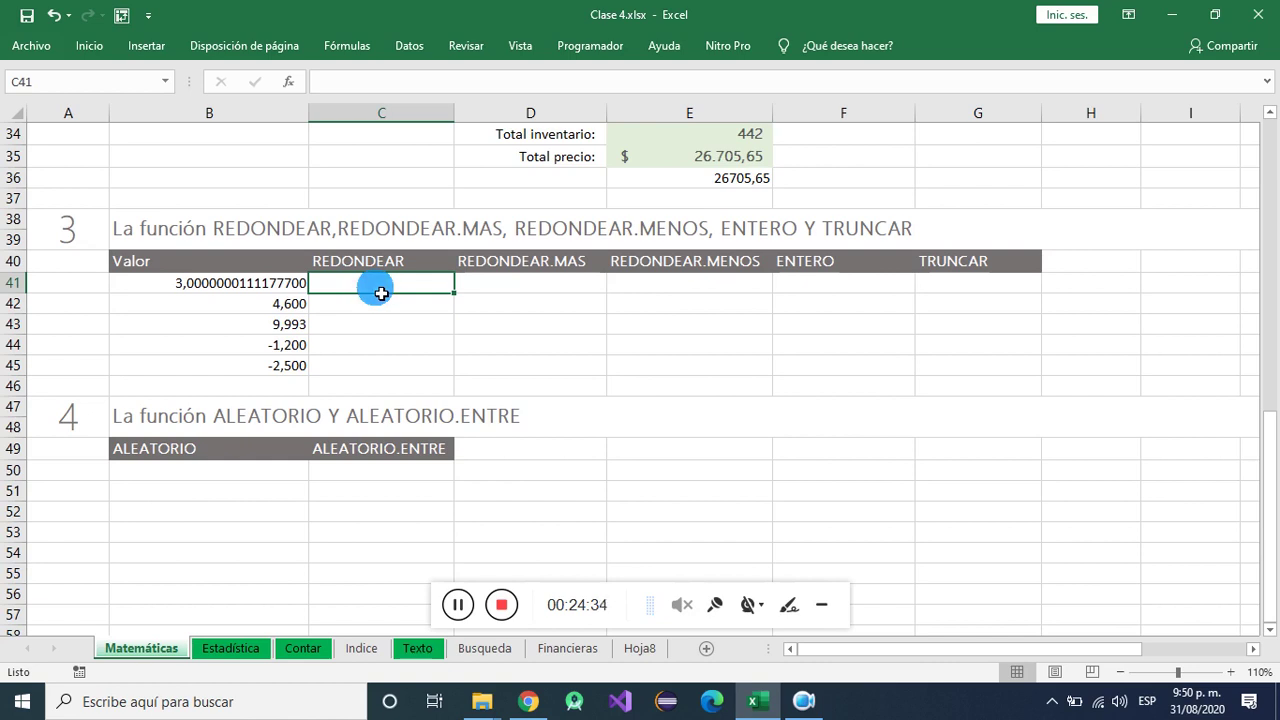
{"action": "type", "text": "="}
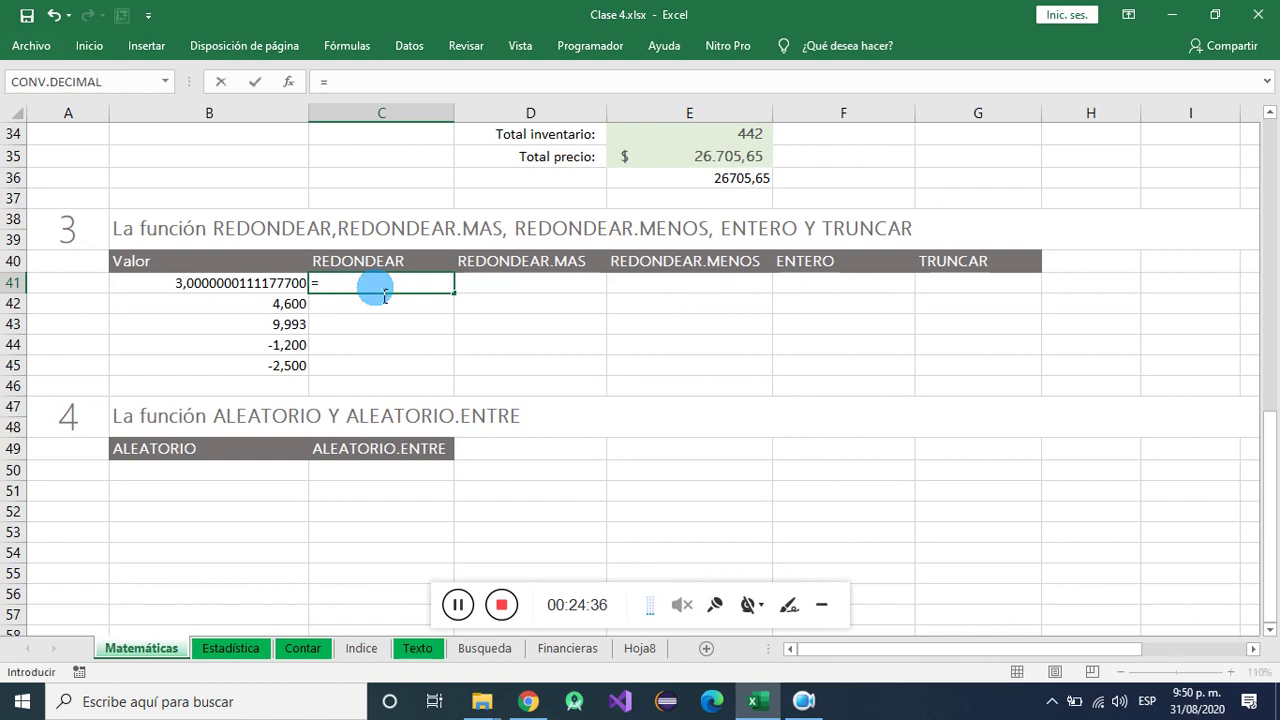
{"action": "type", "text": "RE"}
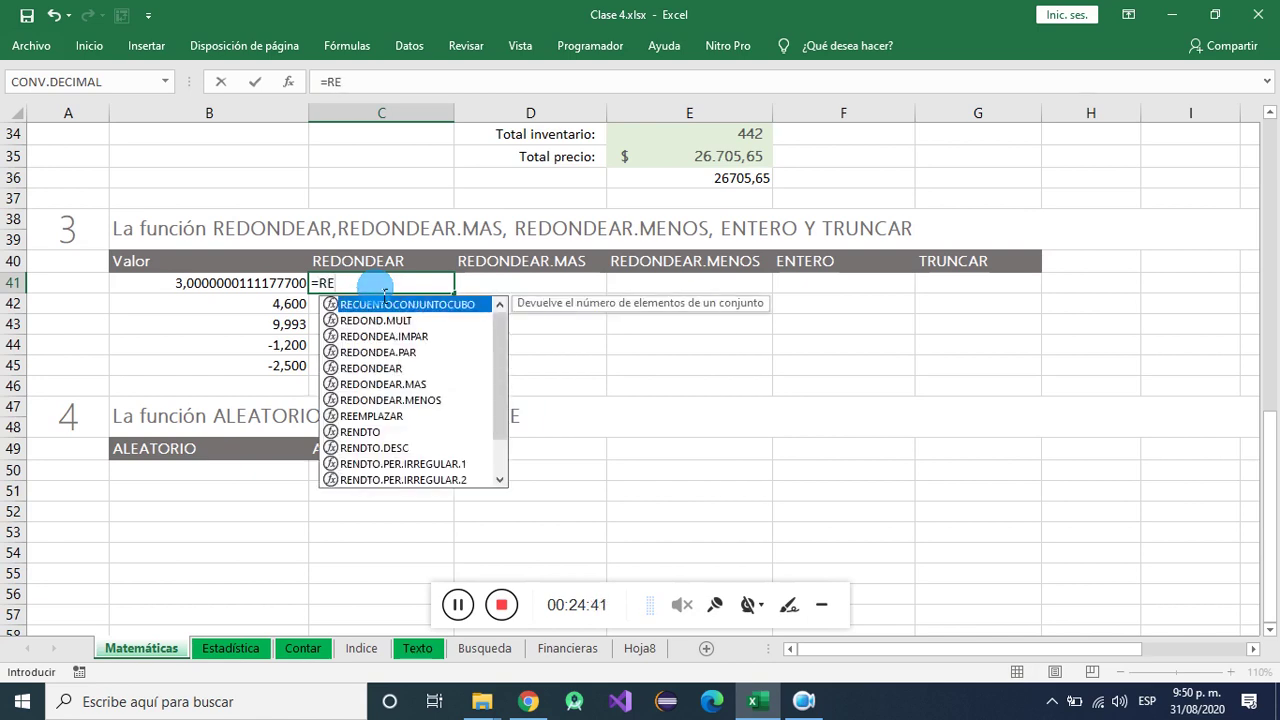
{"action": "type", "text": "D"}
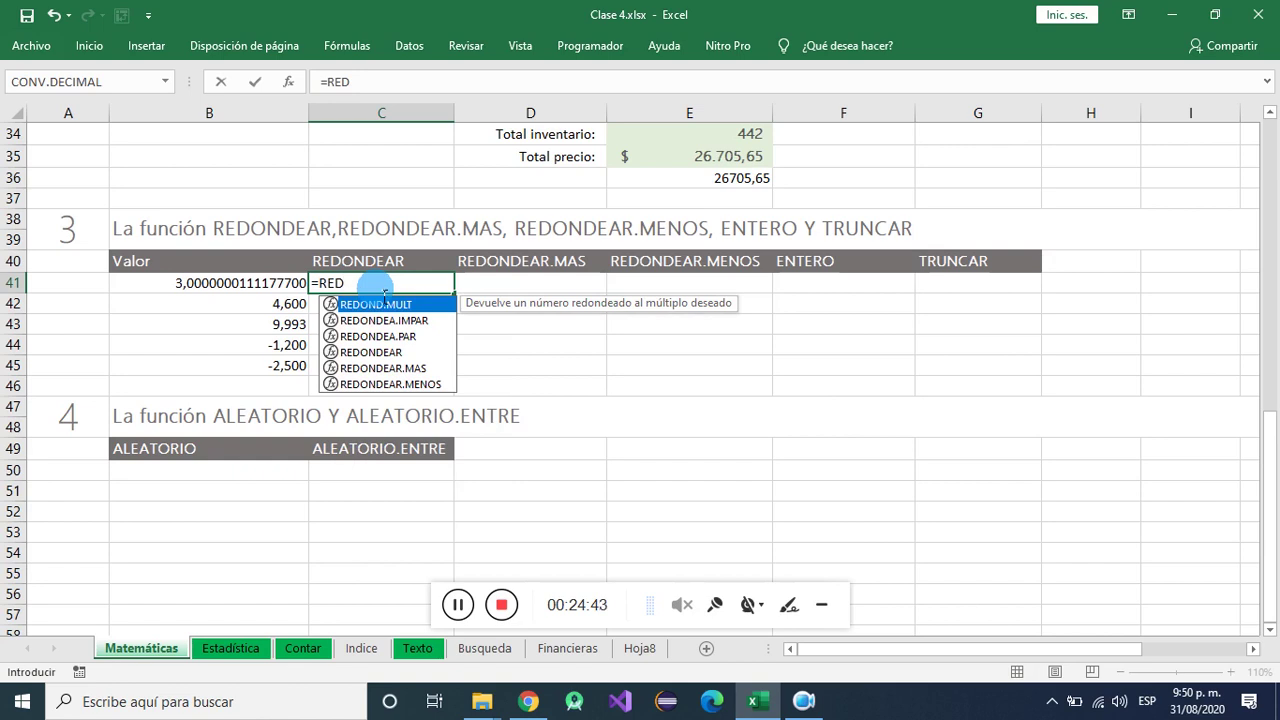
{"action": "double_click", "coordinate": [369, 354]}
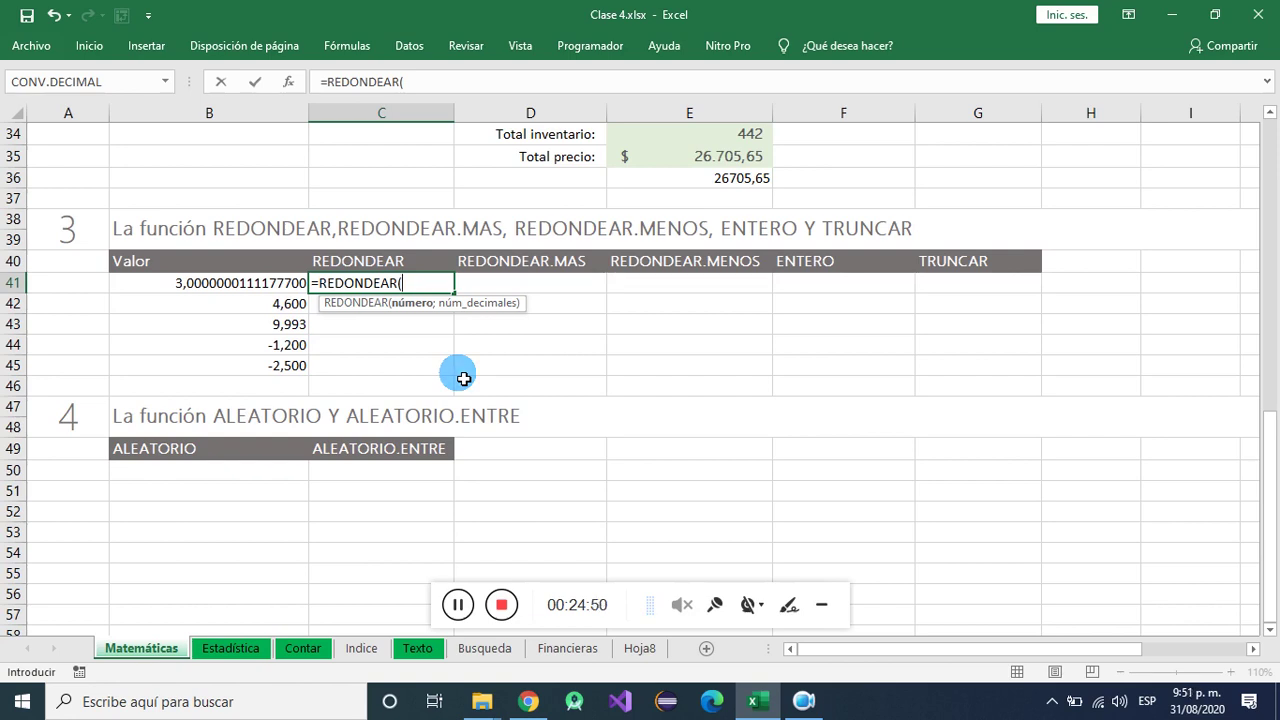
{"action": "left_click", "coordinate": [248, 283]}
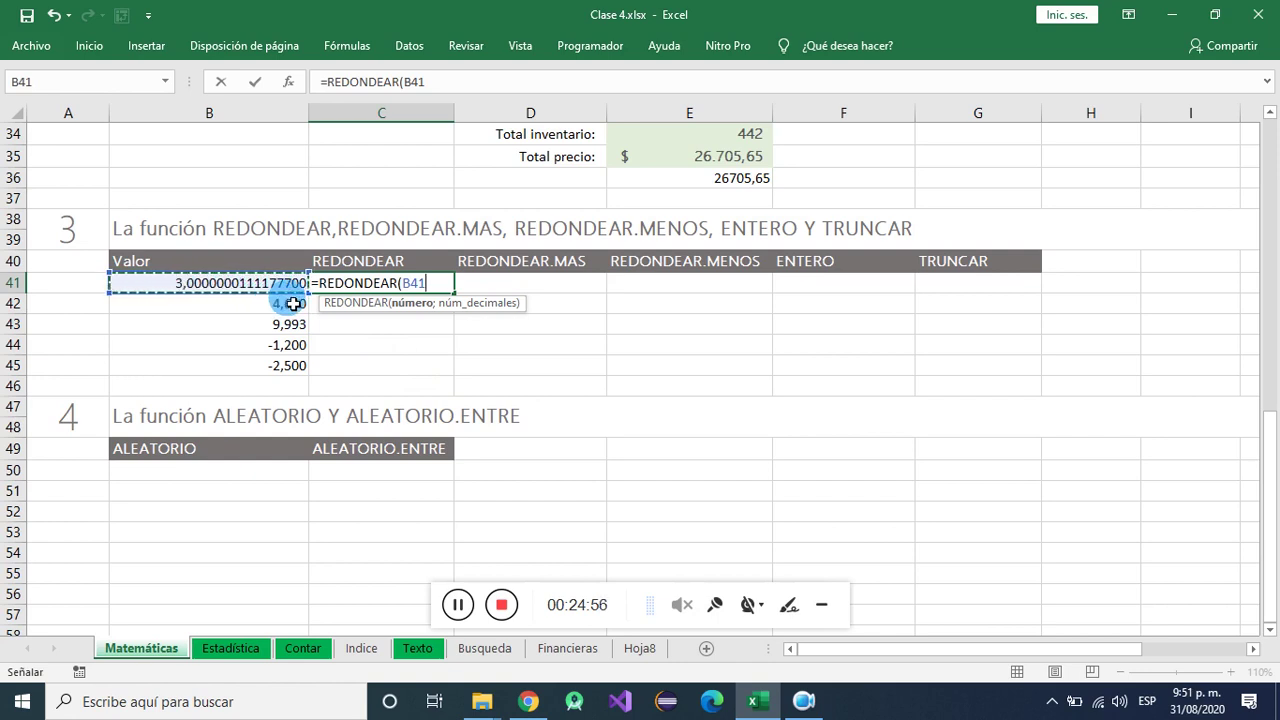
{"action": "type", "text": ";2"}
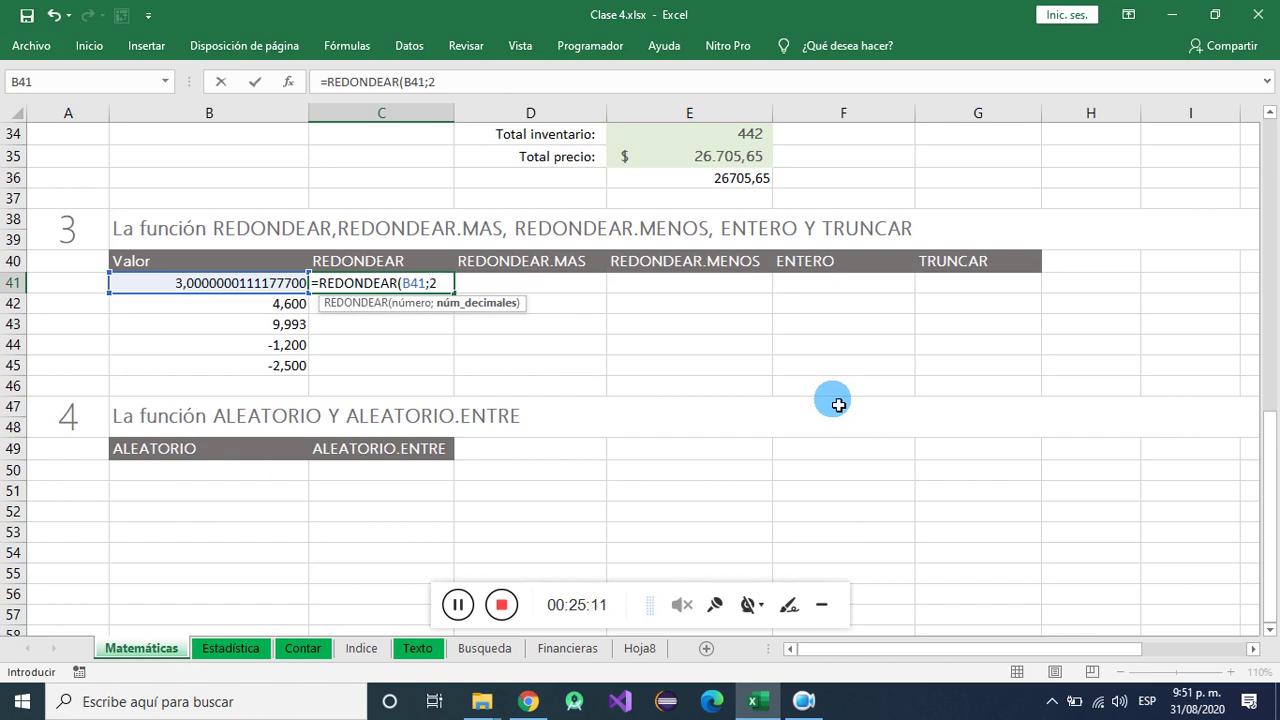
{"action": "type", "text": ")"}
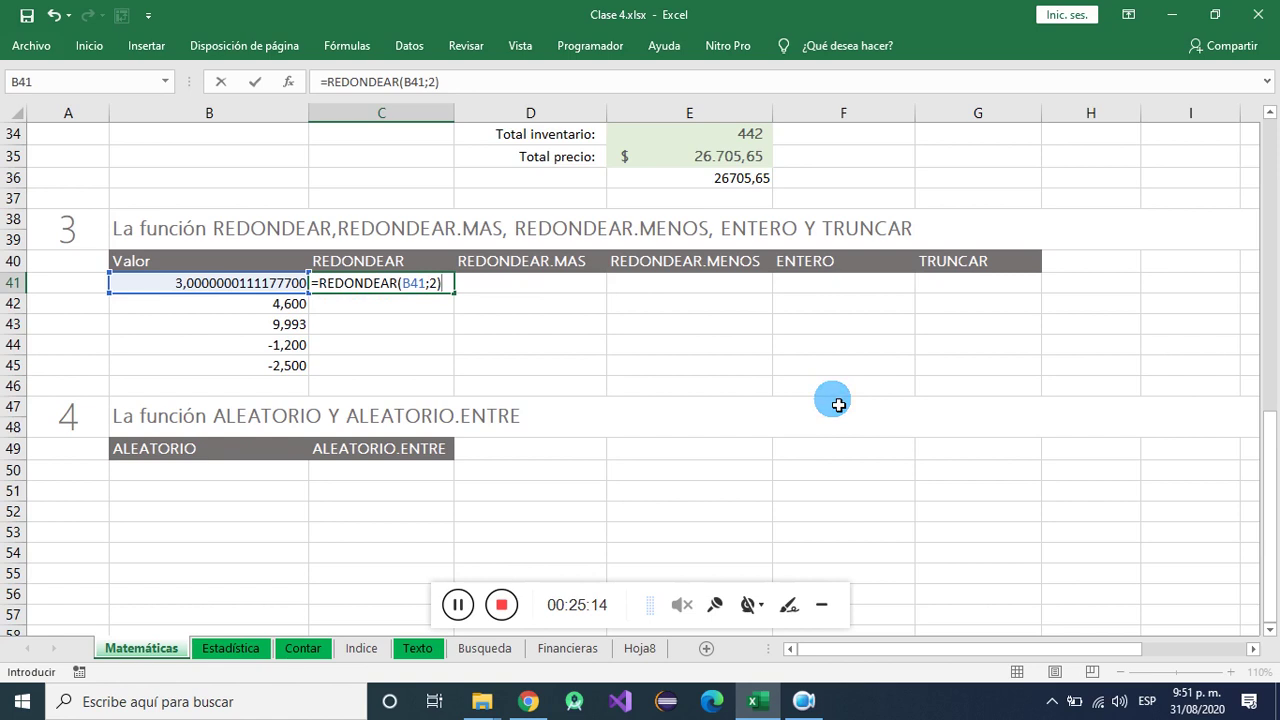
{"action": "key", "text": "Return"}
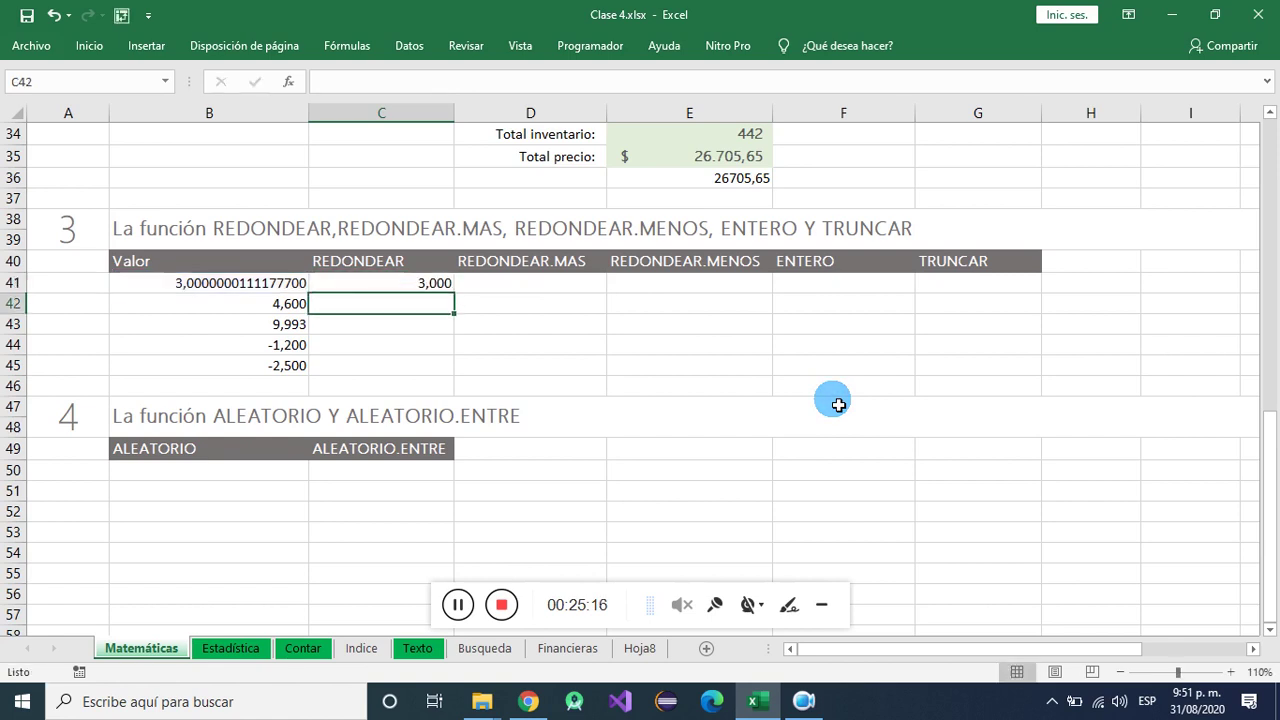
- Fill the REDONDEAR formula from C41 down to C45 and compare the rounded results with the original values in column B
{"action": "left_click", "coordinate": [425, 284]}
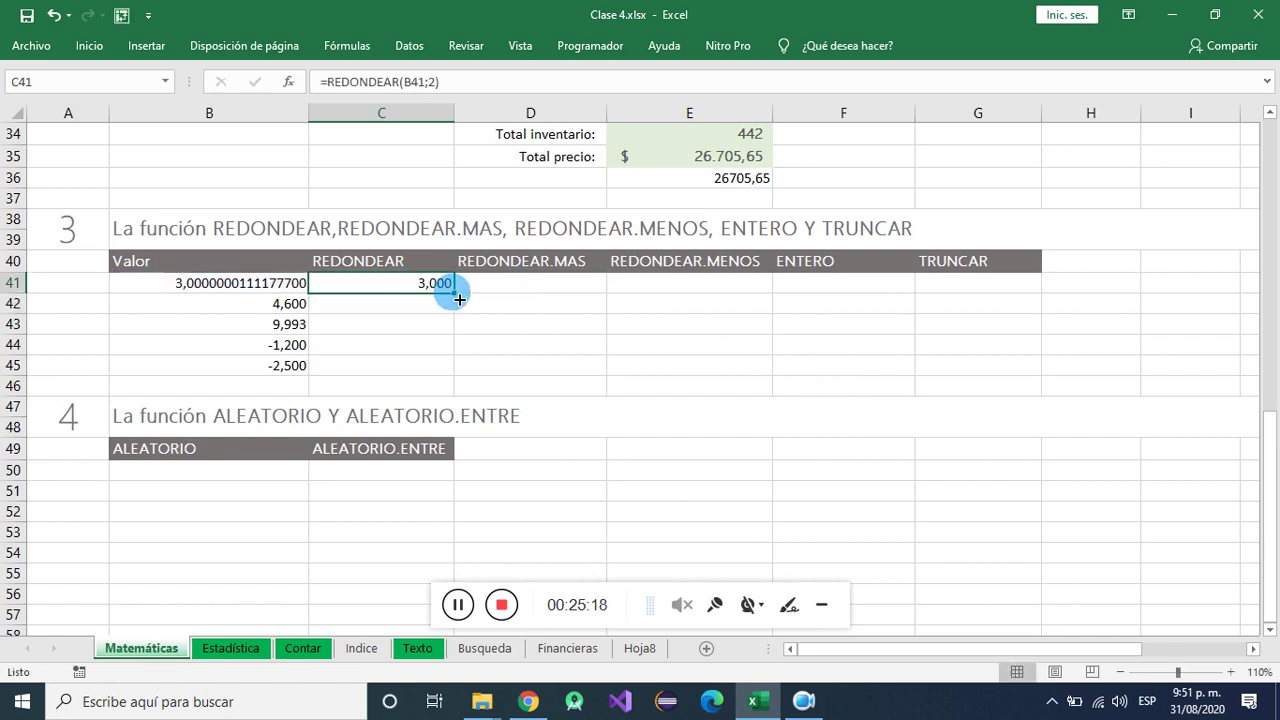
{"action": "left_click_drag", "start_coordinate": [453, 293], "coordinate": [454, 374]}
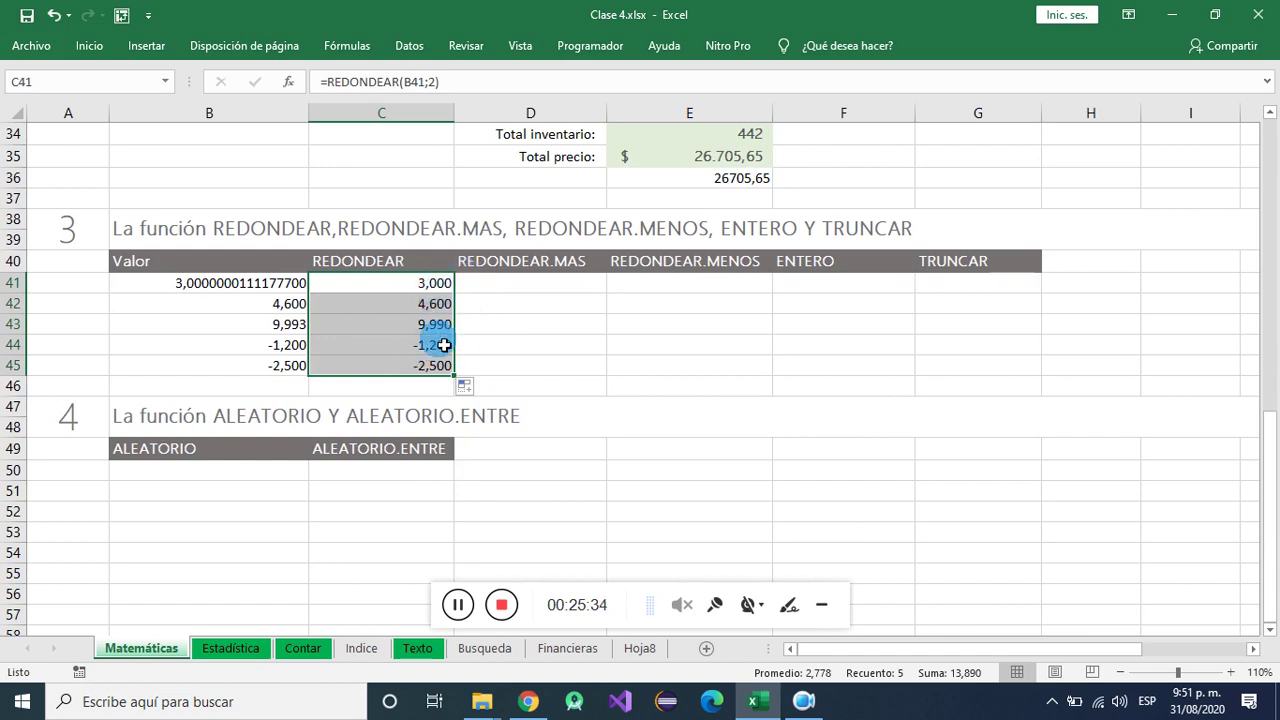
{"action": "left_click", "coordinate": [386, 286]}
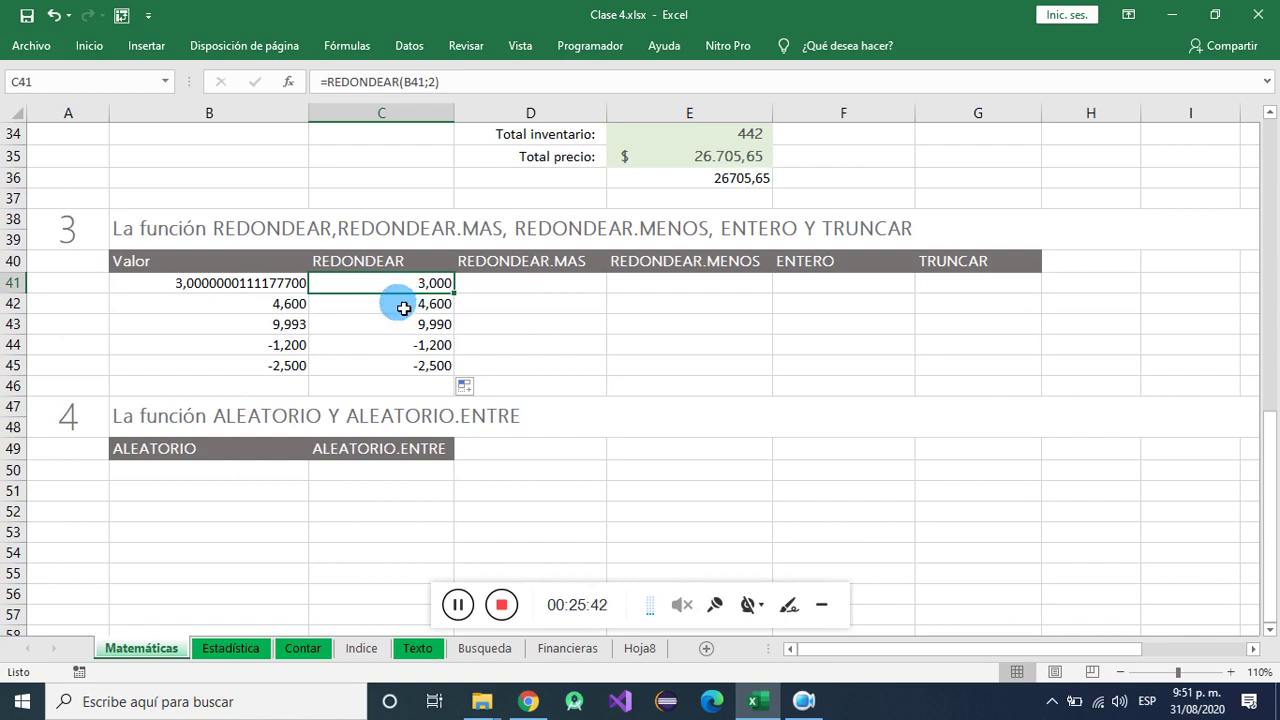
{"action": "left_click", "coordinate": [289, 332]}
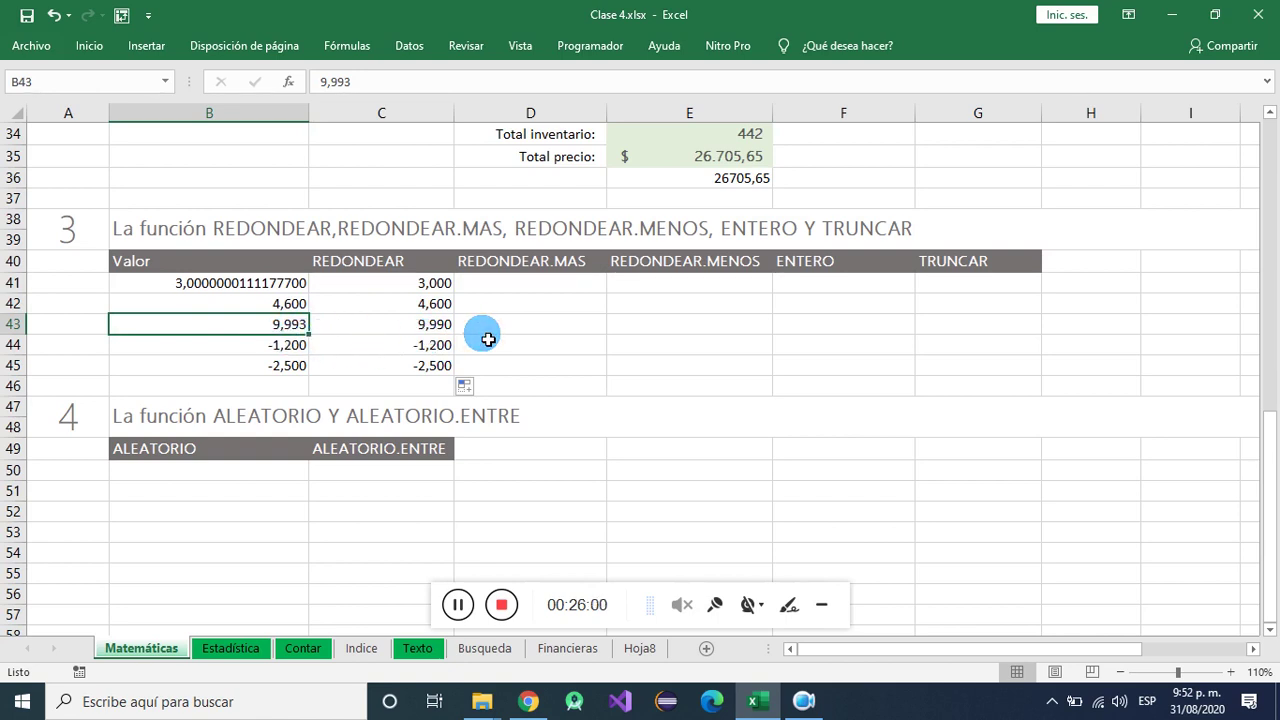
- Change the C41 formula to =REDONDEAR(B41;0) and fill it down to C45
{"action": "left_click_drag", "start_coordinate": [448, 289], "coordinate": [437, 363]}
{"action": "double_click", "coordinate": [429, 283]}
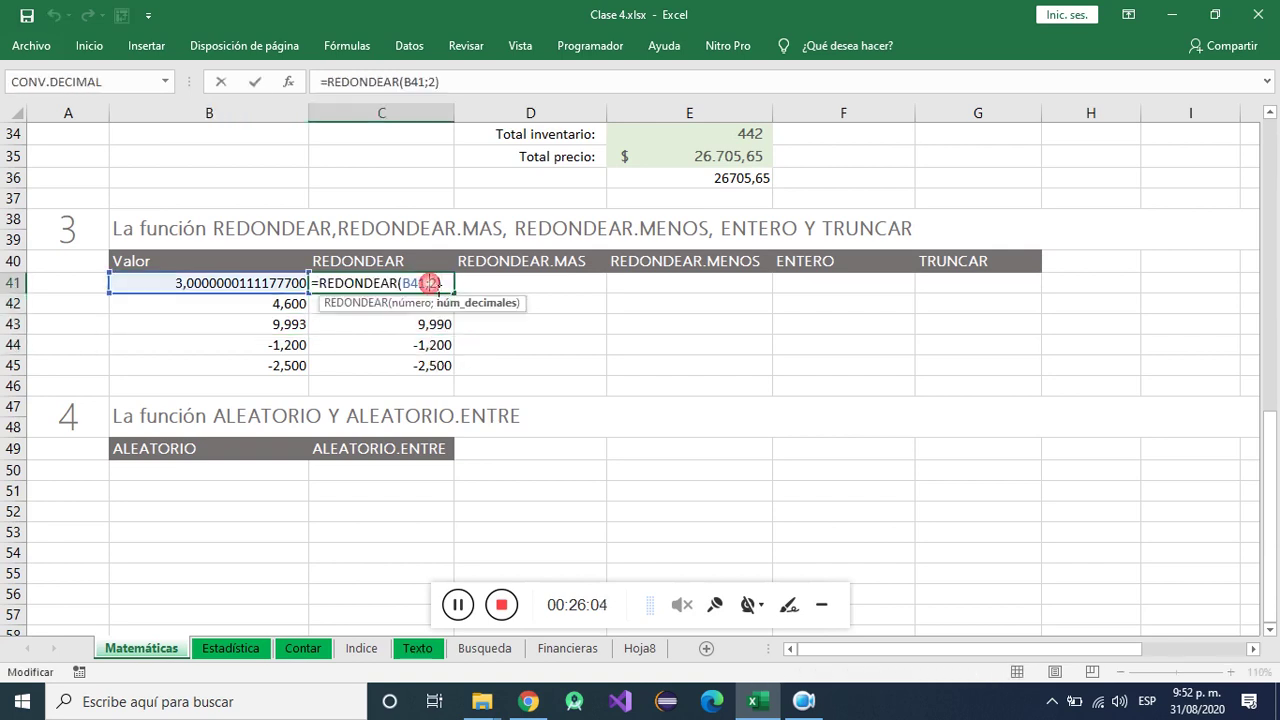
{"action": "type", "text": "0"}
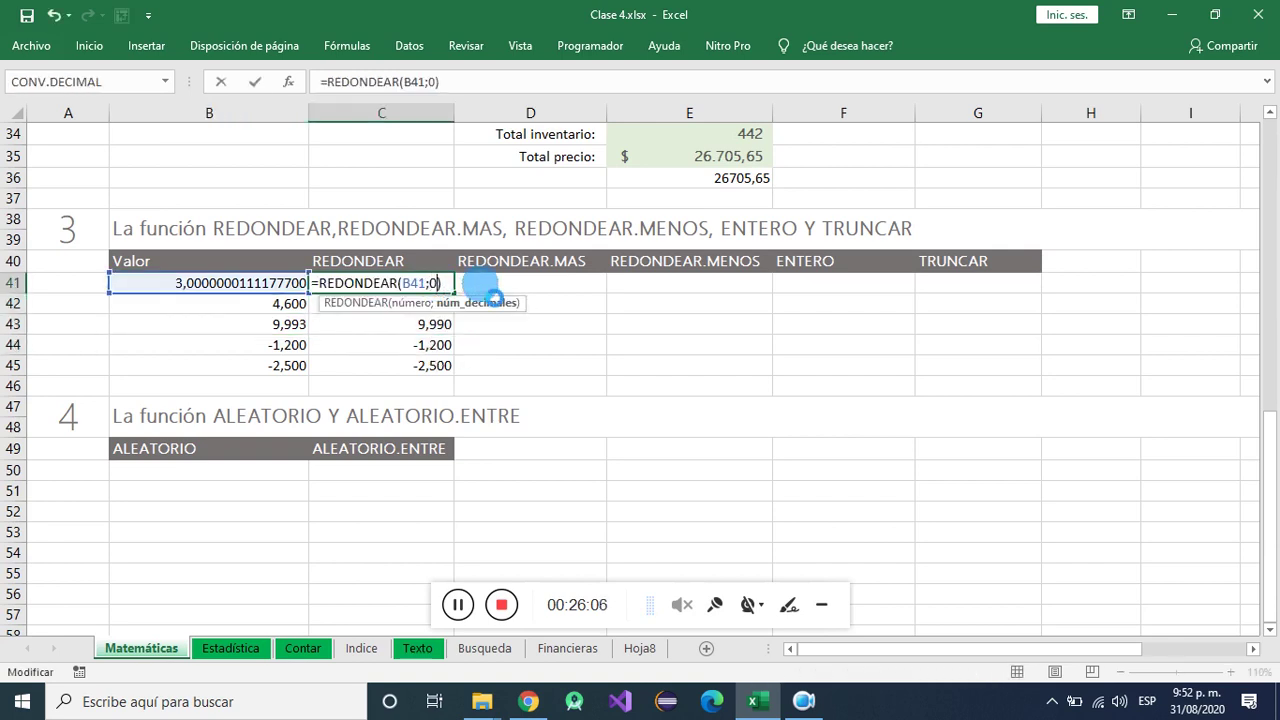
{"action": "key", "text": "Return"}
{"action": "left_click", "coordinate": [441, 283]}
{"action": "left_click_drag", "start_coordinate": [455, 296], "coordinate": [445, 377]}
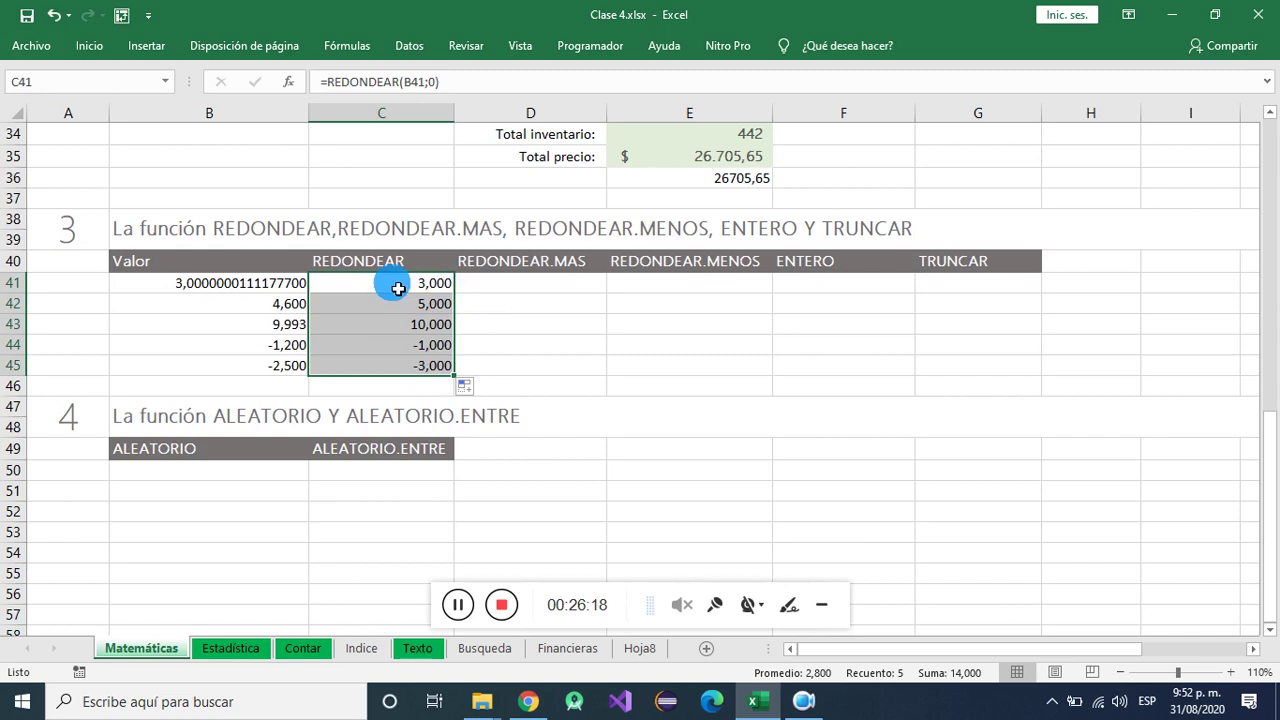
- Apply the thousands separator style without decimals to the REDONDEAR results in C41:C45
{"action": "right_click", "coordinate": [396, 258]}
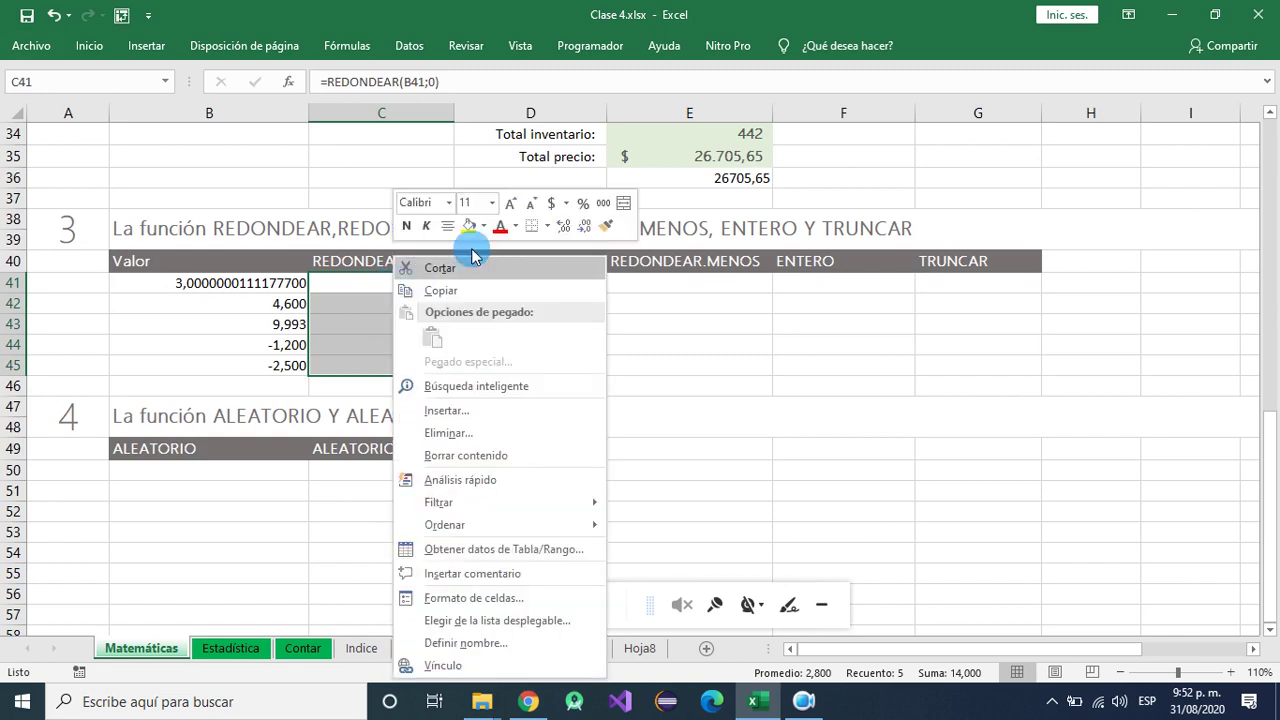
{"action": "left_click", "coordinate": [604, 205]}
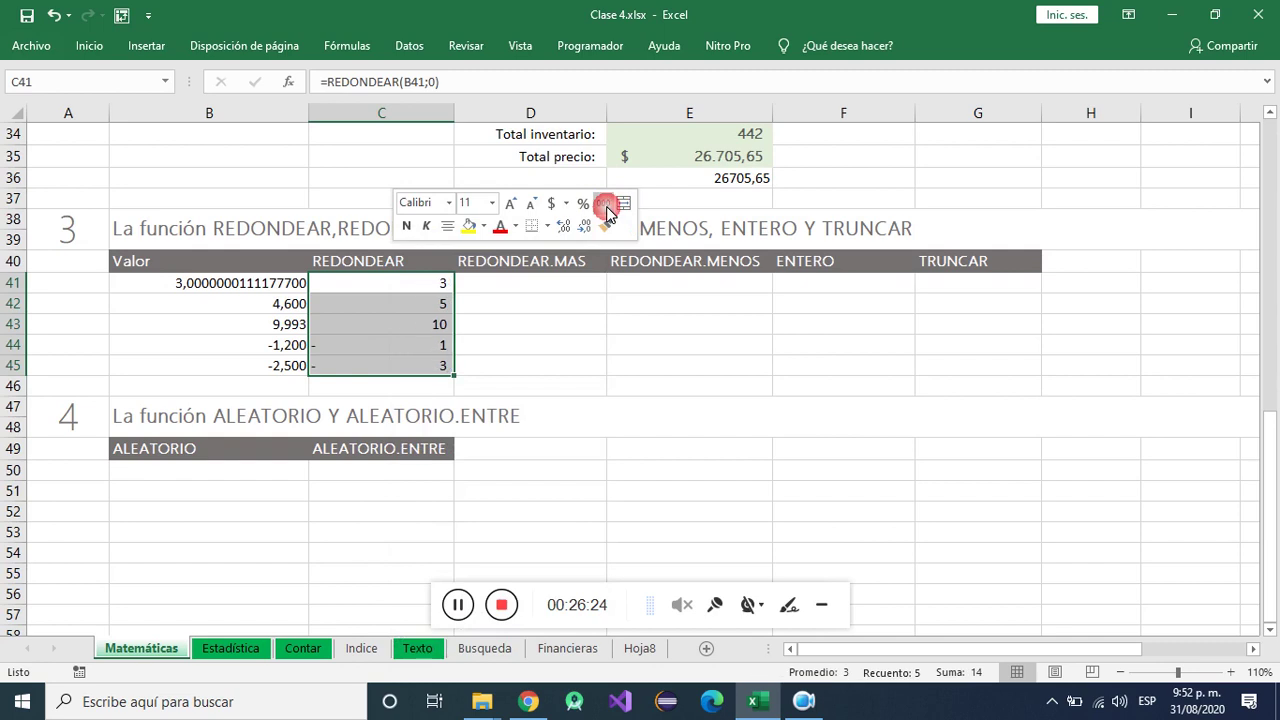
{"action": "left_click", "coordinate": [433, 291]}
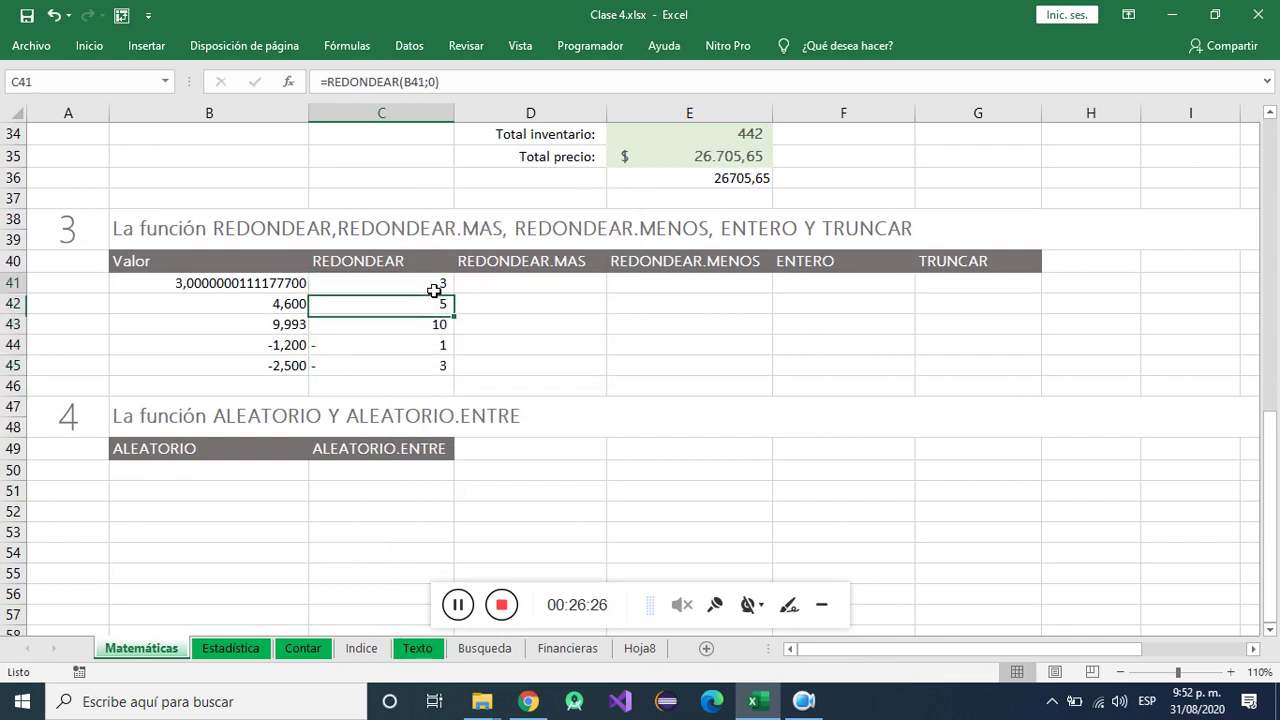
{"action": "left_click_drag", "start_coordinate": [433, 291], "coordinate": [425, 375]}
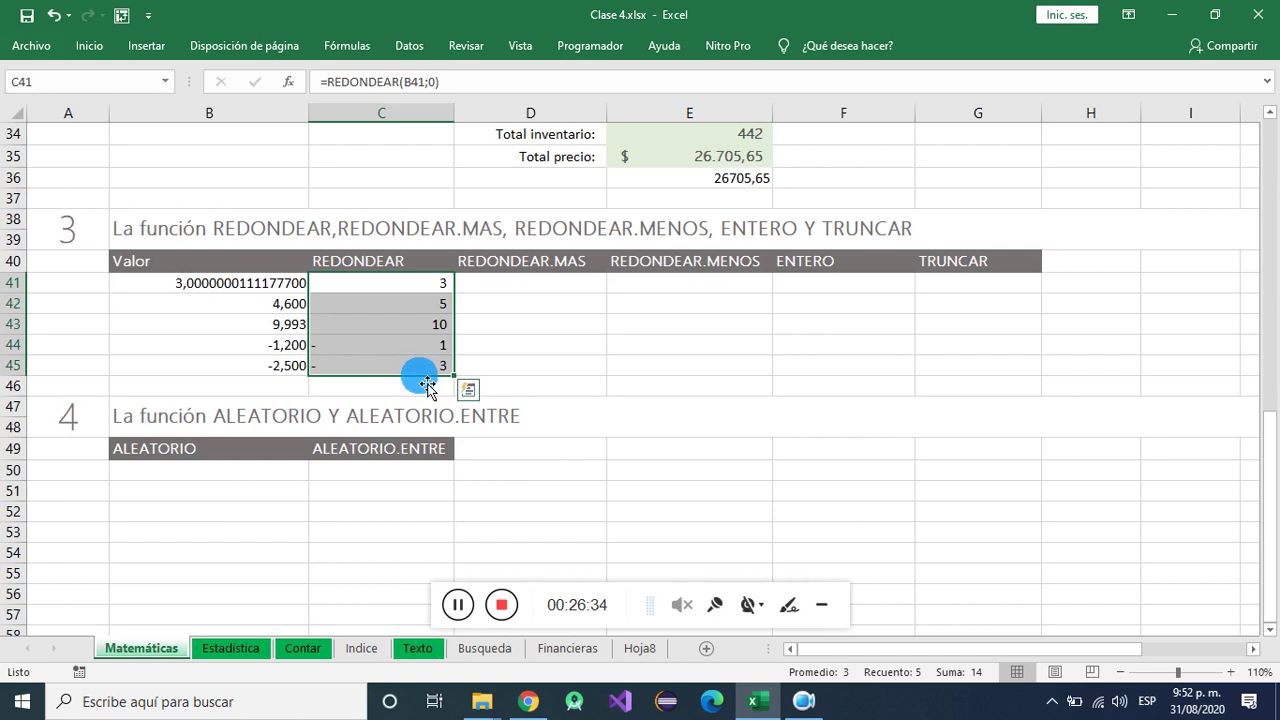
- Change the C41 formula to =REDONDEAR(B41;1) and fill it down to C45
{"action": "double_click", "coordinate": [430, 285]}
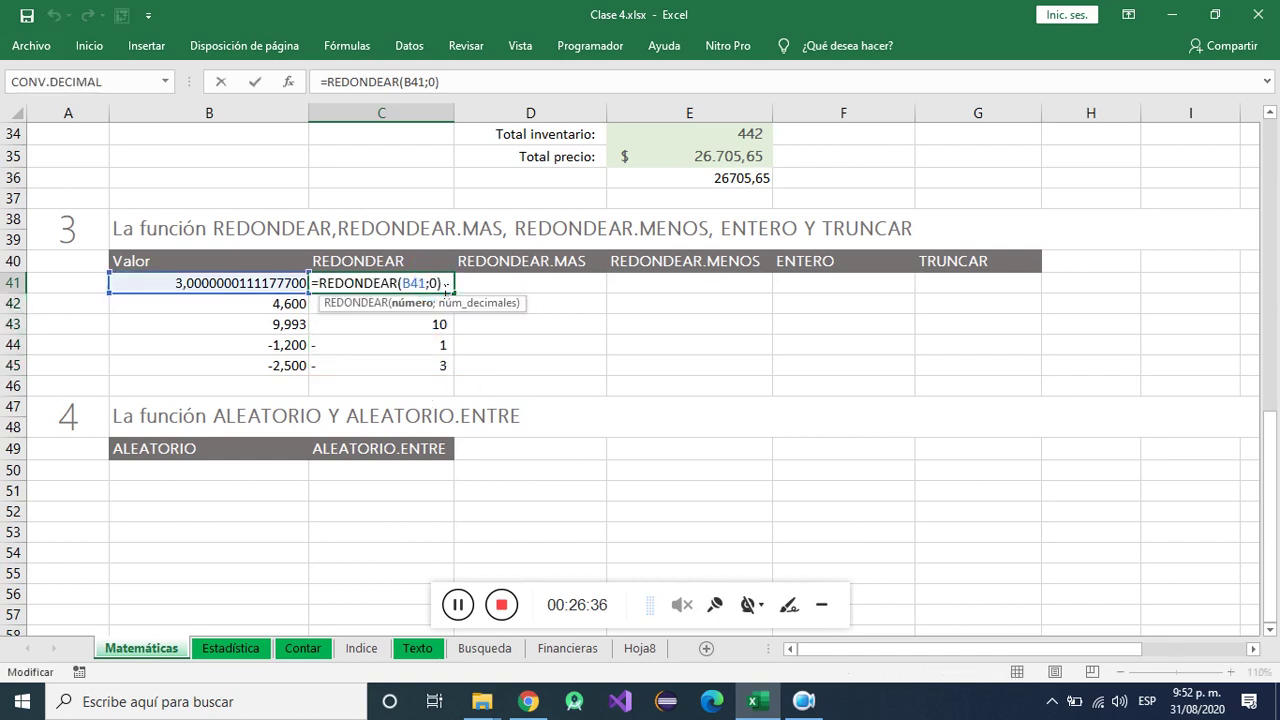
{"action": "left_click", "coordinate": [446, 285]}
{"action": "type", "text": "1"}
{"action": "key", "text": "Return"}
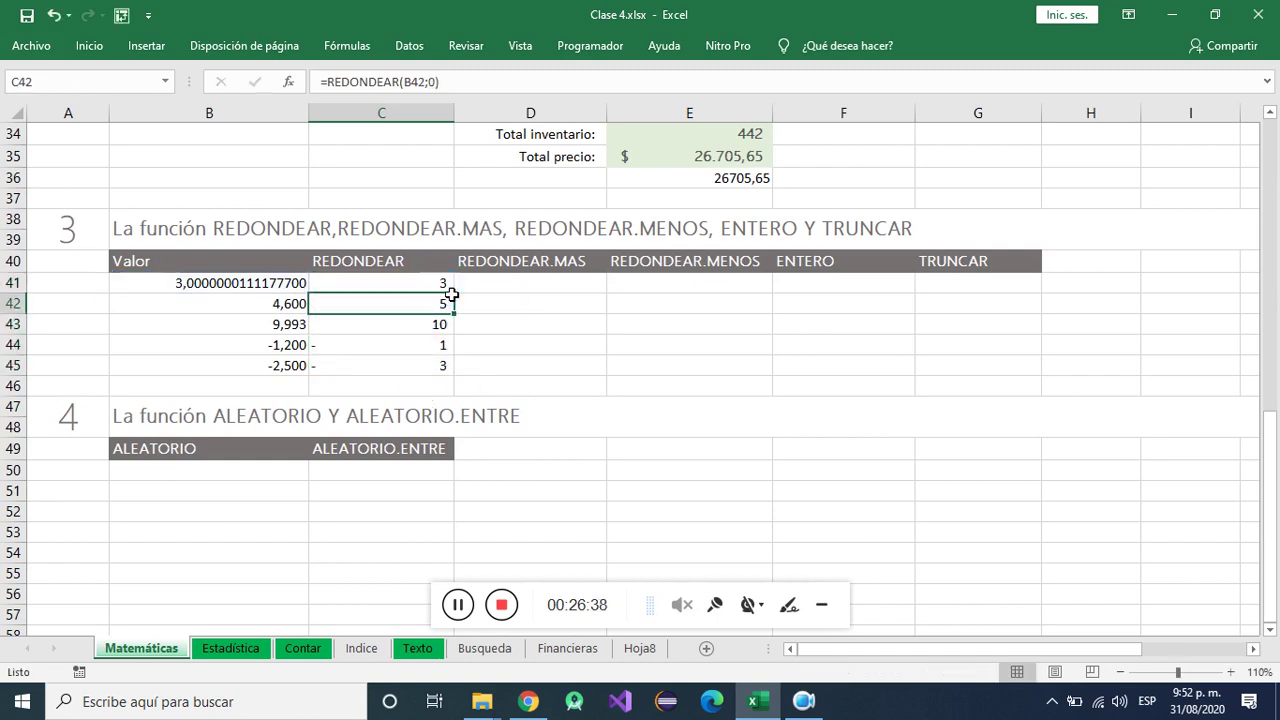
{"action": "key", "text": "Up"}
{"action": "left_click_drag", "start_coordinate": [462, 301], "coordinate": [461, 379]}
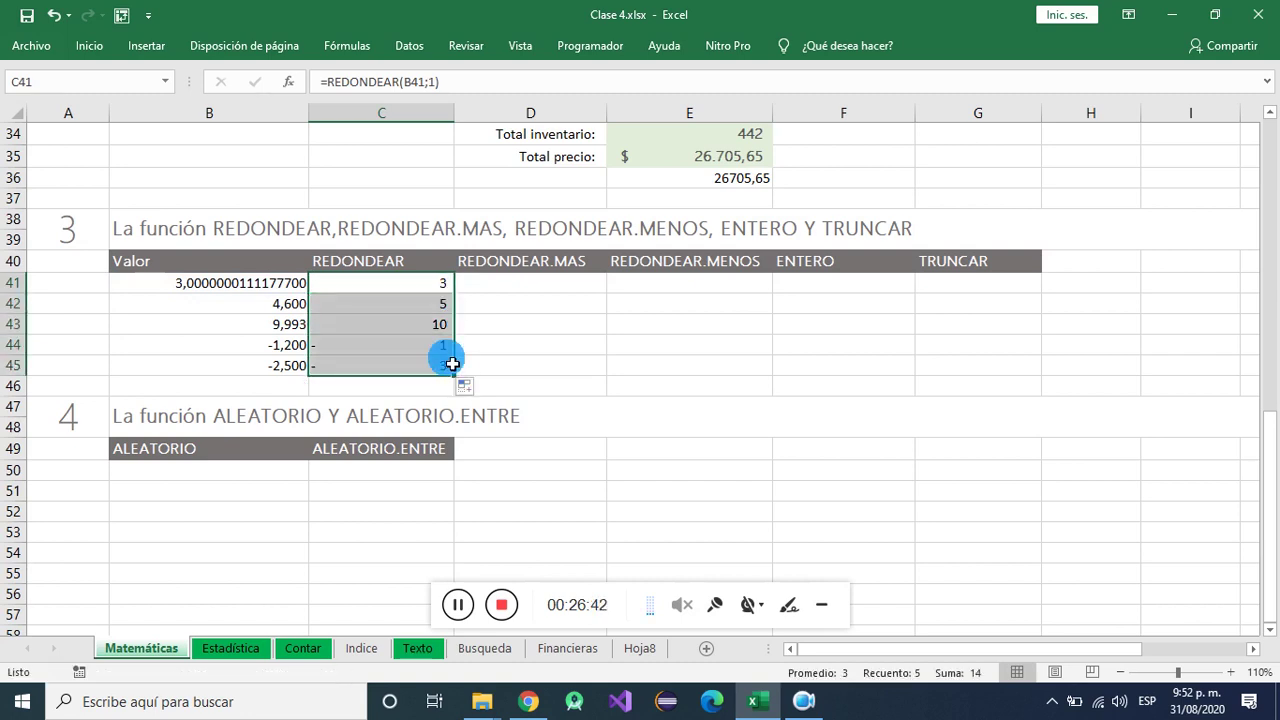
- Increase the displayed decimals of C41:C45 to two
{"action": "right_click", "coordinate": [376, 297]}
{"action": "left_click", "coordinate": [582, 208]}
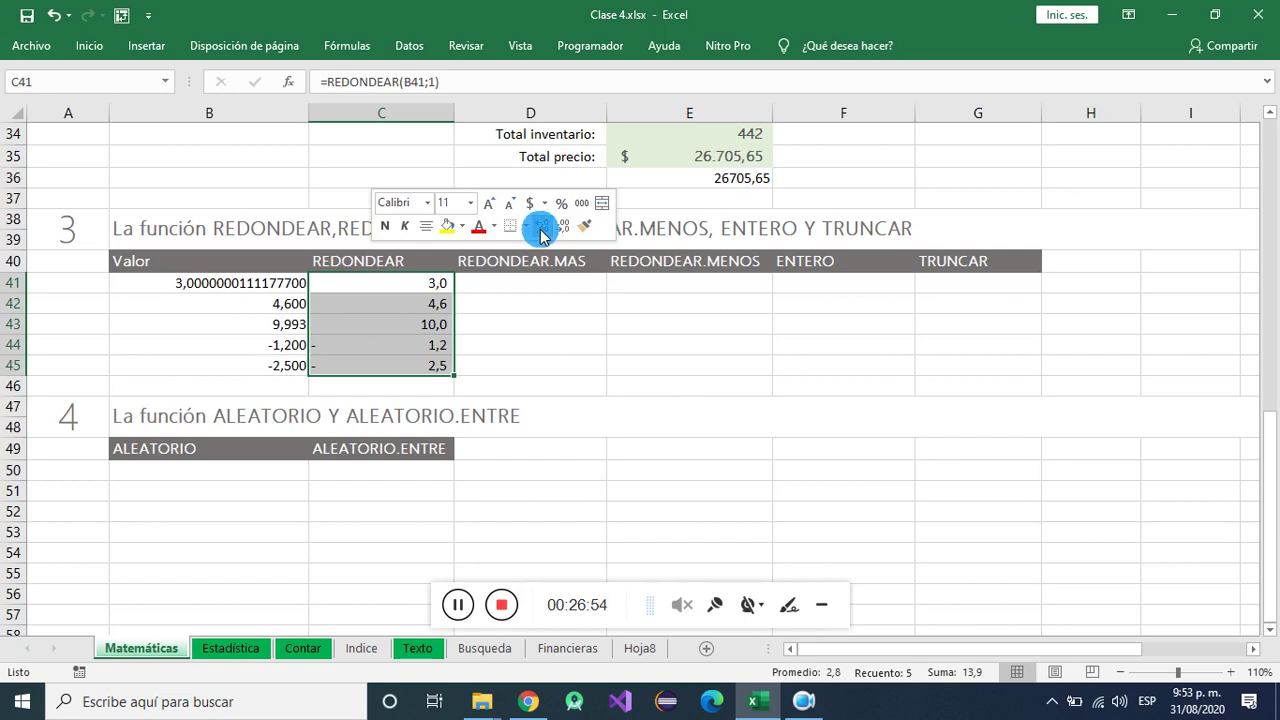
{"action": "left_click", "coordinate": [541, 230]}
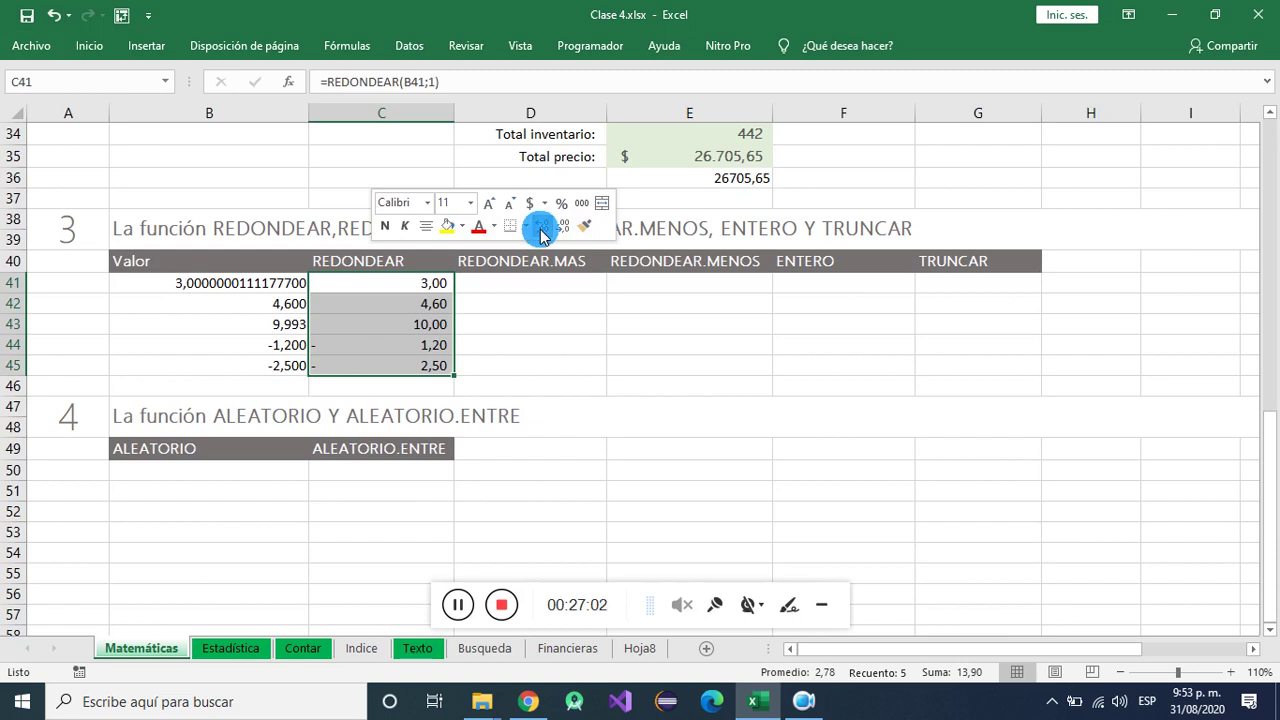
- Copy the format of the empty cell I41 onto C41:C45 to clear the thousands style, and check the results
{"action": "left_click", "coordinate": [1158, 307]}
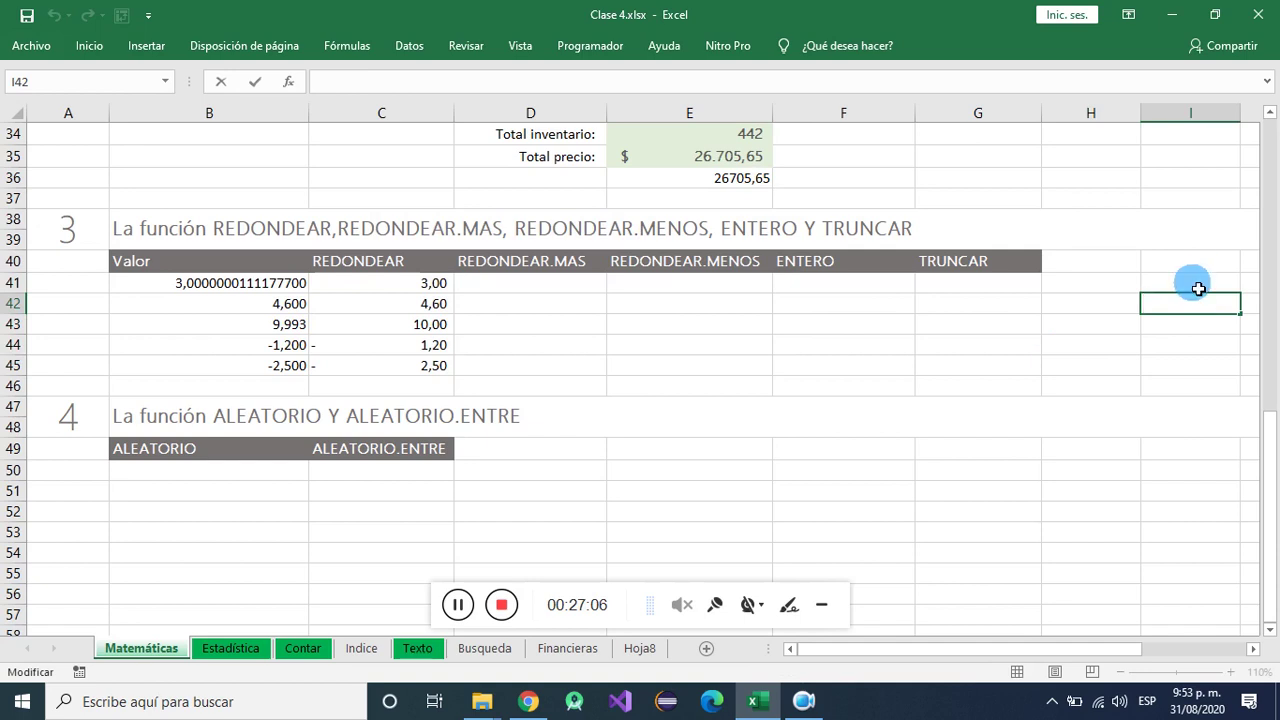
{"action": "left_click", "coordinate": [1191, 291]}
{"action": "left_click", "coordinate": [1192, 291]}
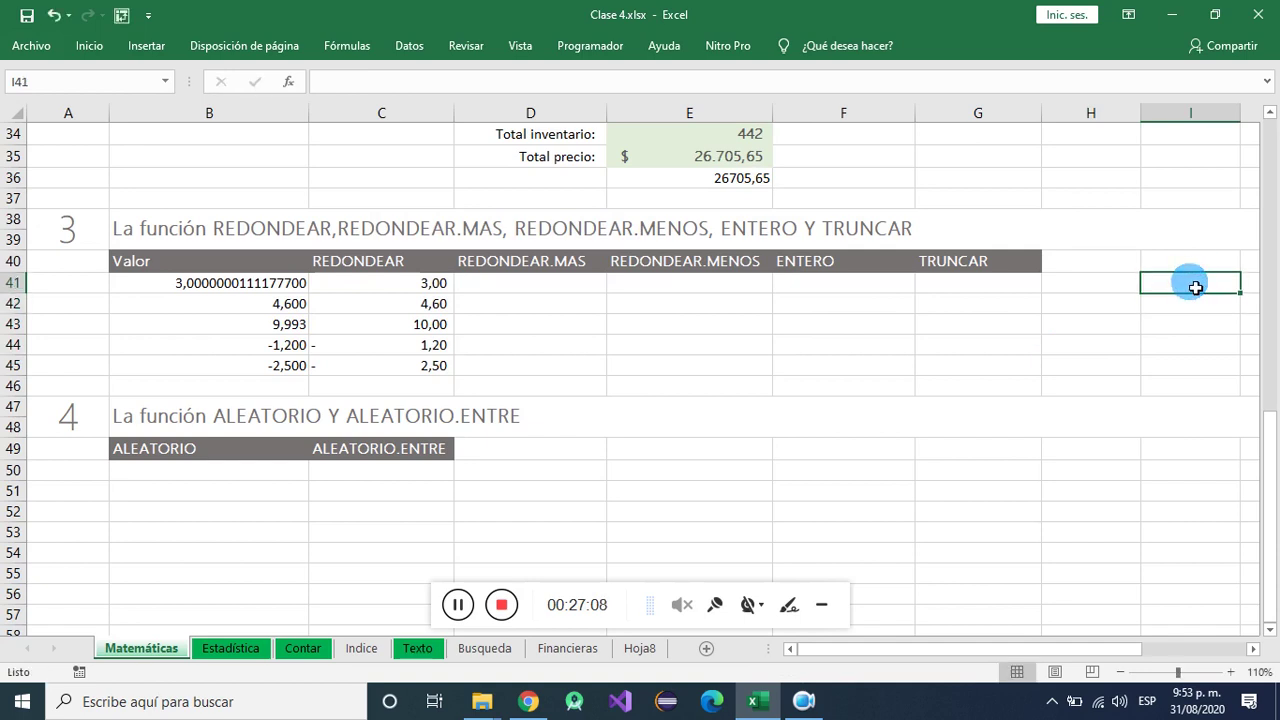
{"action": "right_click", "coordinate": [1194, 287]}
{"action": "left_click", "coordinate": [1157, 226]}
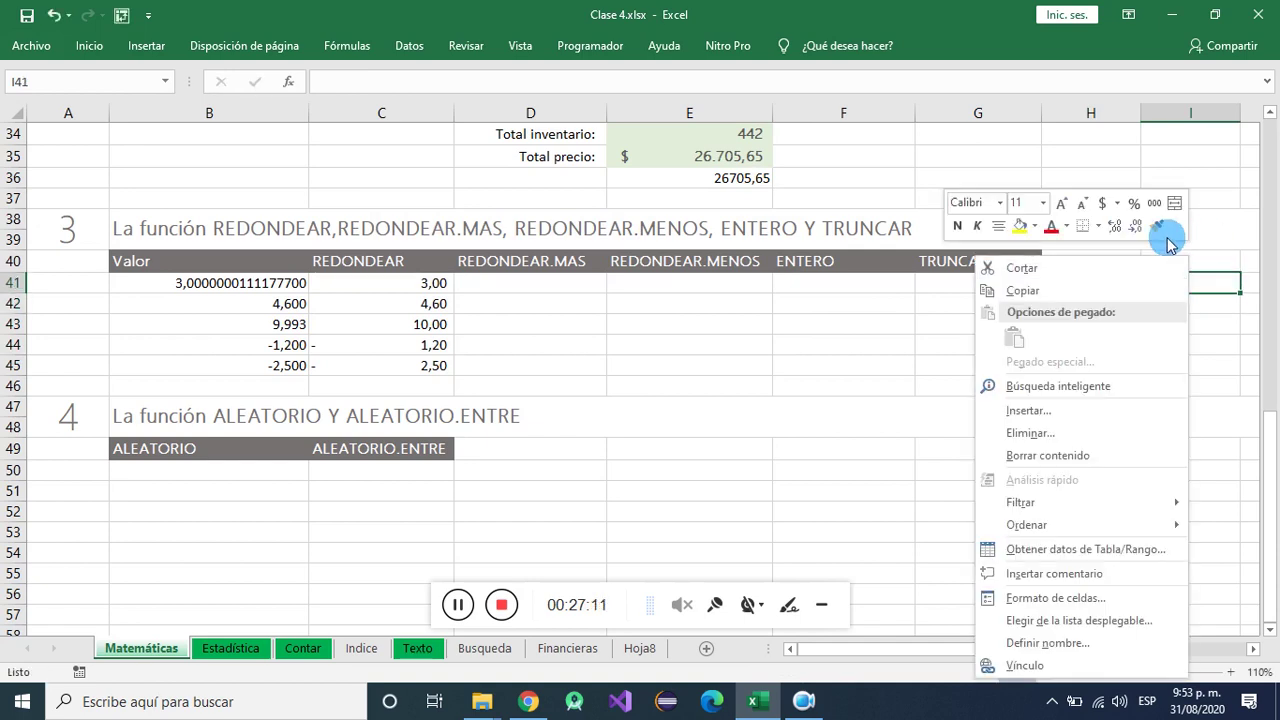
{"action": "left_click", "coordinate": [430, 285]}
{"action": "left_click_drag", "start_coordinate": [430, 326], "coordinate": [414, 363]}
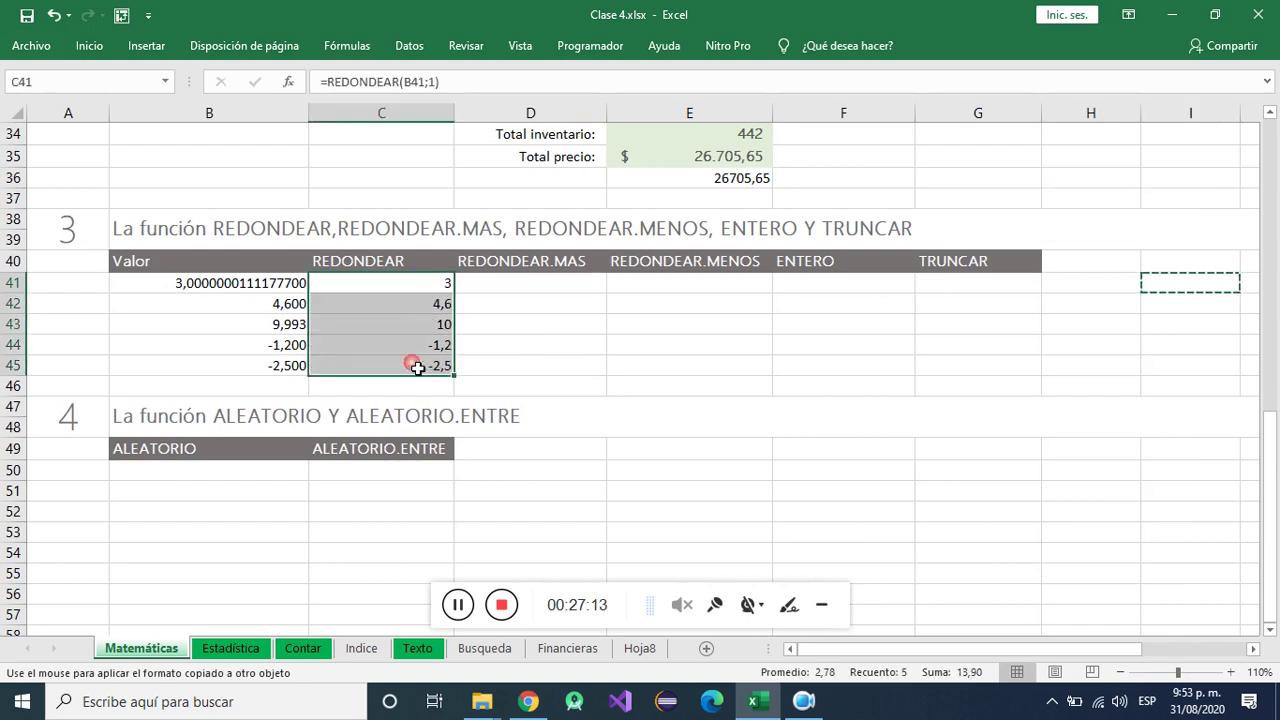
{"action": "left_click", "coordinate": [428, 303]}
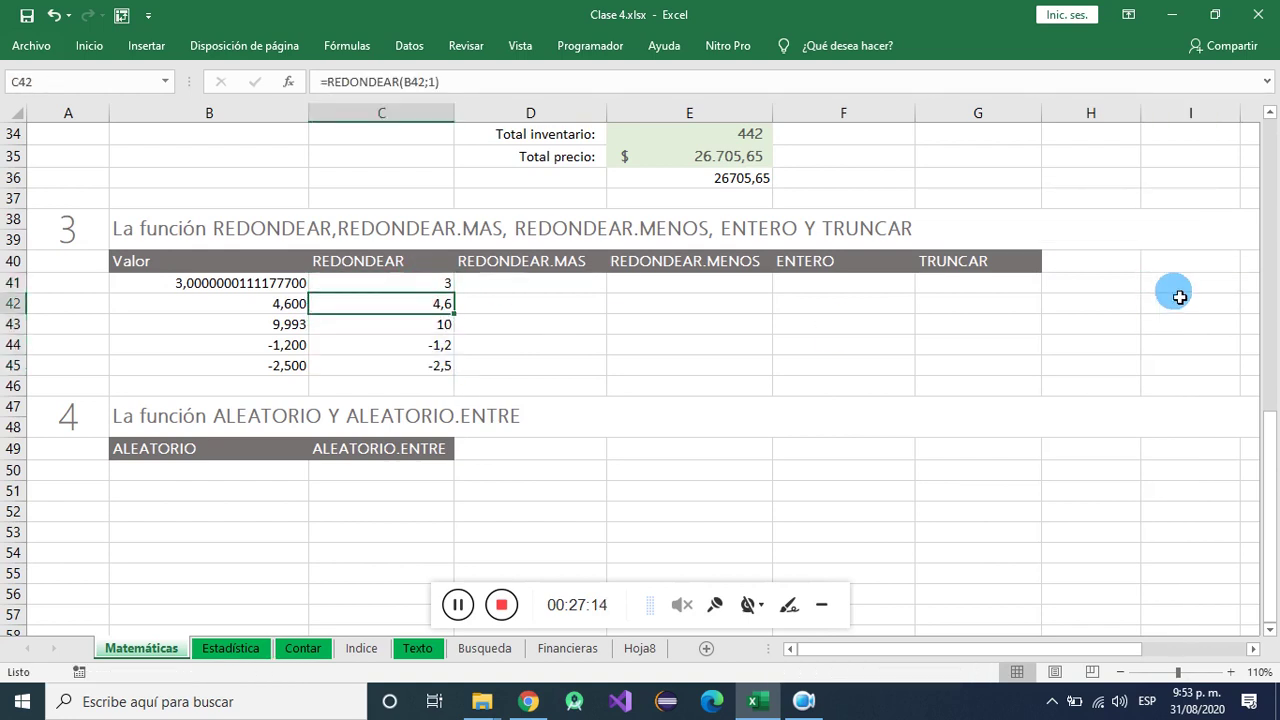
{"action": "left_click_drag", "start_coordinate": [435, 287], "coordinate": [438, 366]}
{"action": "left_click", "coordinate": [450, 308]}
{"action": "left_click", "coordinate": [442, 348]}
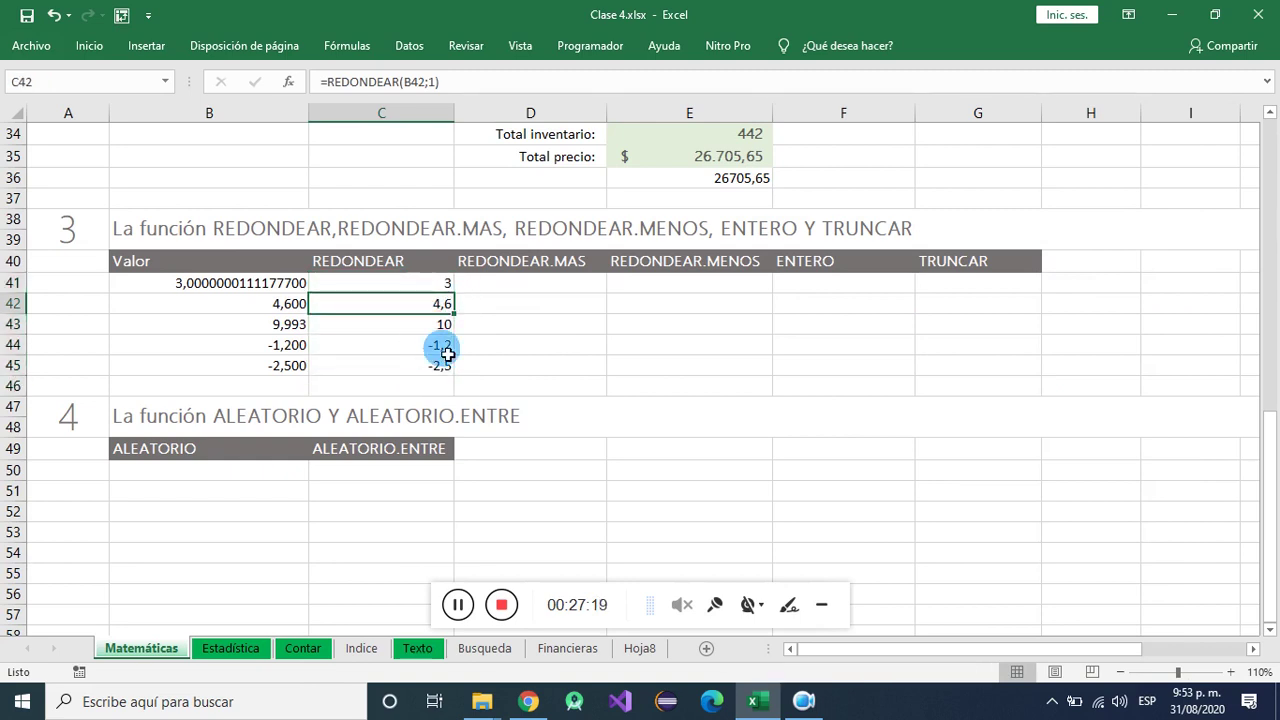
- Change the C41 formula to =REDONDEAR(B41;2) and fill it down to C45
{"action": "double_click", "coordinate": [430, 284]}
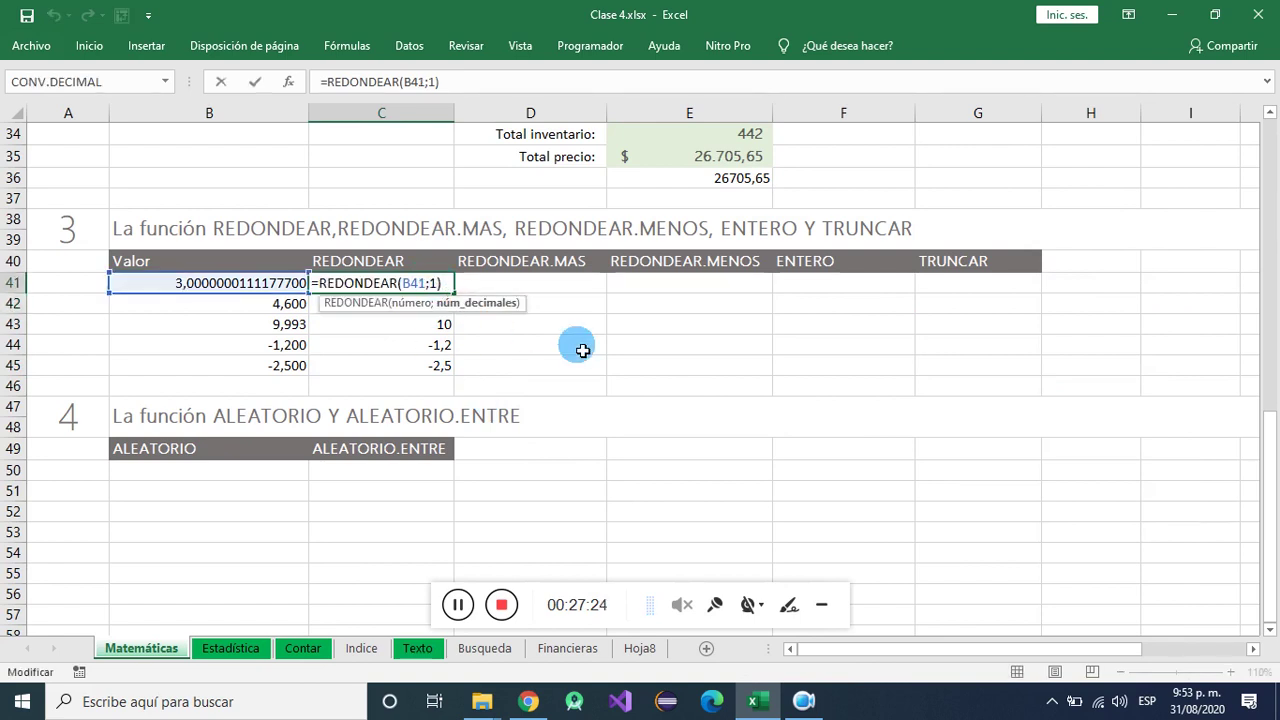
{"action": "key", "text": "Return"}
{"action": "double_click", "coordinate": [440, 283]}
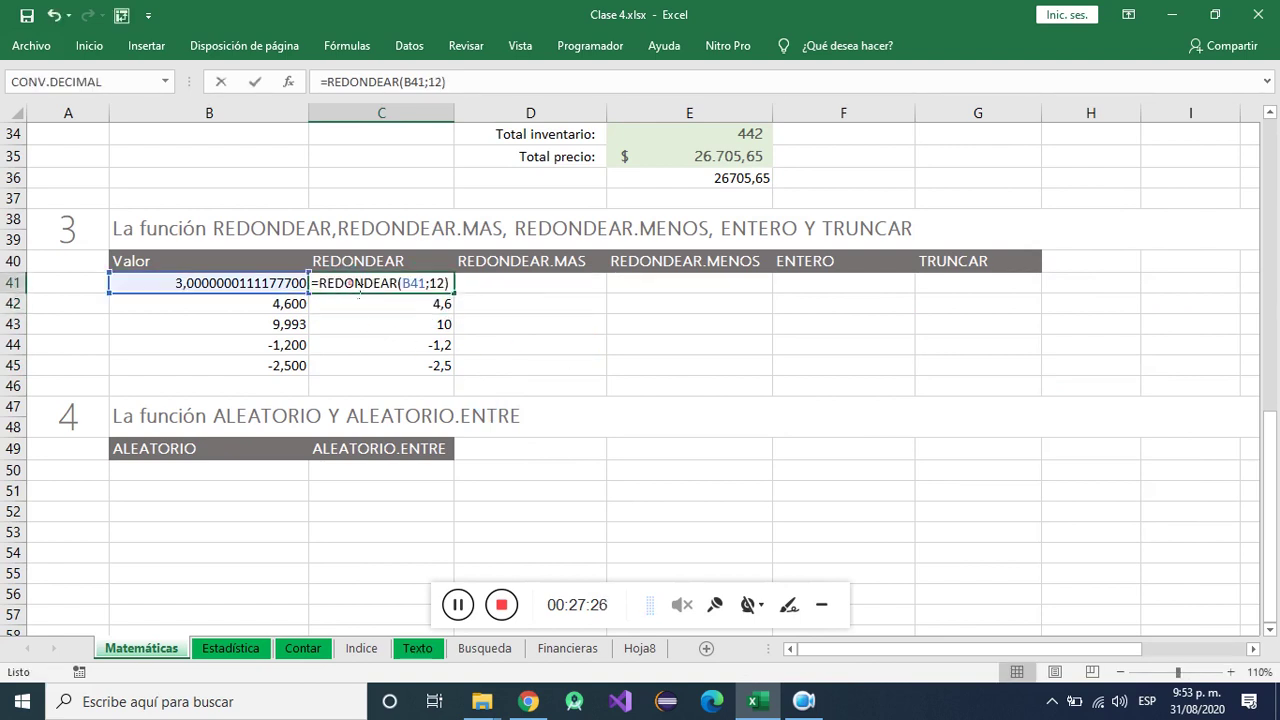
{"action": "type", "text": "2"}
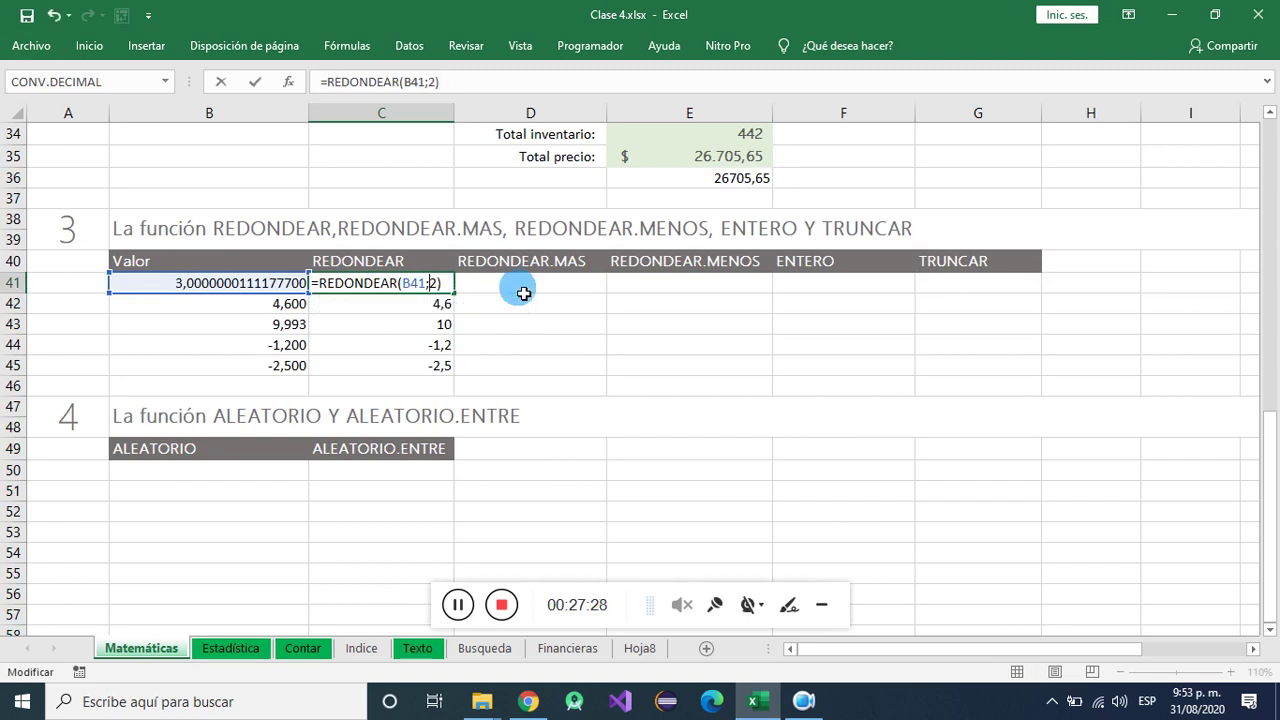
{"action": "key", "text": "Return"}
{"action": "left_click", "coordinate": [443, 285]}
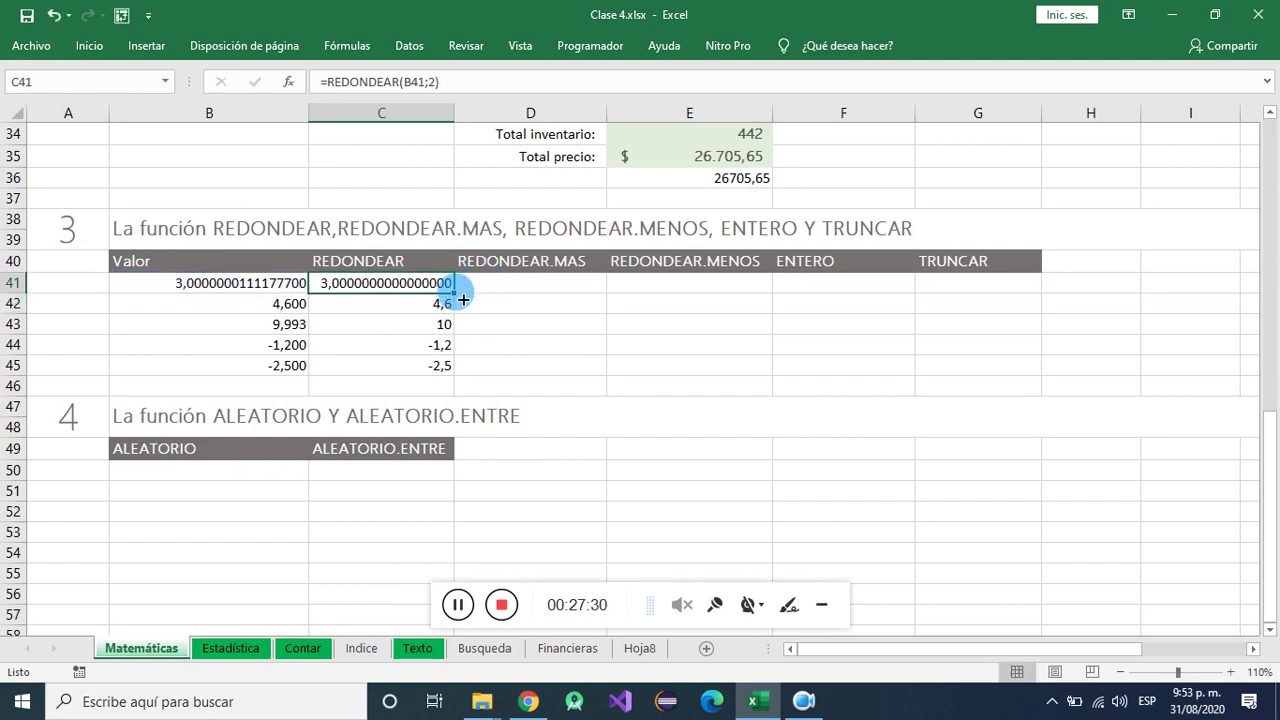
{"action": "left_click_drag", "start_coordinate": [453, 293], "coordinate": [456, 374]}
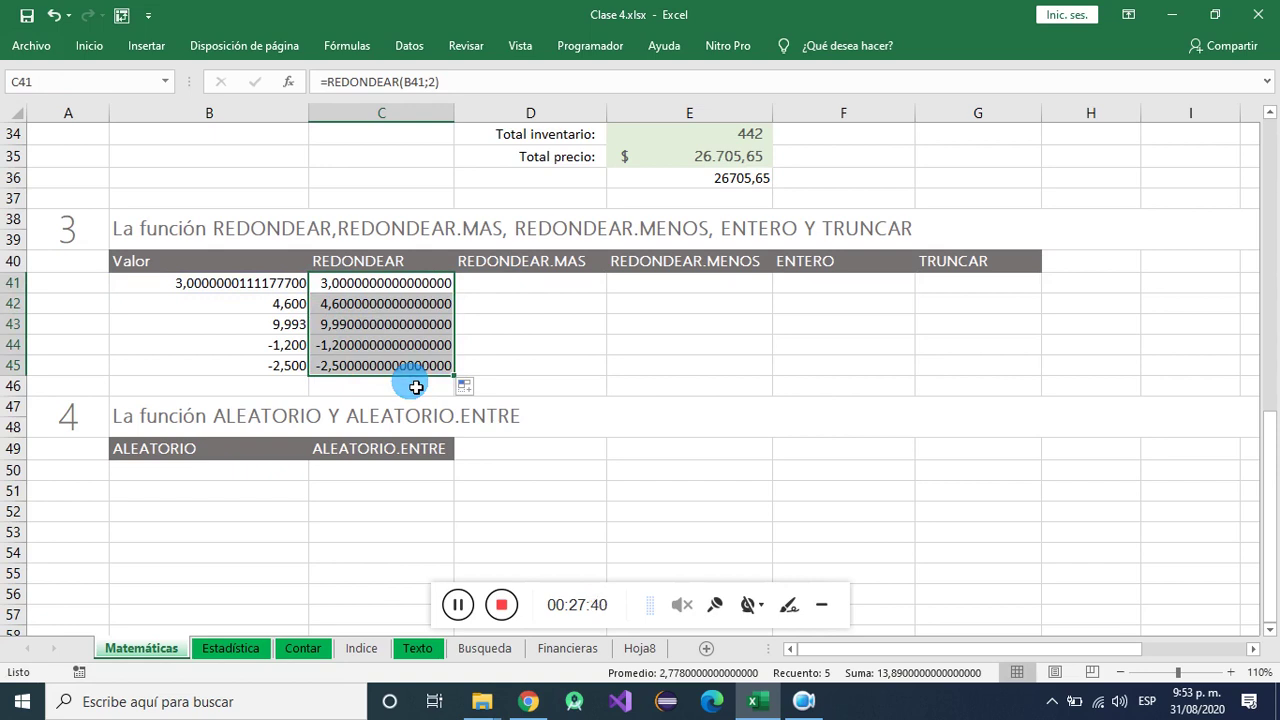
- Reduce the displayed decimals of the REDONDEAR results in C41:C45 to three
{"action": "double_click", "coordinate": [395, 290]}
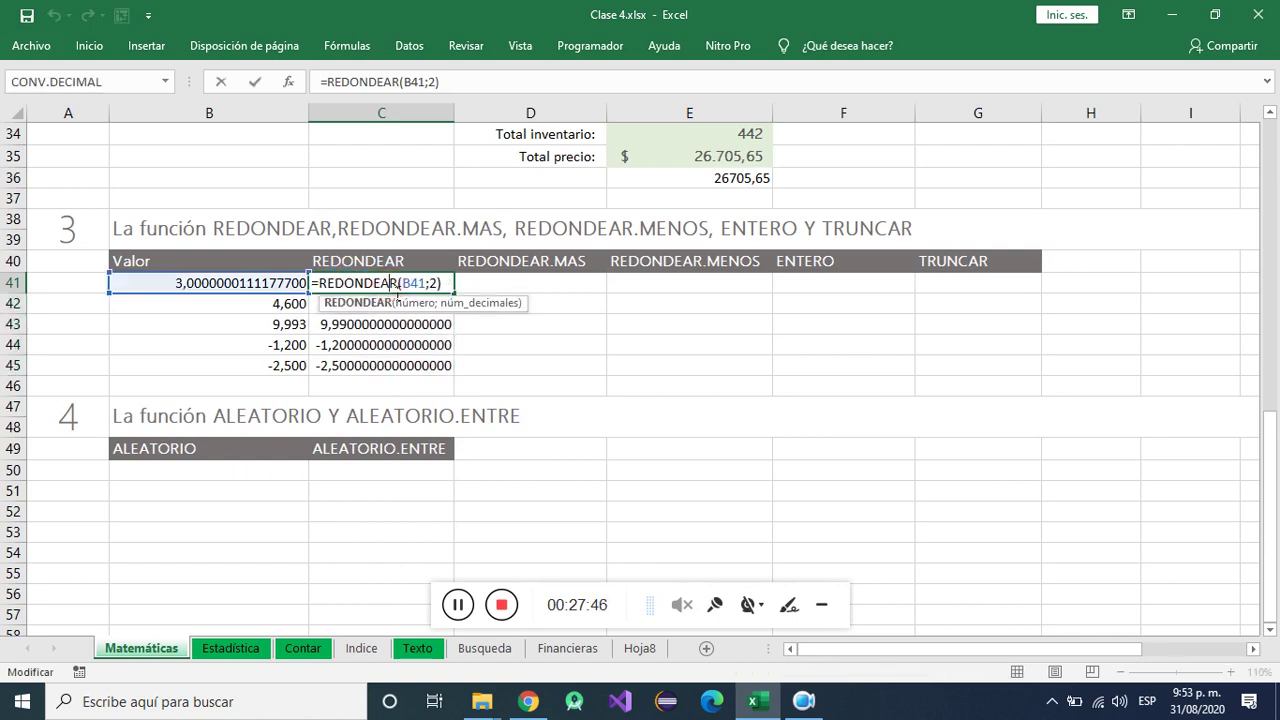
{"action": "key", "text": "Return"}
{"action": "left_click_drag", "start_coordinate": [437, 290], "coordinate": [437, 376]}
{"action": "right_click", "coordinate": [420, 300]}
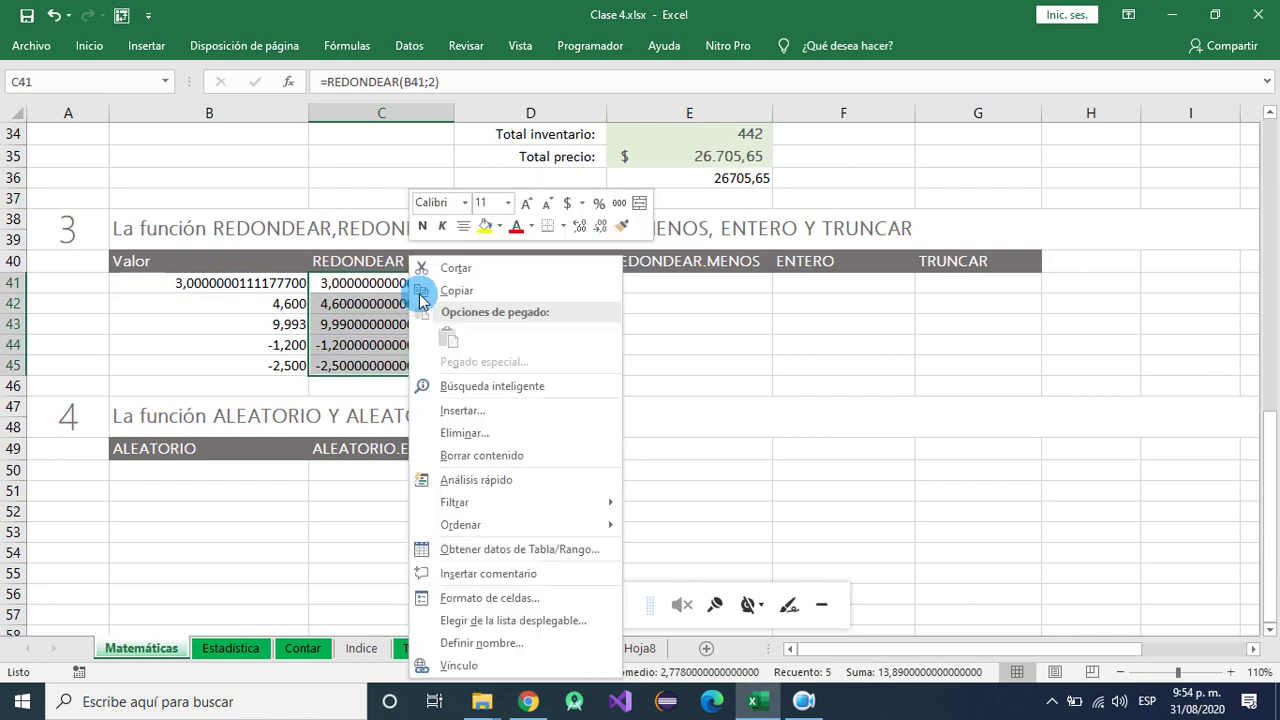
{"action": "left_click", "coordinate": [601, 227]}
{"action": "left_click", "coordinate": [601, 227]}
{"action": "left_click", "coordinate": [601, 227]}
{"action": "left_click", "coordinate": [601, 227]}
{"action": "left_click", "coordinate": [601, 227]}
{"action": "left_click", "coordinate": [601, 227]}
{"action": "left_click", "coordinate": [601, 227]}
{"action": "left_click", "coordinate": [601, 227]}
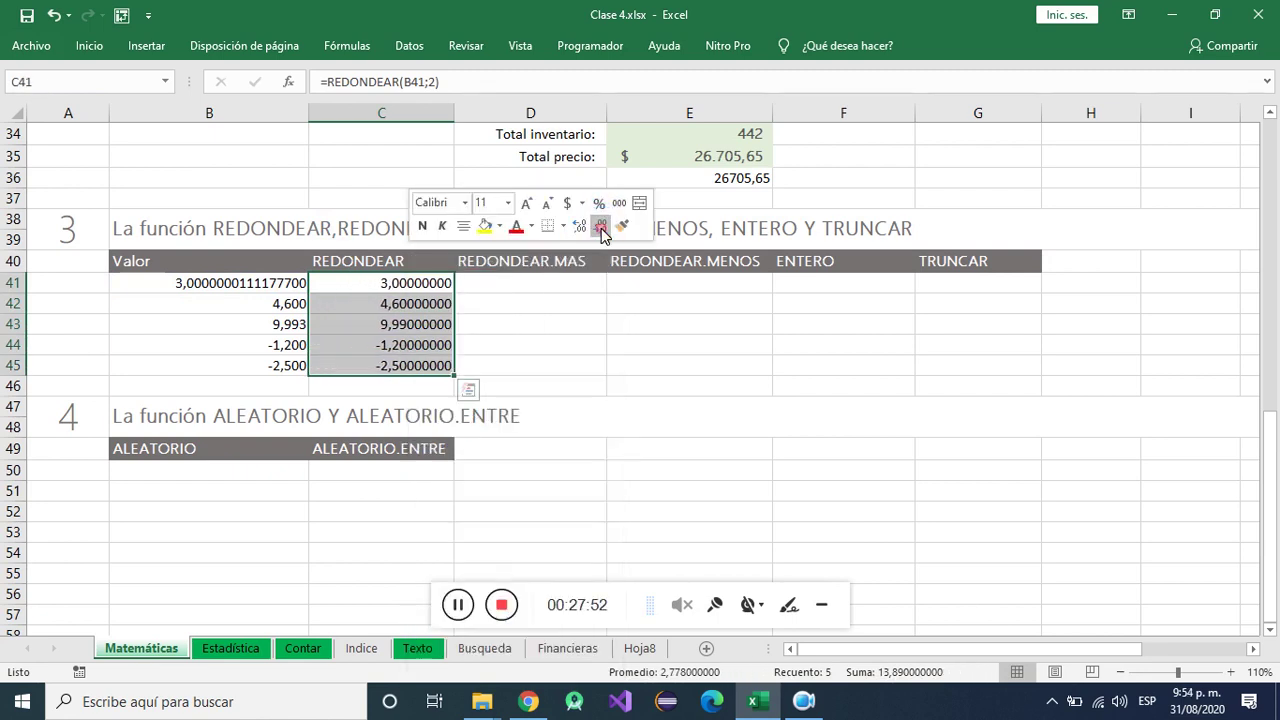
{"action": "left_click", "coordinate": [601, 227]}
{"action": "left_click", "coordinate": [601, 227]}
{"action": "left_click", "coordinate": [601, 227]}
{"action": "left_click", "coordinate": [601, 227]}
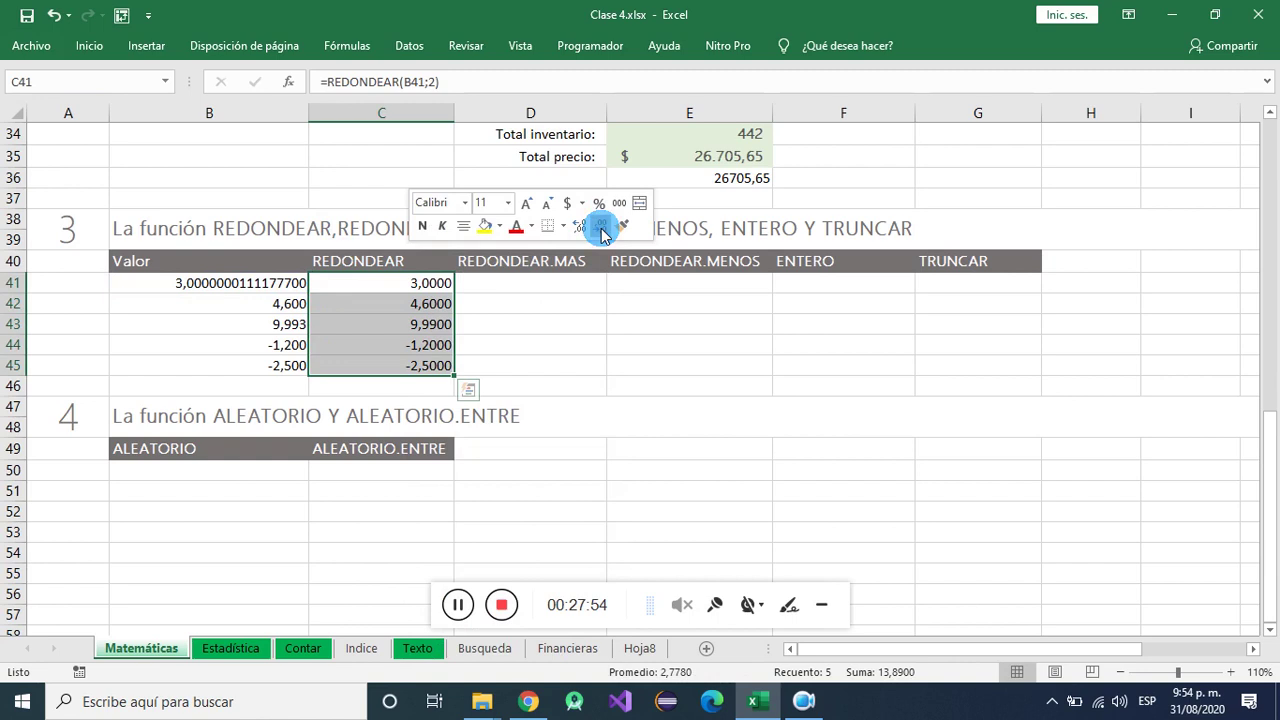
{"action": "left_click", "coordinate": [601, 227]}
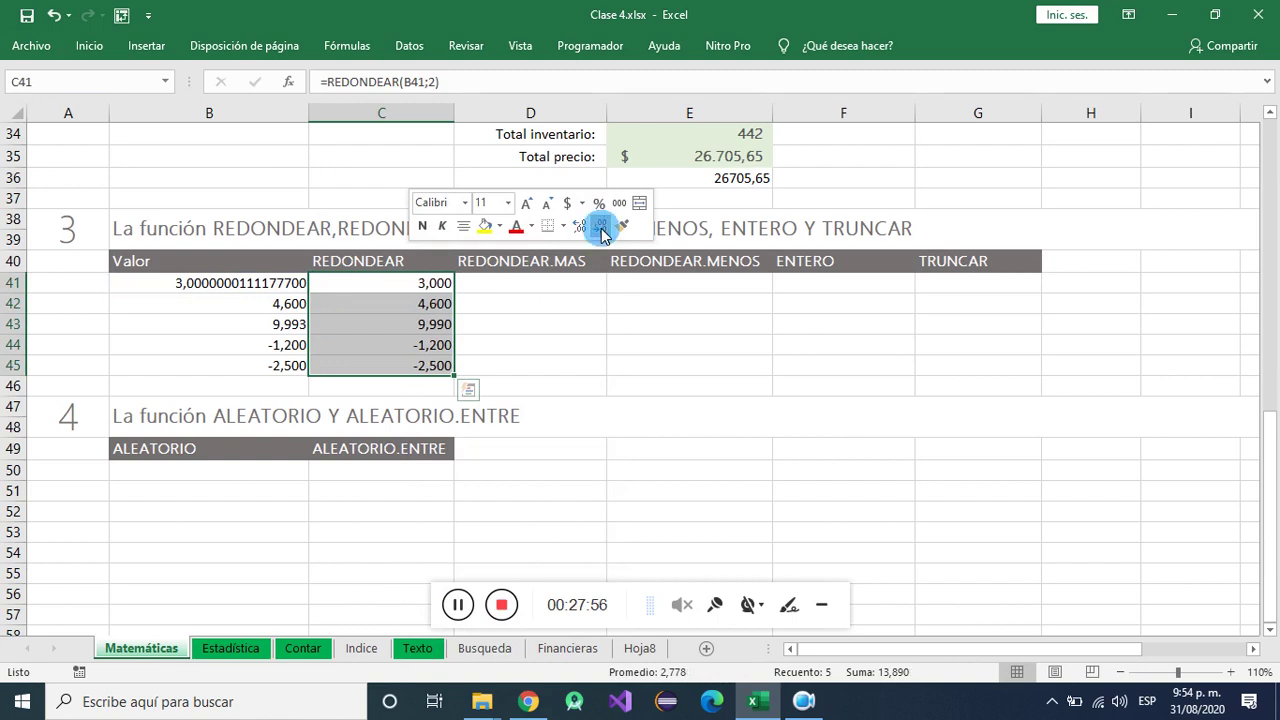
{"action": "left_click", "coordinate": [527, 366]}
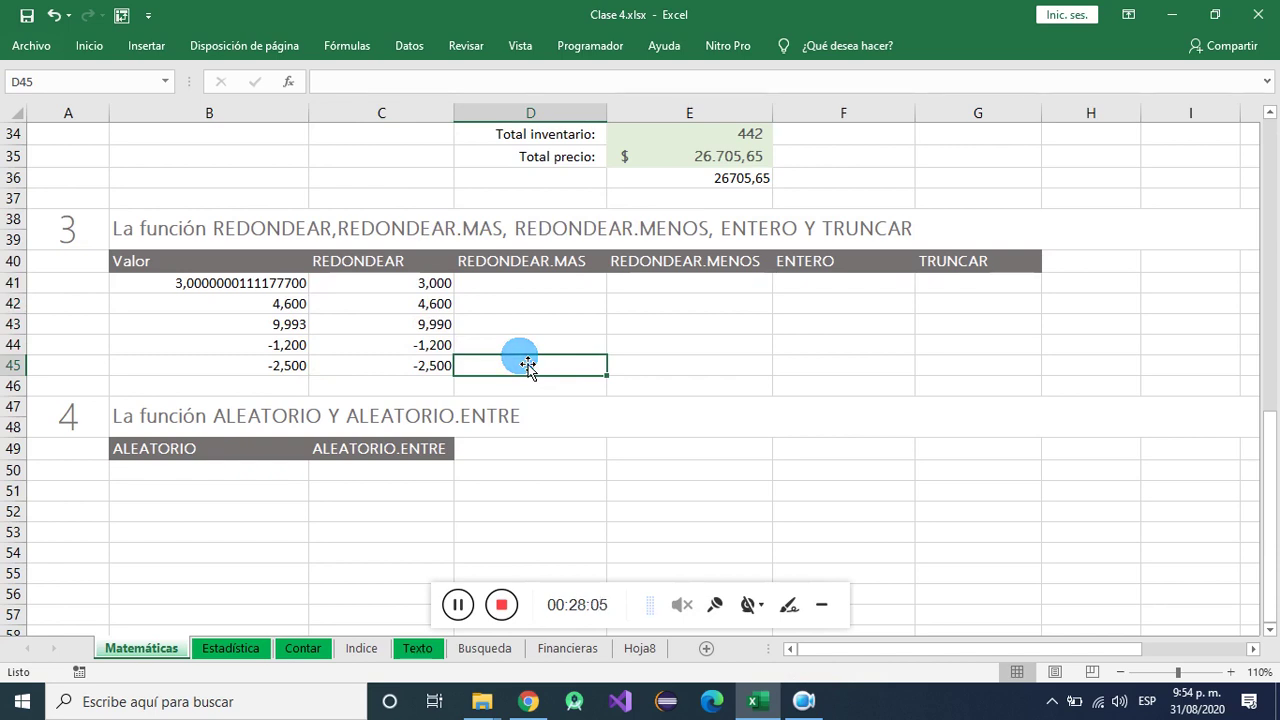
- Set the C41 formula to =REDONDEAR(B41;0), fill it down to C45 and compare the results with the values in column B
{"action": "left_click", "coordinate": [293, 310]}
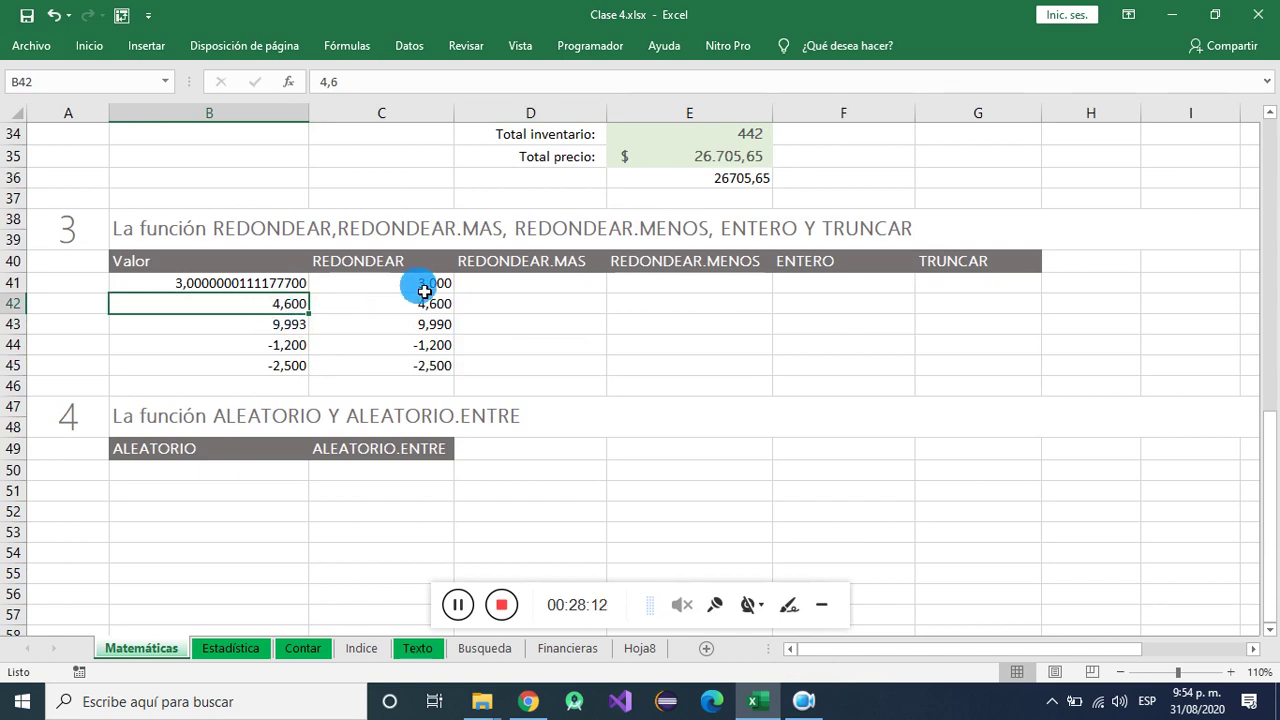
{"action": "left_click_drag", "start_coordinate": [425, 291], "coordinate": [416, 366]}
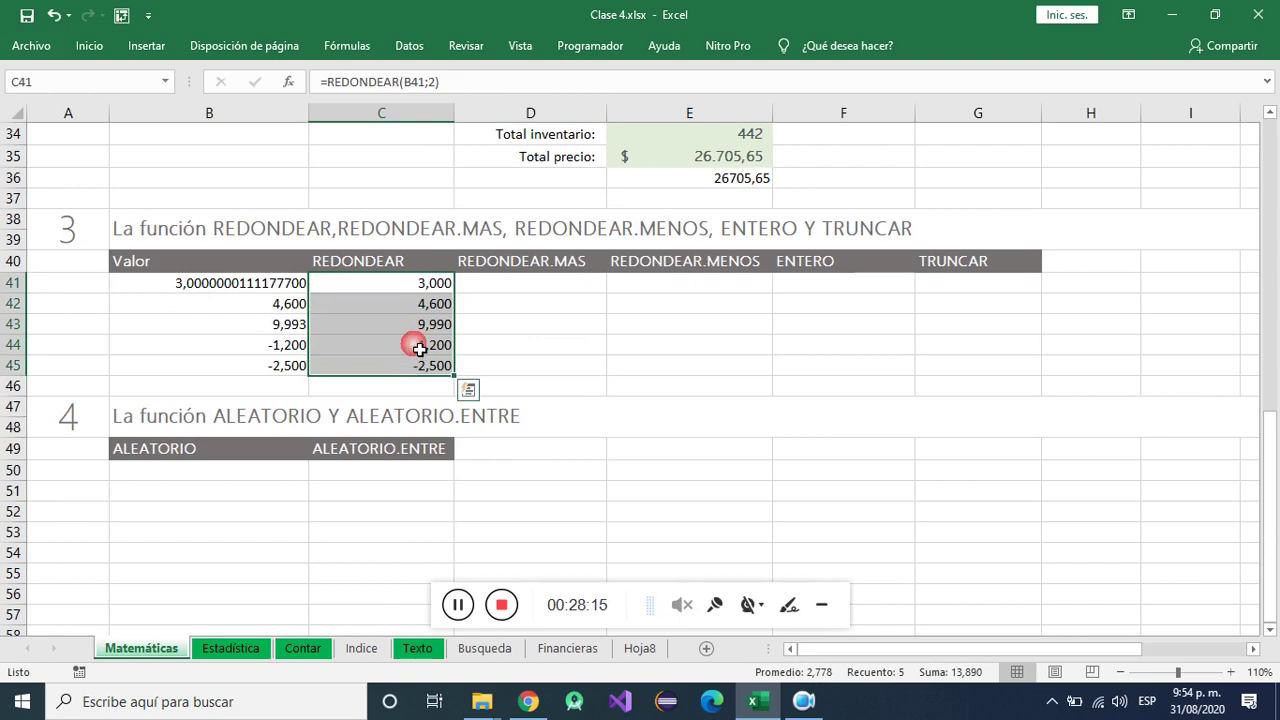
{"action": "double_click", "coordinate": [432, 288]}
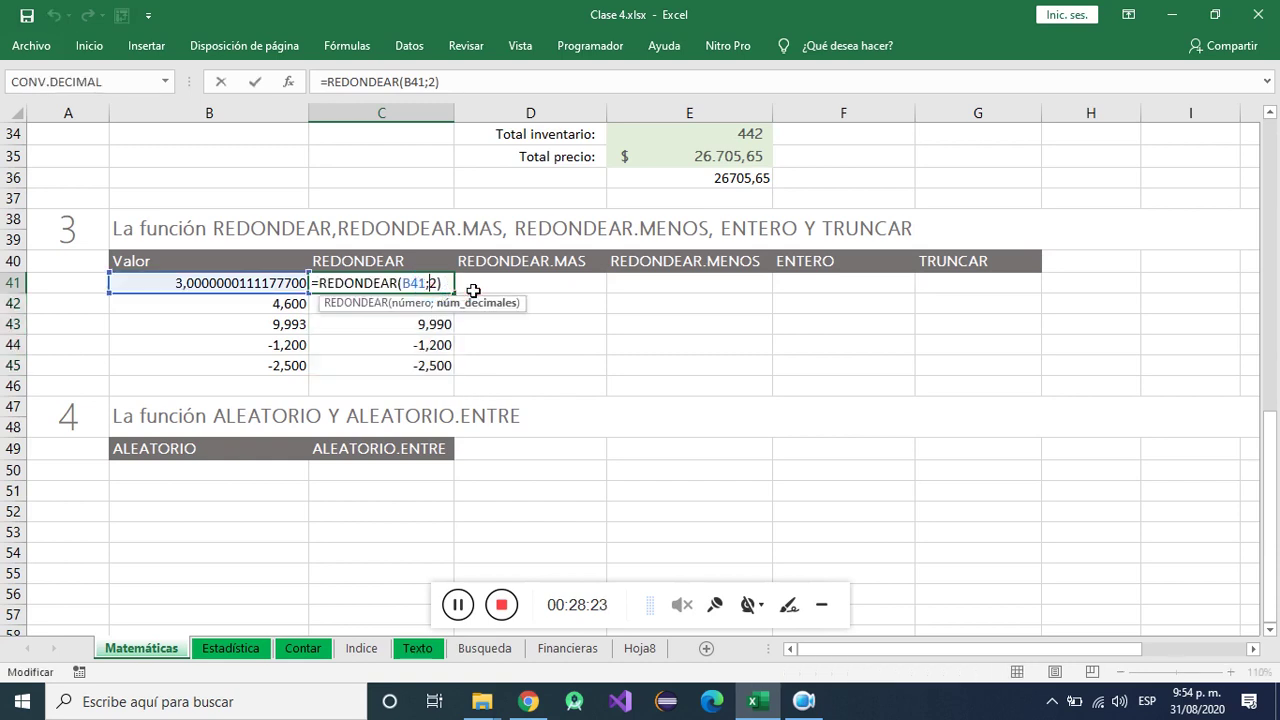
{"action": "key", "text": "Return"}
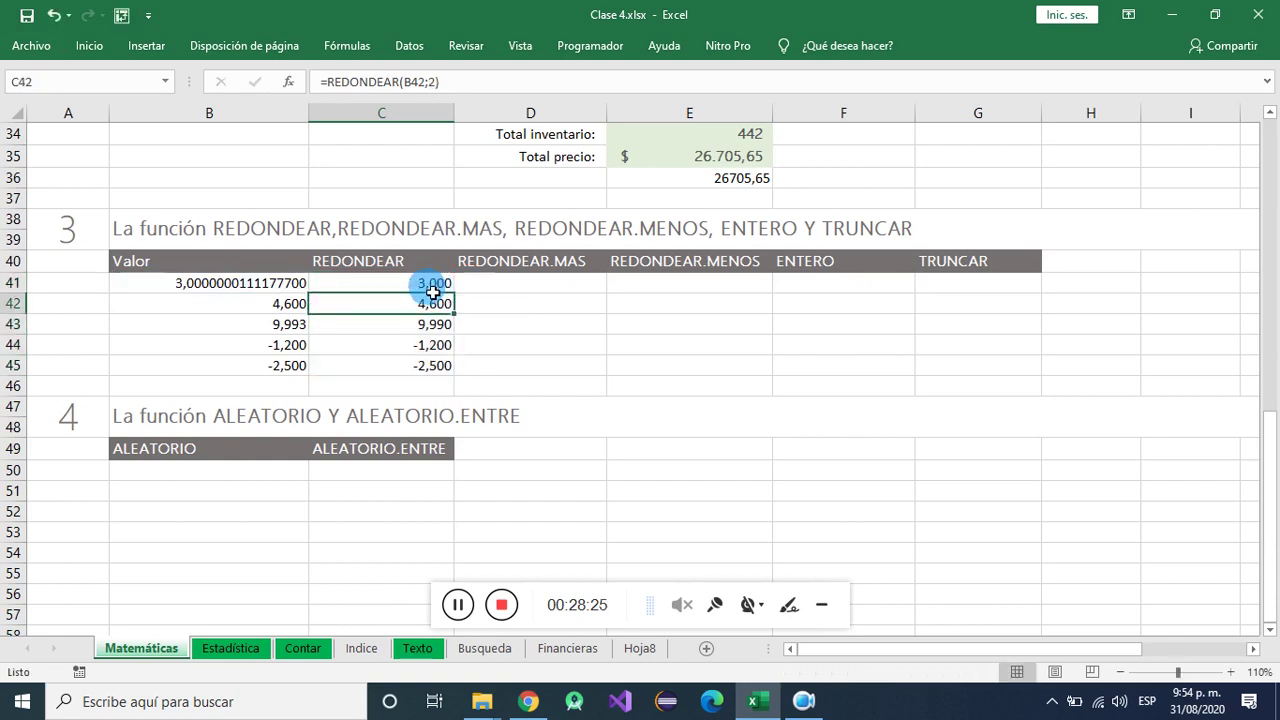
{"action": "left_click", "coordinate": [430, 286]}
{"action": "left_click_drag", "start_coordinate": [465, 297], "coordinate": [446, 366]}
{"action": "left_click", "coordinate": [400, 342]}
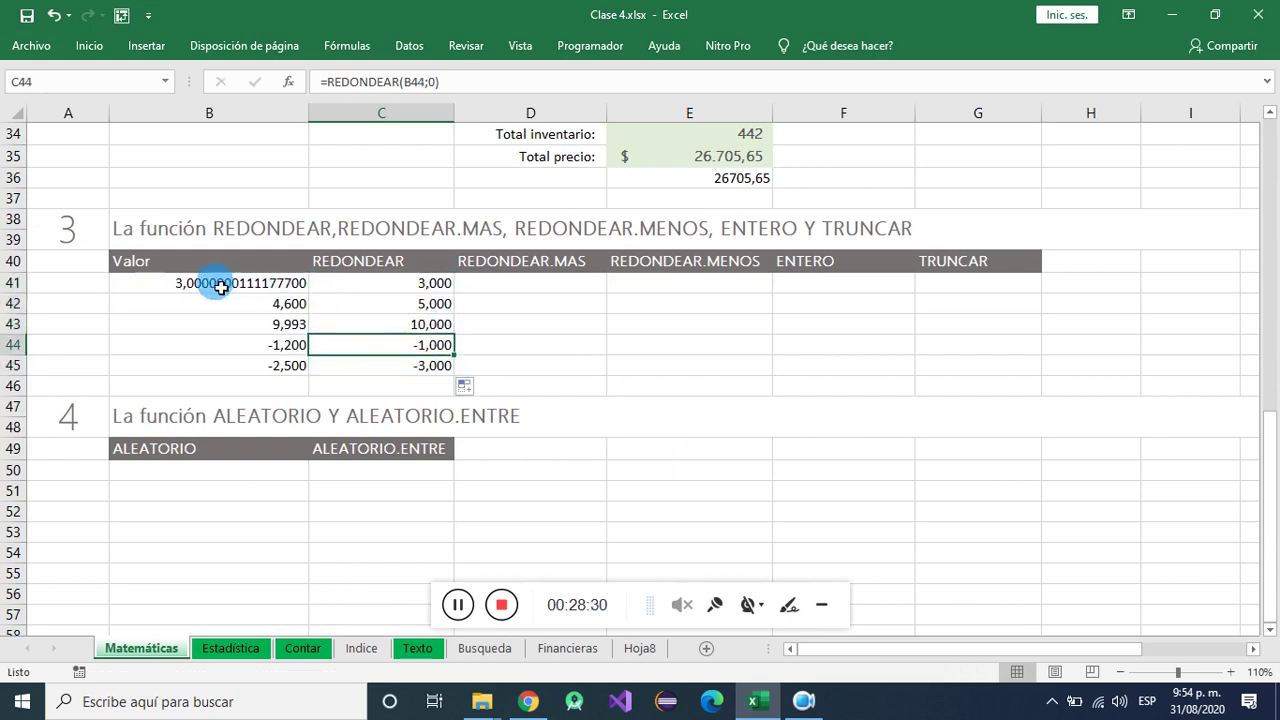
{"action": "left_click", "coordinate": [423, 290]}
{"action": "left_click", "coordinate": [265, 309]}
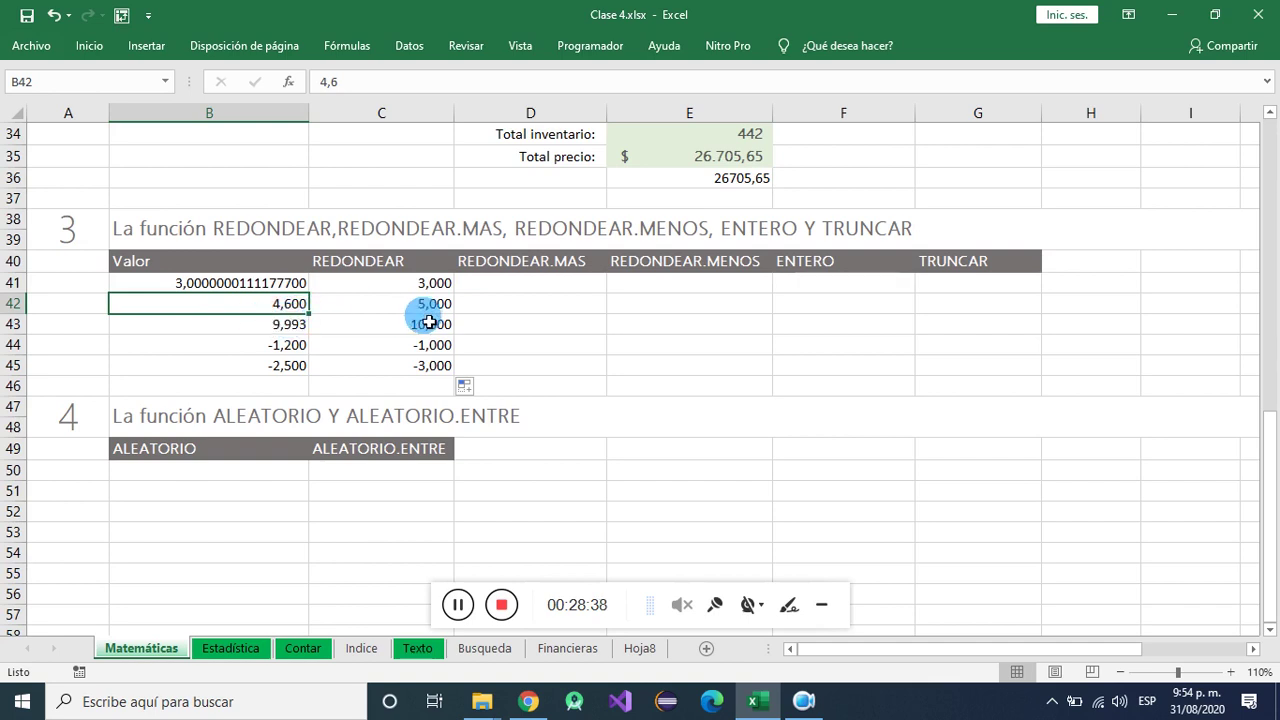
- Compare the value in B42 with its REDONDEAR result in C42, and change B42 to 4,5
{"action": "left_click", "coordinate": [430, 304]}
{"action": "left_click", "coordinate": [278, 304]}
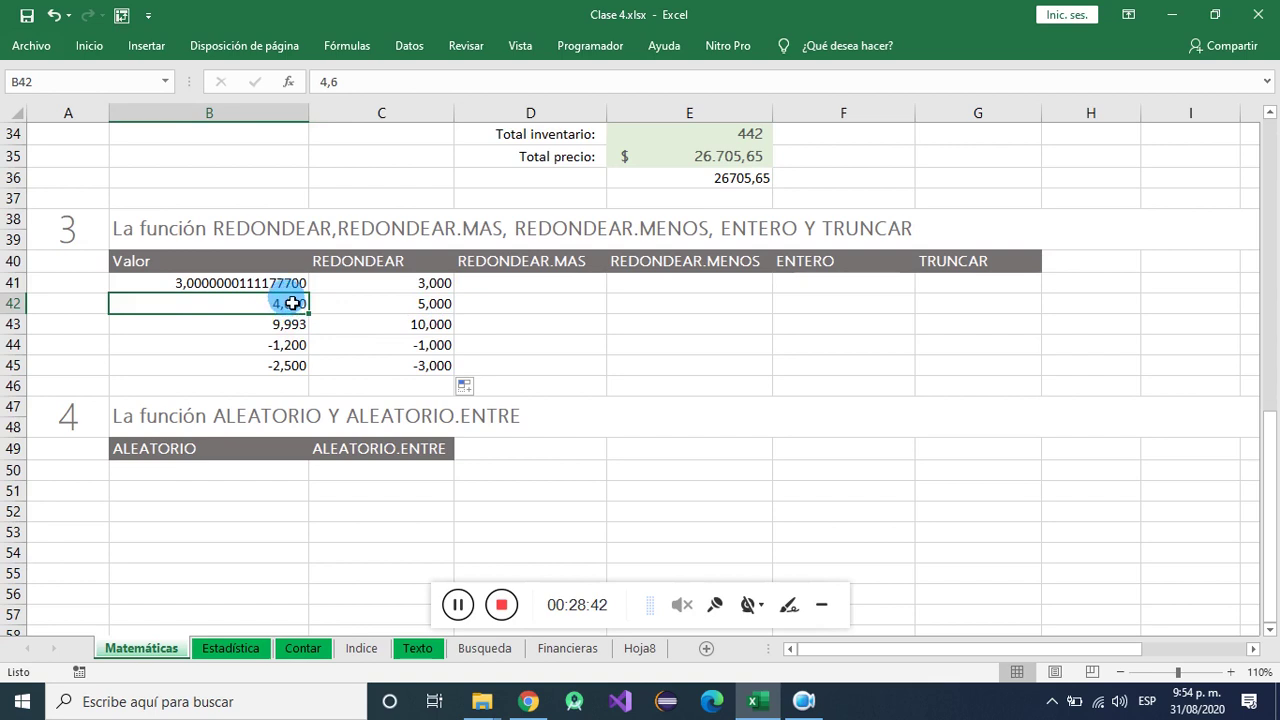
{"action": "left_click", "coordinate": [390, 306]}
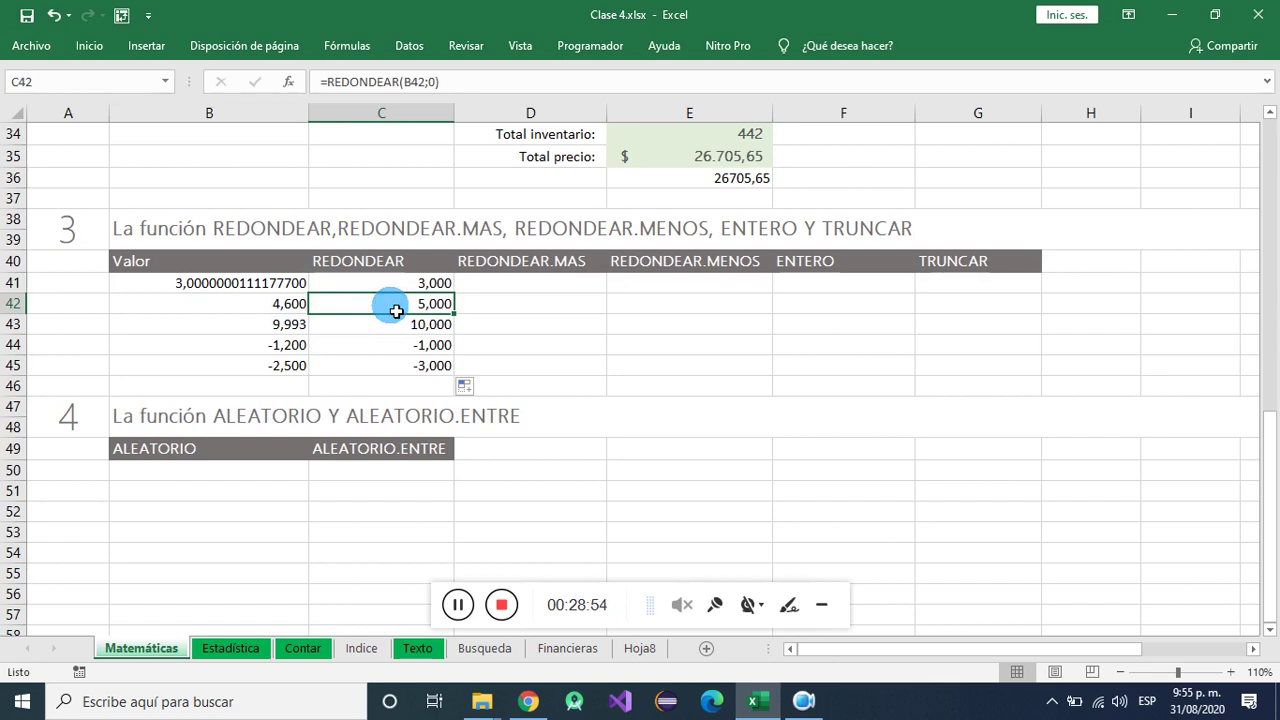
{"action": "double_click", "coordinate": [288, 305]}
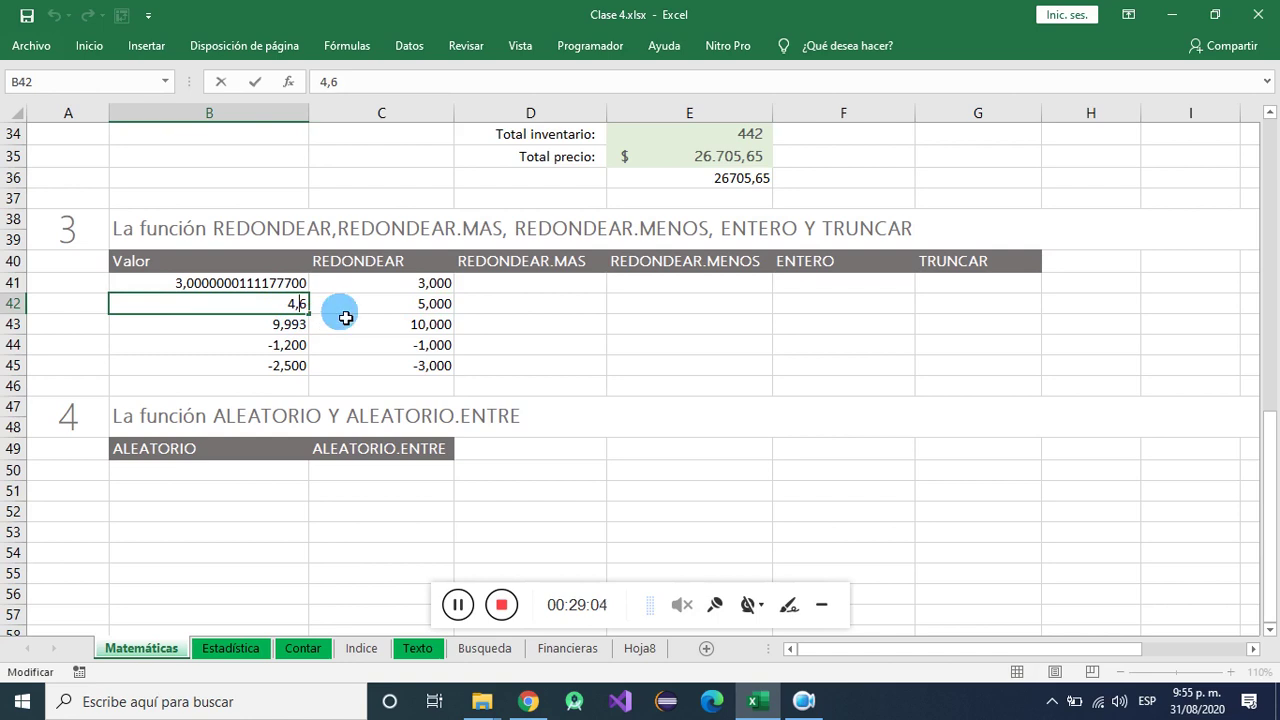
{"action": "key", "text": "BackSpace"}
{"action": "key", "text": "Down"}
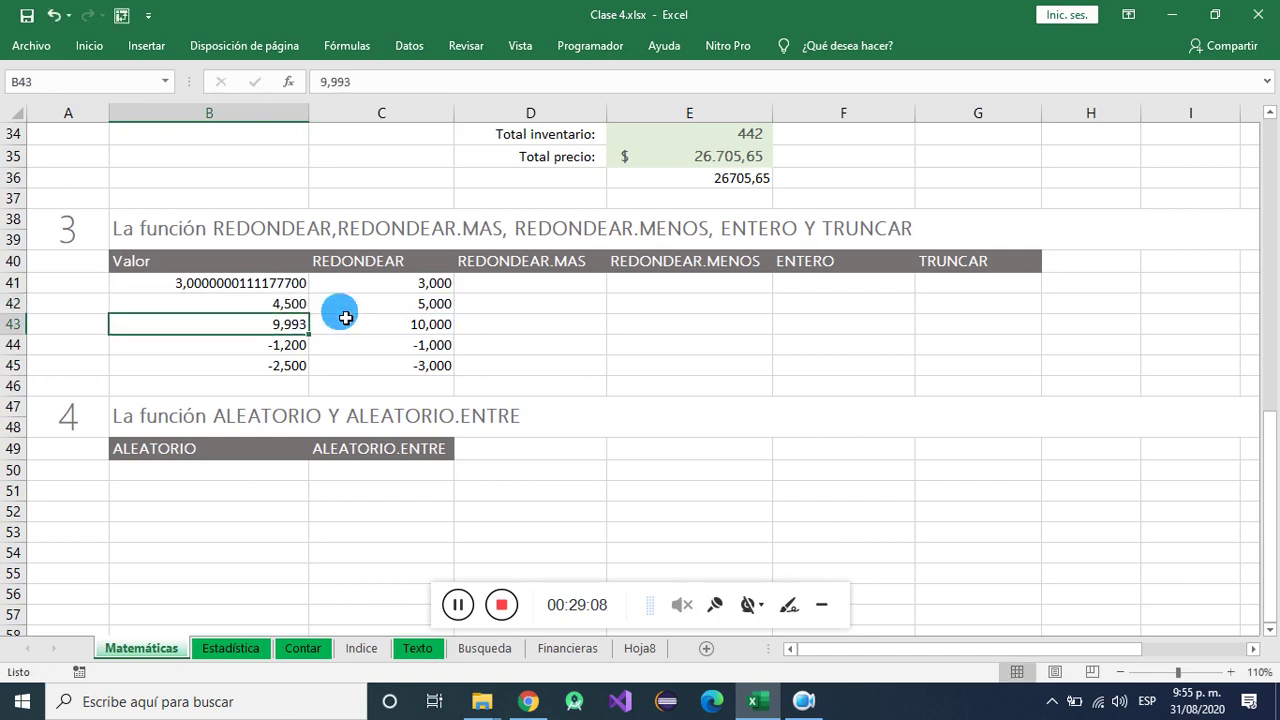
- Test the rounding in C42 by setting B42 first to 4,4 and again to 4,49
{"action": "double_click", "coordinate": [300, 305]}
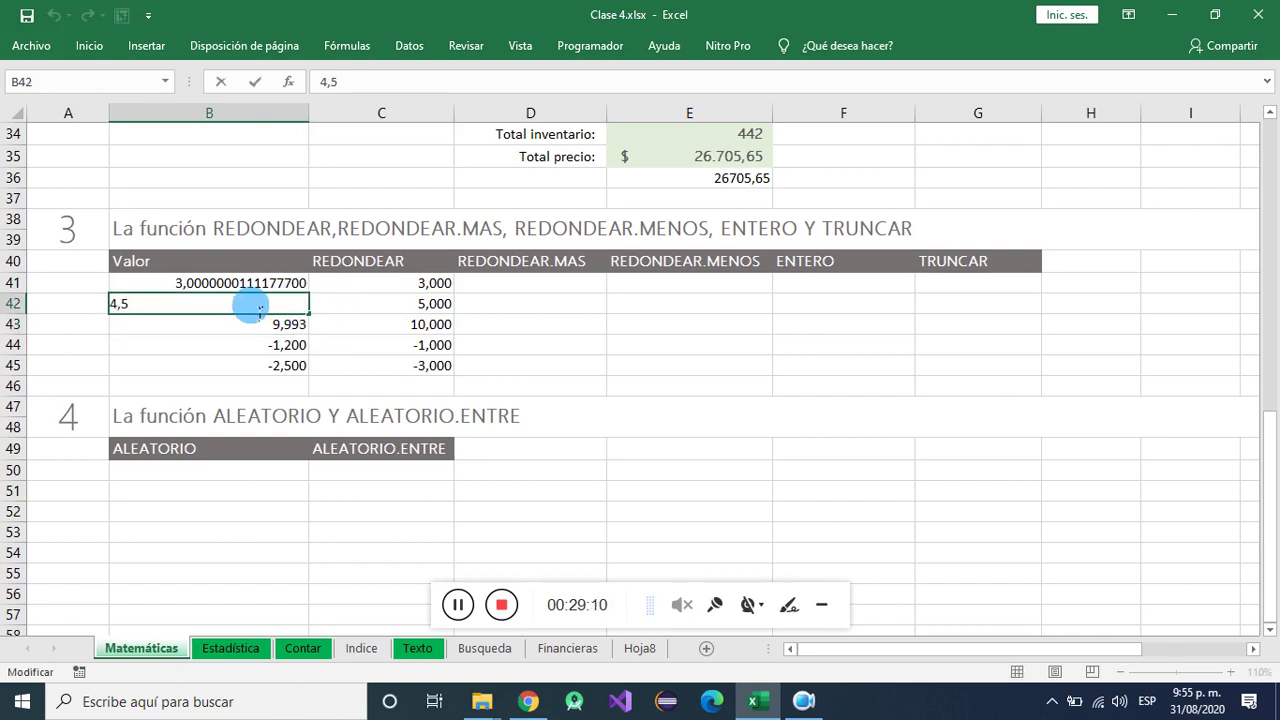
{"action": "key", "text": "Return"}
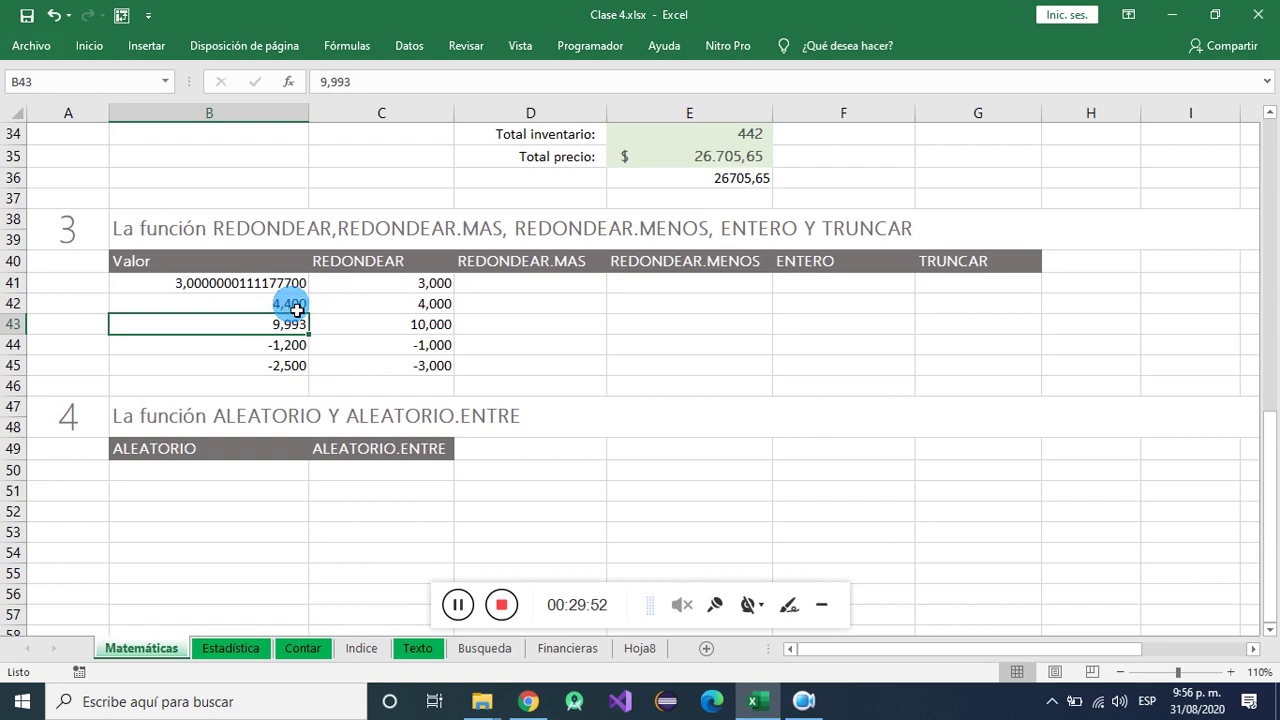
{"action": "double_click", "coordinate": [420, 305]}
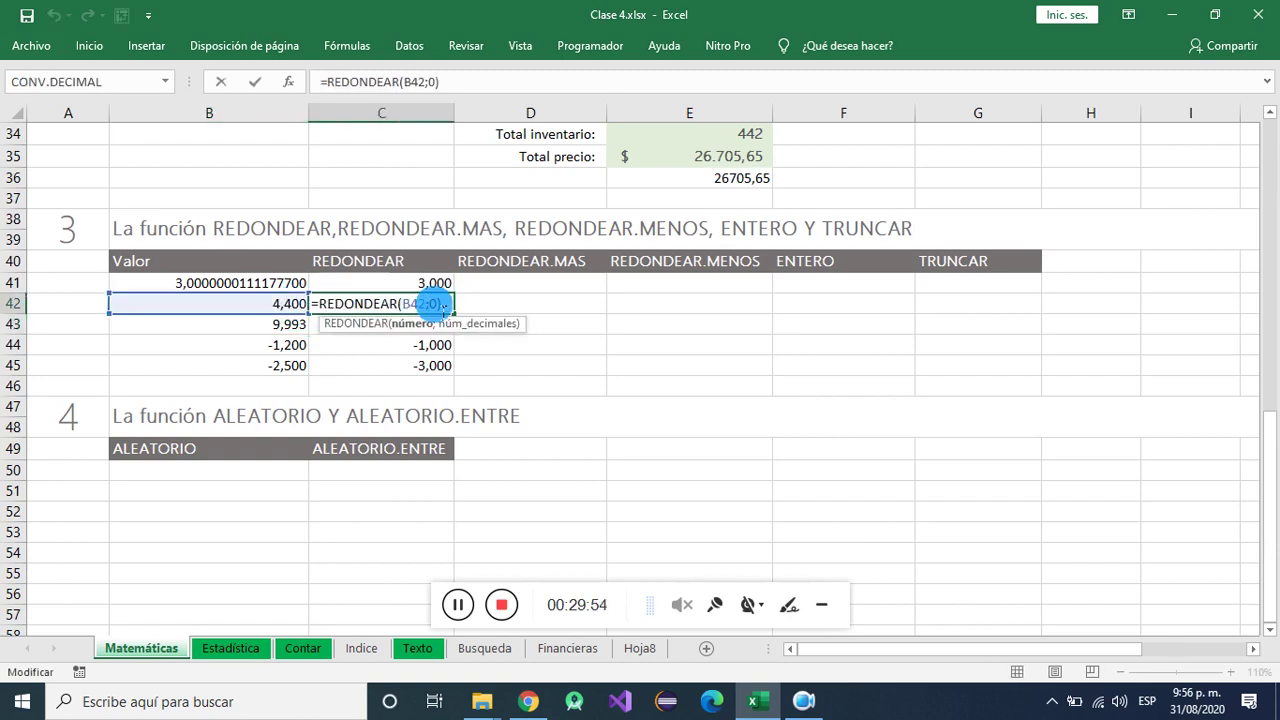
{"action": "left_click", "coordinate": [288, 305]}
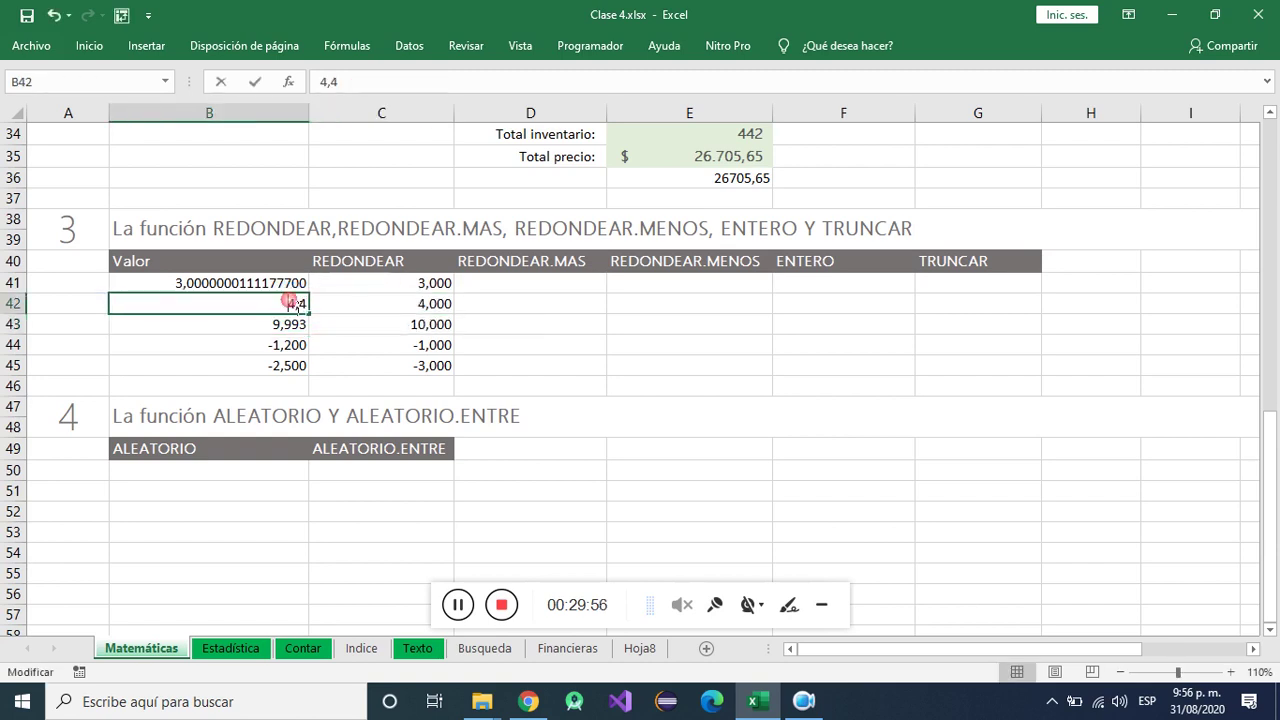
{"action": "type", "text": "9"}
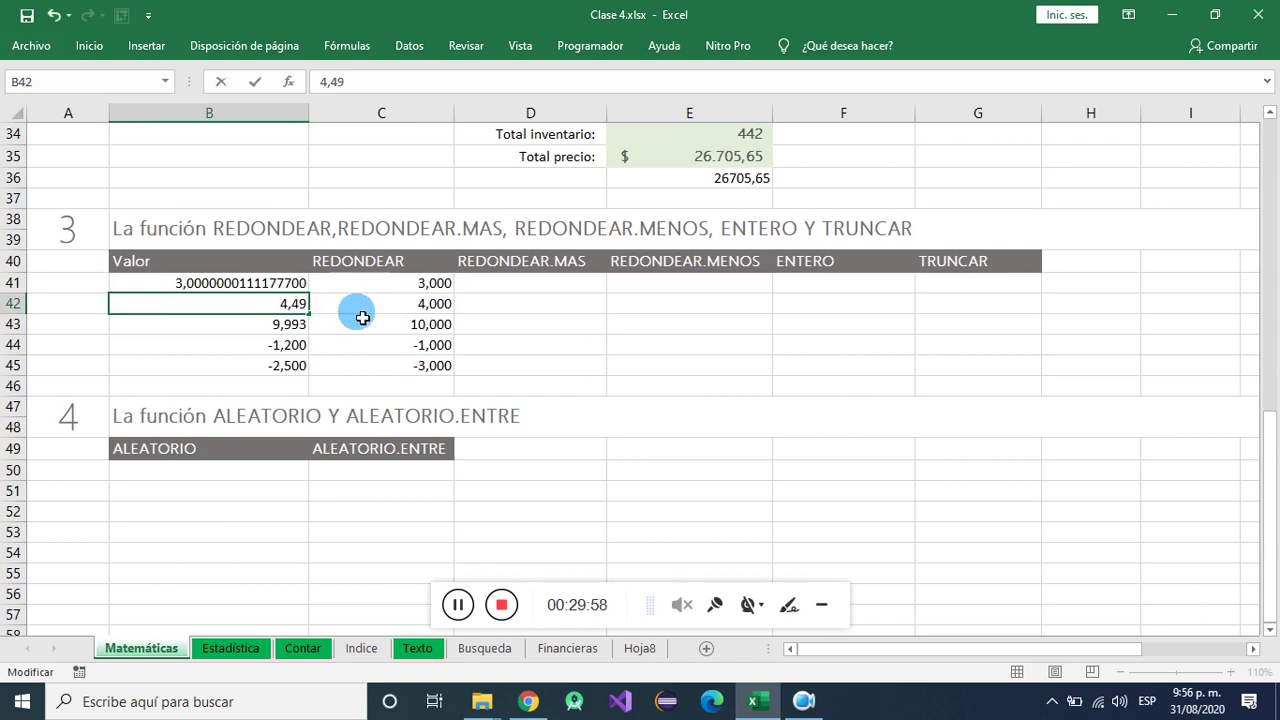
{"action": "key", "text": "Return"}
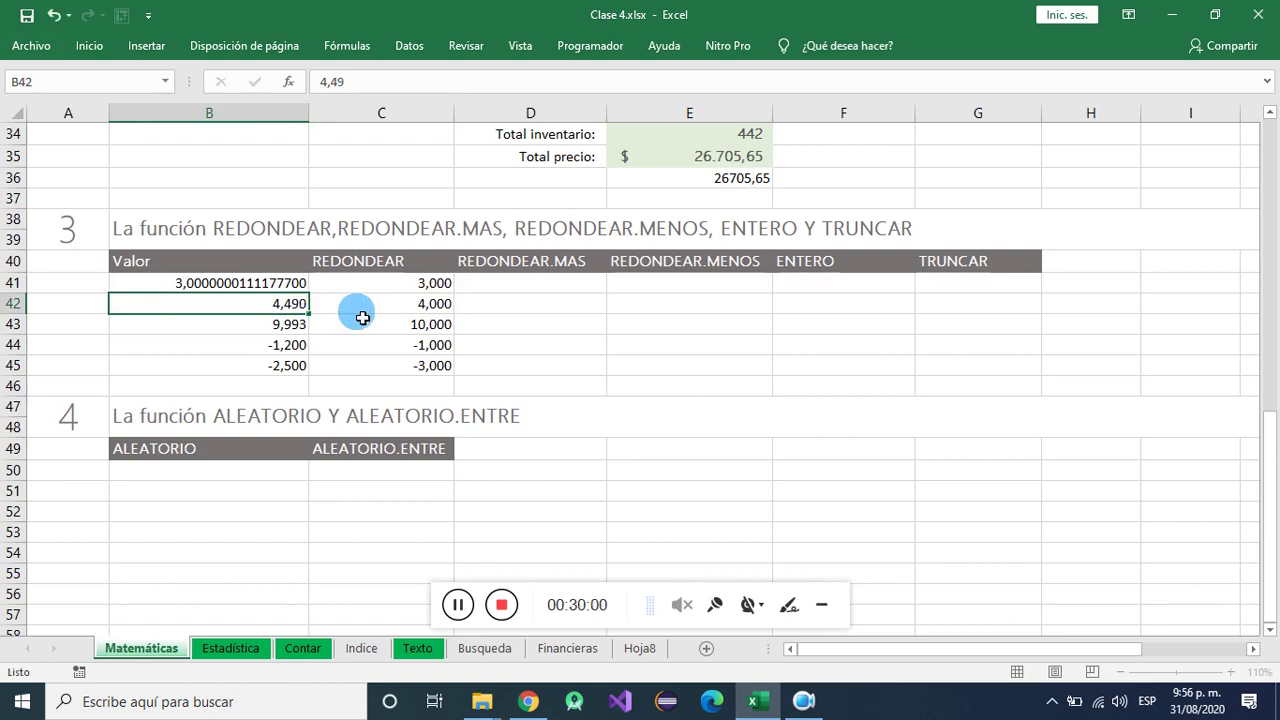
- Set the value in B42 back to 4,5
{"action": "key", "text": "Up"}
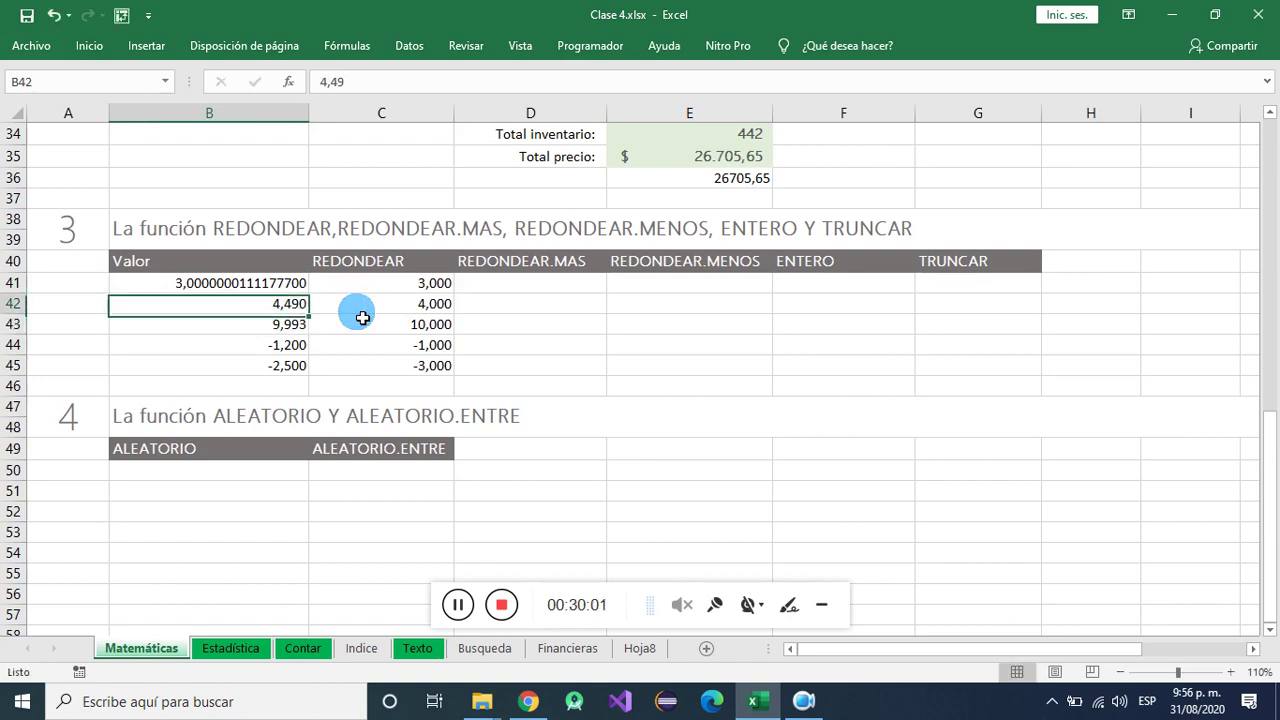
{"action": "double_click", "coordinate": [304, 309]}
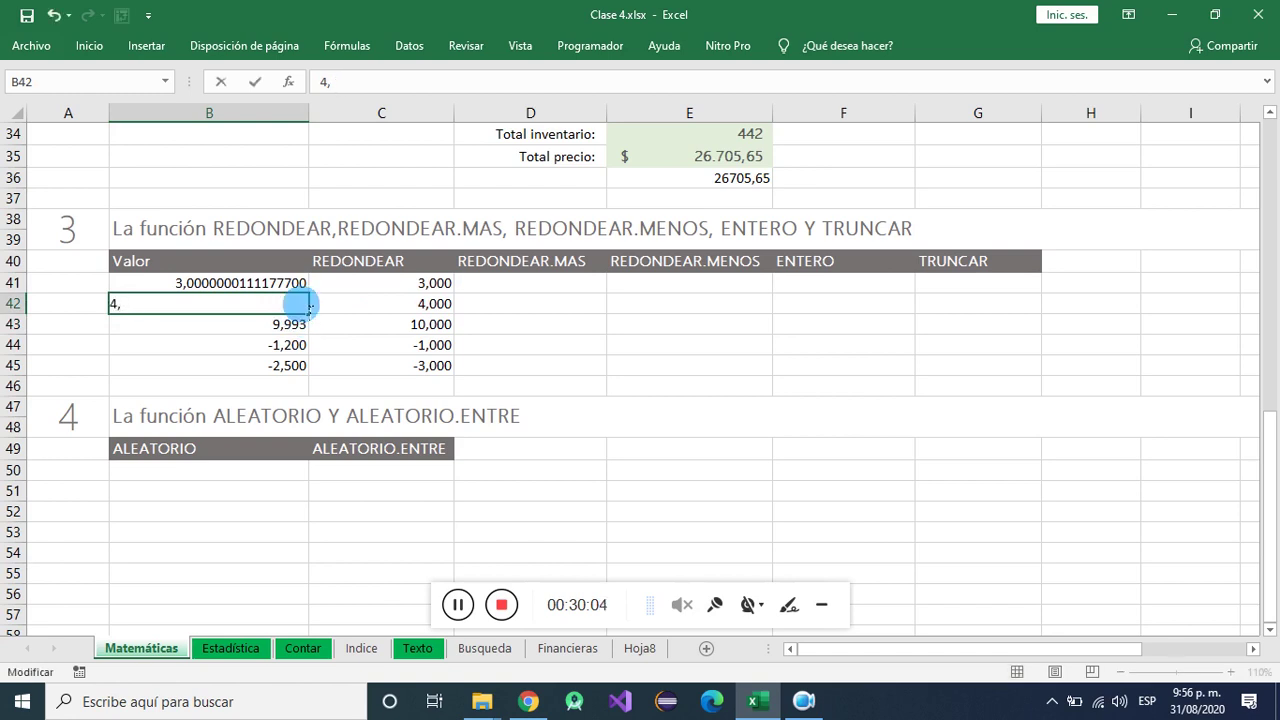
{"action": "key", "text": "Return"}
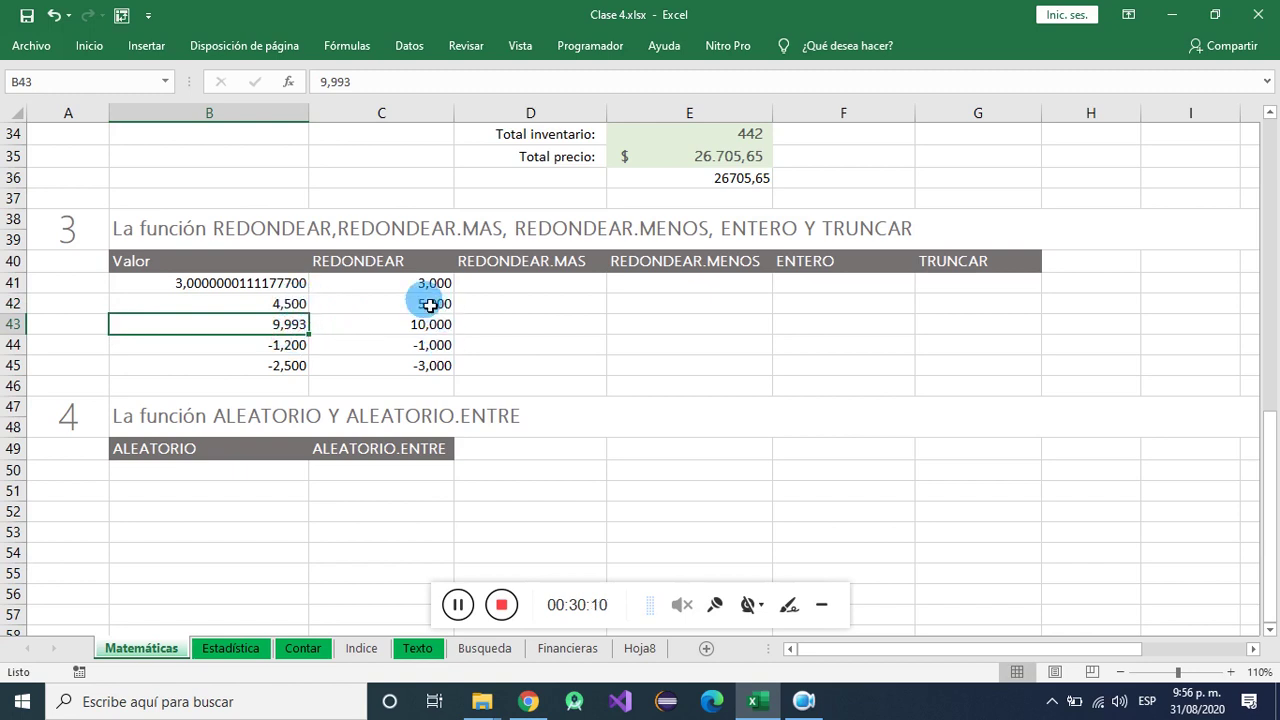
- Compare the REDONDEAR results in C41:C45 with the values in column B, especially the negative value in row 44
{"action": "left_click_drag", "start_coordinate": [430, 284], "coordinate": [430, 366]}
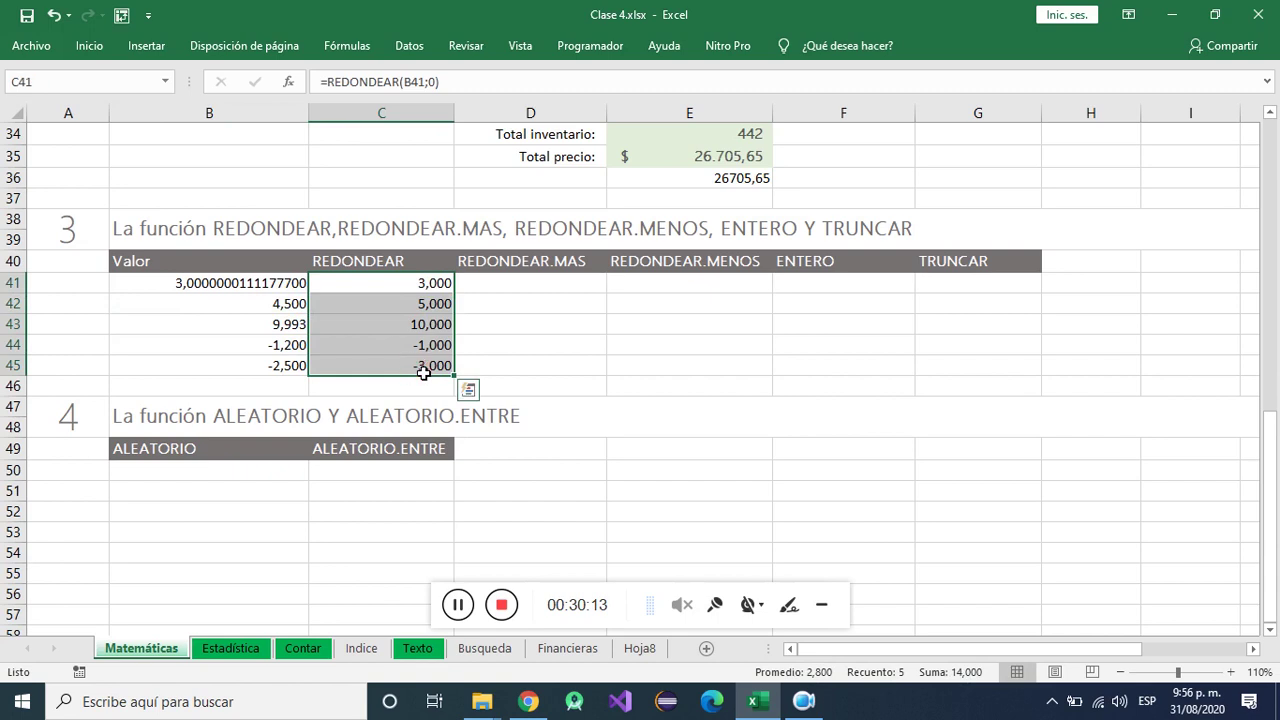
{"action": "left_click", "coordinate": [252, 346]}
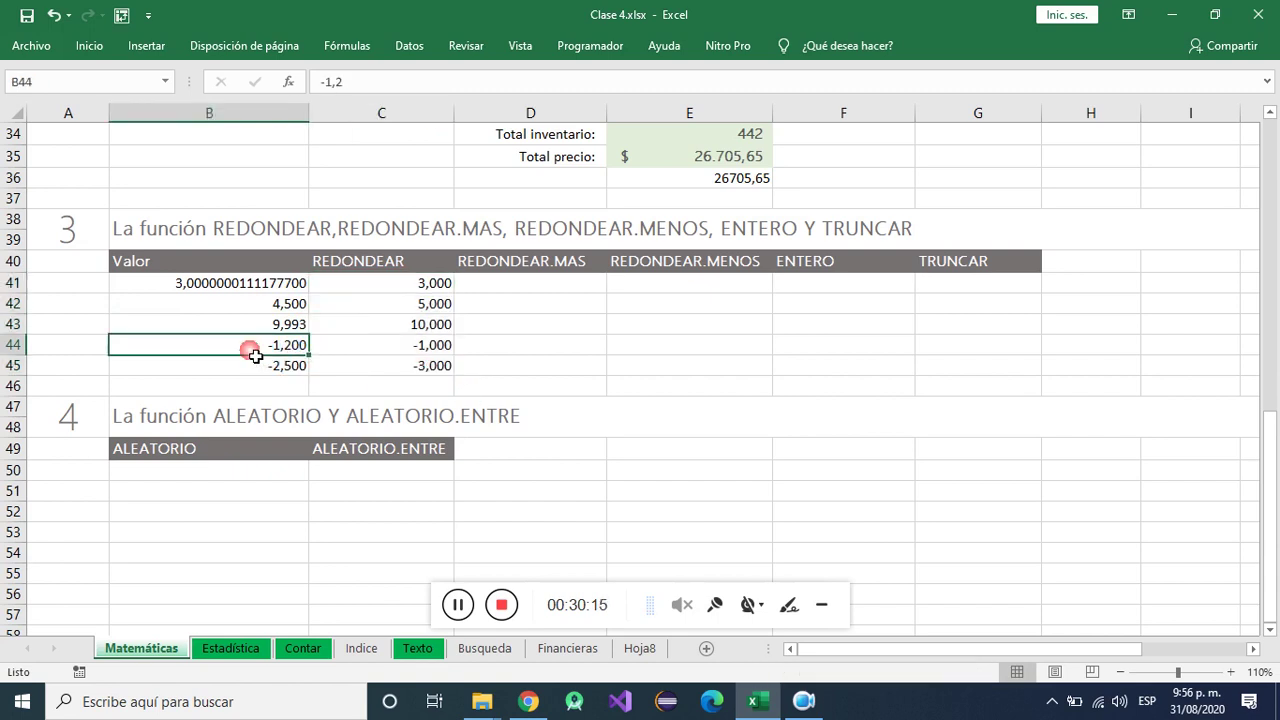
{"action": "left_click", "coordinate": [389, 354]}
{"action": "left_click", "coordinate": [275, 346]}
{"action": "left_click", "coordinate": [385, 354]}
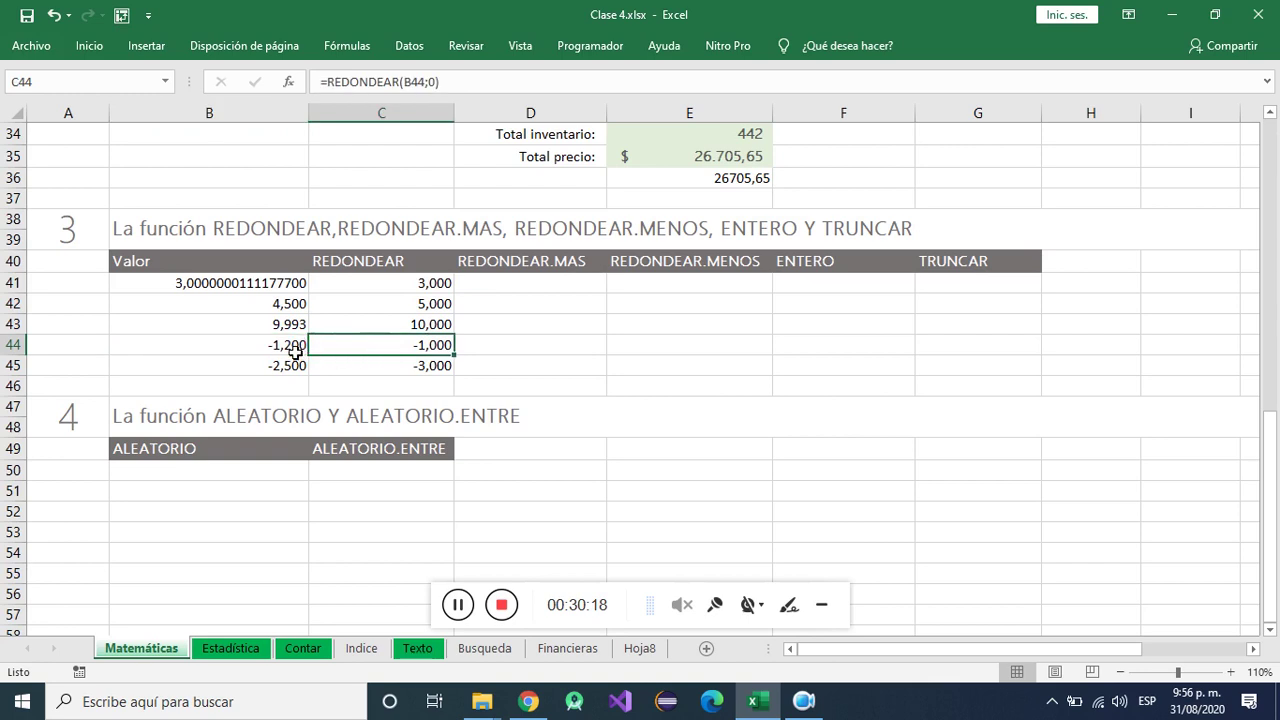
{"action": "double_click", "coordinate": [296, 352]}
{"action": "left_click", "coordinate": [396, 351]}
{"action": "left_click", "coordinate": [410, 353]}
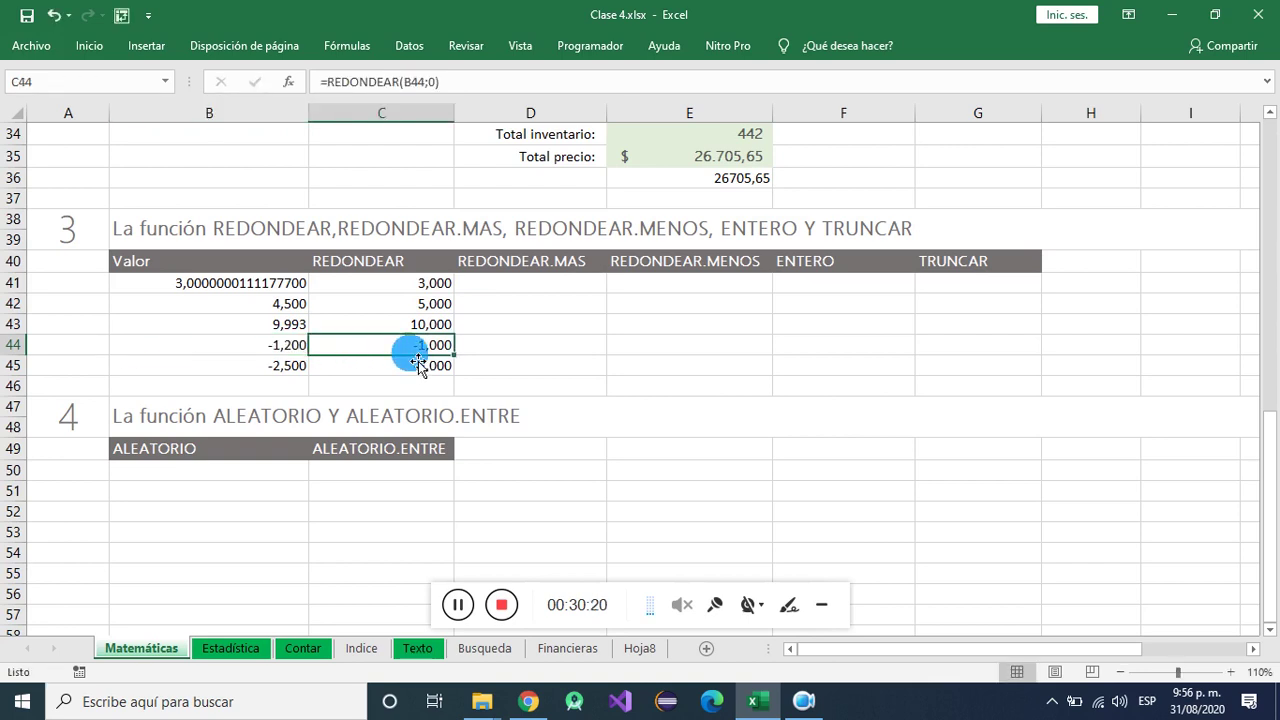
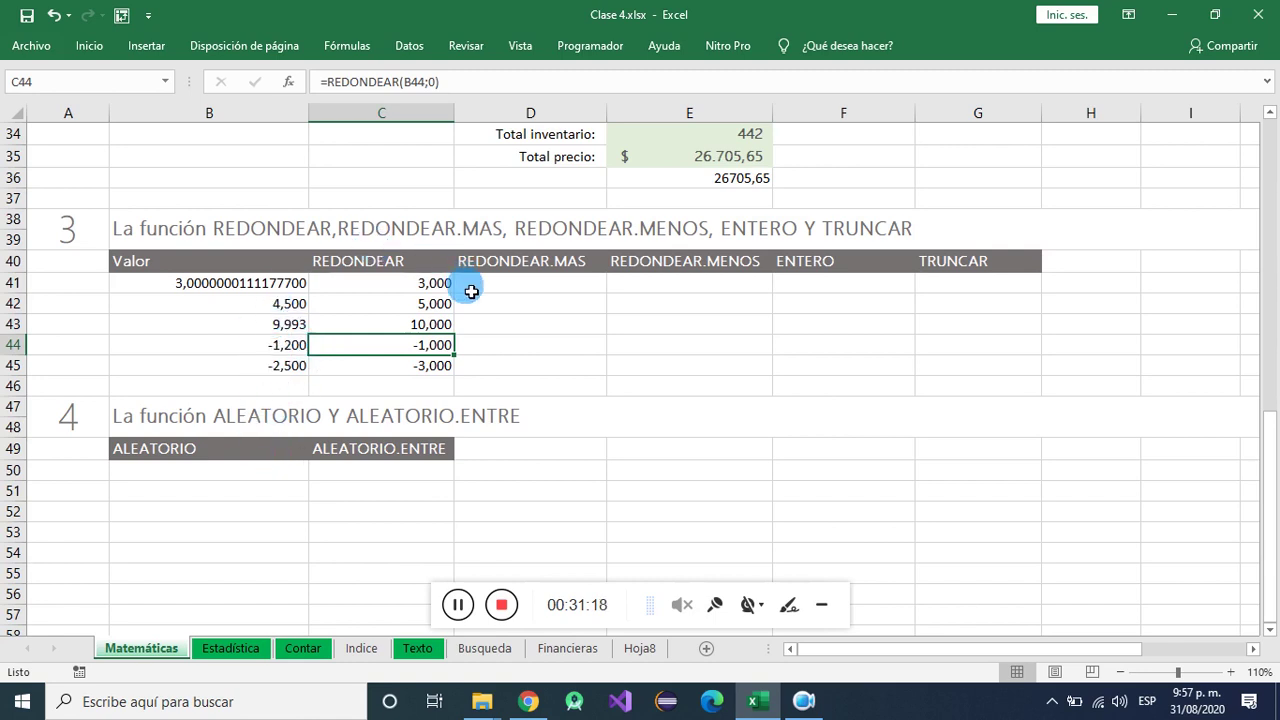
{"action": "left_click_drag", "start_coordinate": [423, 288], "coordinate": [409, 372]}
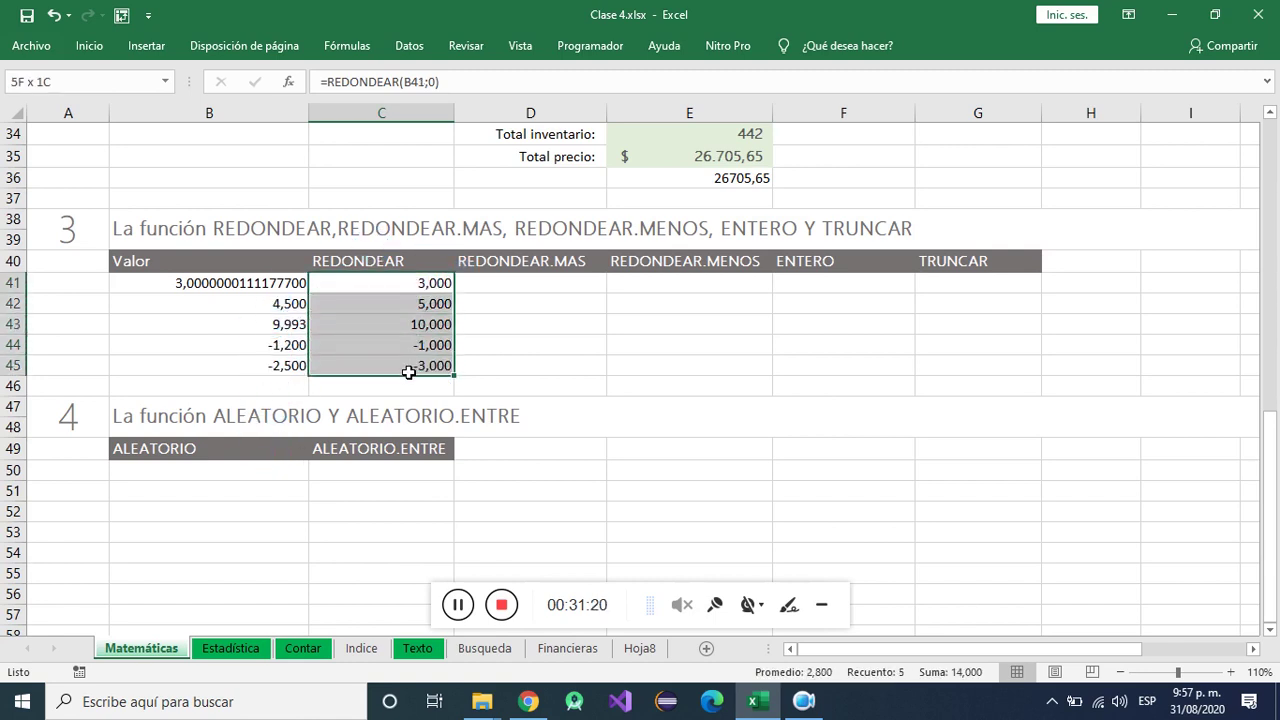
- Enter =REDONDEAR.MAS(B41;0) in D41 and fill the formula down to D45
{"action": "left_click", "coordinate": [572, 283]}
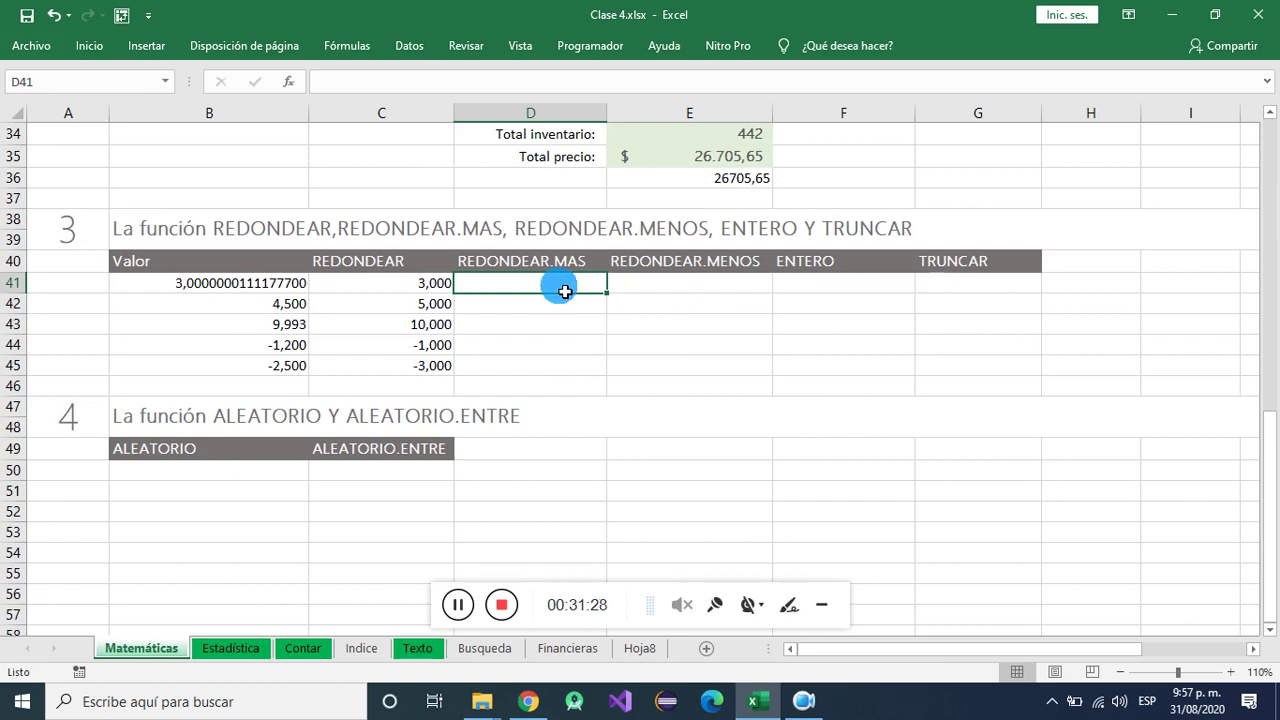
{"action": "type", "text": "="}
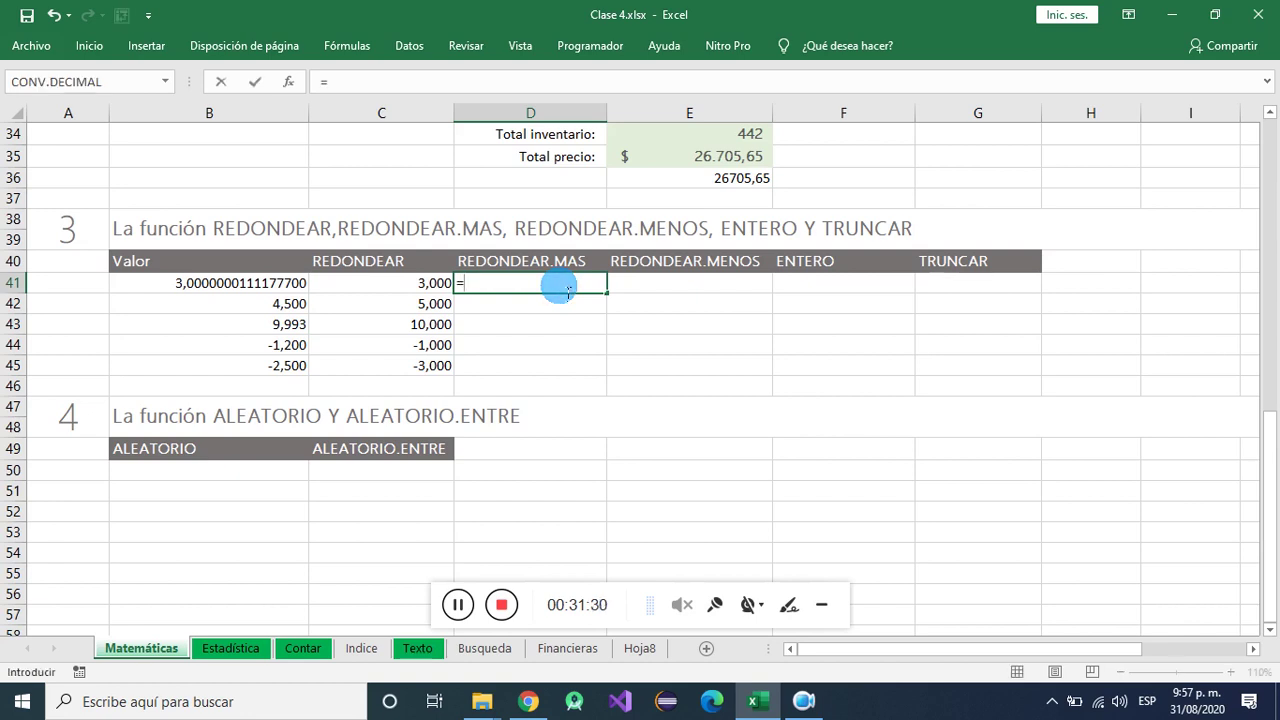
{"action": "type", "text": "REDONDEA"}
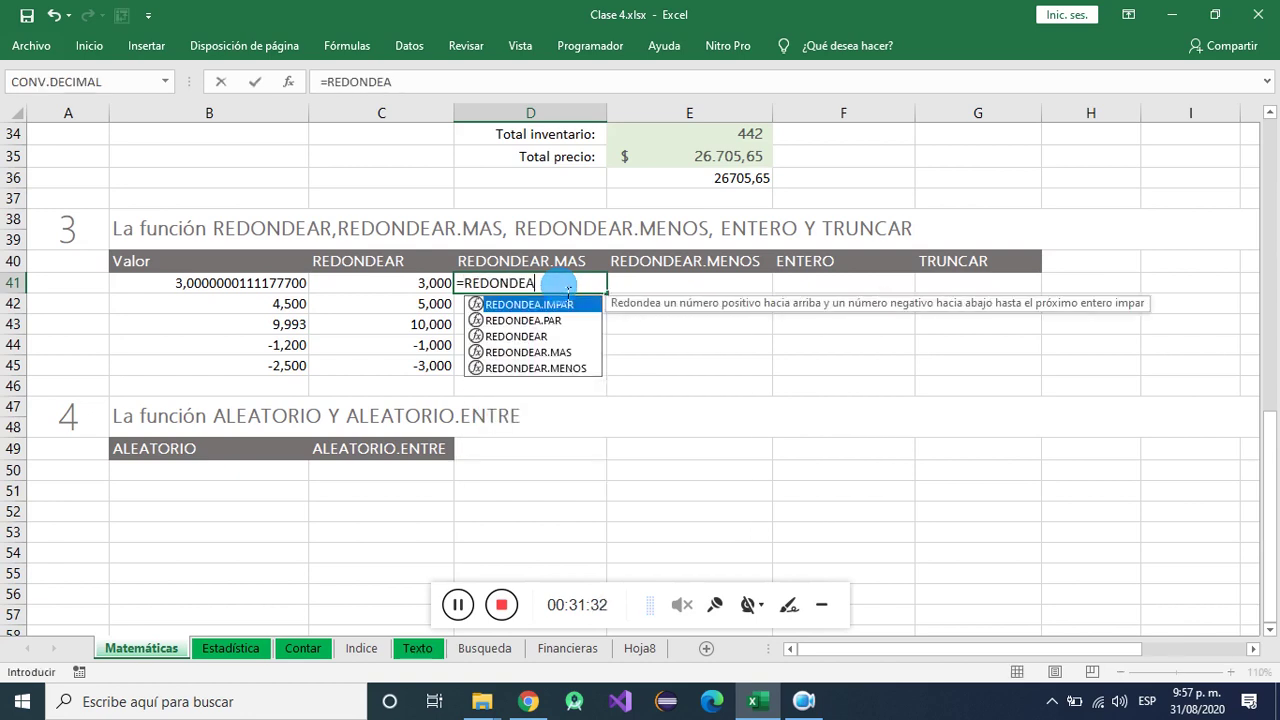
{"action": "key", "text": "BackSpace"}
{"action": "key", "text": "BackSpace"}
{"action": "type", "text": "A"}
{"action": "key", "text": "BackSpace"}
{"action": "type", "text": "EAR"}
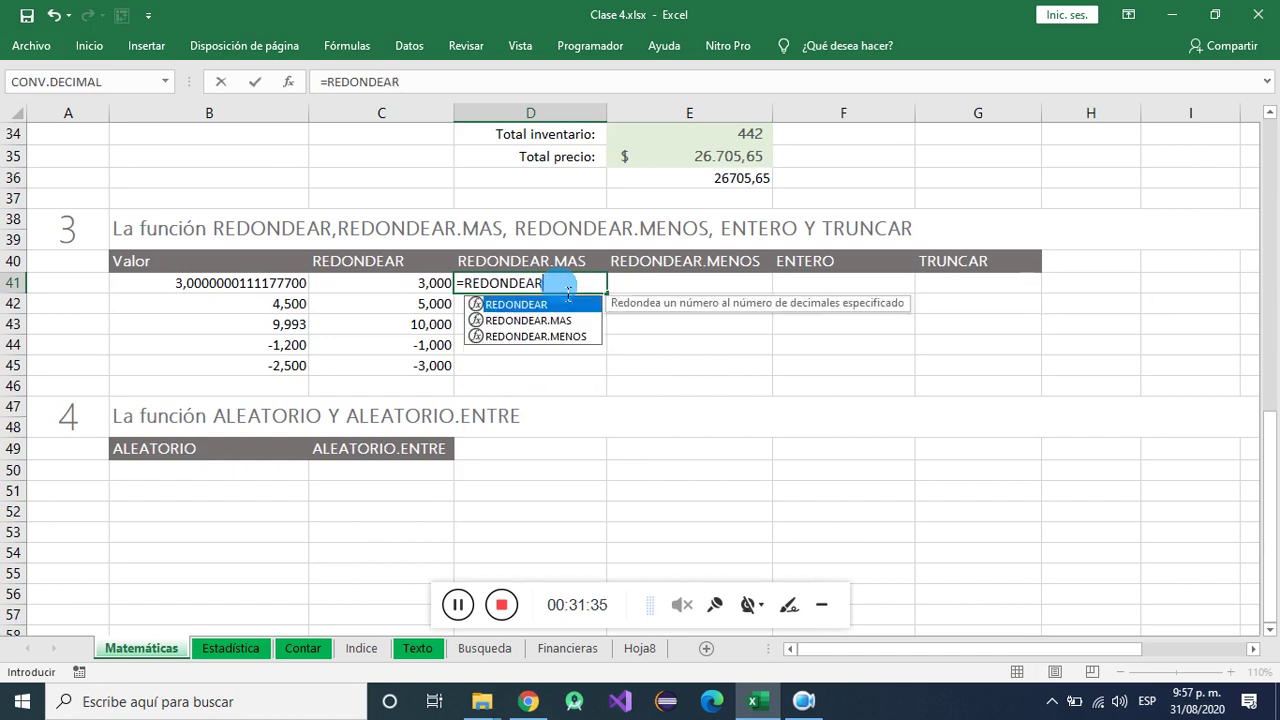
{"action": "type", "text": ".M"}
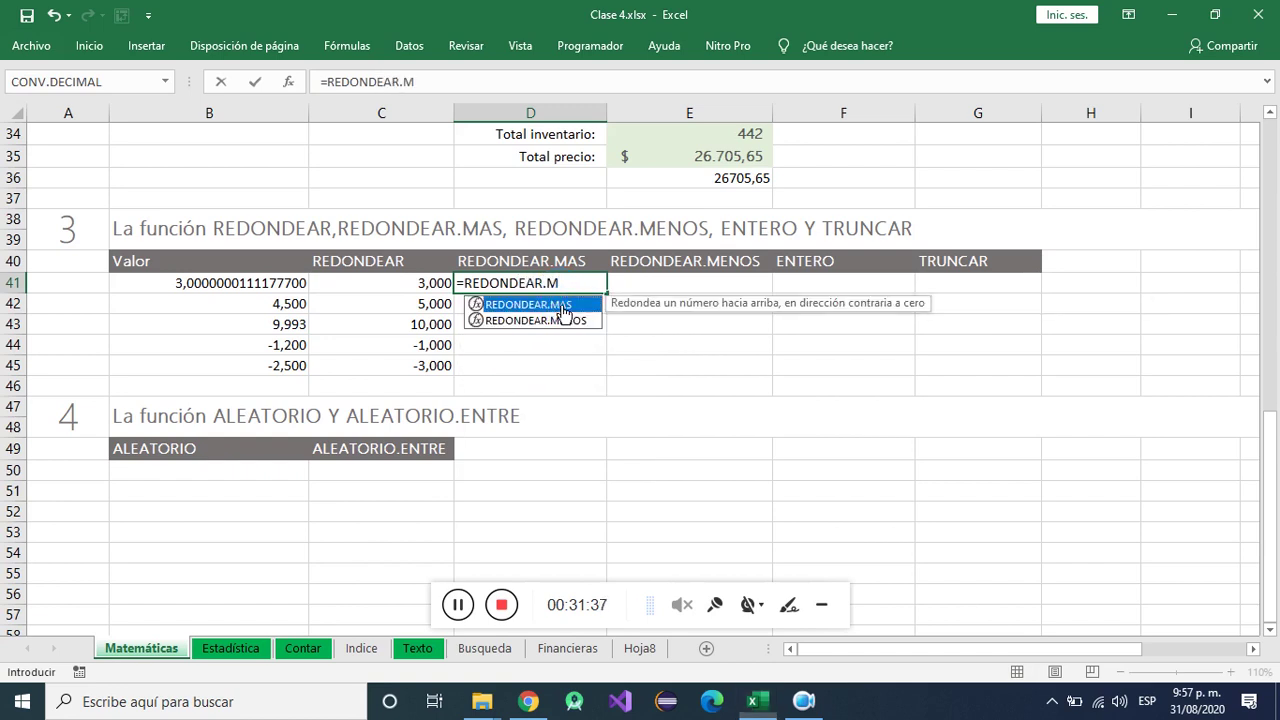
{"action": "key", "text": "Tab"}
{"action": "left_click", "coordinate": [256, 286]}
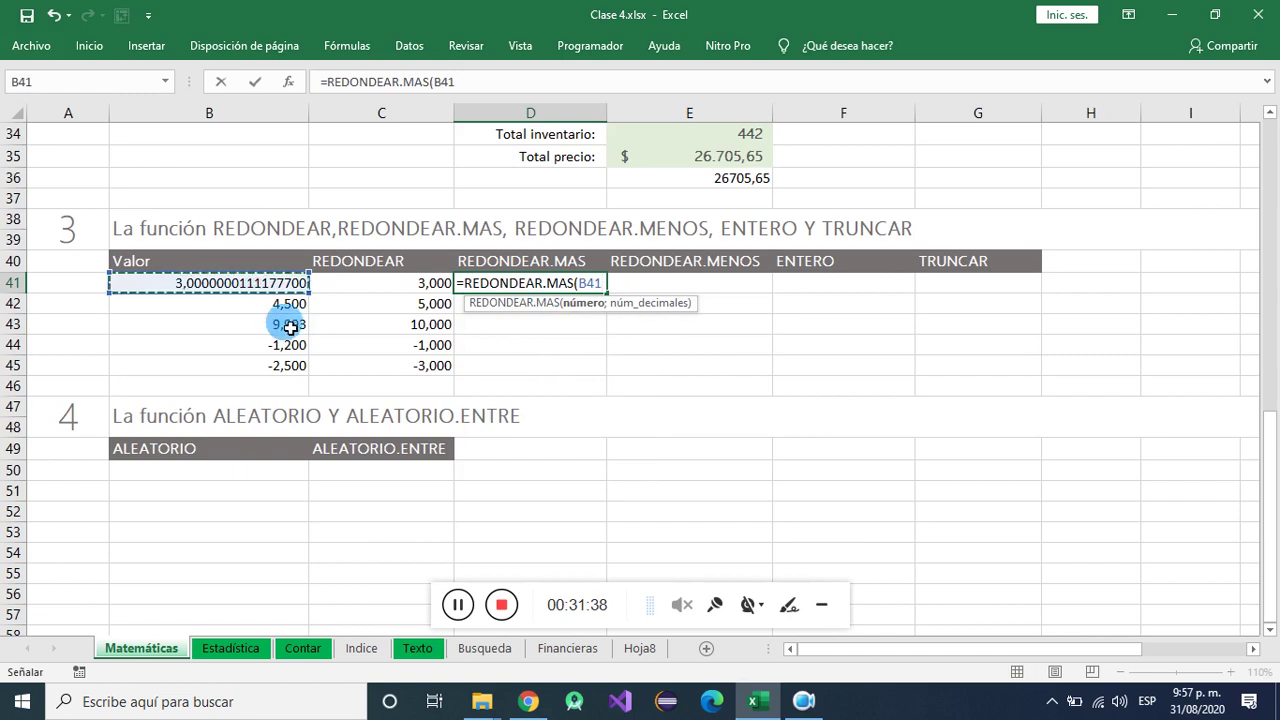
{"action": "type", "text": ";"}
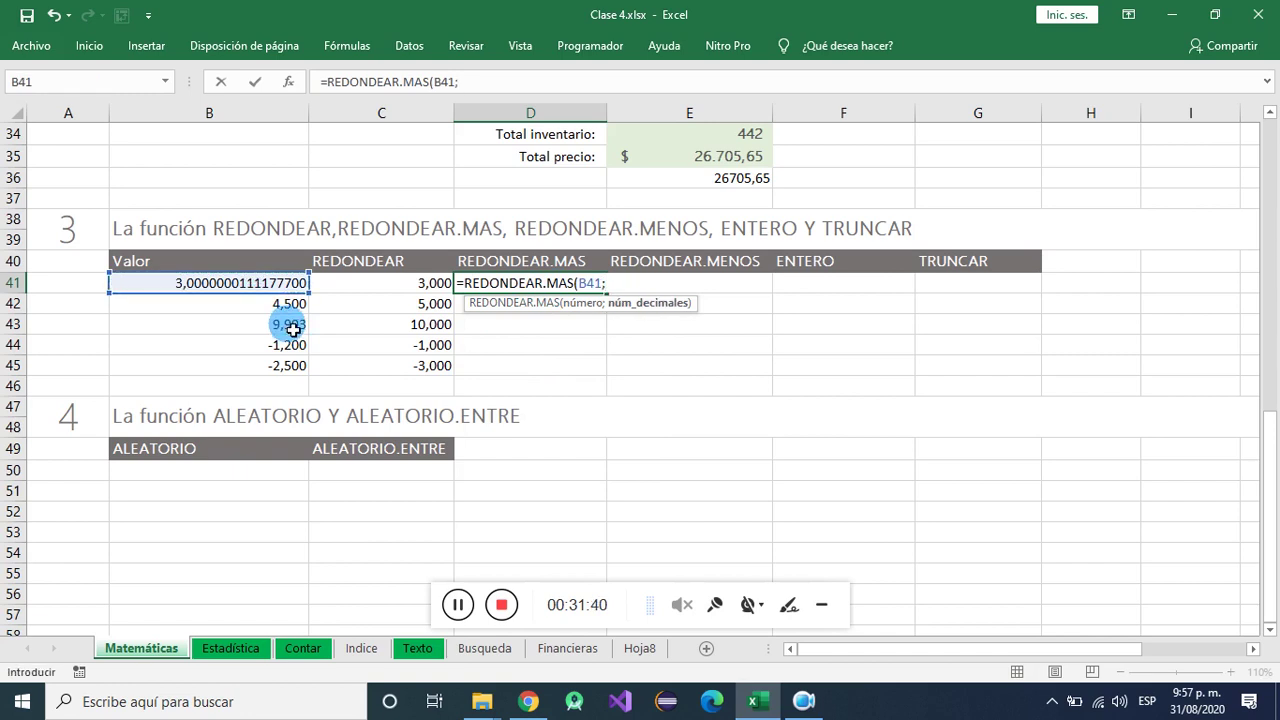
{"action": "type", "text": "0)"}
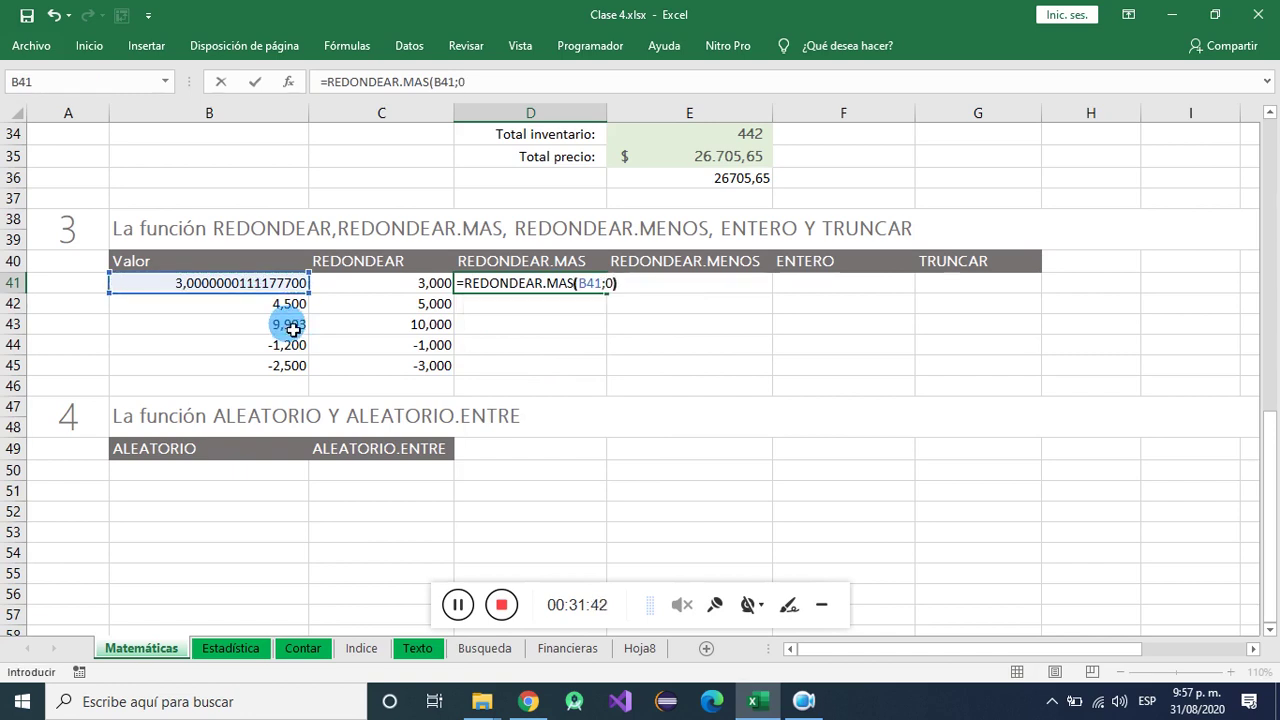
{"action": "key", "text": "Return"}
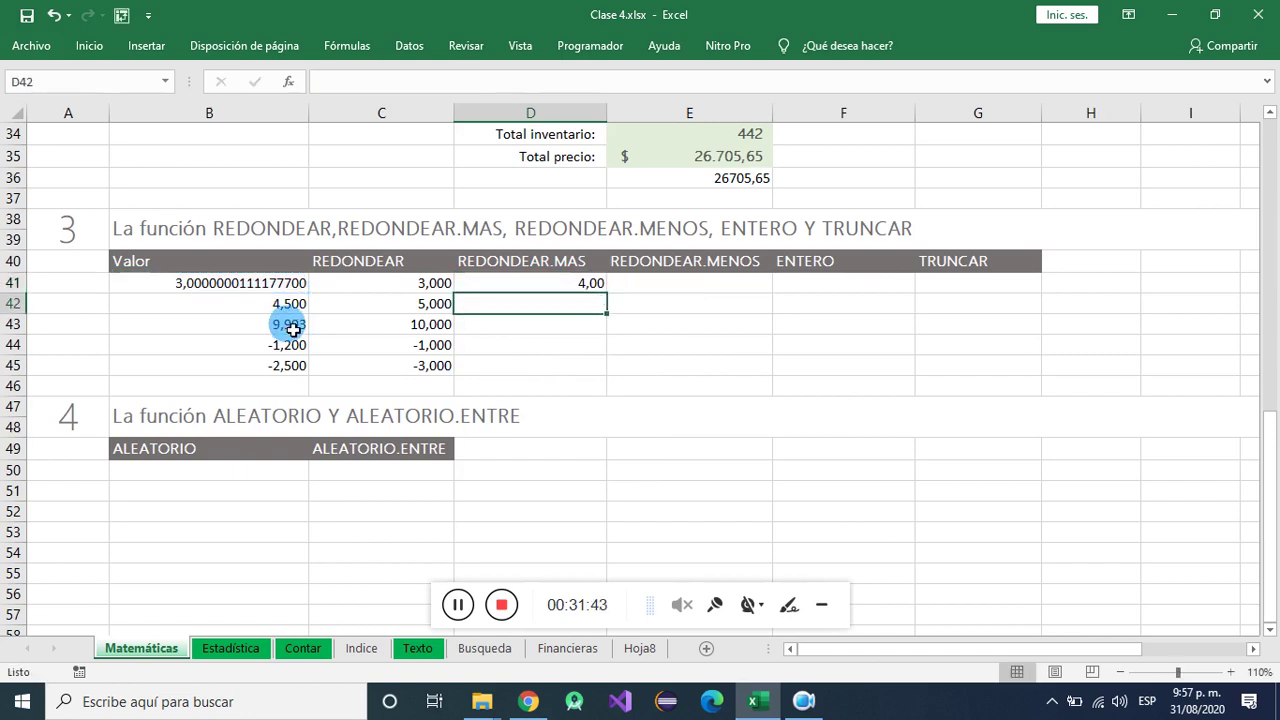
{"action": "left_click", "coordinate": [598, 286]}
{"action": "left_click_drag", "start_coordinate": [607, 294], "coordinate": [605, 391]}
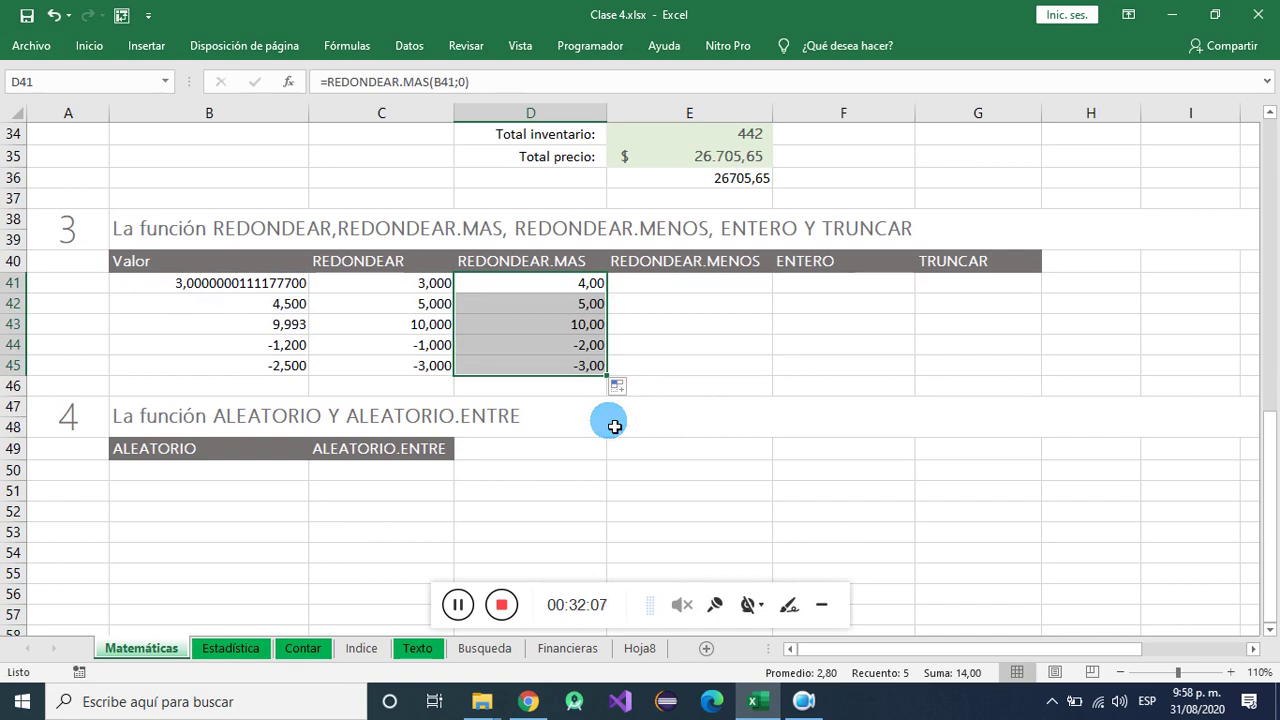
- Check the REDONDEAR.MAS formula in D41 and compare the results in D41:D45 with the values in column B row by row
{"action": "left_click", "coordinate": [561, 290]}
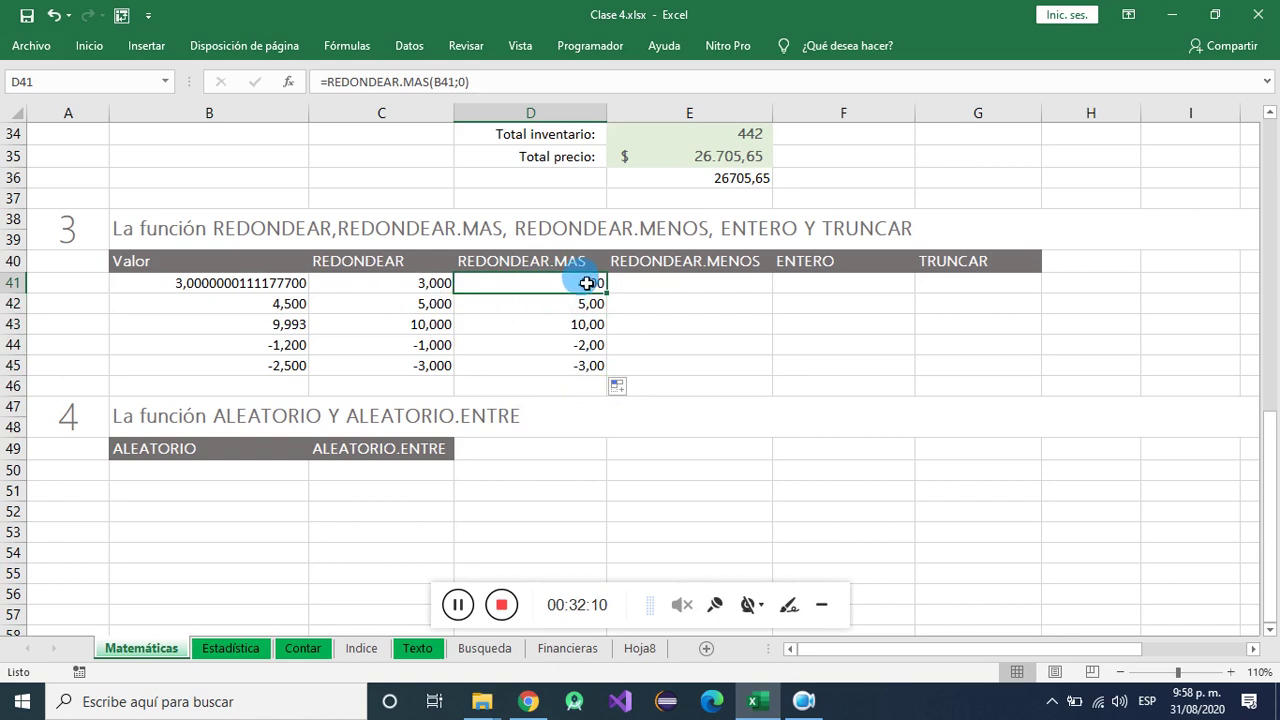
{"action": "double_click", "coordinate": [586, 283]}
{"action": "left_click", "coordinate": [581, 283]}
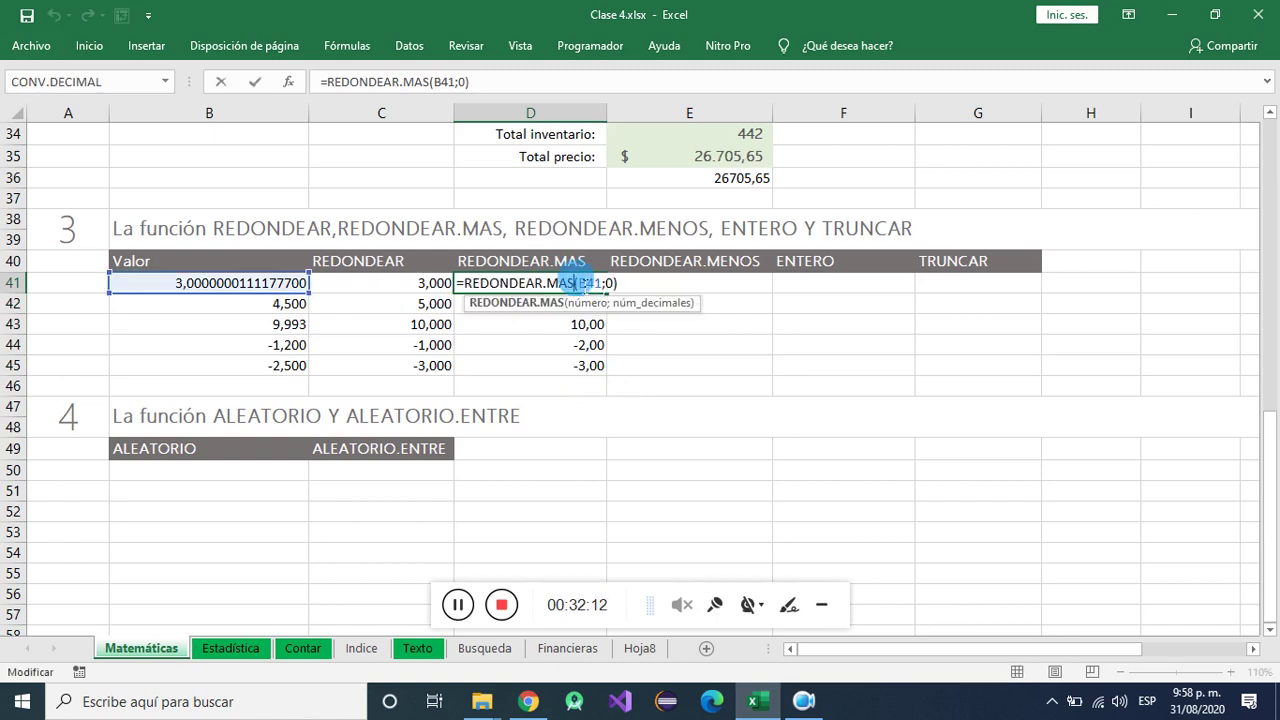
{"action": "key", "text": "Return"}
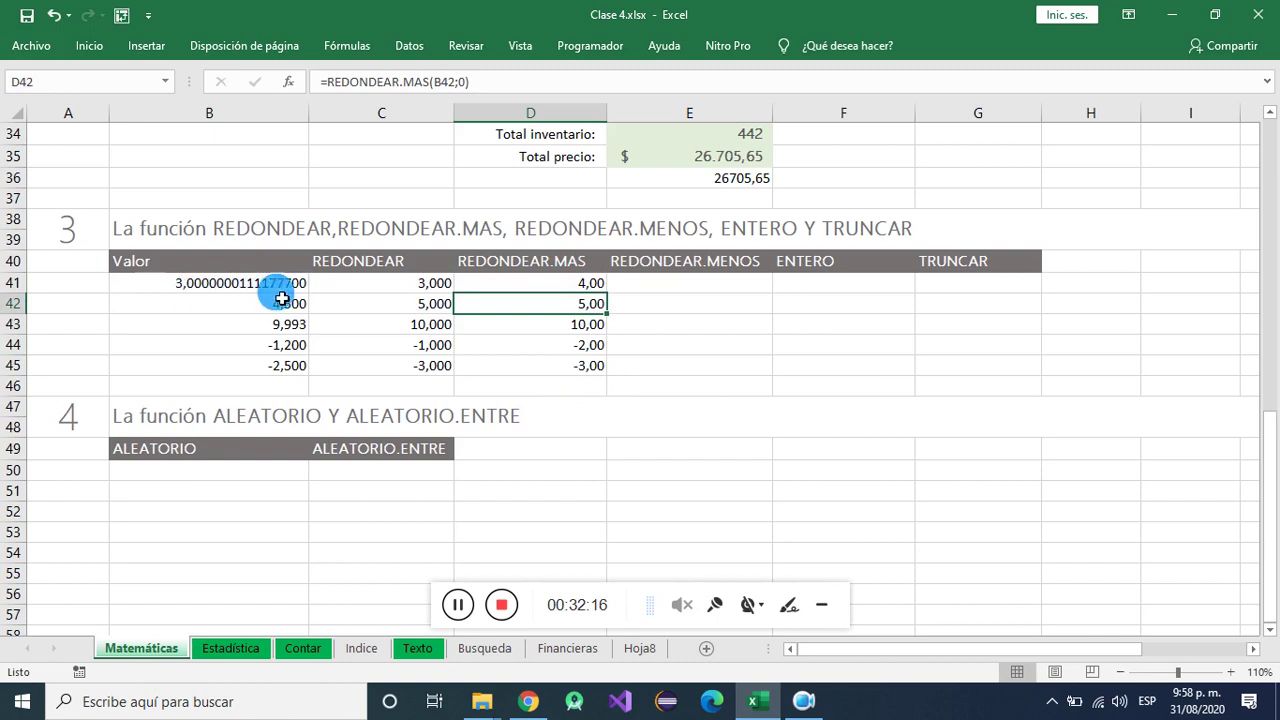
{"action": "left_click", "coordinate": [506, 286]}
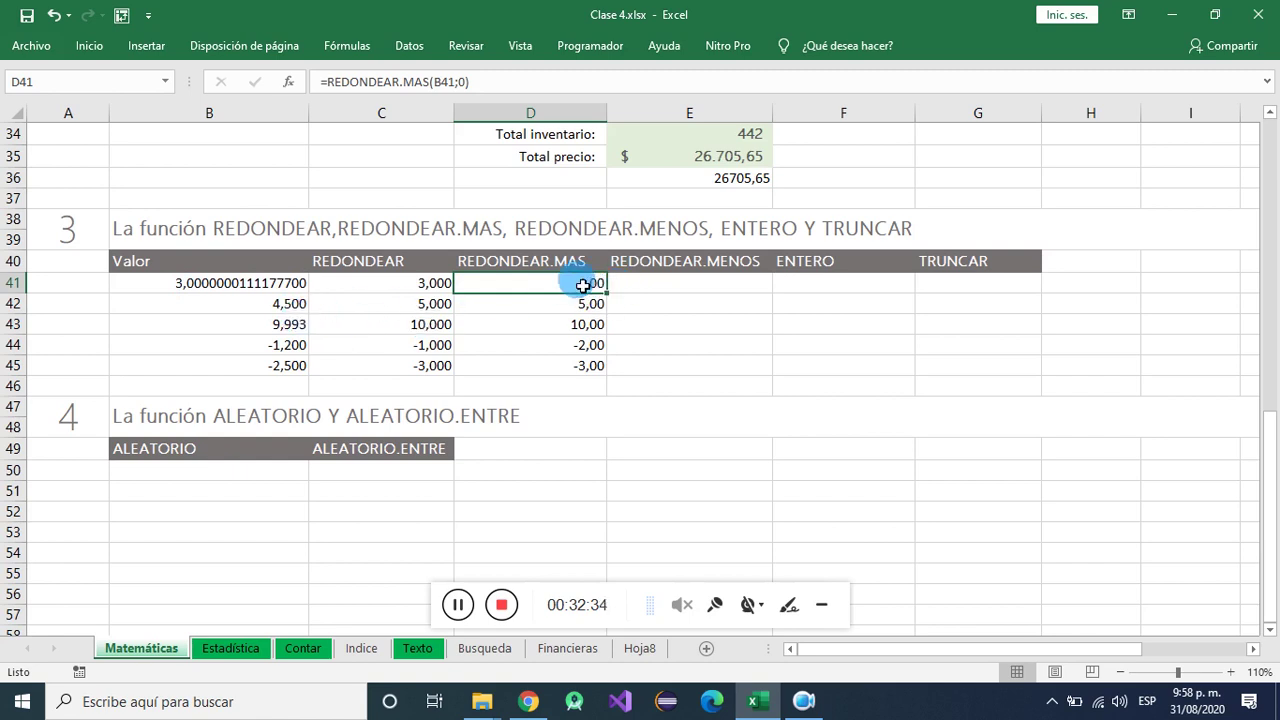
{"action": "left_click", "coordinate": [255, 305]}
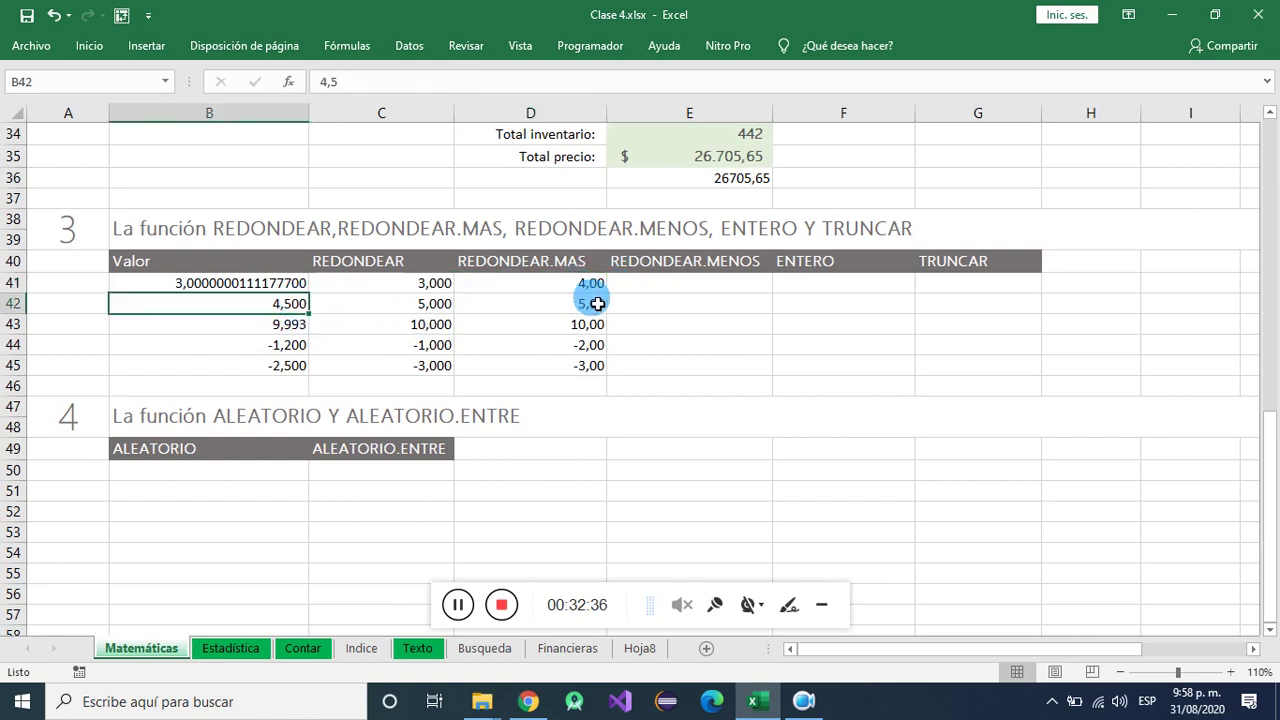
{"action": "left_click", "coordinate": [596, 303]}
{"action": "left_click", "coordinate": [289, 326]}
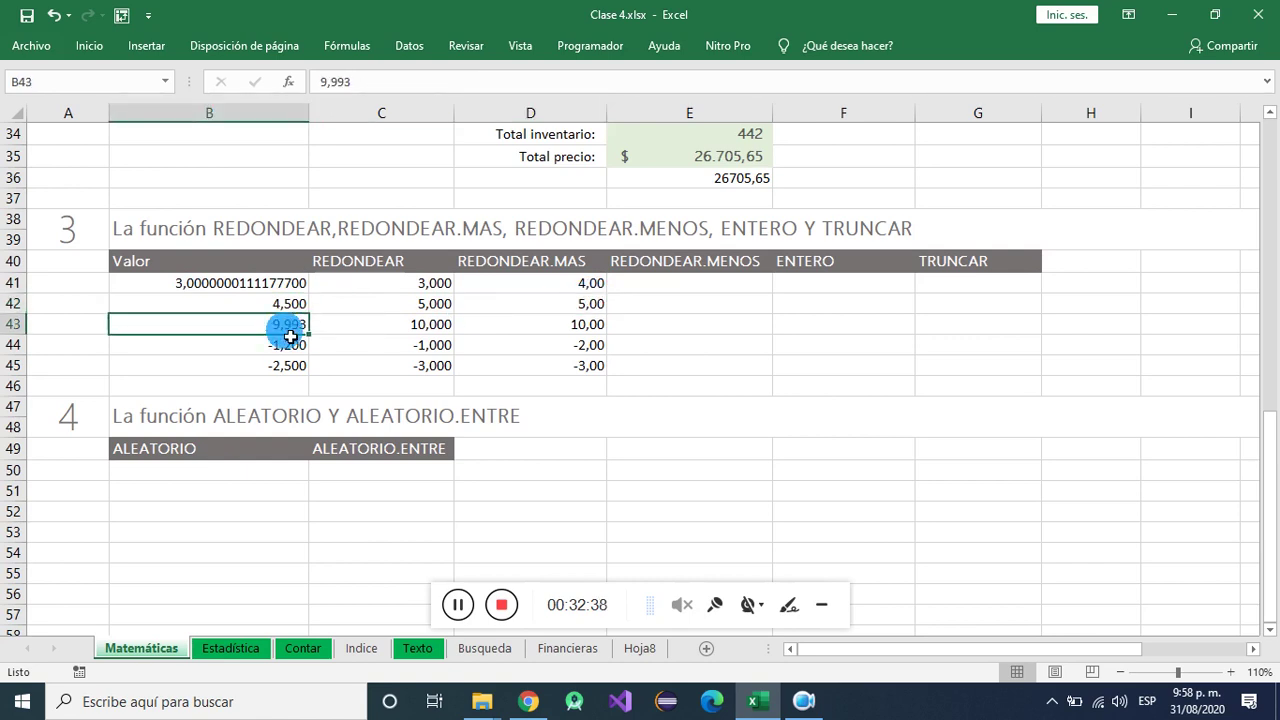
{"action": "left_click", "coordinate": [580, 324]}
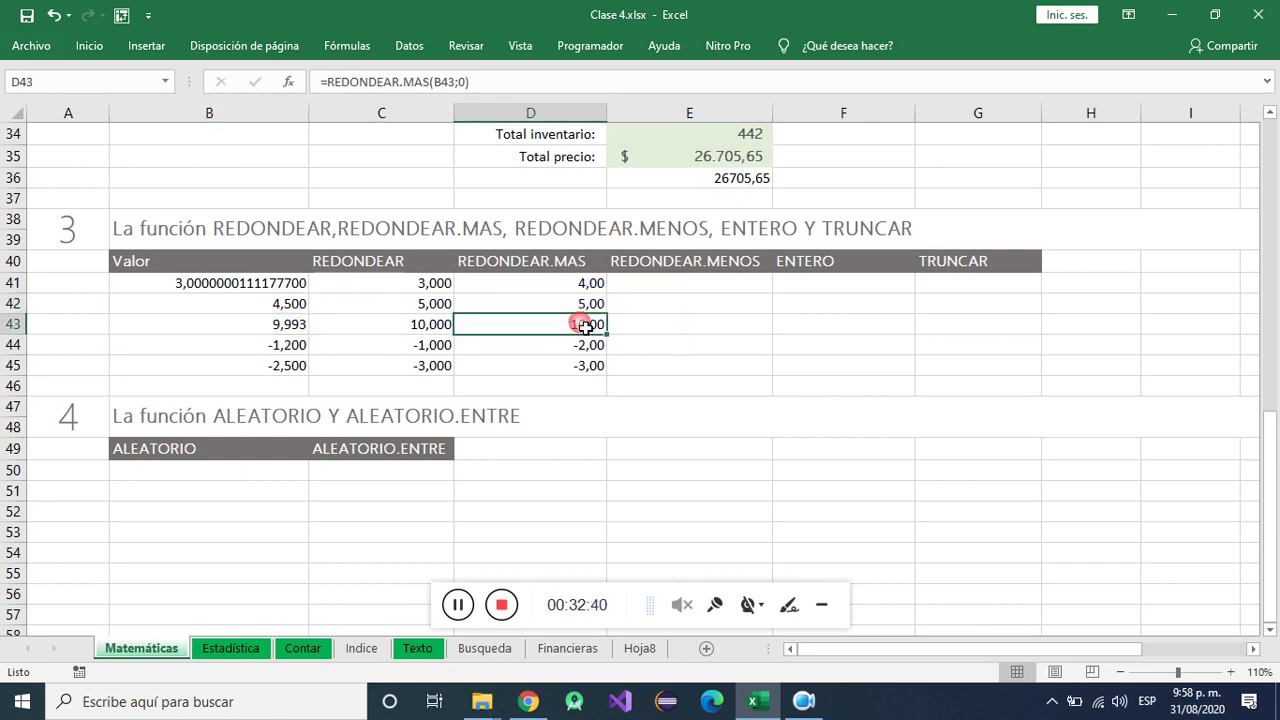
{"action": "double_click", "coordinate": [277, 346]}
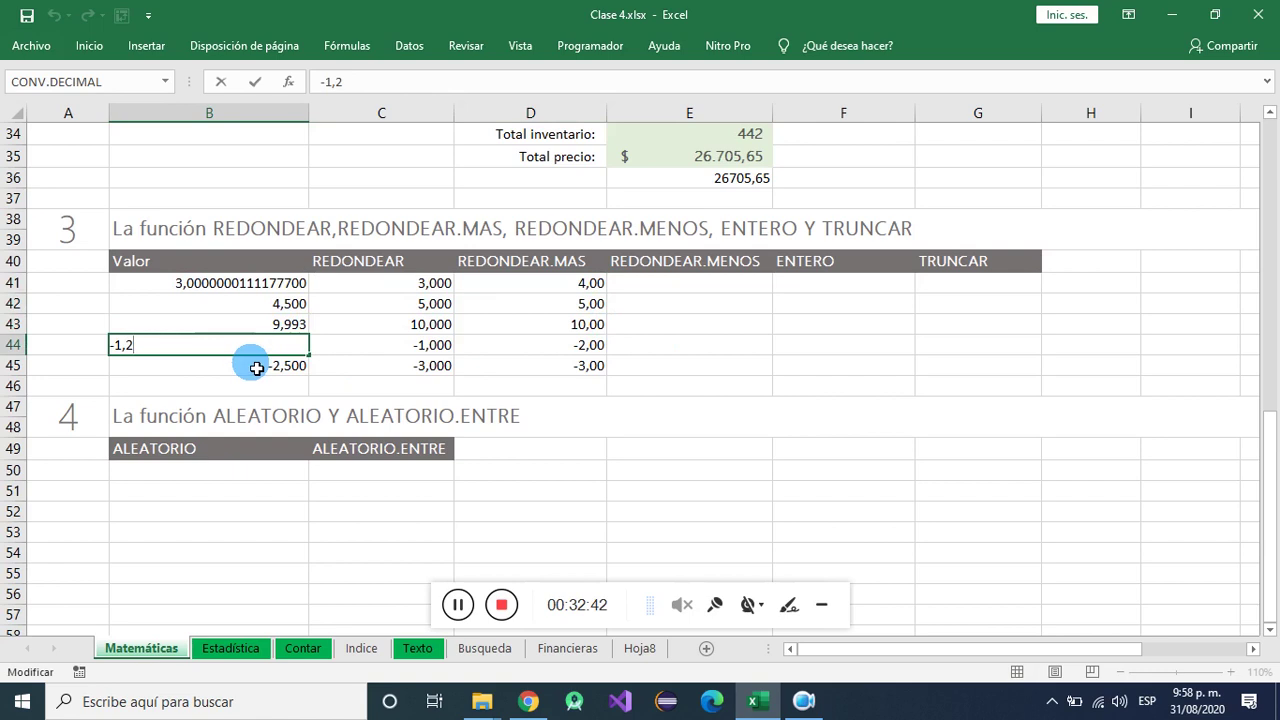
{"action": "key", "text": "Return"}
{"action": "left_click", "coordinate": [282, 345]}
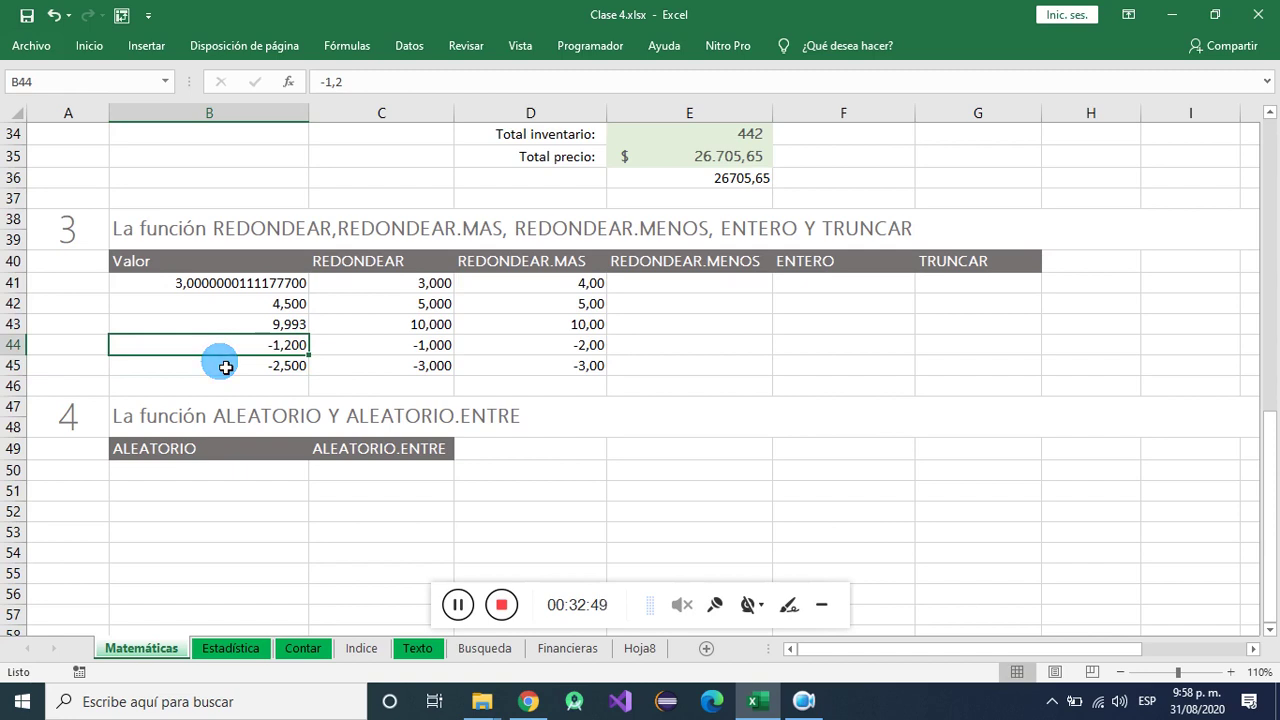
{"action": "left_click", "coordinate": [583, 344]}
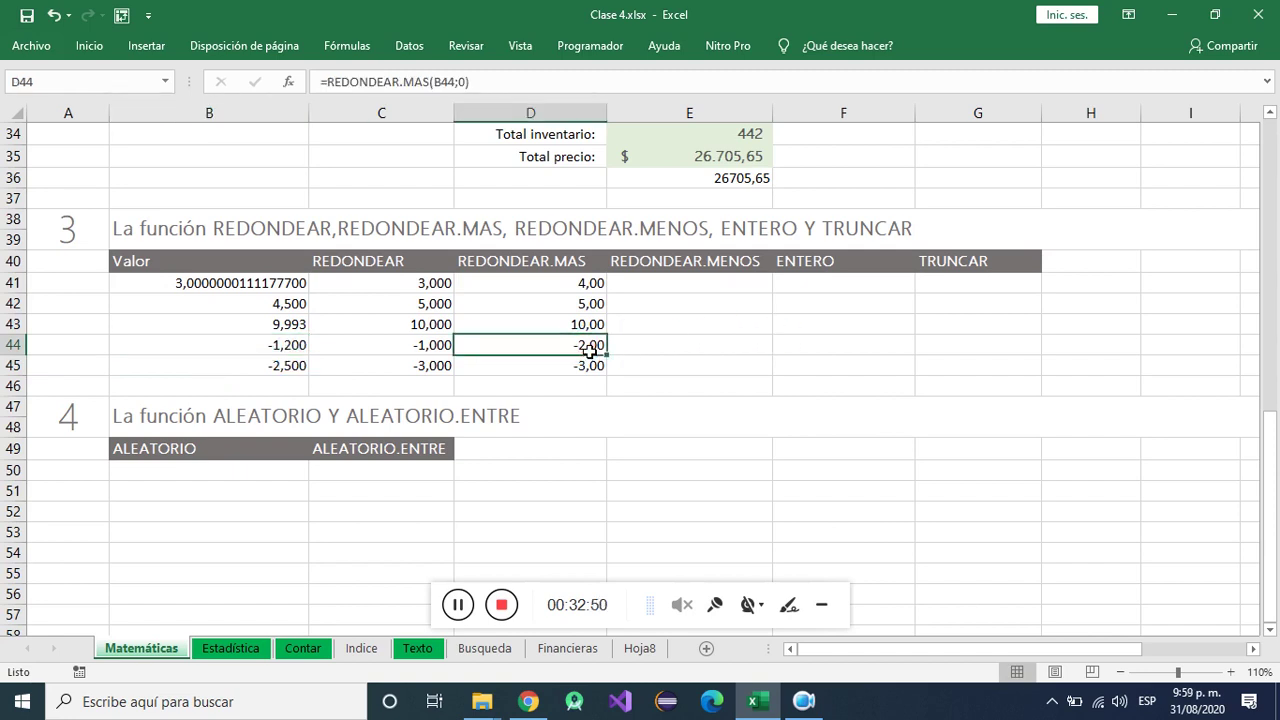
{"action": "left_click", "coordinate": [285, 370]}
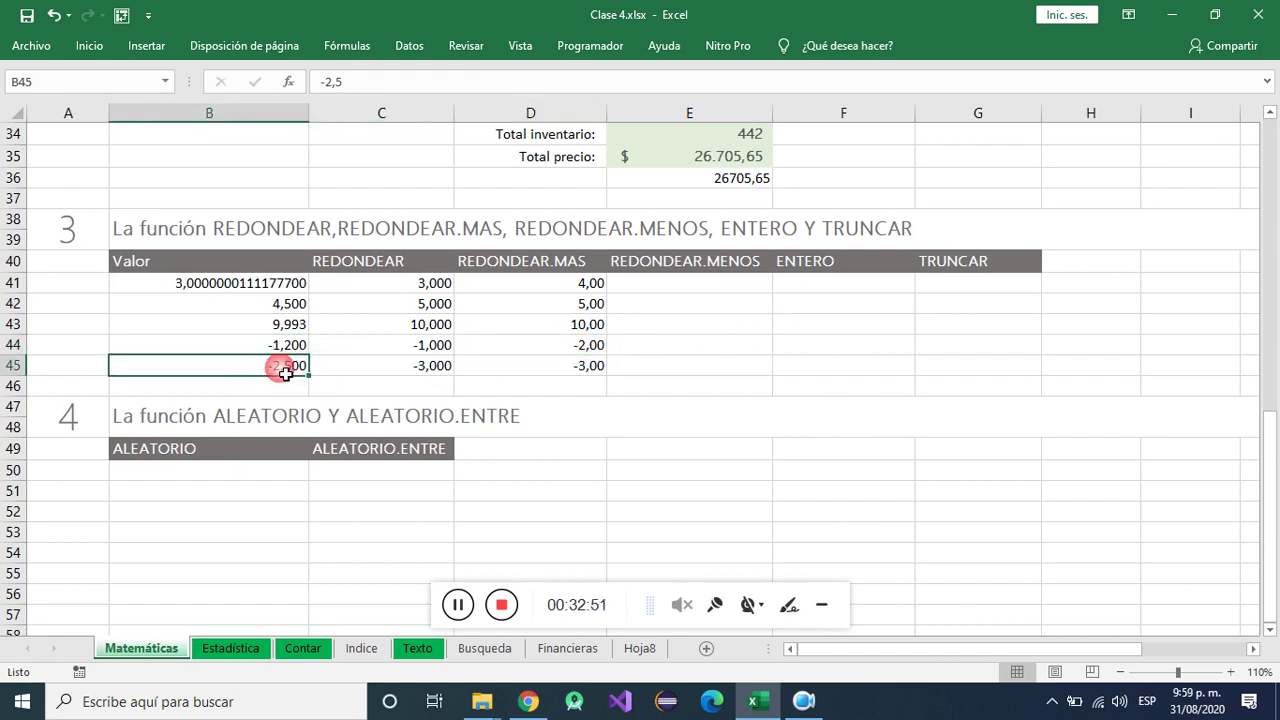
{"action": "left_click", "coordinate": [553, 371]}
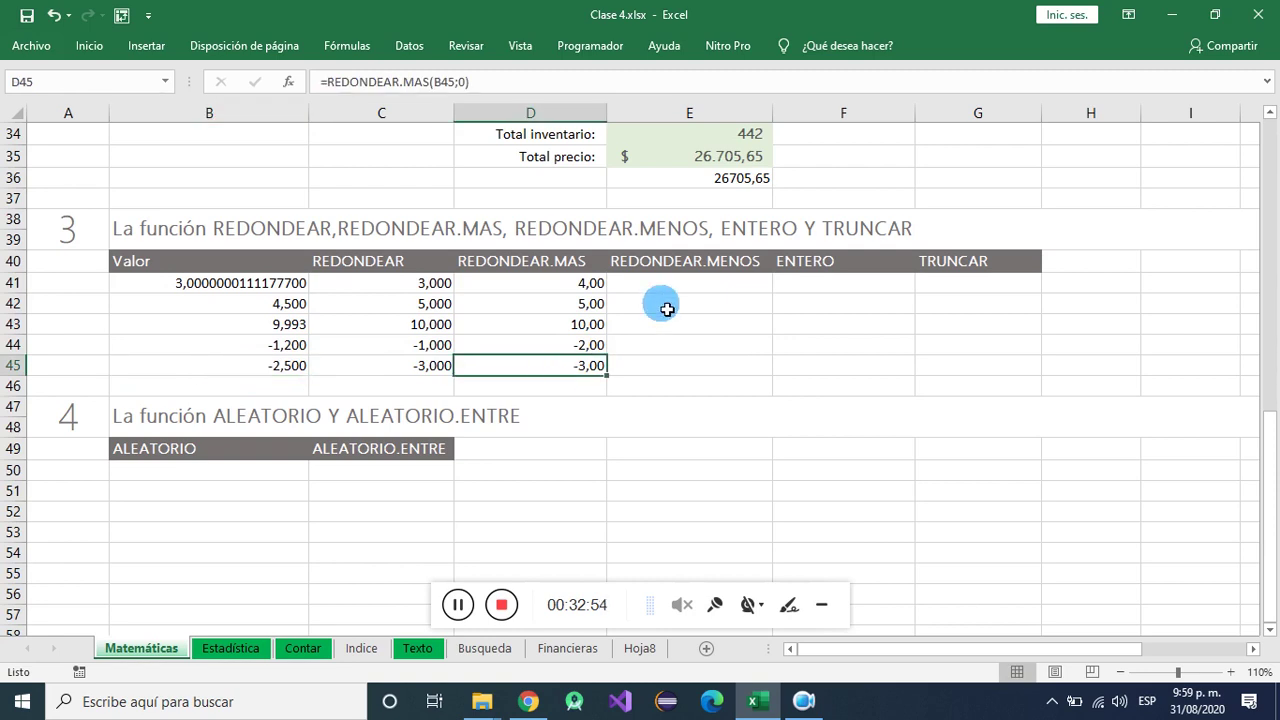
- Enter =REDONDEAR.MENOS(B41;0) in E41 and fill the formula down to E45
{"action": "left_click", "coordinate": [734, 291]}
{"action": "type", "text": "="}
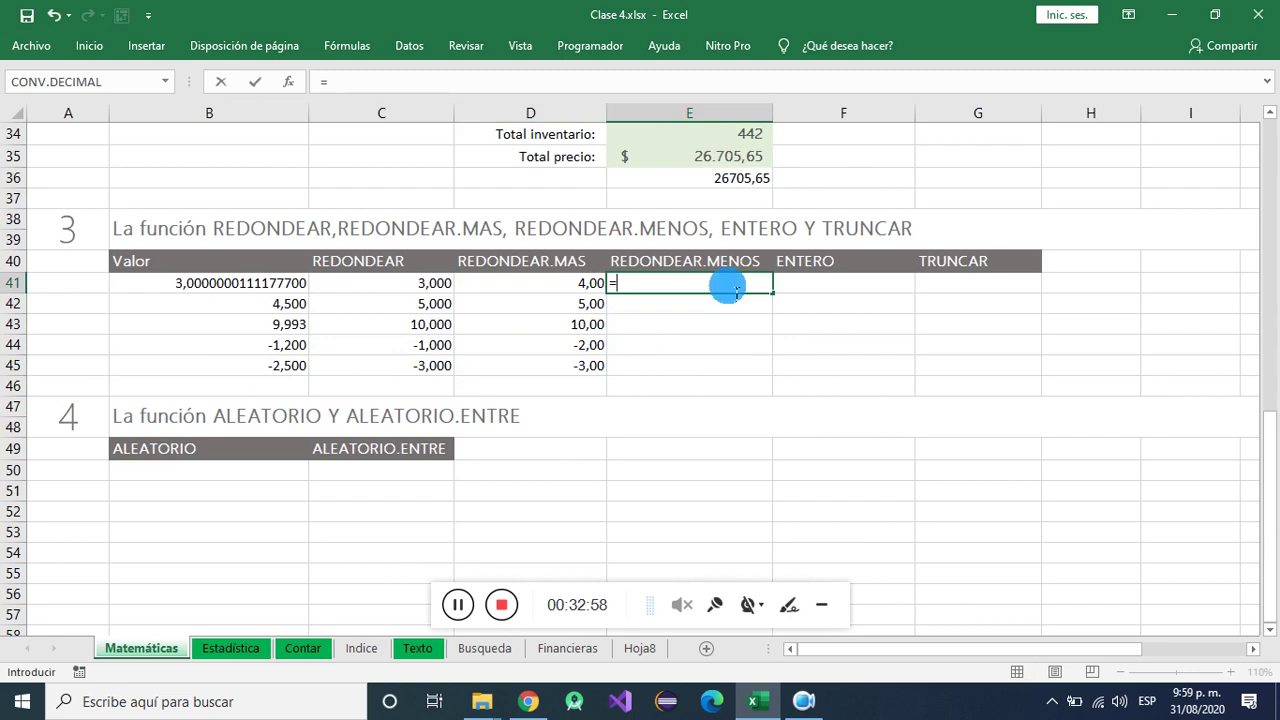
{"action": "type", "text": "REDONDEA"}
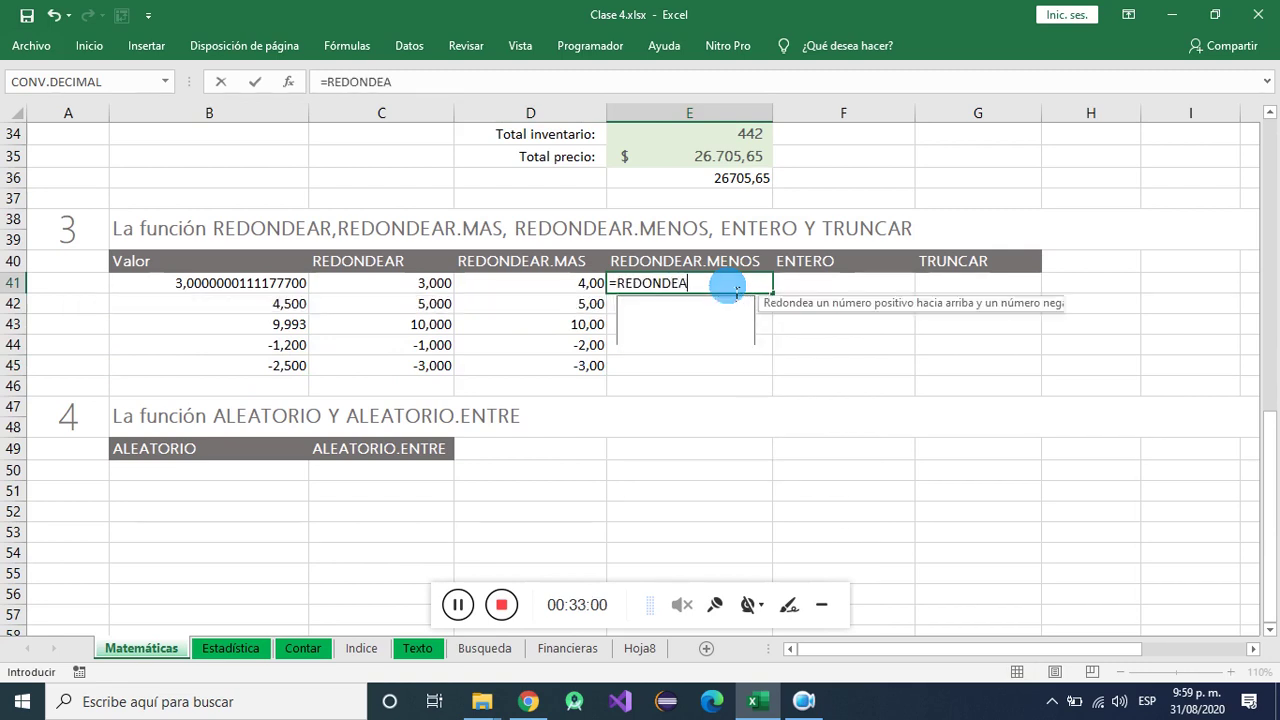
{"action": "type", "text": "R."}
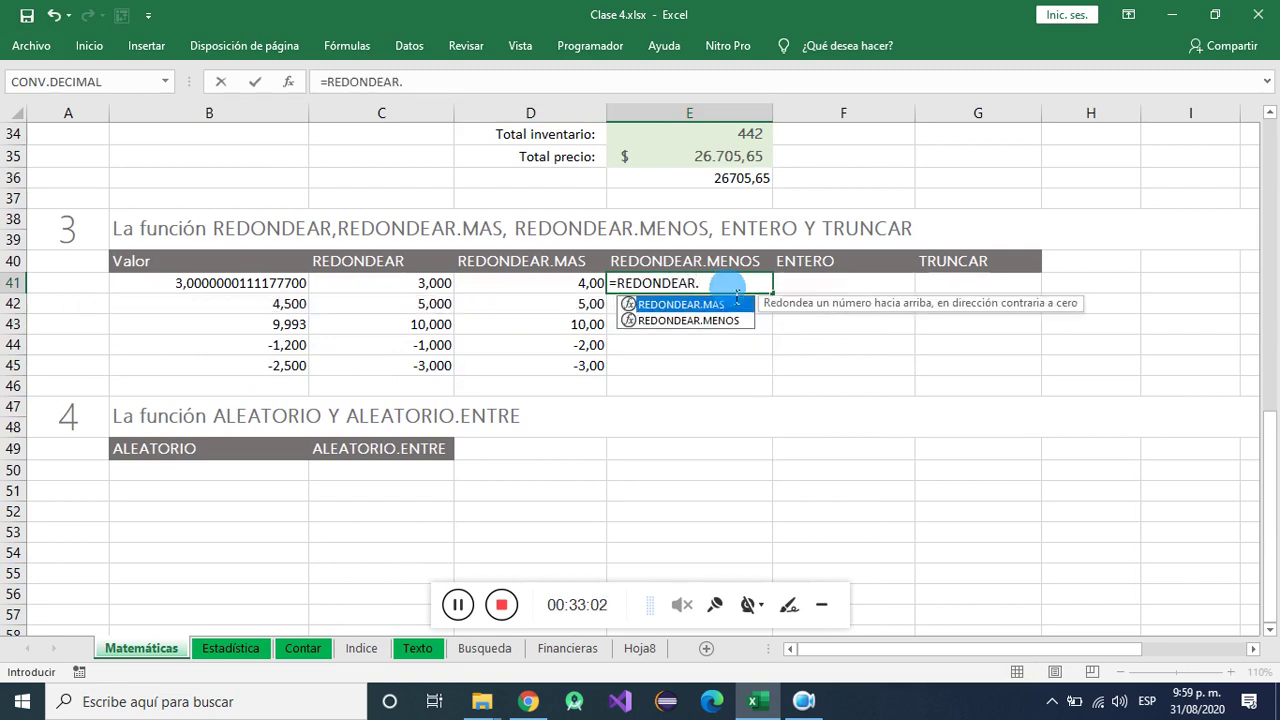
{"action": "double_click", "coordinate": [689, 320]}
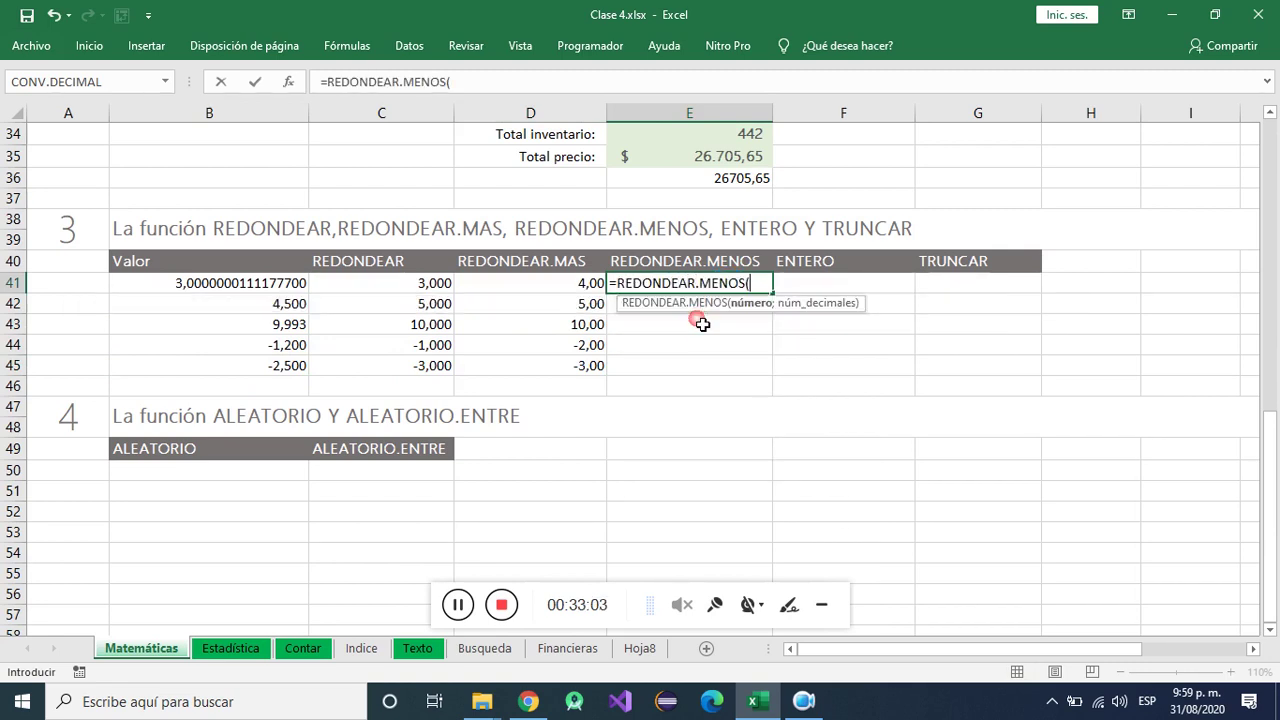
{"action": "left_click", "coordinate": [268, 287]}
{"action": "type", "text": ";"}
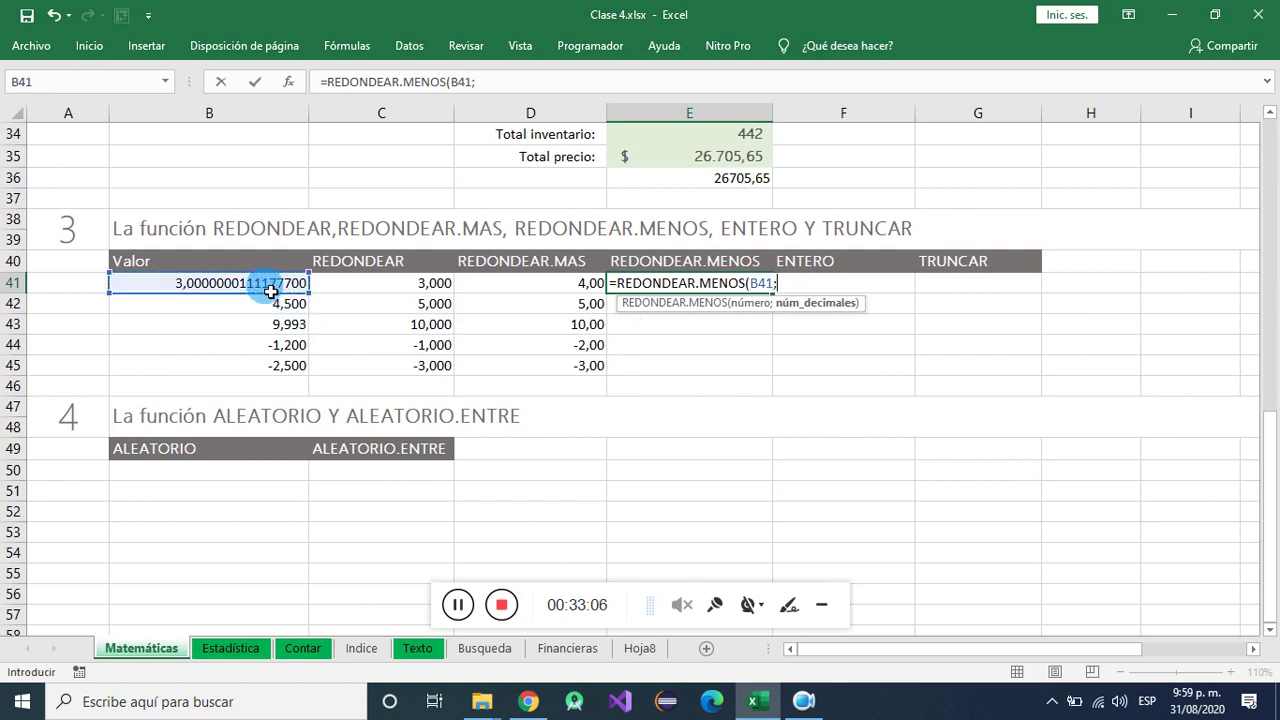
{"action": "type", "text": "0)"}
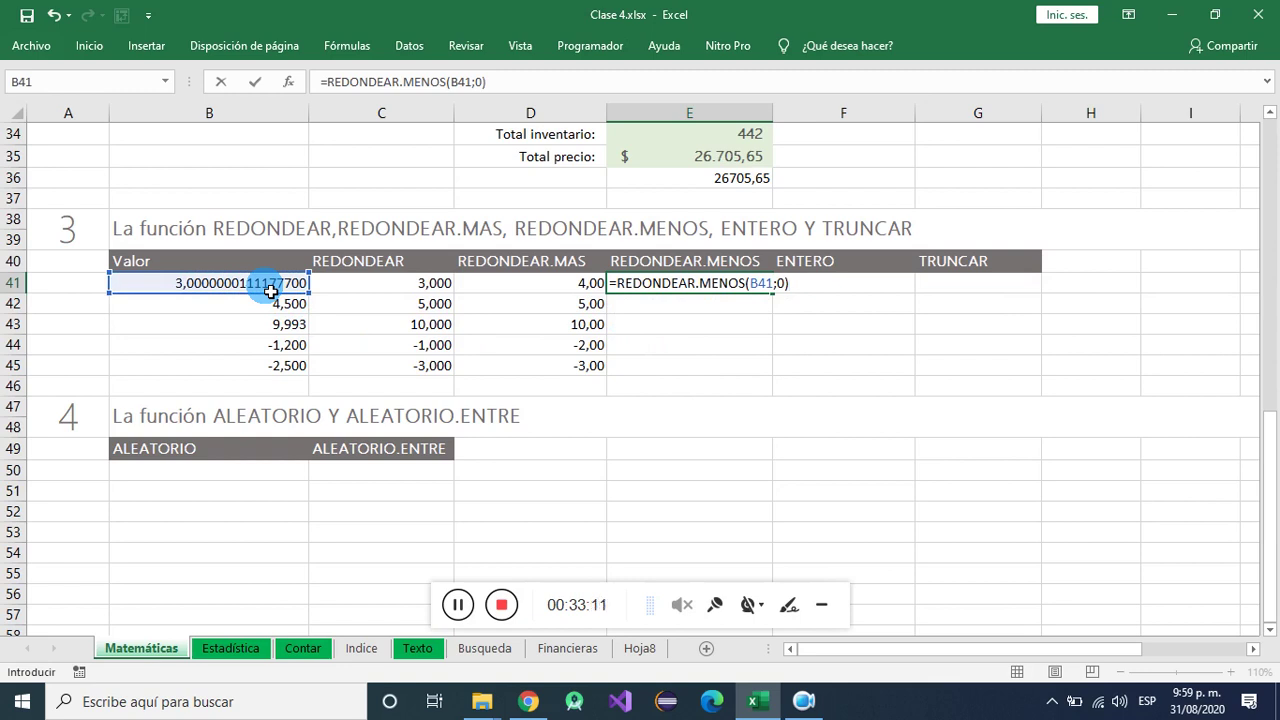
{"action": "key", "text": "Return"}
{"action": "left_click", "coordinate": [738, 281]}
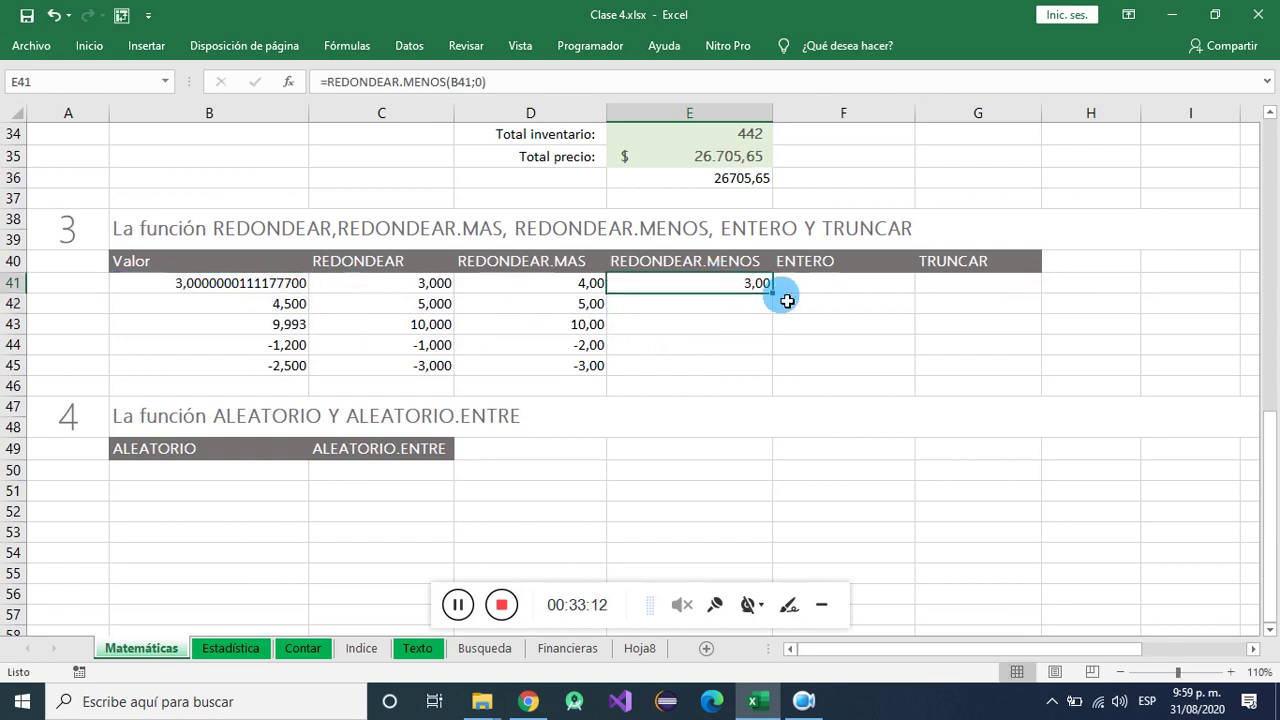
{"action": "left_click_drag", "start_coordinate": [772, 295], "coordinate": [766, 380]}
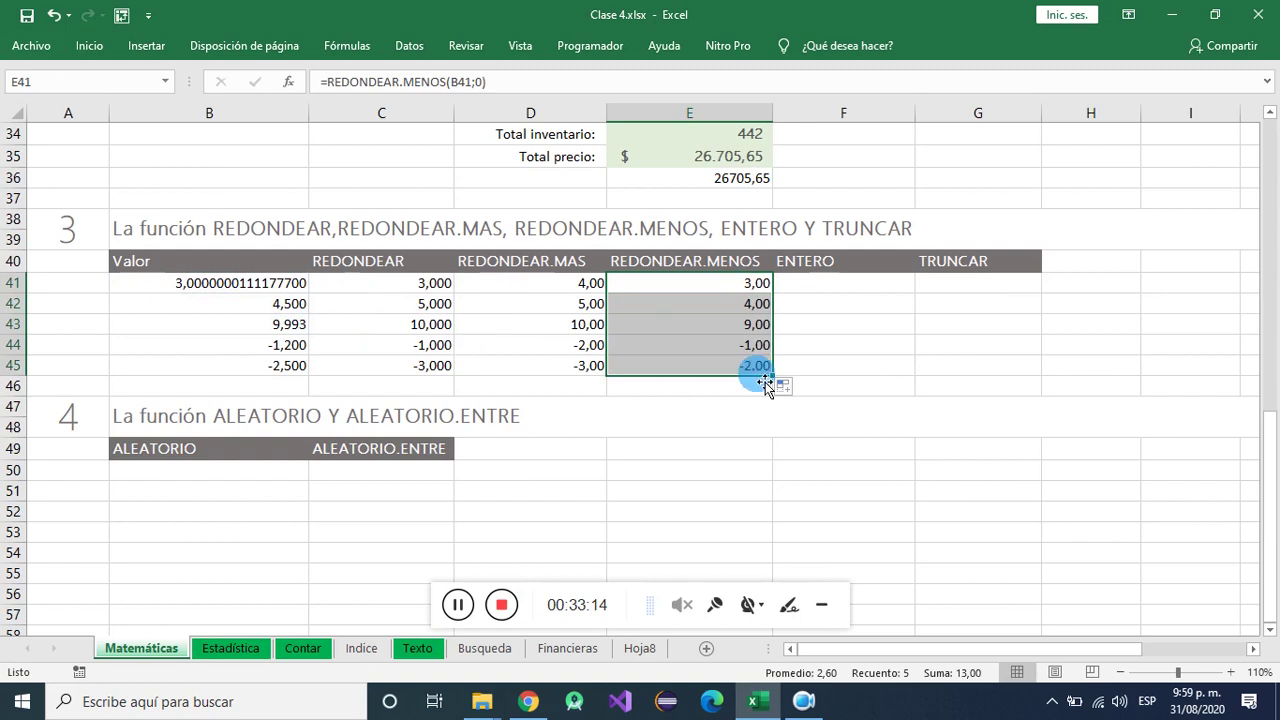
- Compare the REDONDEAR.MENOS results in E41:E45 with the values in column B, including the negative values in rows 44 and 45
{"action": "left_click", "coordinate": [178, 291]}
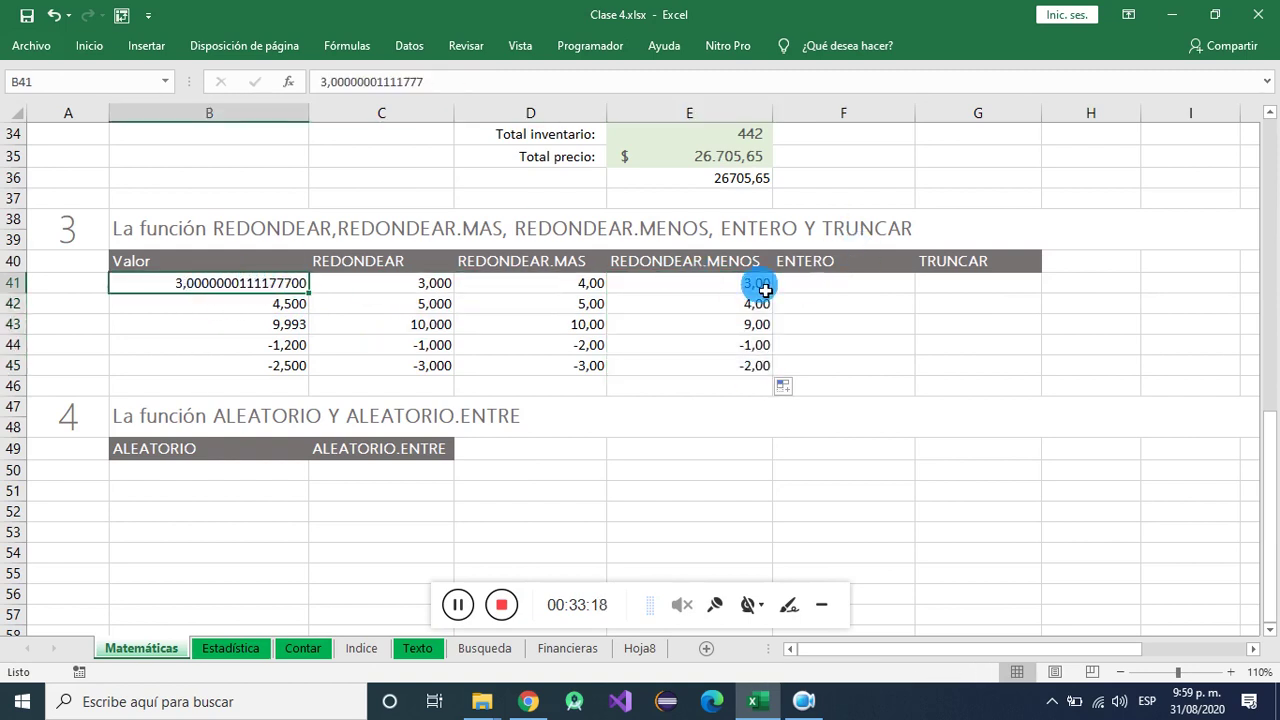
{"action": "left_click", "coordinate": [245, 304]}
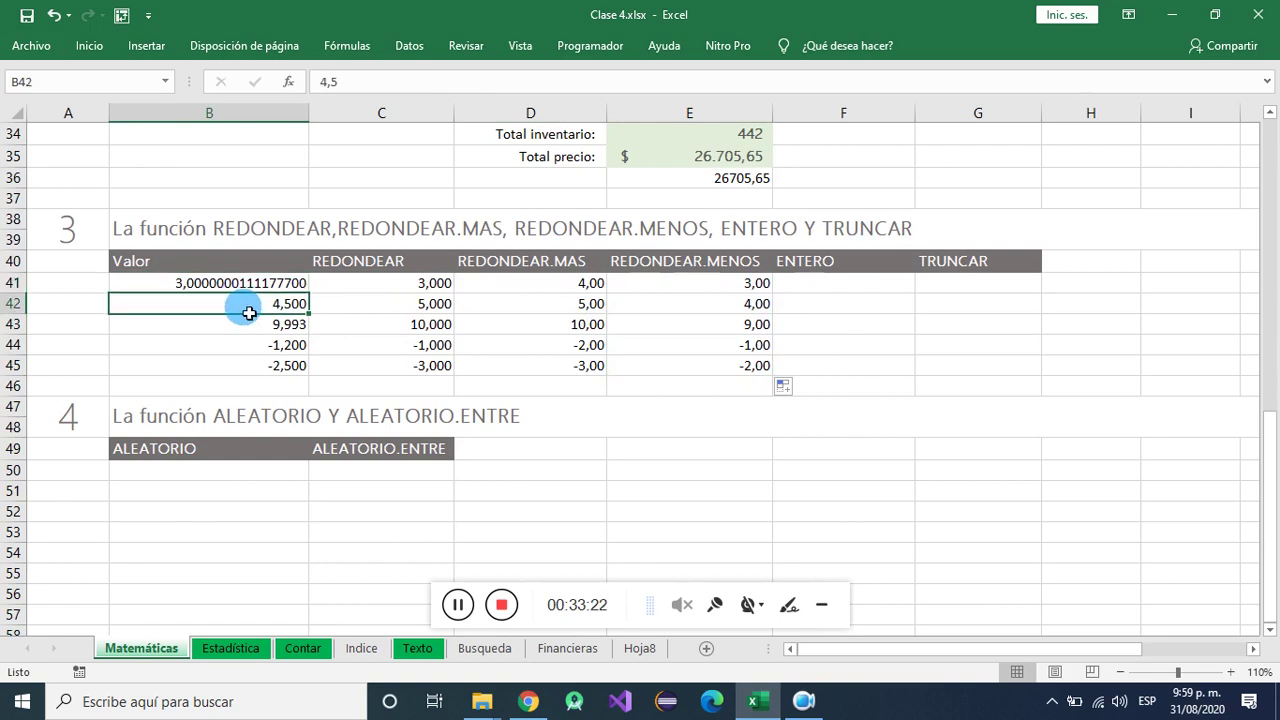
{"action": "left_click", "coordinate": [770, 310]}
{"action": "left_click", "coordinate": [257, 334]}
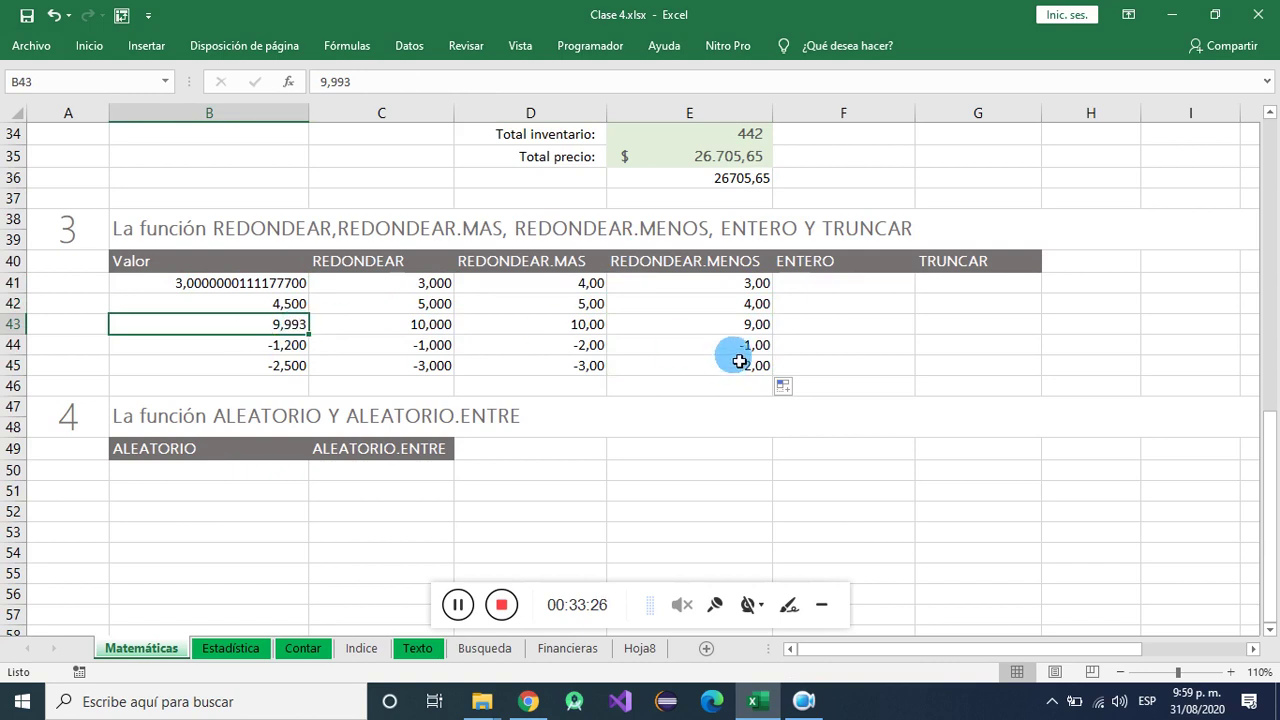
{"action": "left_click", "coordinate": [703, 332]}
{"action": "left_click", "coordinate": [282, 348]}
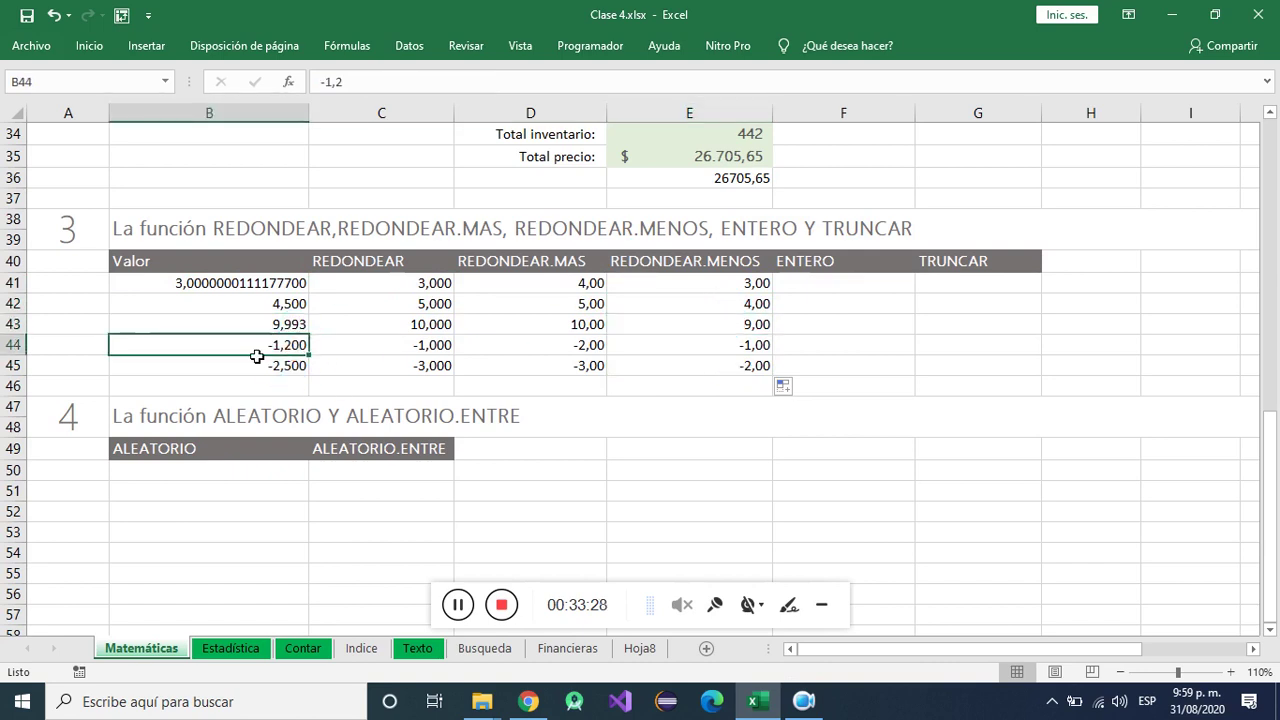
{"action": "left_click_drag", "start_coordinate": [774, 357], "coordinate": [771, 371]}
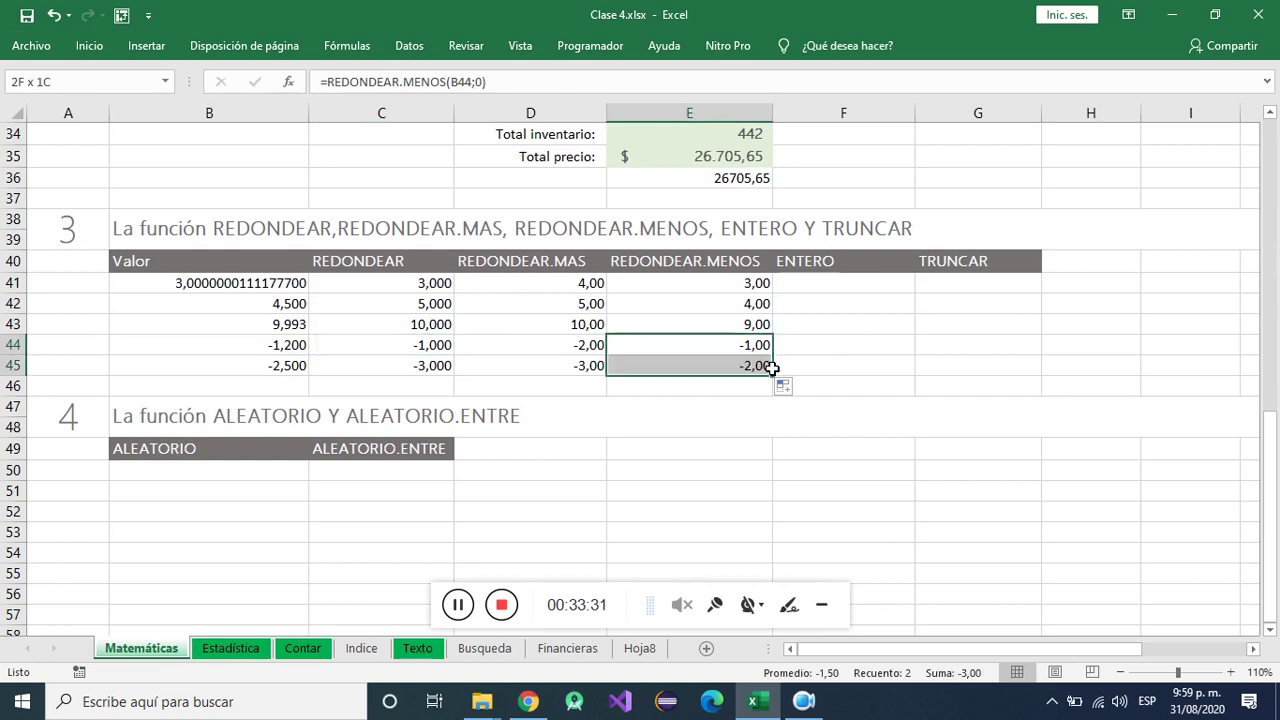
{"action": "left_click", "coordinate": [288, 350]}
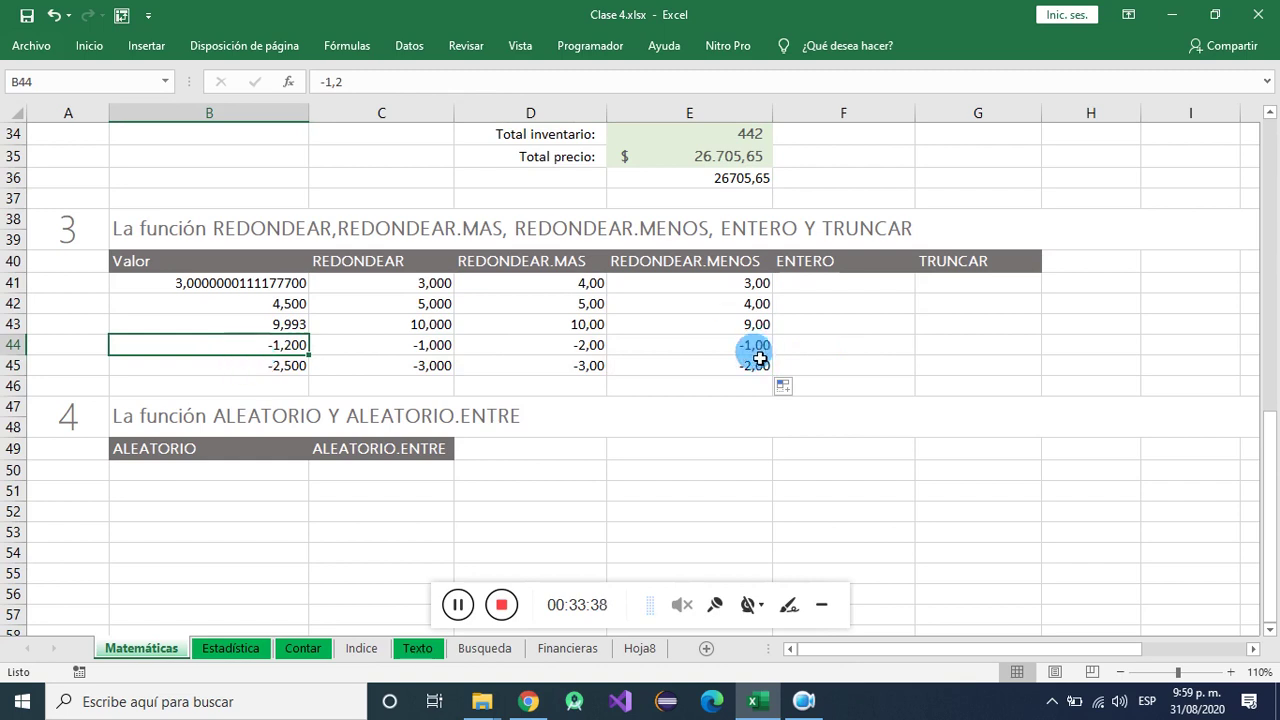
{"action": "left_click", "coordinate": [709, 352]}
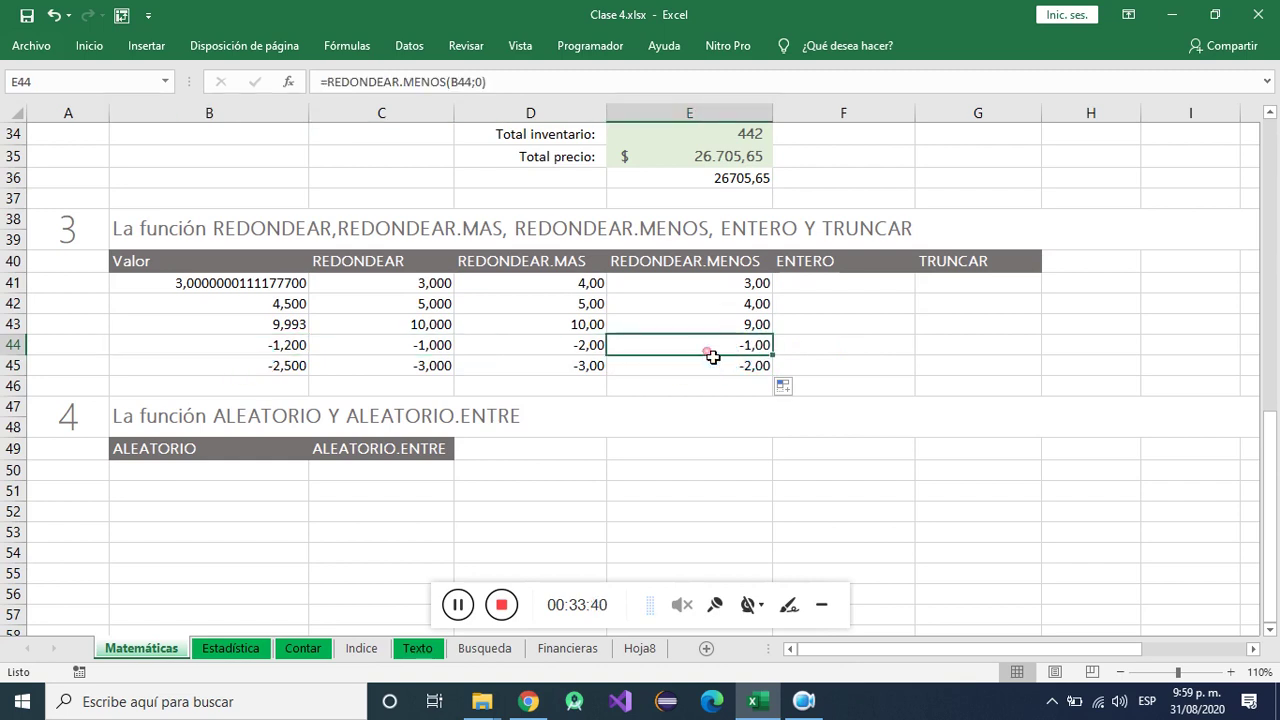
{"action": "left_click", "coordinate": [268, 376]}
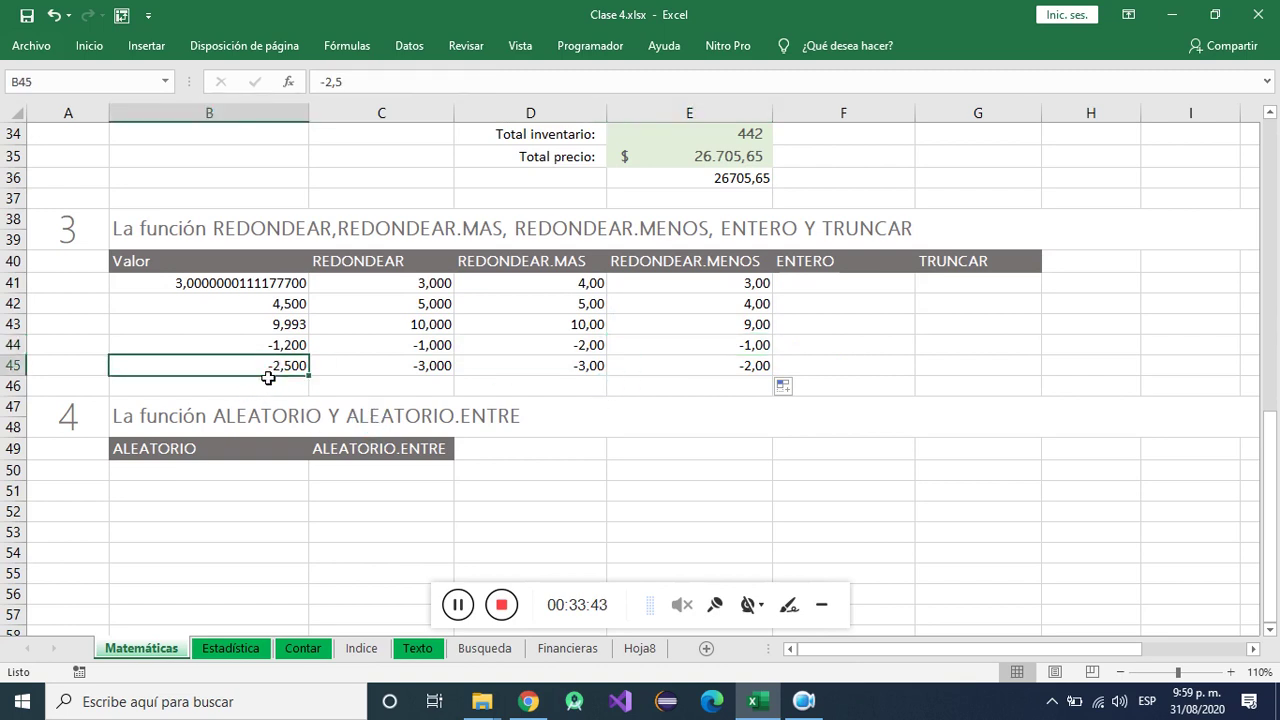
{"action": "left_click", "coordinate": [722, 370]}
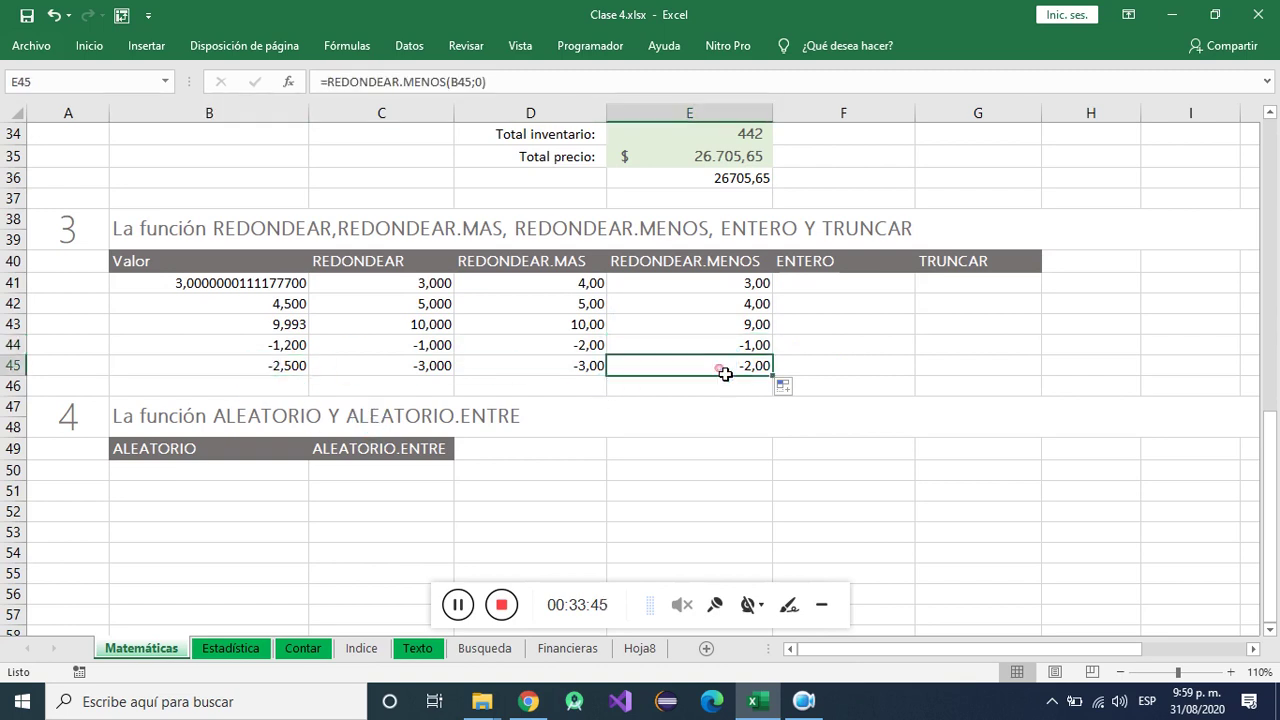
- Enter =ENTERO(B41) in F41 and fill the formula down to F45
{"action": "left_click", "coordinate": [877, 287]}
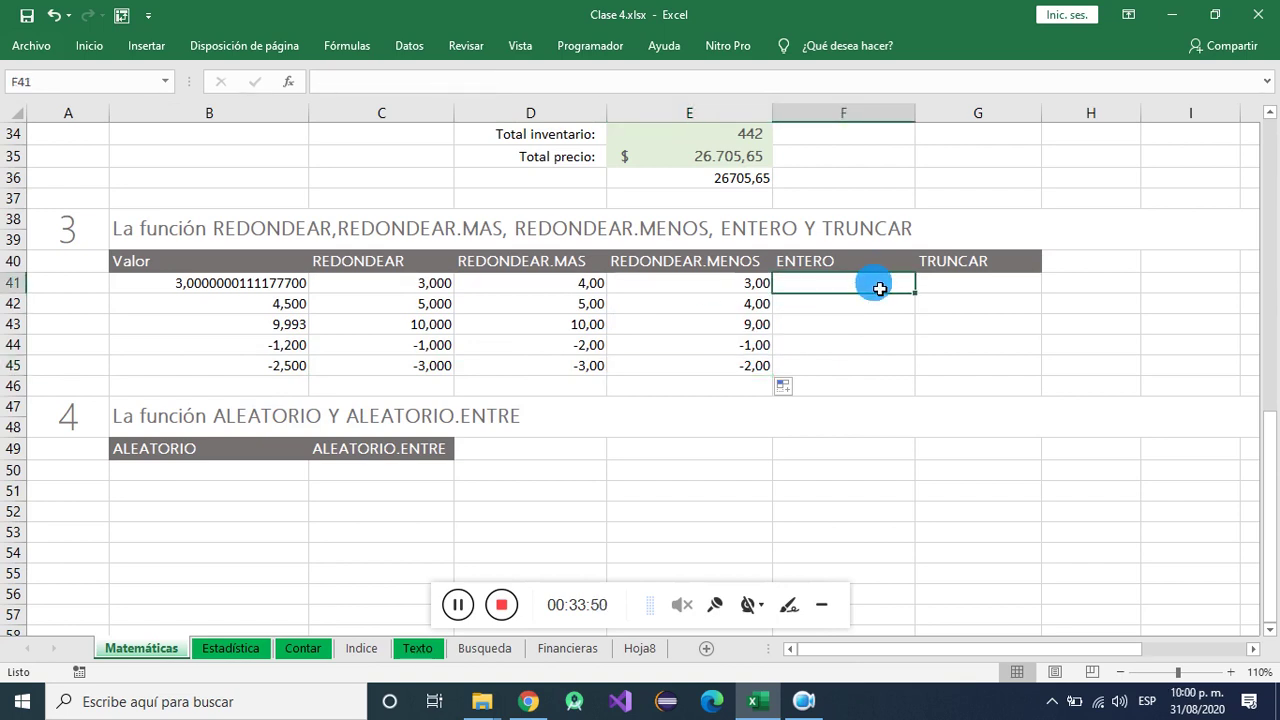
{"action": "type", "text": "=ENTE"}
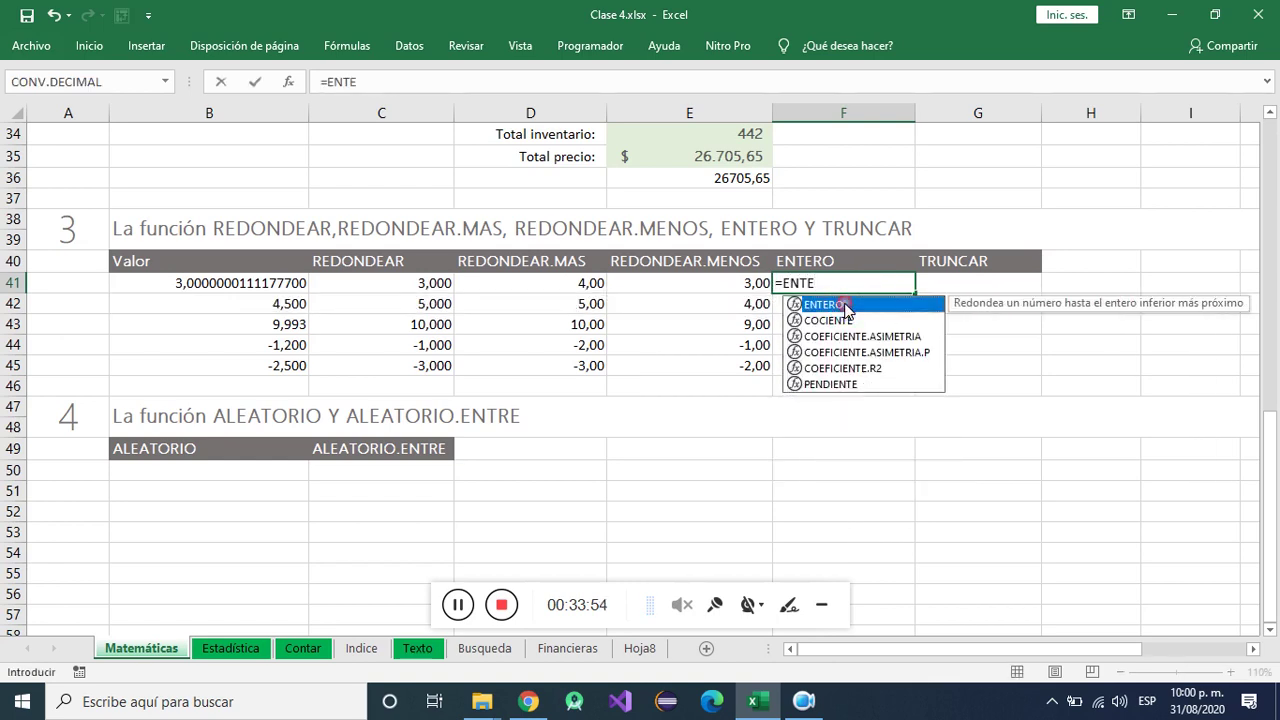
{"action": "double_click", "coordinate": [840, 305]}
{"action": "left_click", "coordinate": [285, 284]}
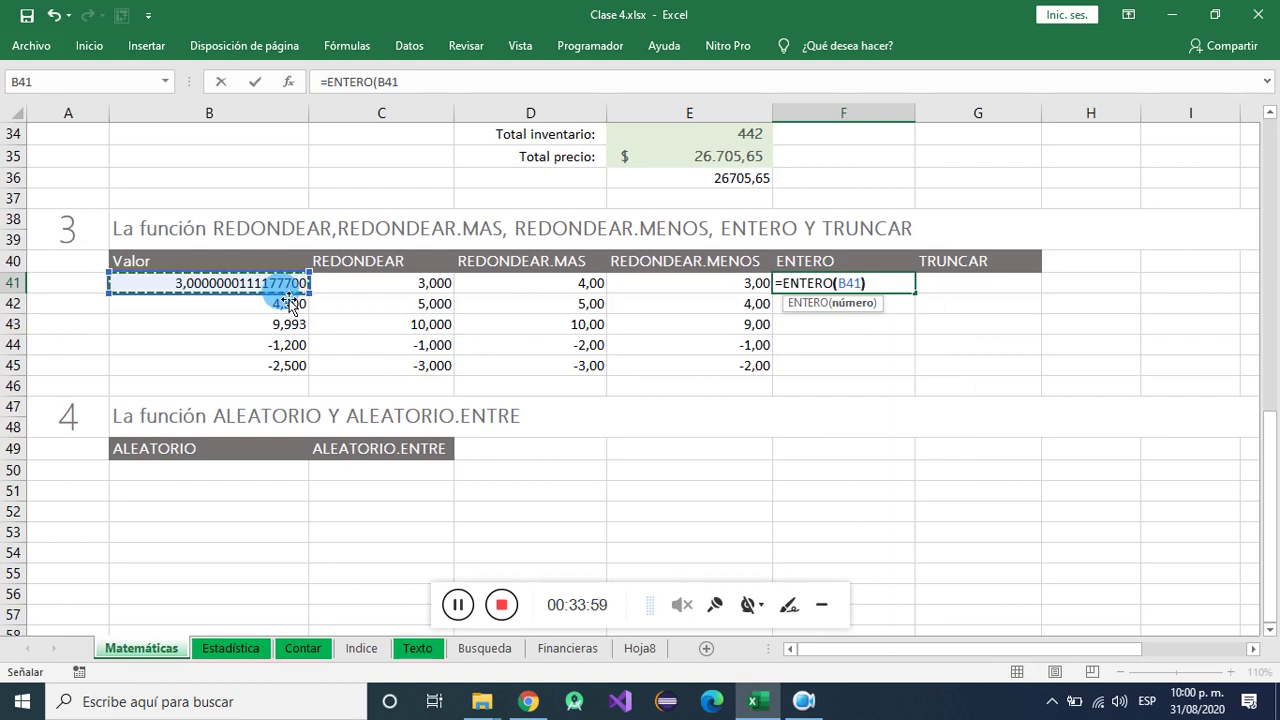
{"action": "type", "text": ")"}
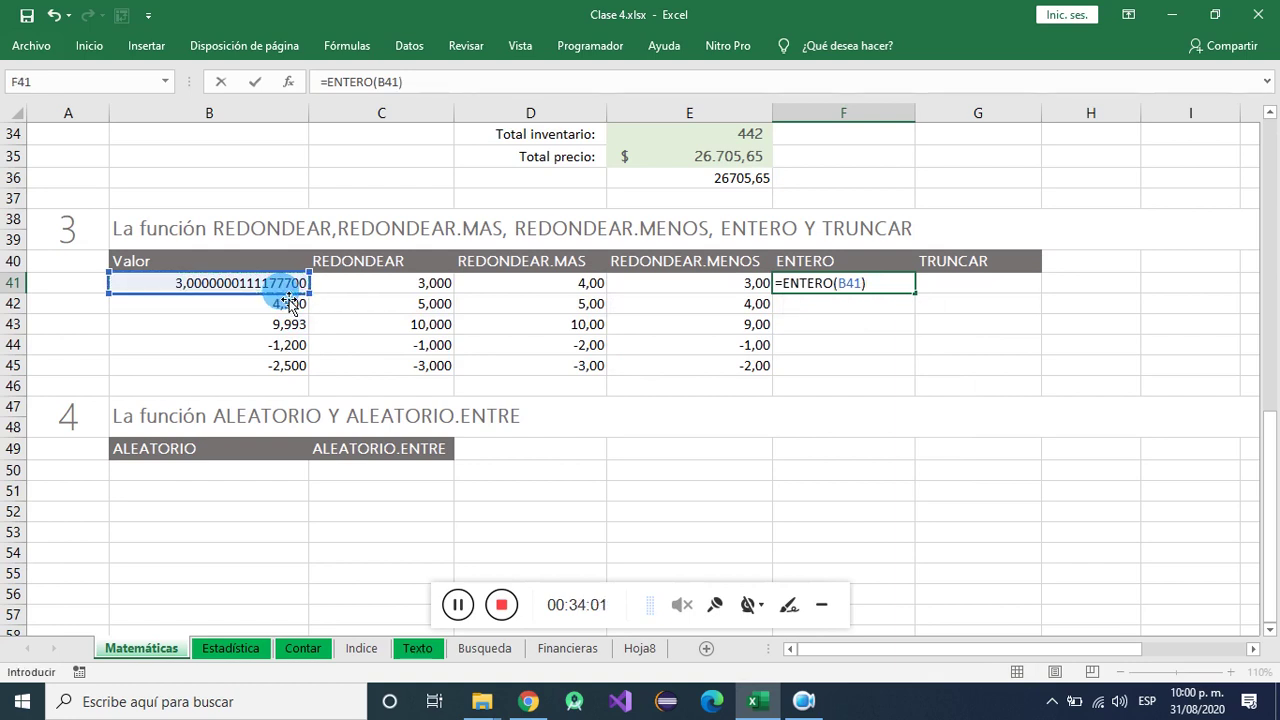
{"action": "key", "text": "Return"}
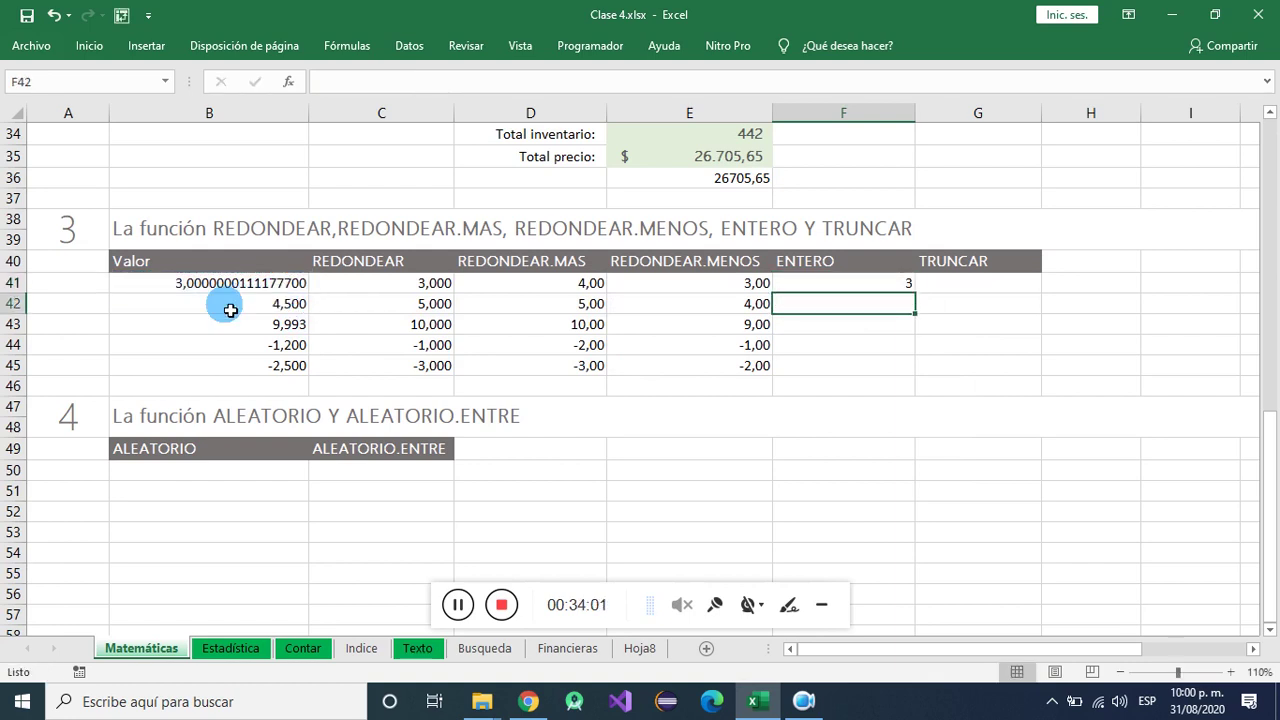
{"action": "left_click", "coordinate": [908, 287]}
{"action": "left_click_drag", "start_coordinate": [920, 303], "coordinate": [909, 386]}
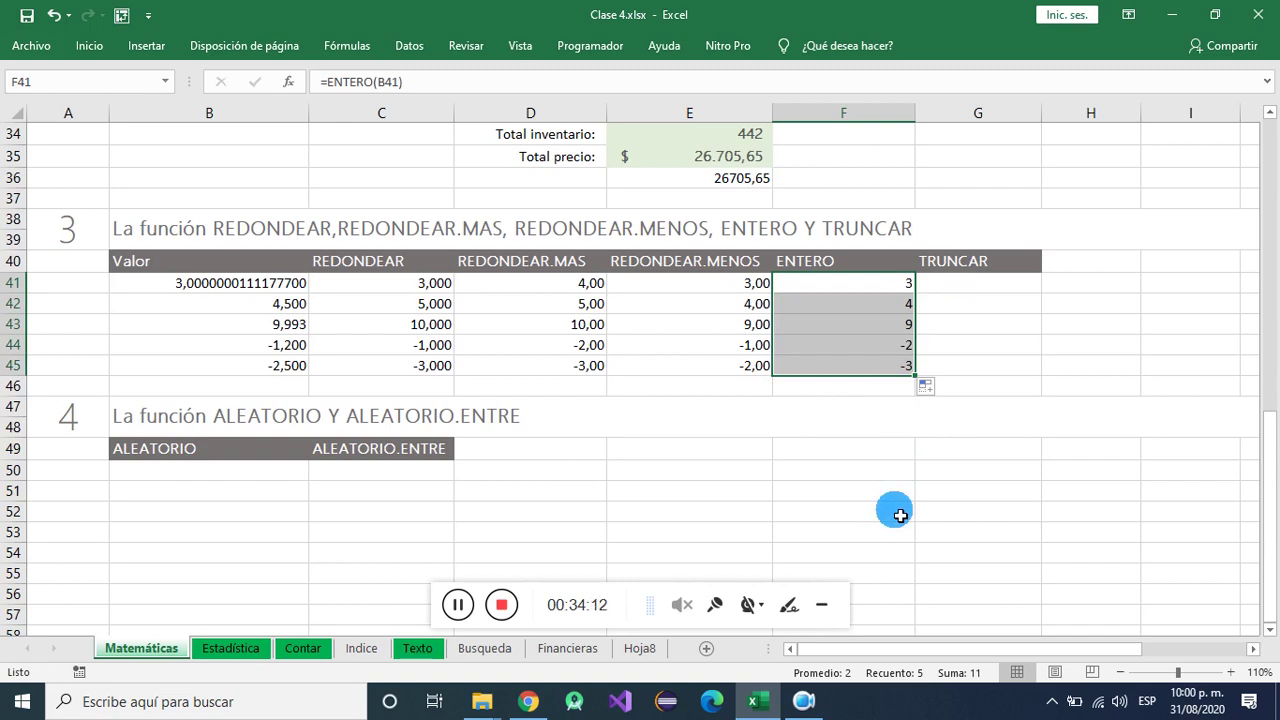
- Compare the ENTERO results in F41:F43 with the positive values in B41:B43 row by row
{"action": "left_click", "coordinate": [846, 286]}
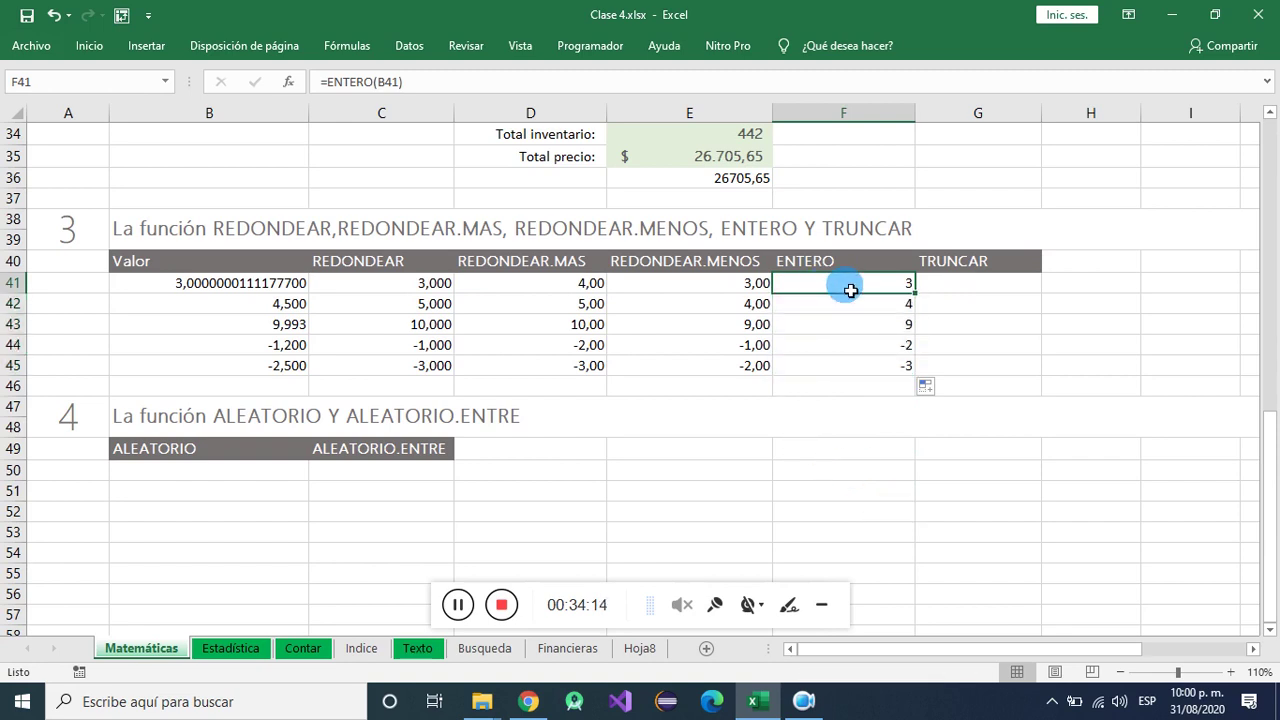
{"action": "left_click", "coordinate": [258, 284]}
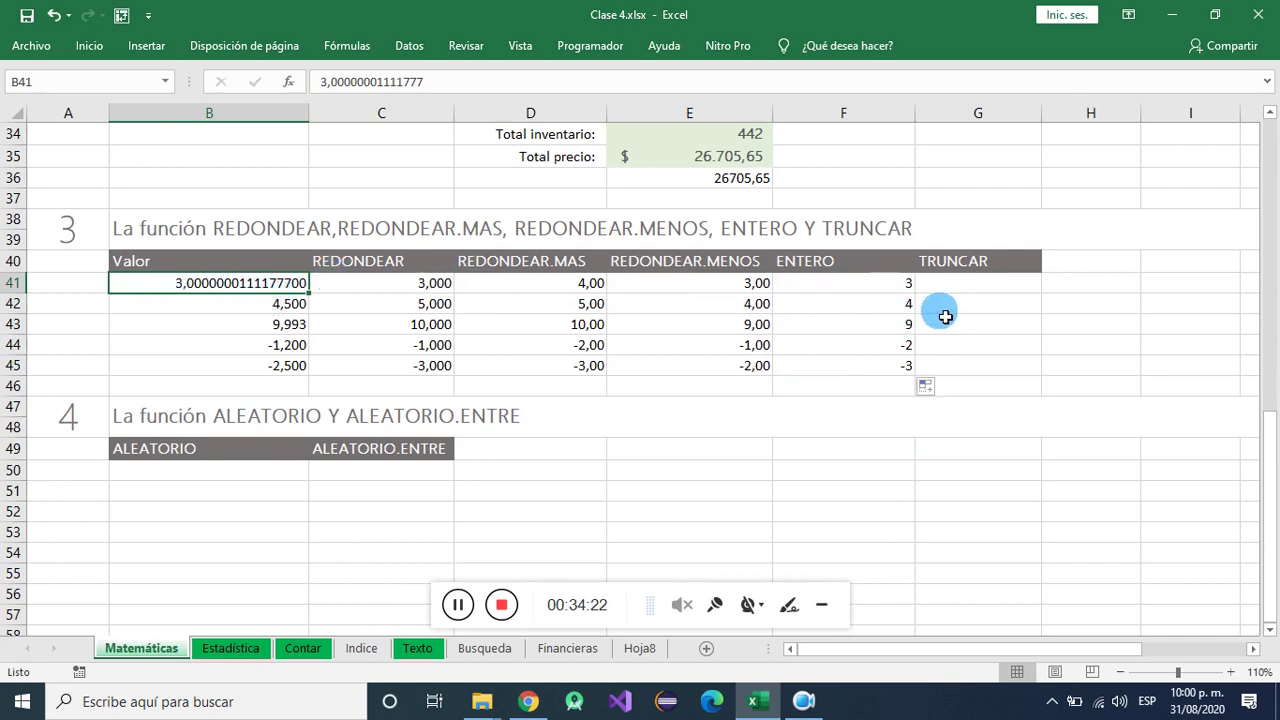
{"action": "left_click", "coordinate": [898, 287]}
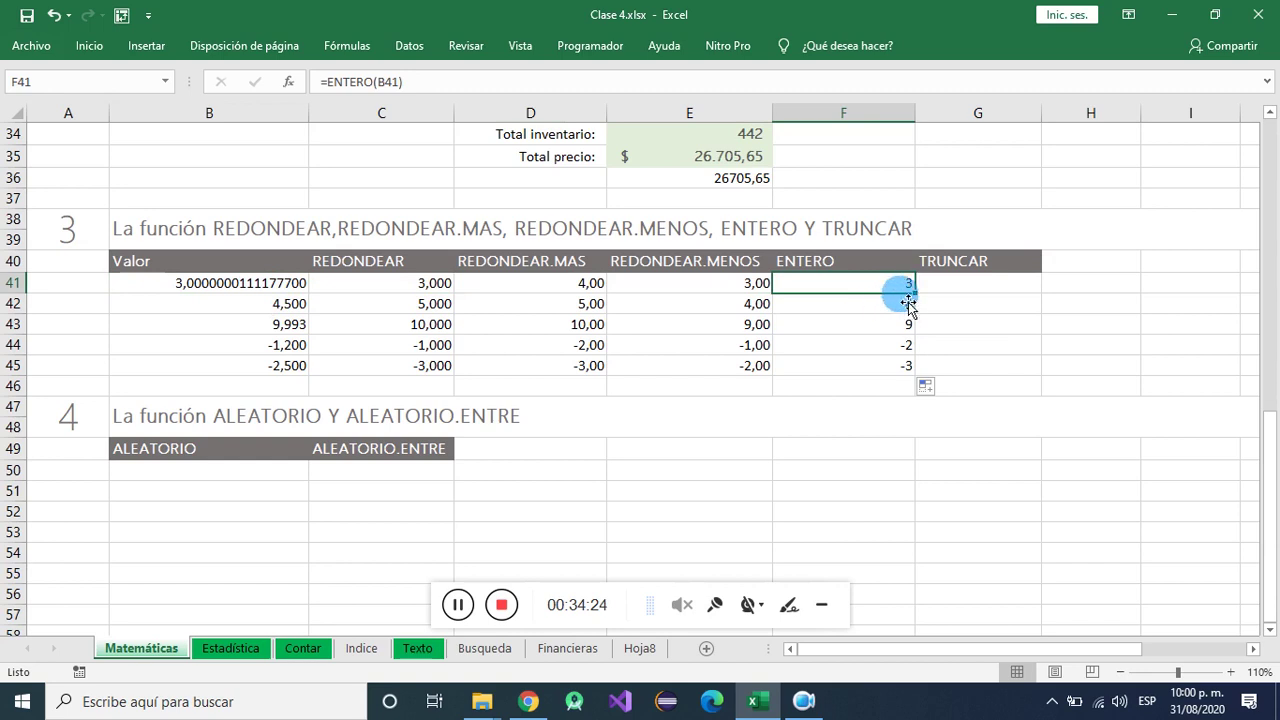
{"action": "left_click", "coordinate": [258, 307]}
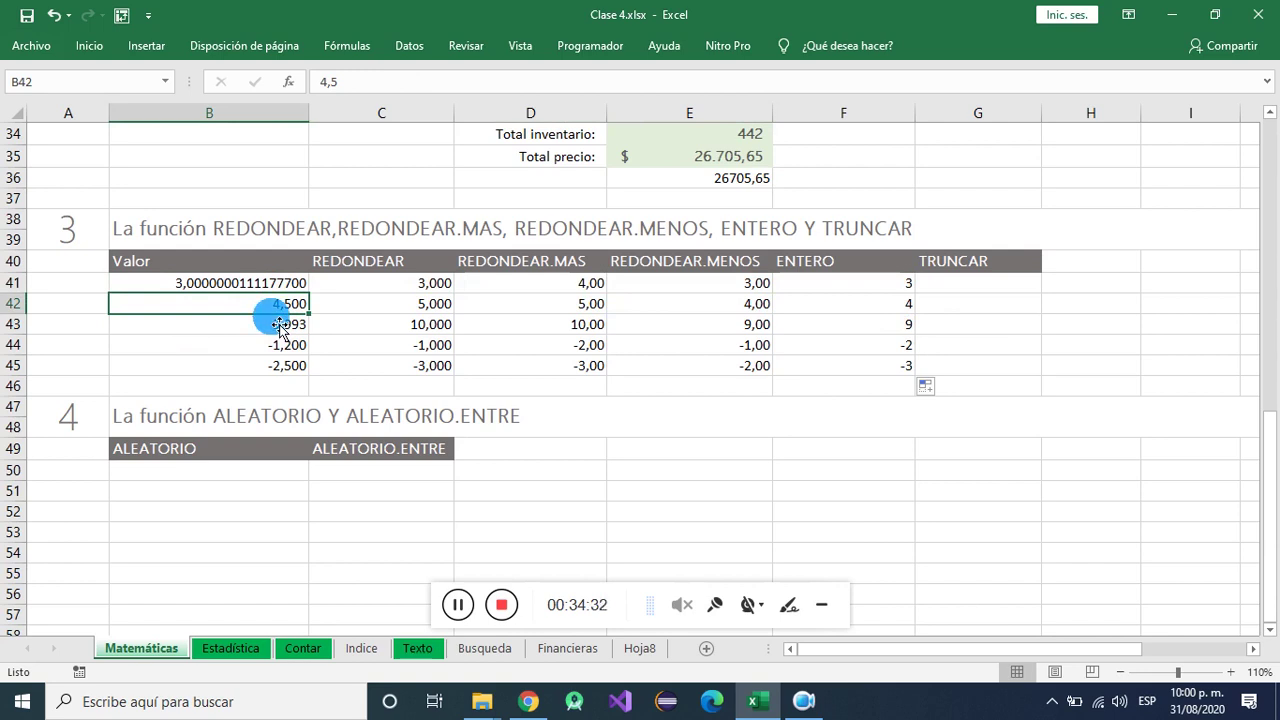
{"action": "left_click", "coordinate": [874, 304]}
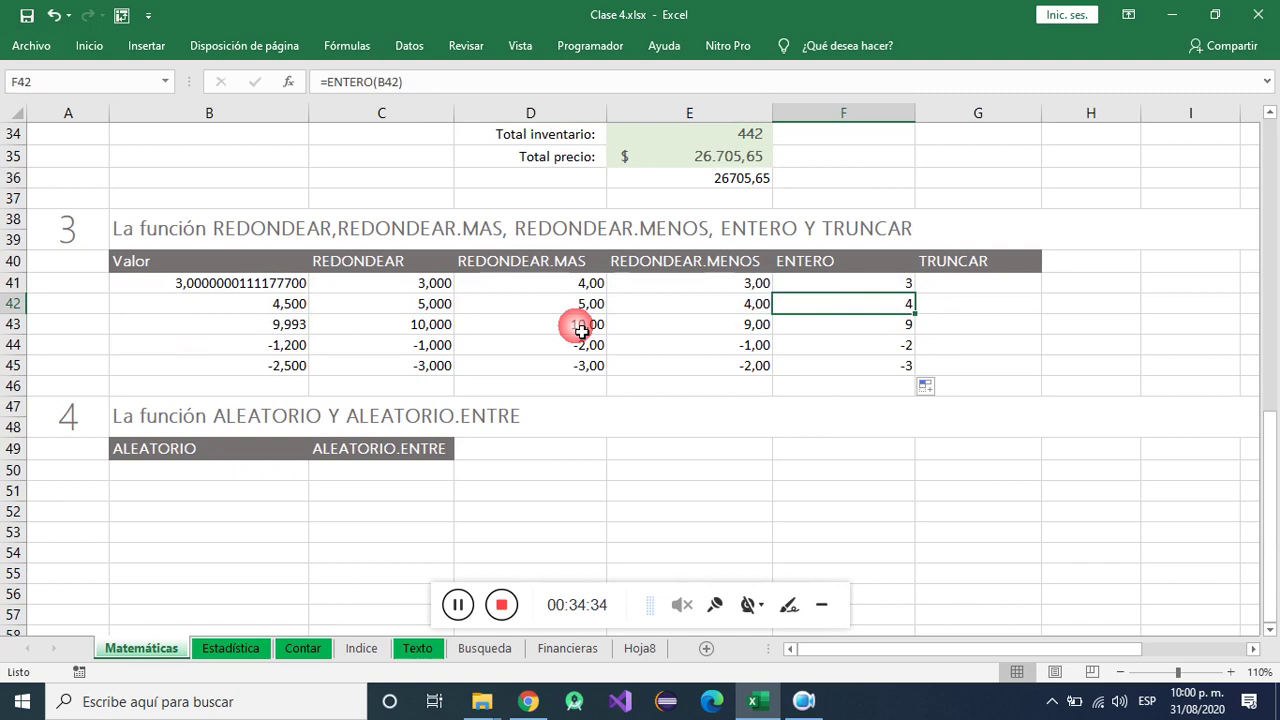
{"action": "left_click", "coordinate": [250, 333]}
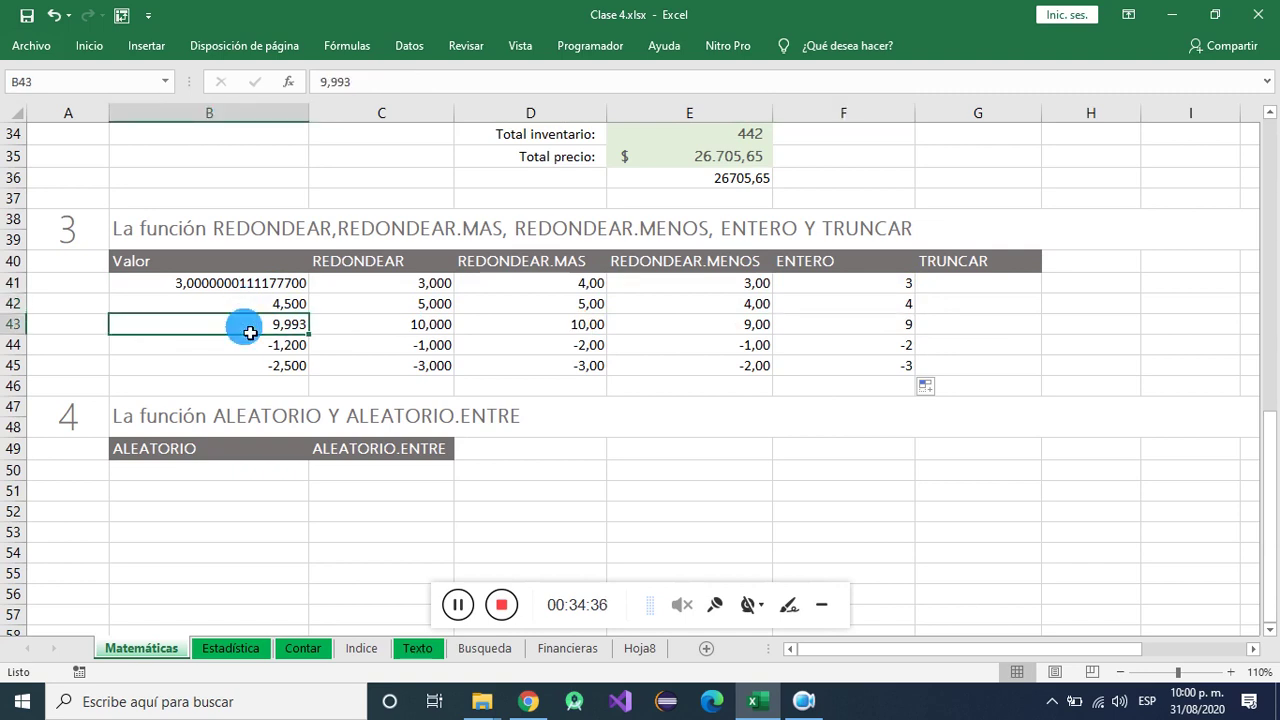
{"action": "left_click", "coordinate": [889, 333]}
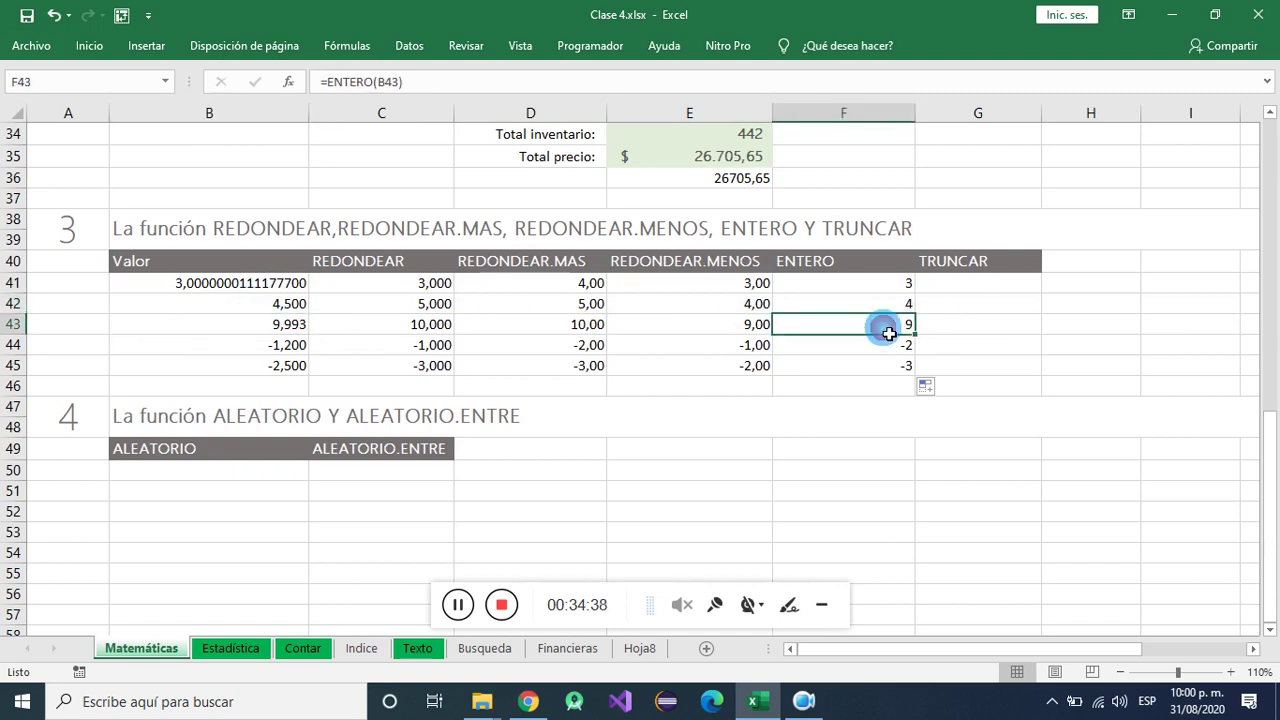
- Examine how ENTERO handles the negative values by comparing B44:B45 with the results in F44:F45
{"action": "left_click", "coordinate": [300, 345]}
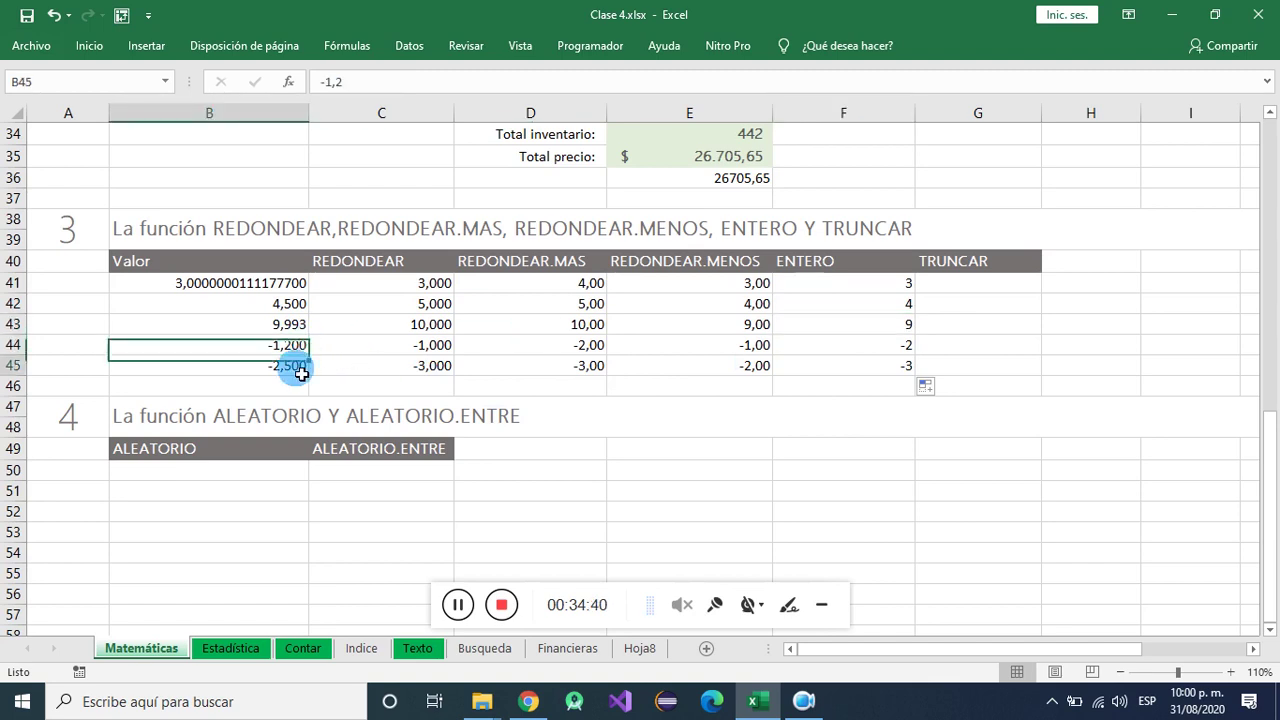
{"action": "left_click", "coordinate": [297, 366]}
{"action": "left_click", "coordinate": [297, 348]}
{"action": "left_click", "coordinate": [297, 366]}
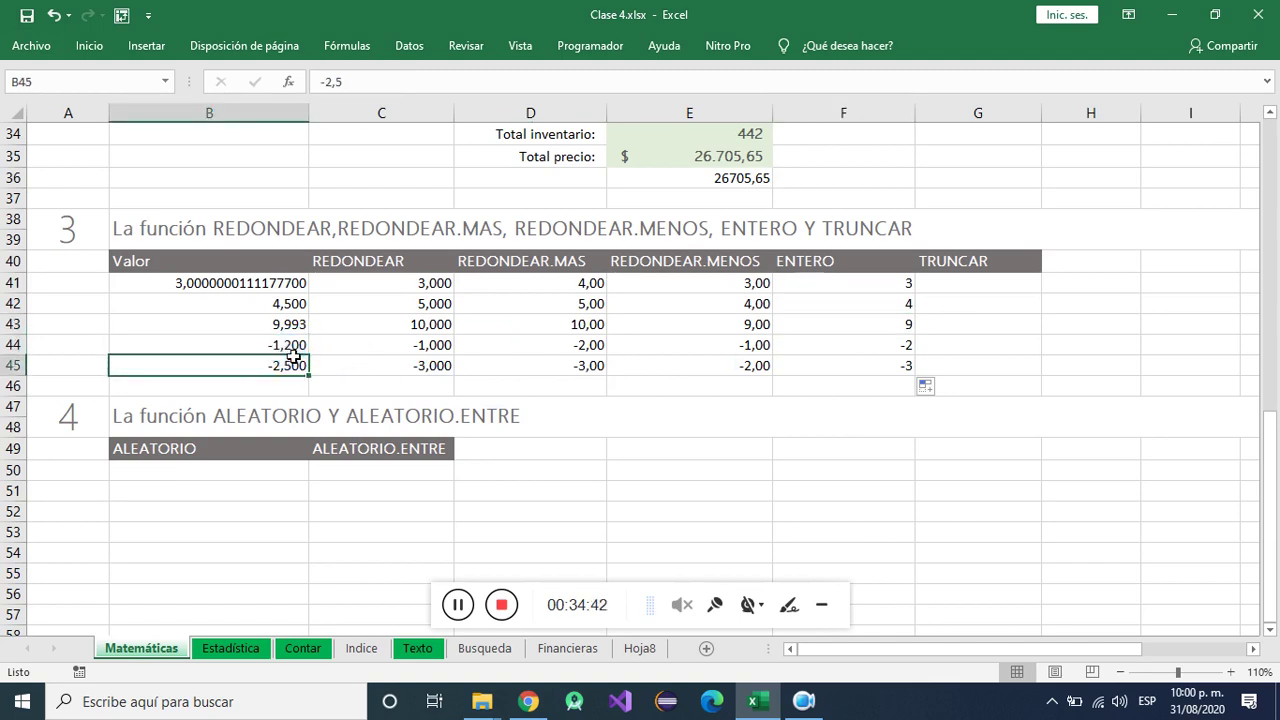
{"action": "left_click", "coordinate": [293, 348]}
{"action": "left_click", "coordinate": [295, 371]}
{"action": "left_click", "coordinate": [295, 371]}
{"action": "left_click", "coordinate": [292, 345]}
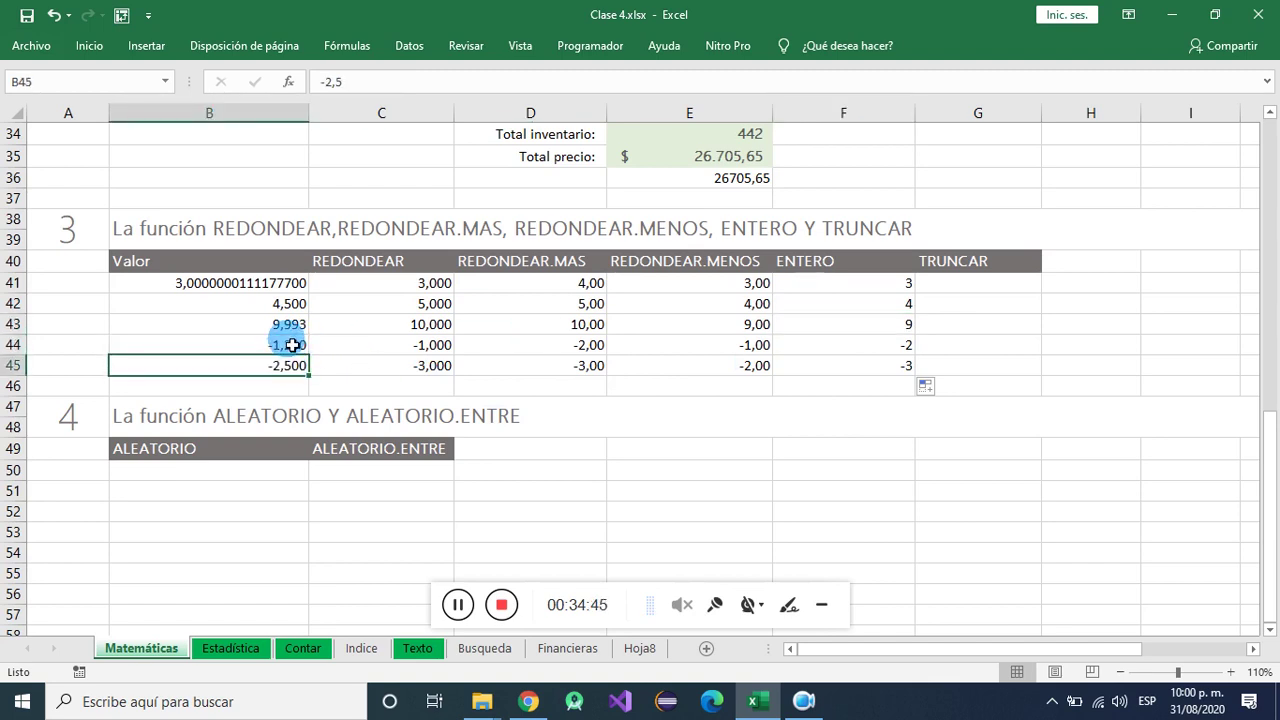
{"action": "left_click", "coordinate": [291, 345]}
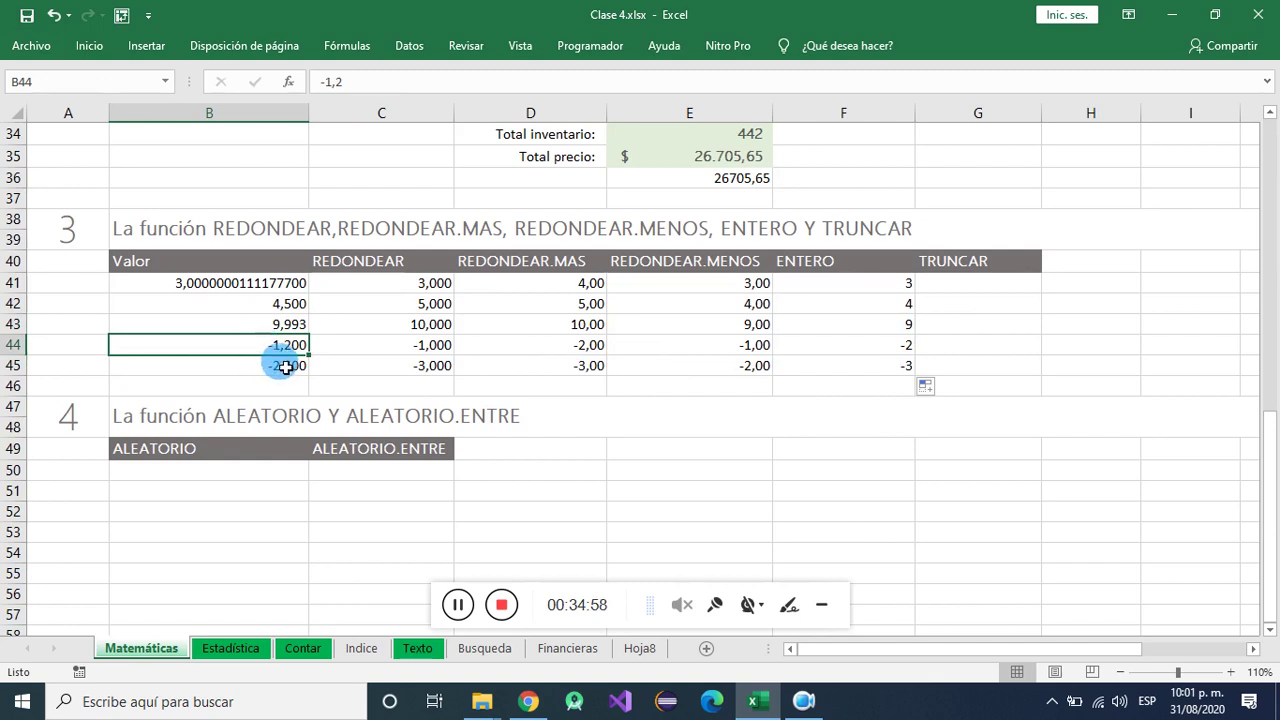
{"action": "left_click", "coordinate": [880, 346]}
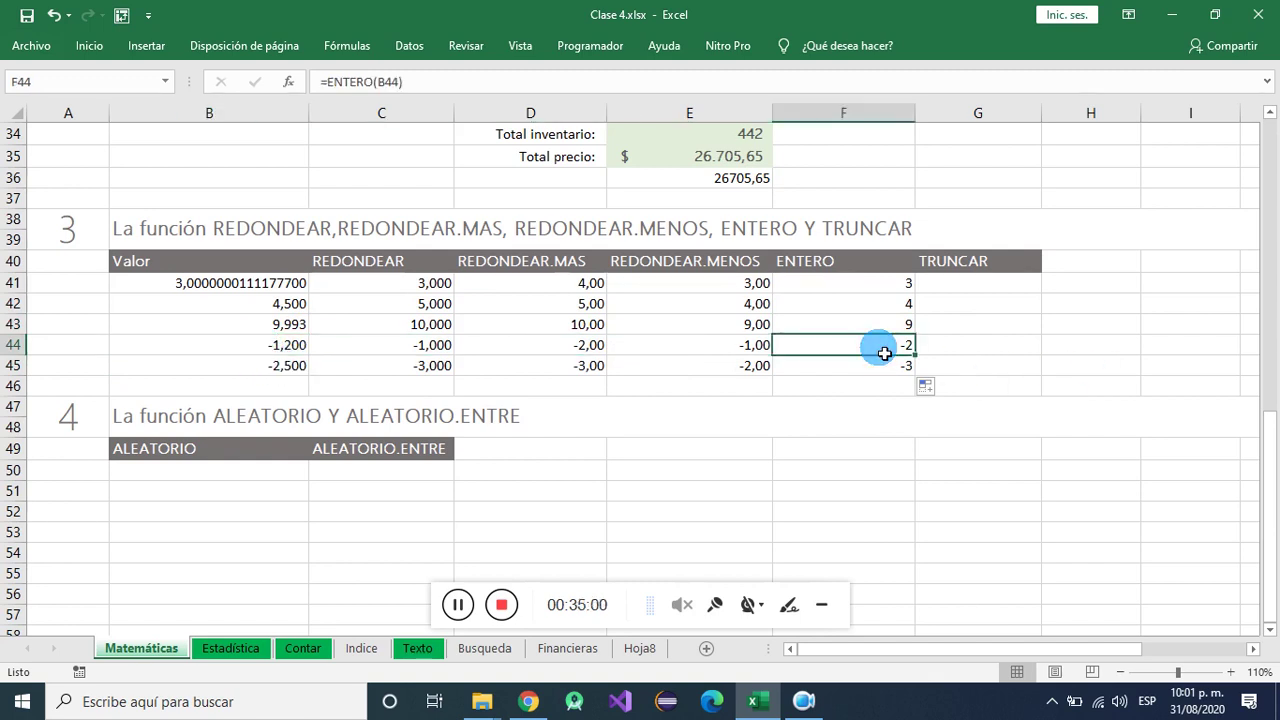
{"action": "left_click", "coordinate": [273, 369]}
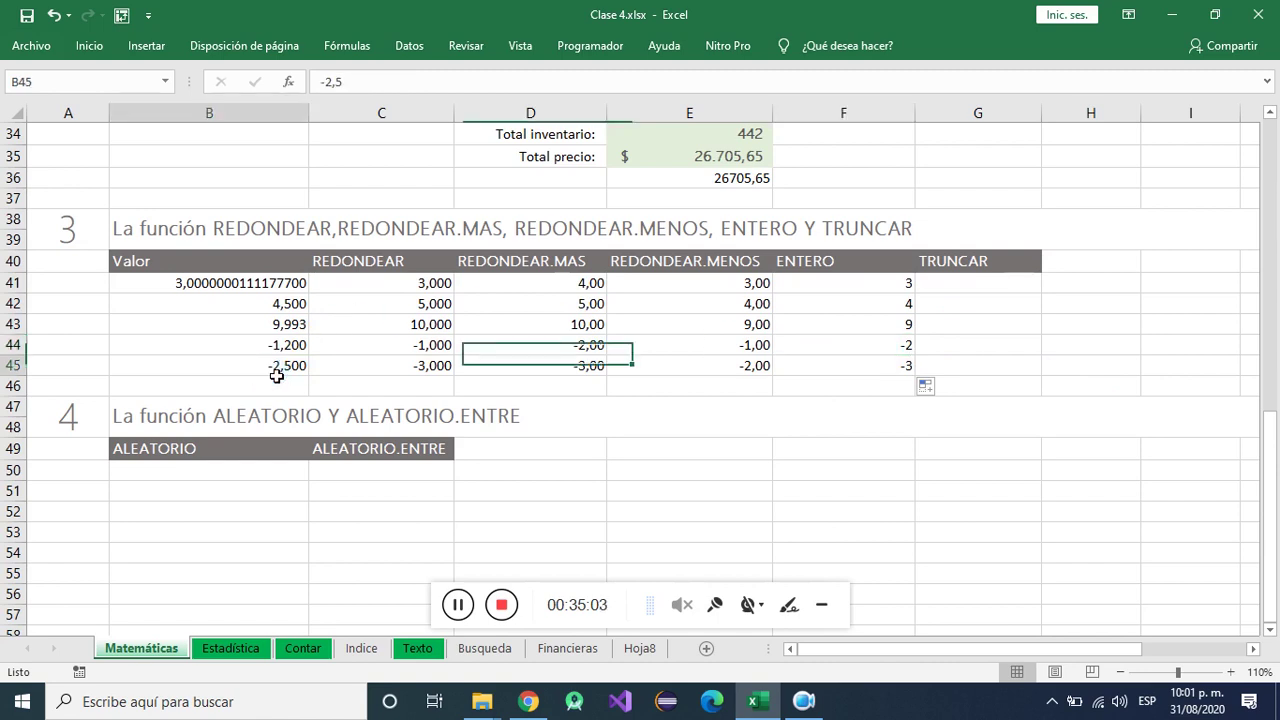
{"action": "left_click", "coordinate": [883, 368]}
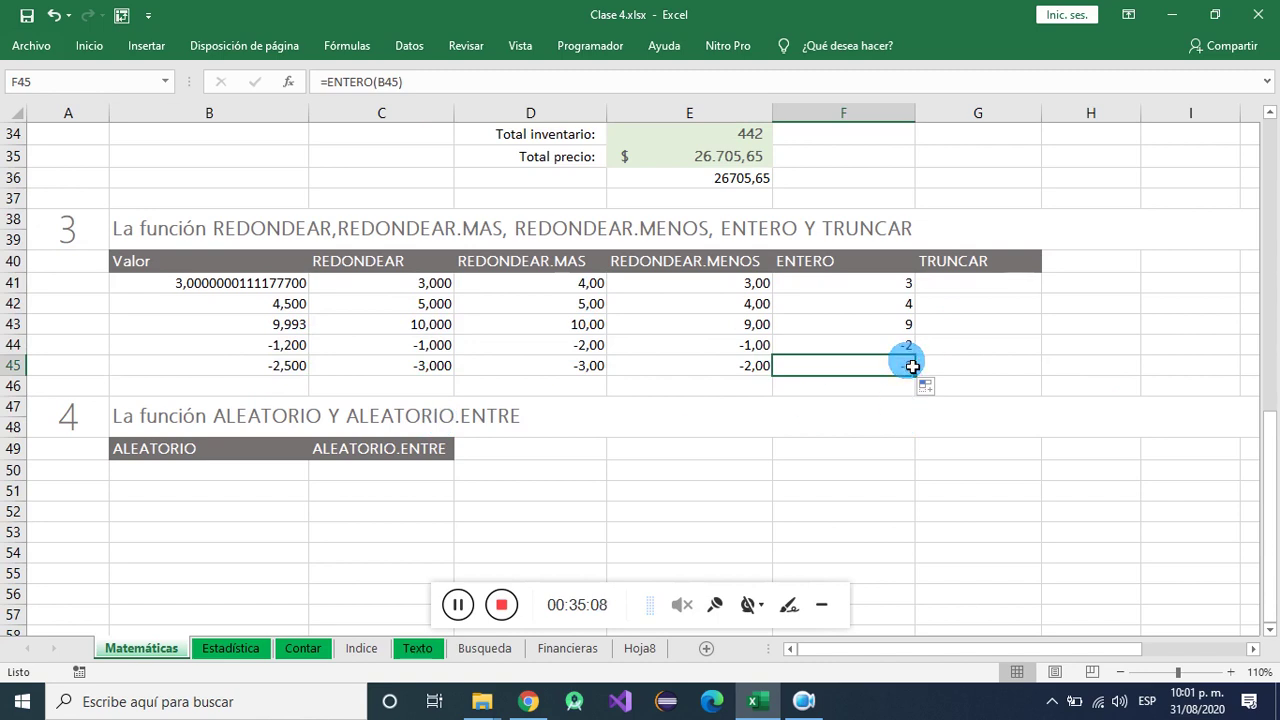
- Enter =TRUNCAR(B41) in G41 and fill the formula down to G45
{"action": "left_click", "coordinate": [971, 287]}
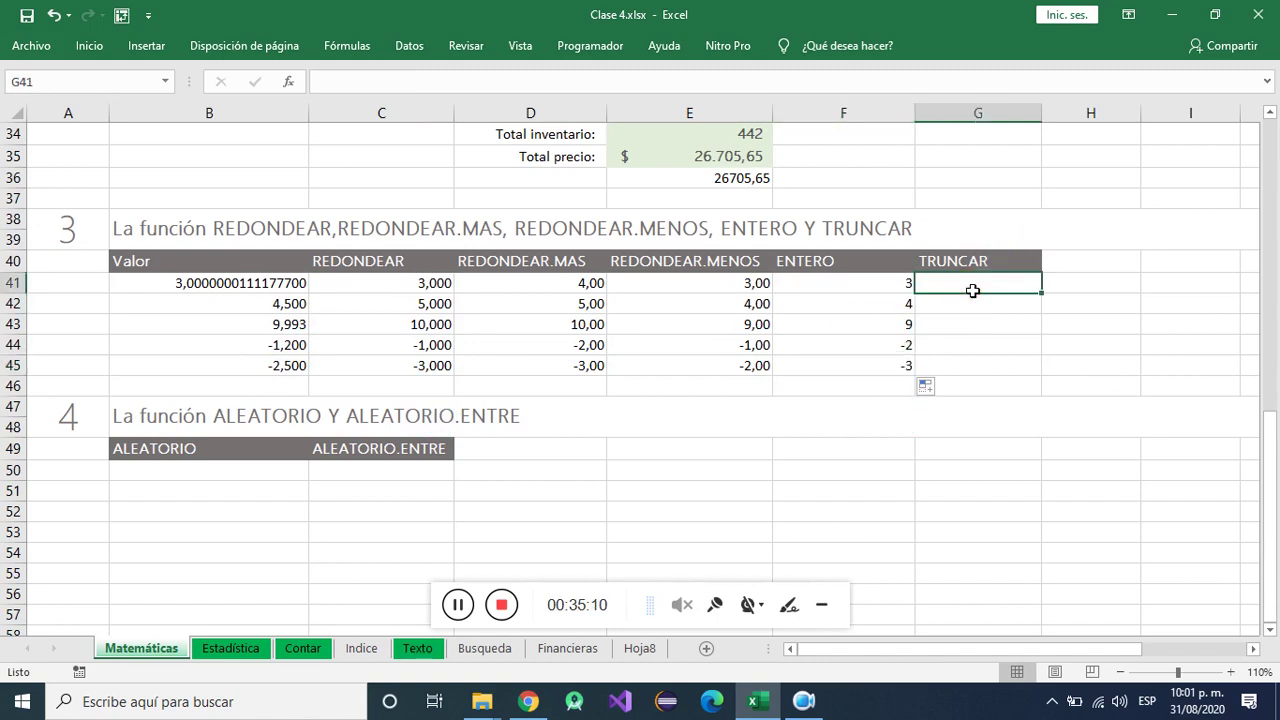
{"action": "type", "text": "=TRU"}
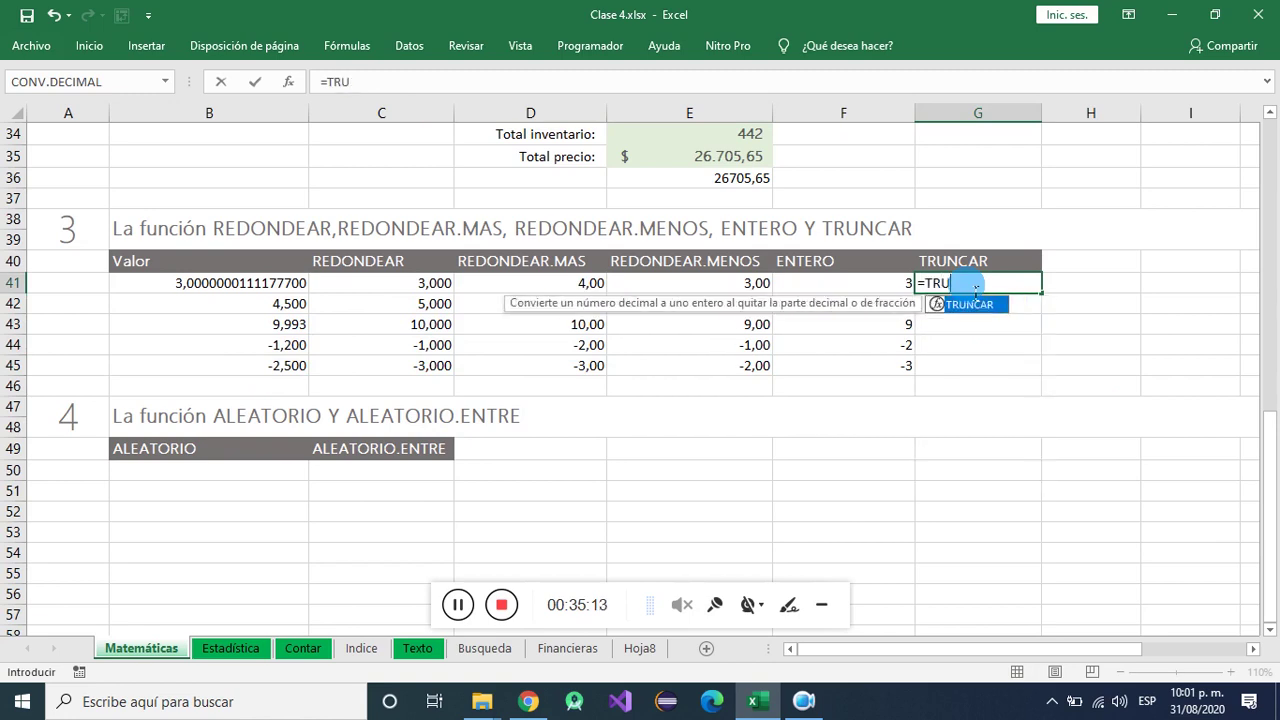
{"action": "type", "text": "NCA"}
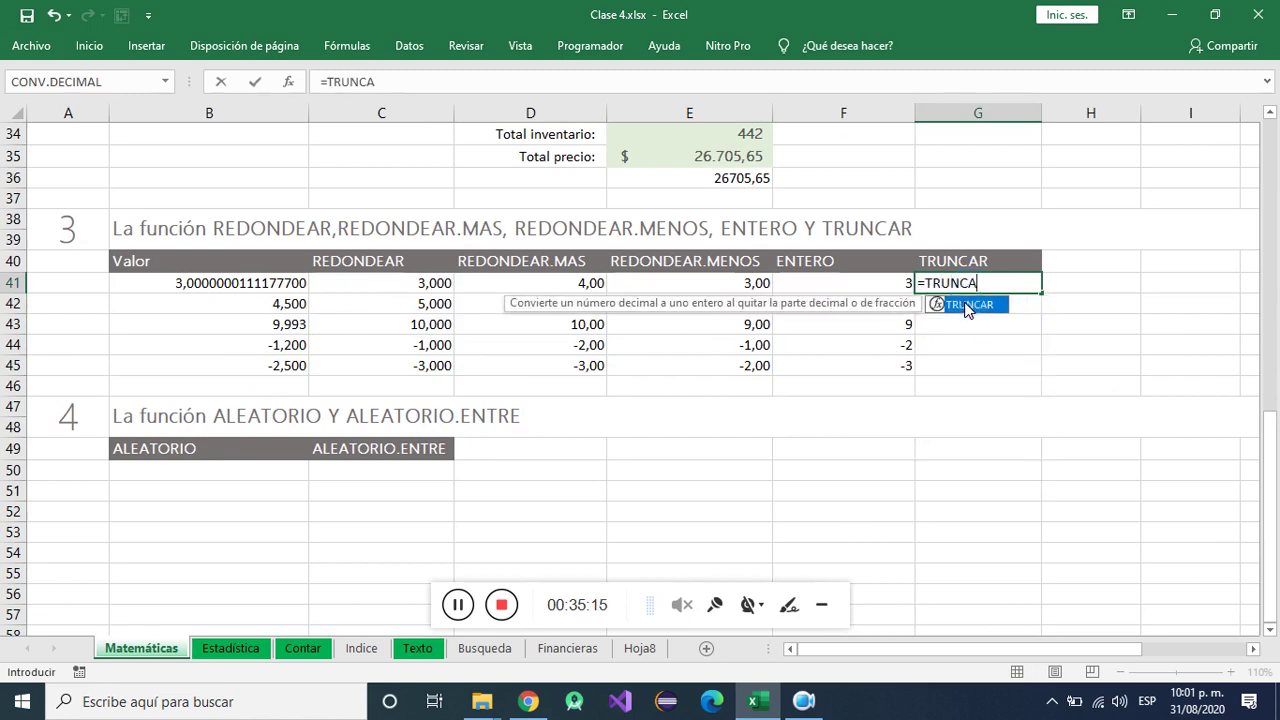
{"action": "double_click", "coordinate": [977, 305]}
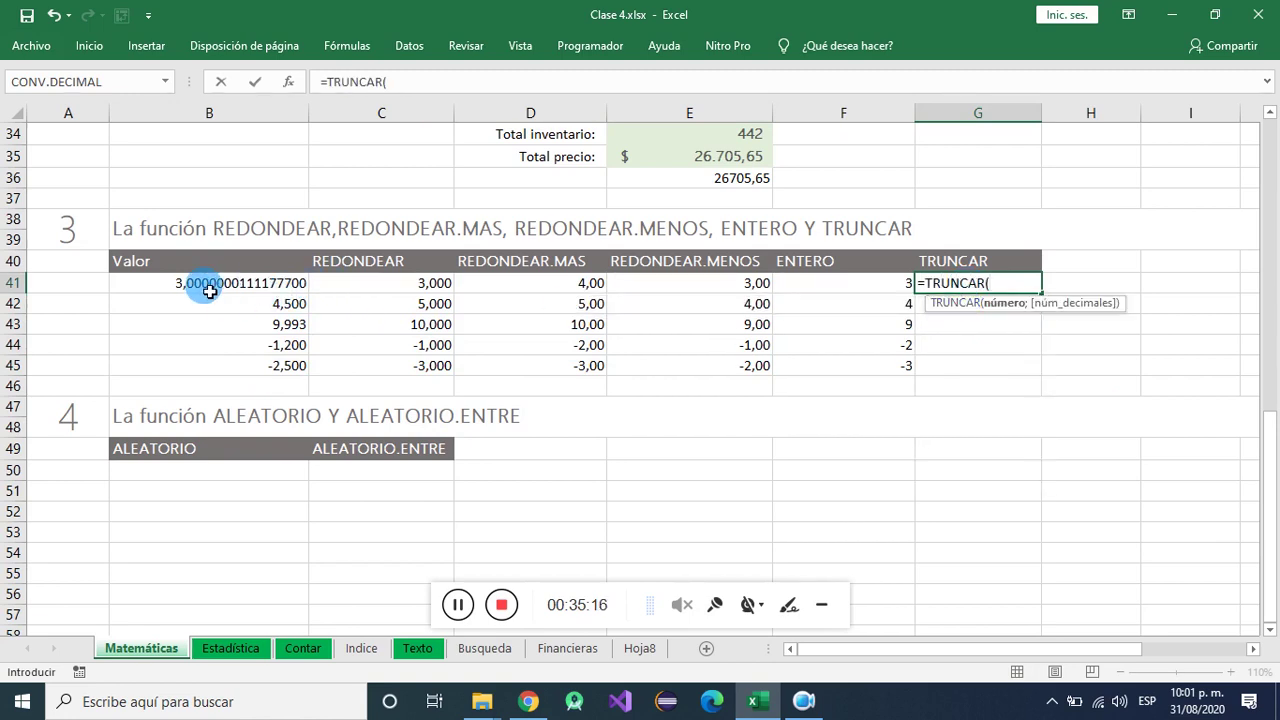
{"action": "left_click", "coordinate": [240, 285]}
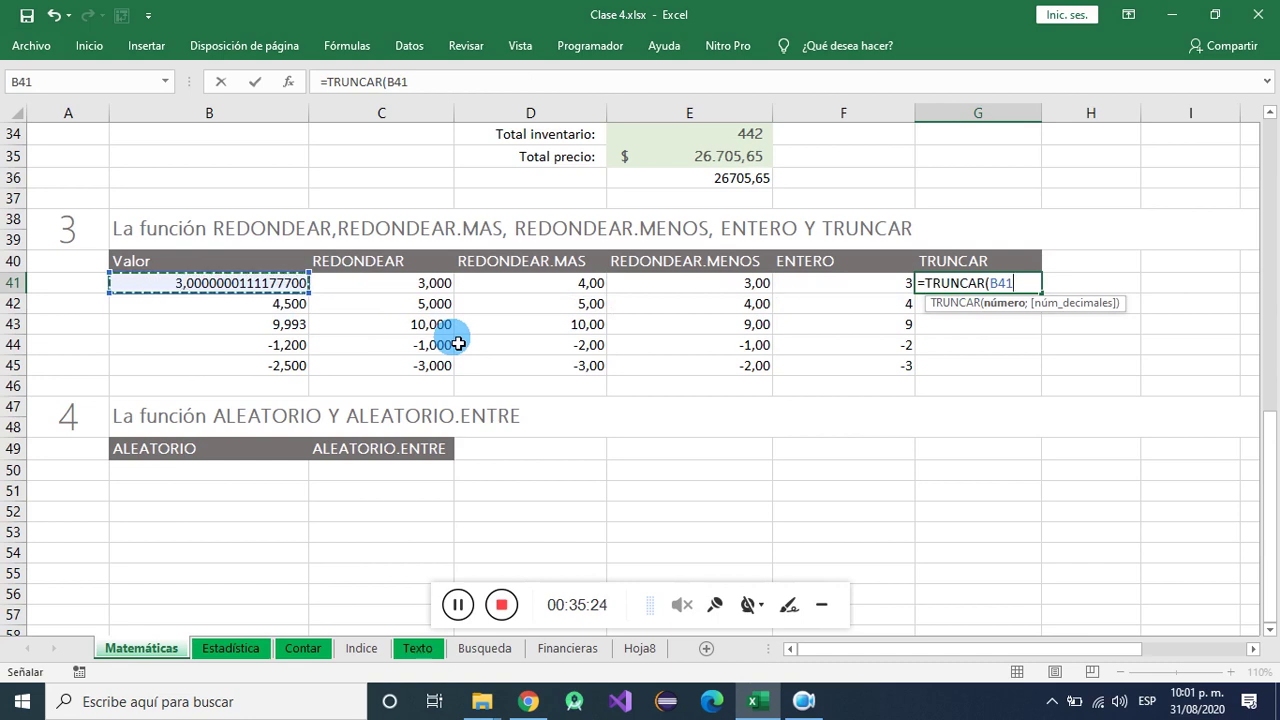
{"action": "type", "text": ")"}
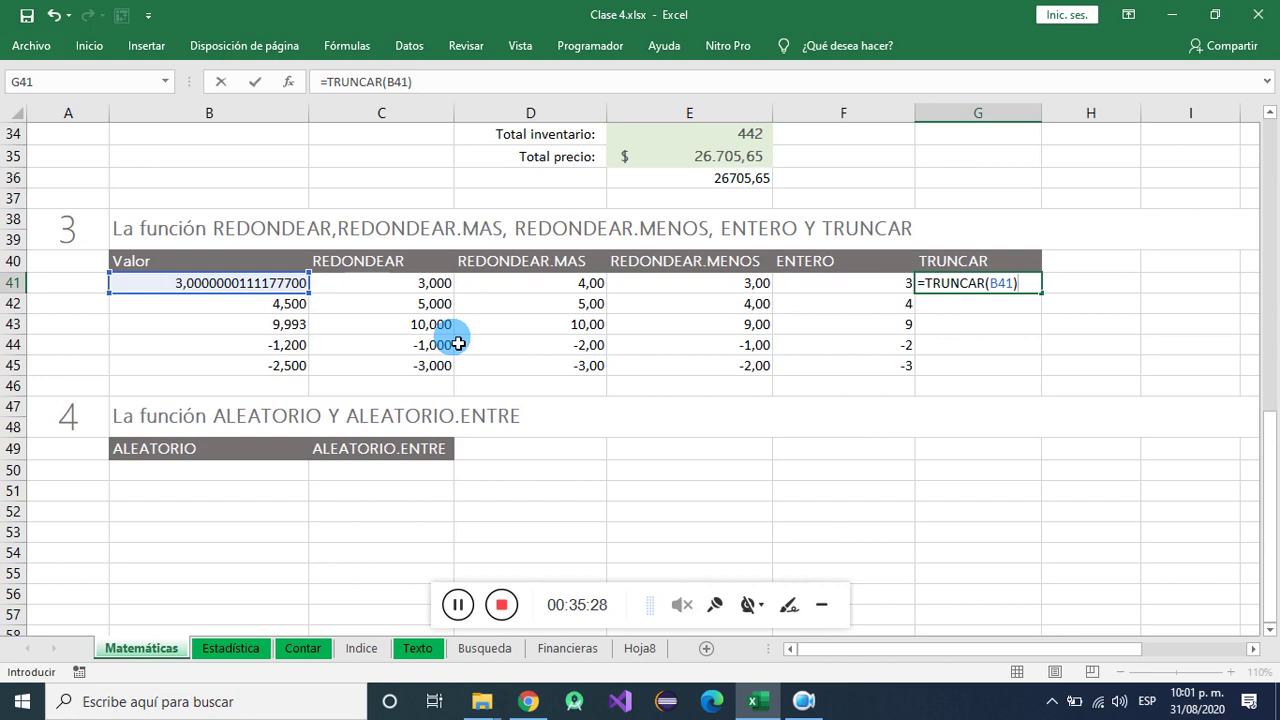
{"action": "key", "text": "Return"}
{"action": "left_click", "coordinate": [1034, 283]}
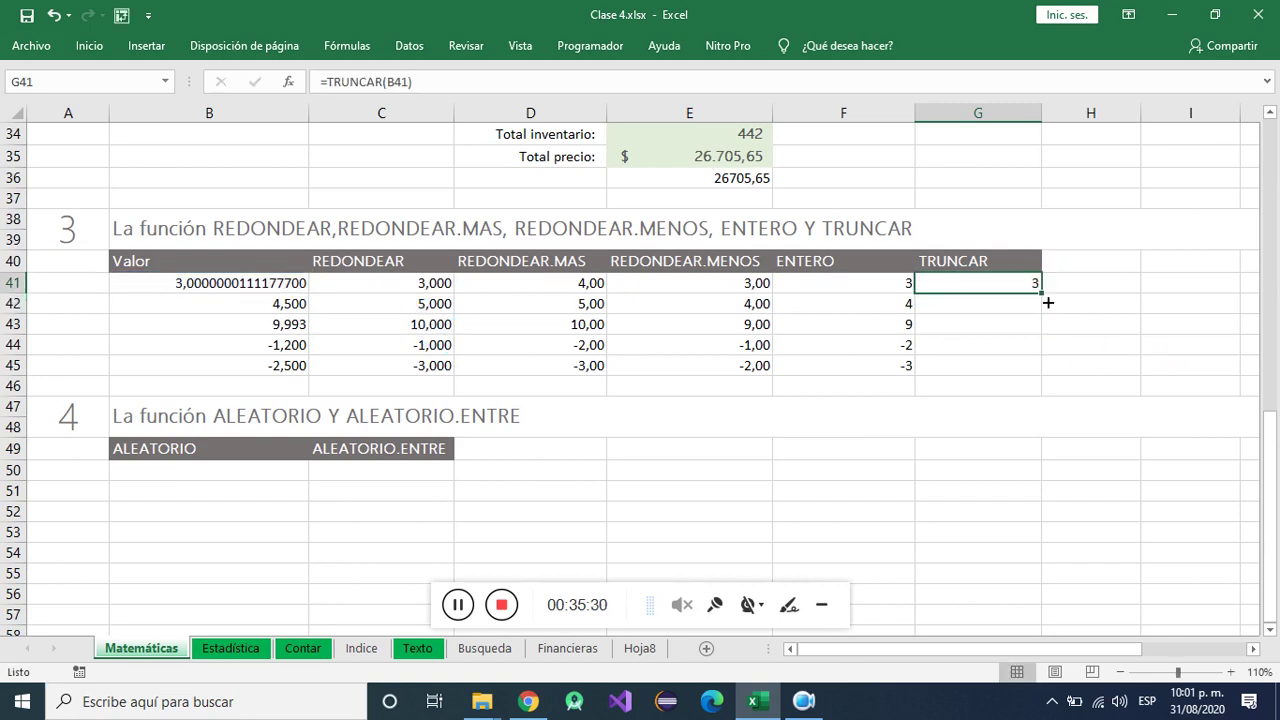
{"action": "left_click_drag", "start_coordinate": [1046, 300], "coordinate": [1040, 388]}
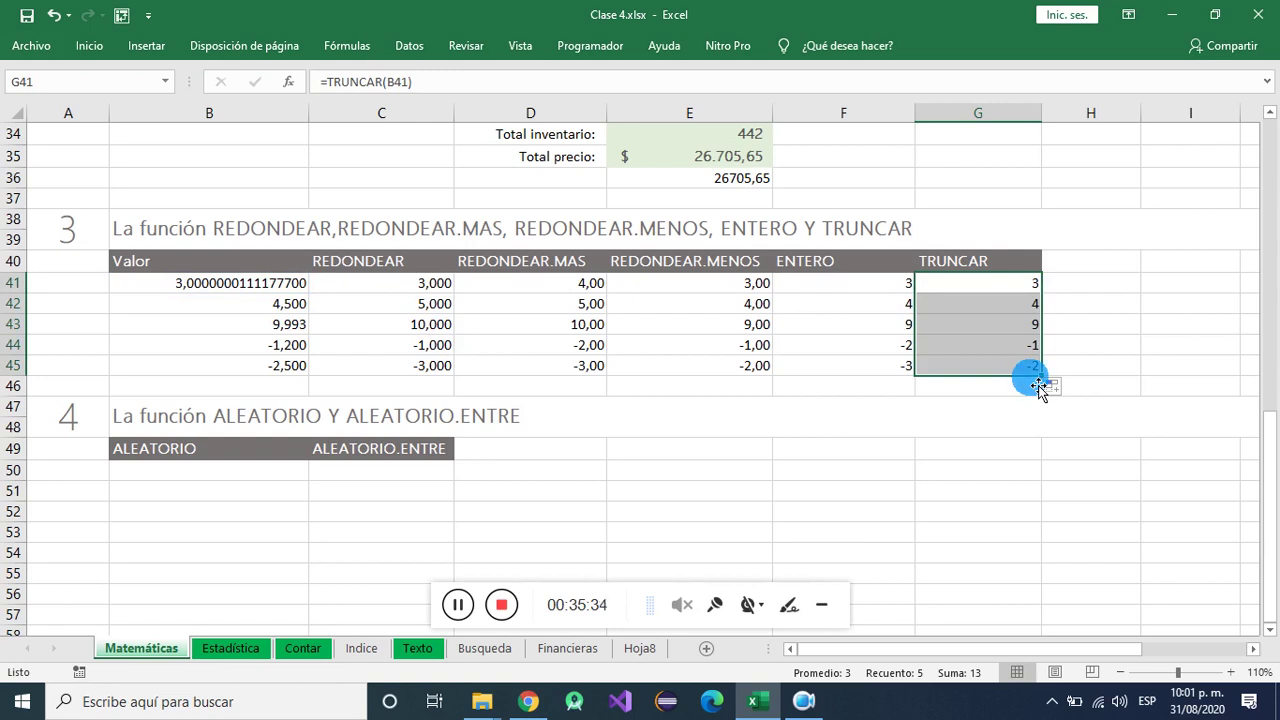
- Compare the TRUNCAR results in G41:G45 with the values in B41:B45 row by row, including the negative numbers
{"action": "left_click_drag", "start_coordinate": [1040, 388], "coordinate": [1016, 363]}
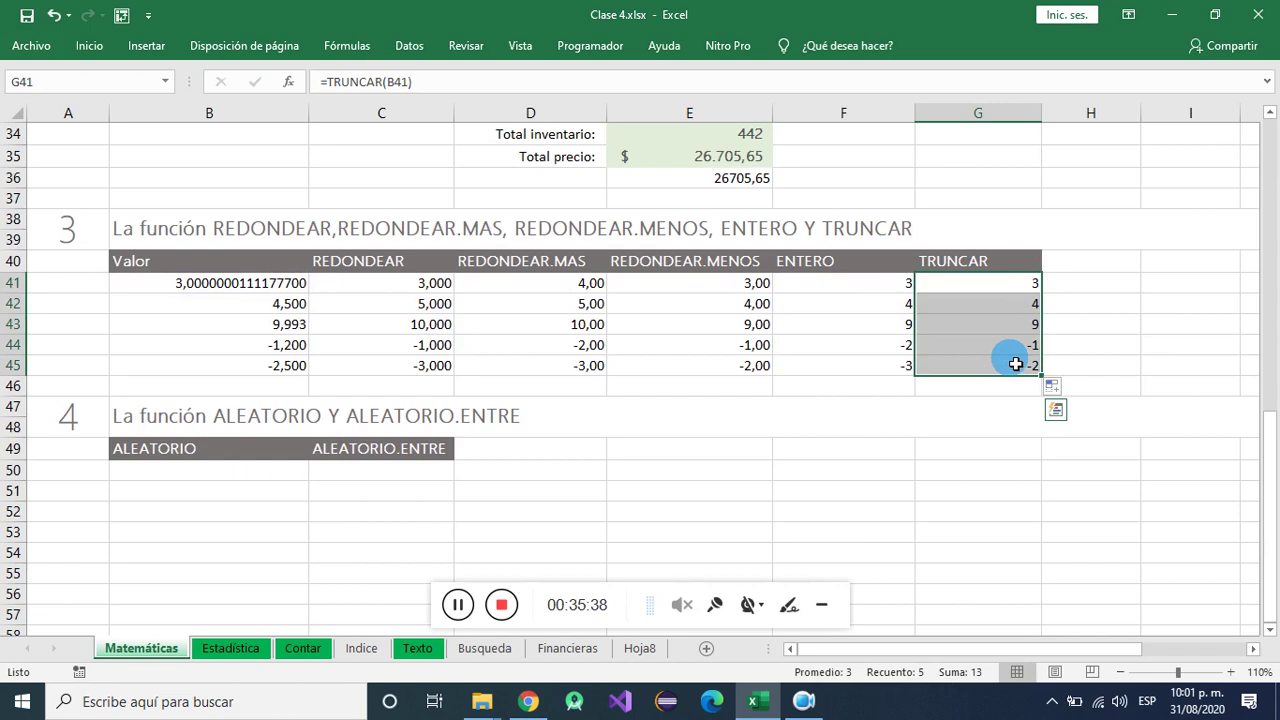
{"action": "left_click_drag", "start_coordinate": [1006, 280], "coordinate": [1000, 372]}
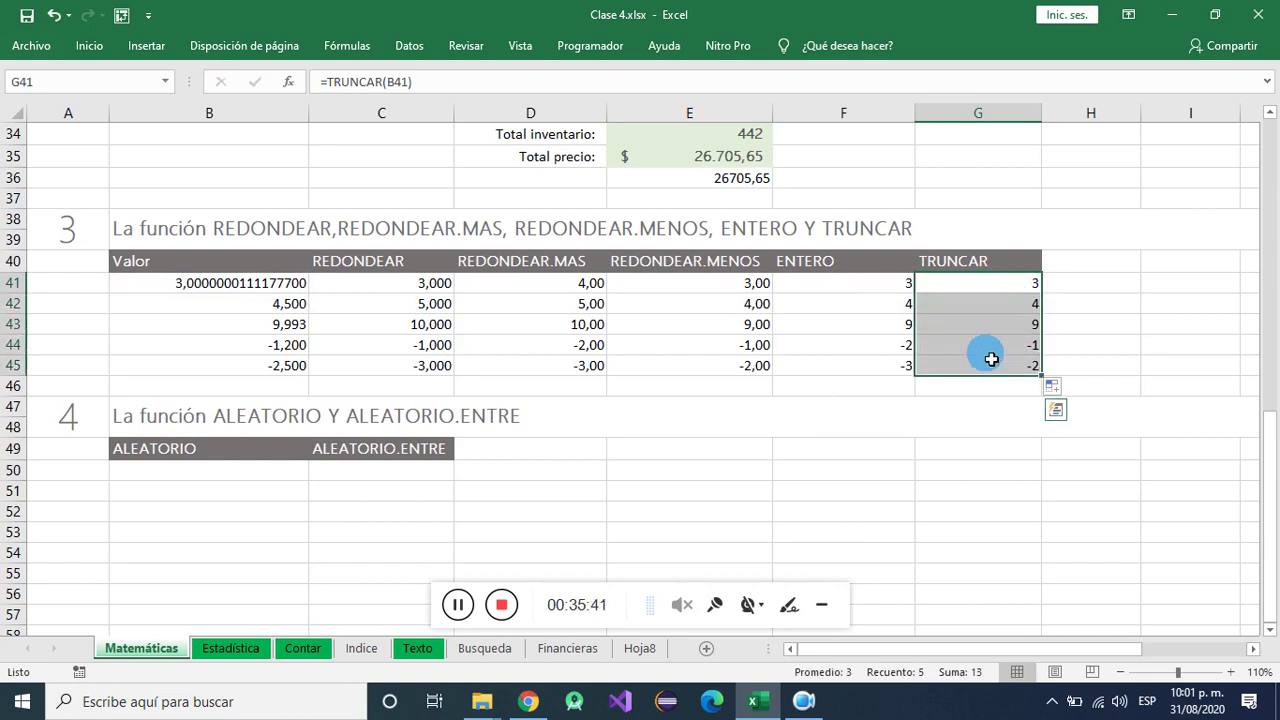
{"action": "left_click", "coordinate": [1012, 288]}
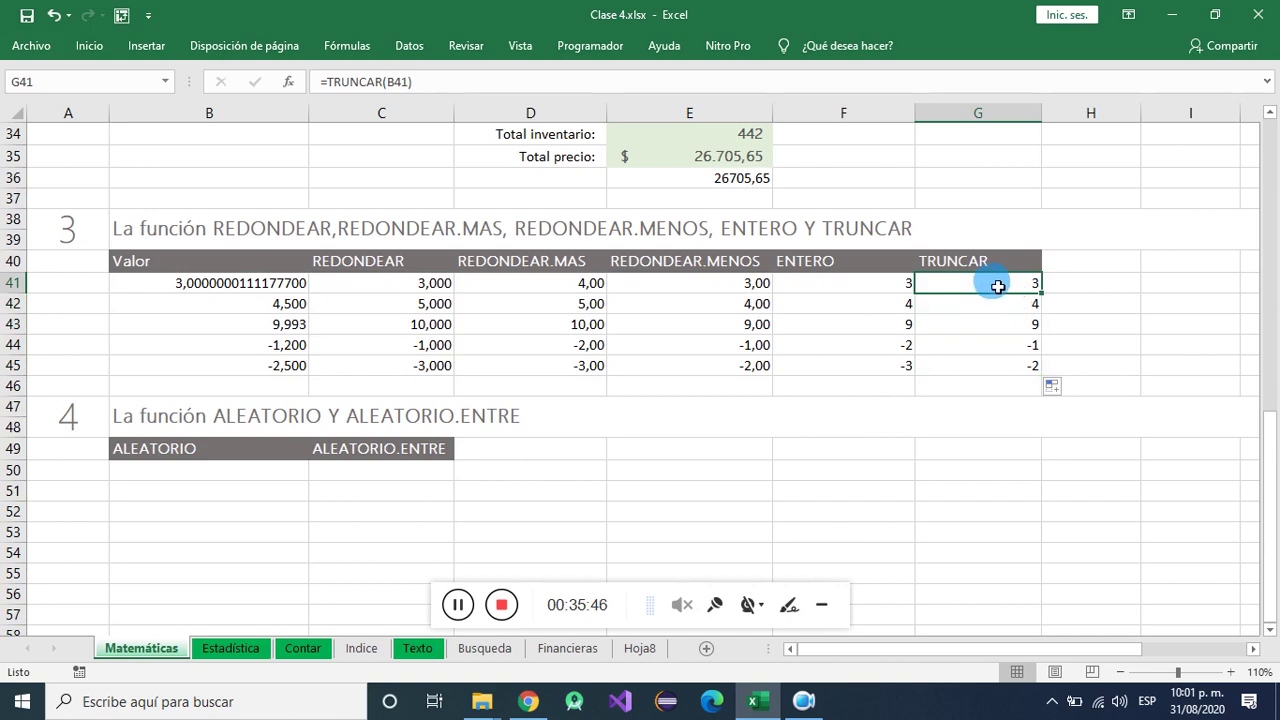
{"action": "left_click_drag", "start_coordinate": [998, 290], "coordinate": [996, 367]}
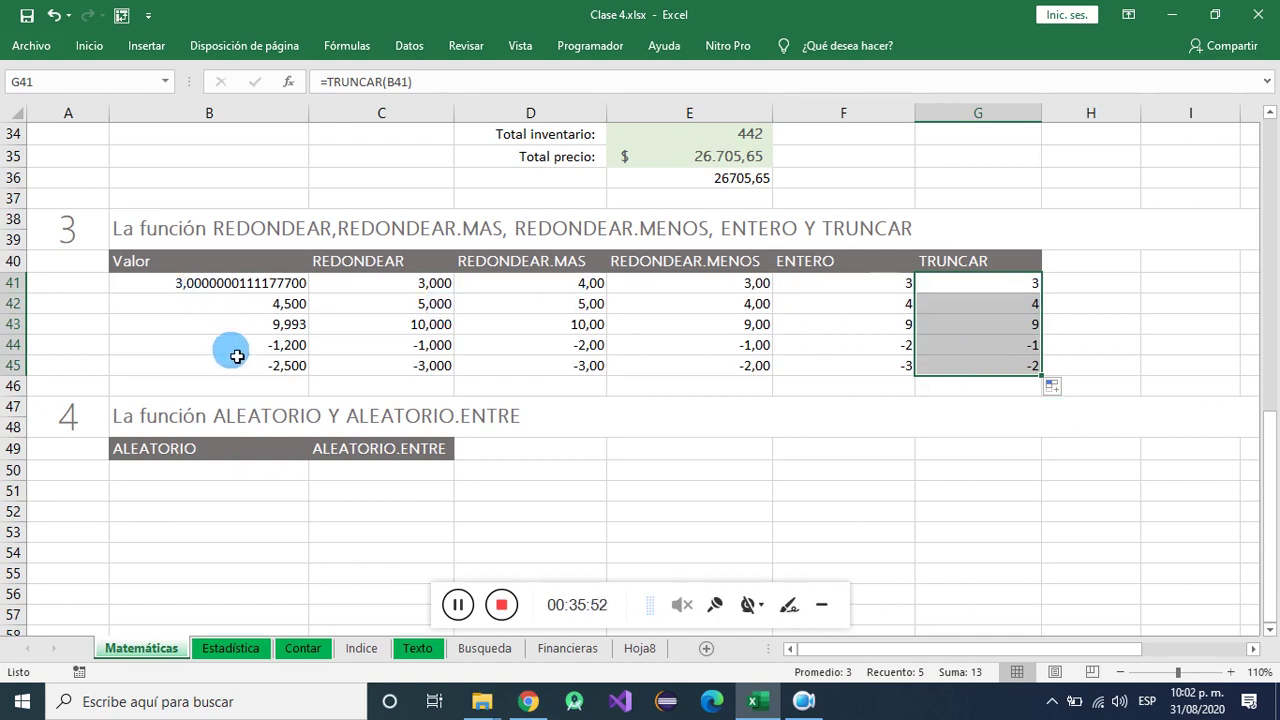
{"action": "left_click_drag", "start_coordinate": [240, 288], "coordinate": [241, 366]}
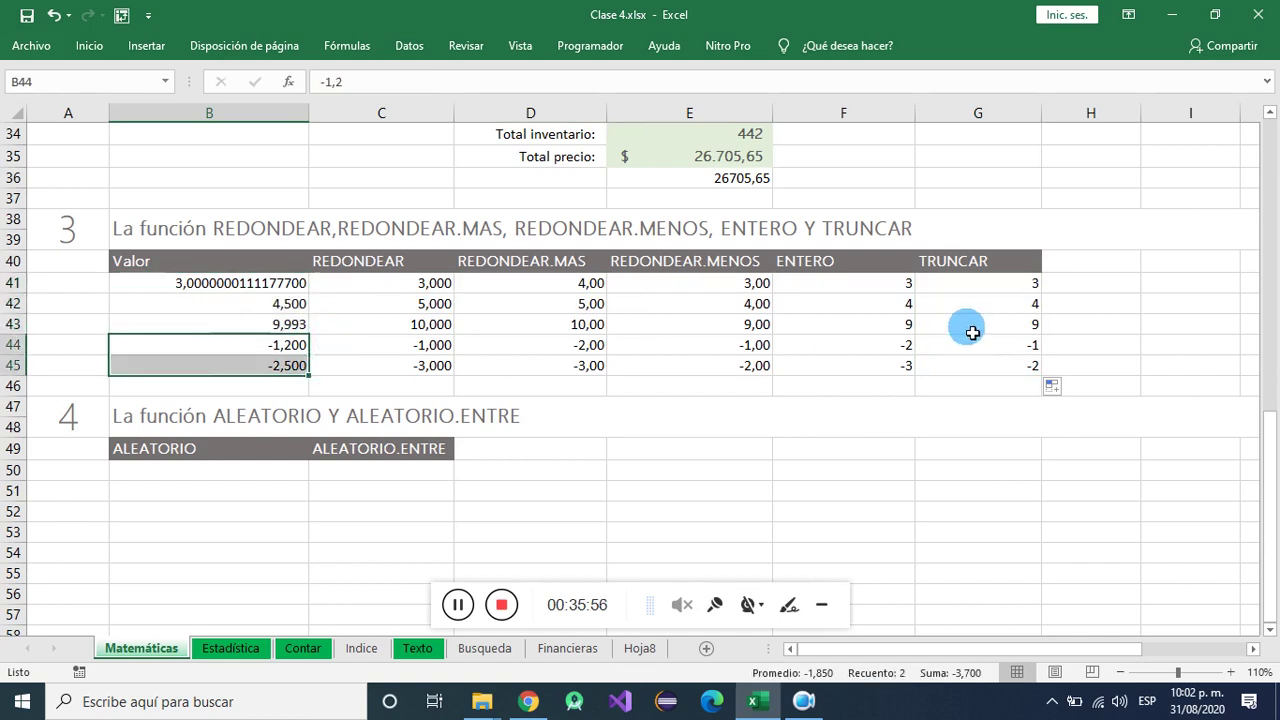
{"action": "left_click", "coordinate": [966, 287]}
{"action": "left_click", "coordinate": [225, 288]}
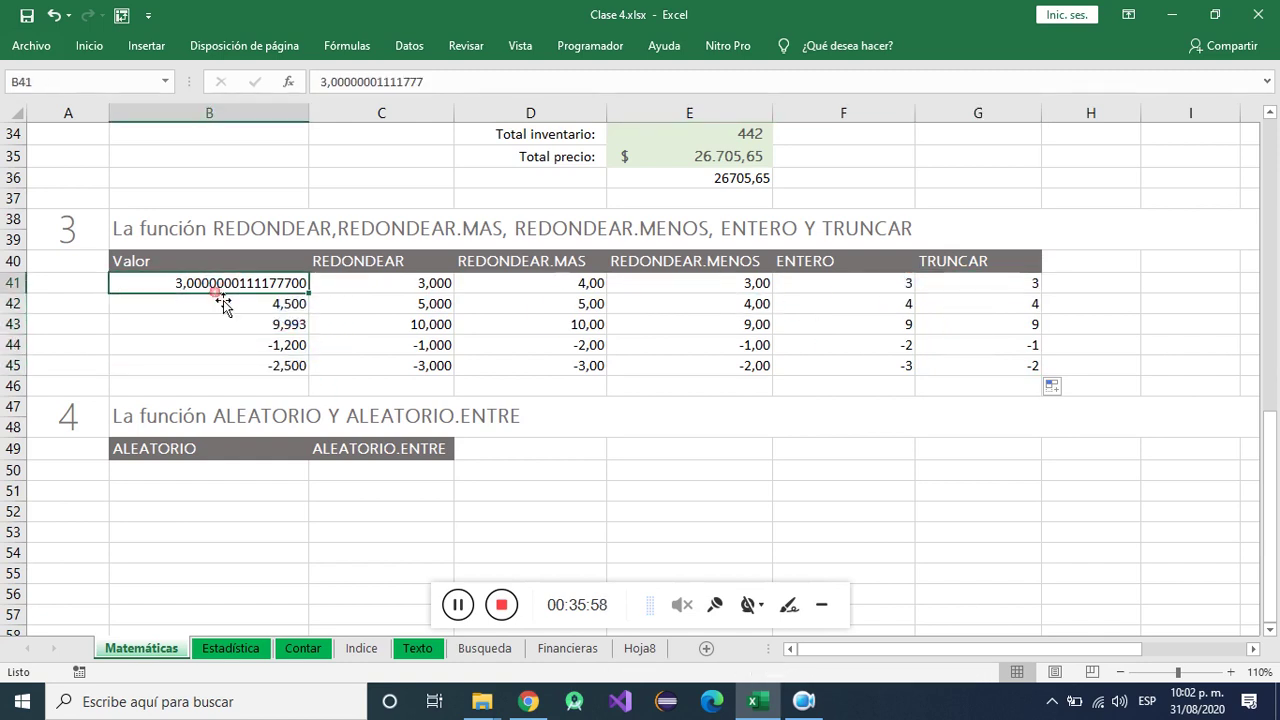
{"action": "left_click", "coordinate": [1028, 285]}
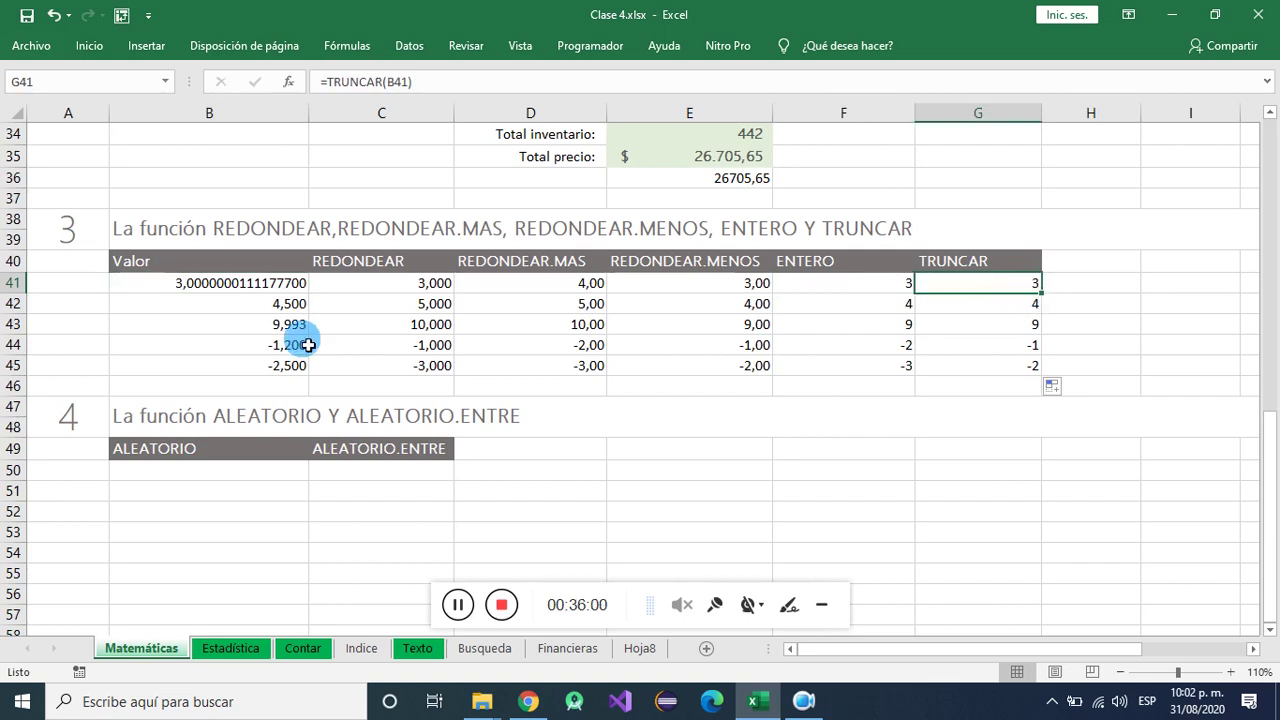
{"action": "left_click", "coordinate": [243, 306]}
{"action": "left_click", "coordinate": [967, 312]}
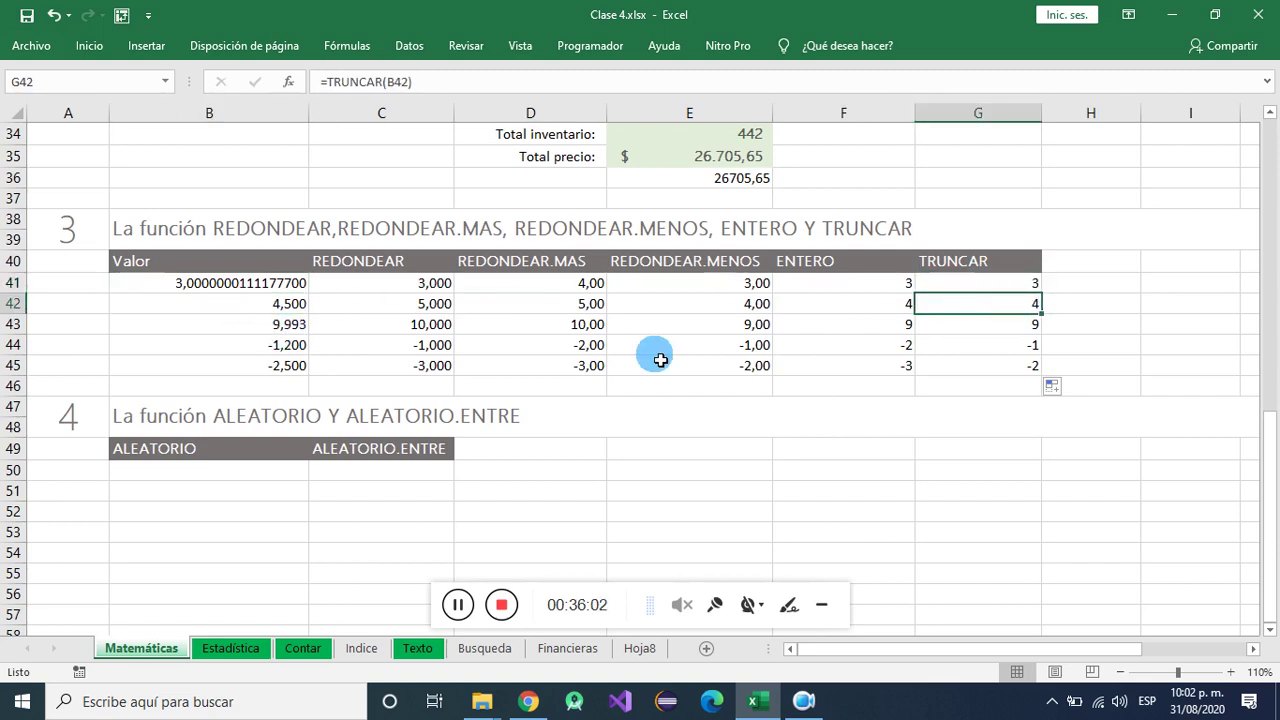
{"action": "left_click", "coordinate": [268, 331]}
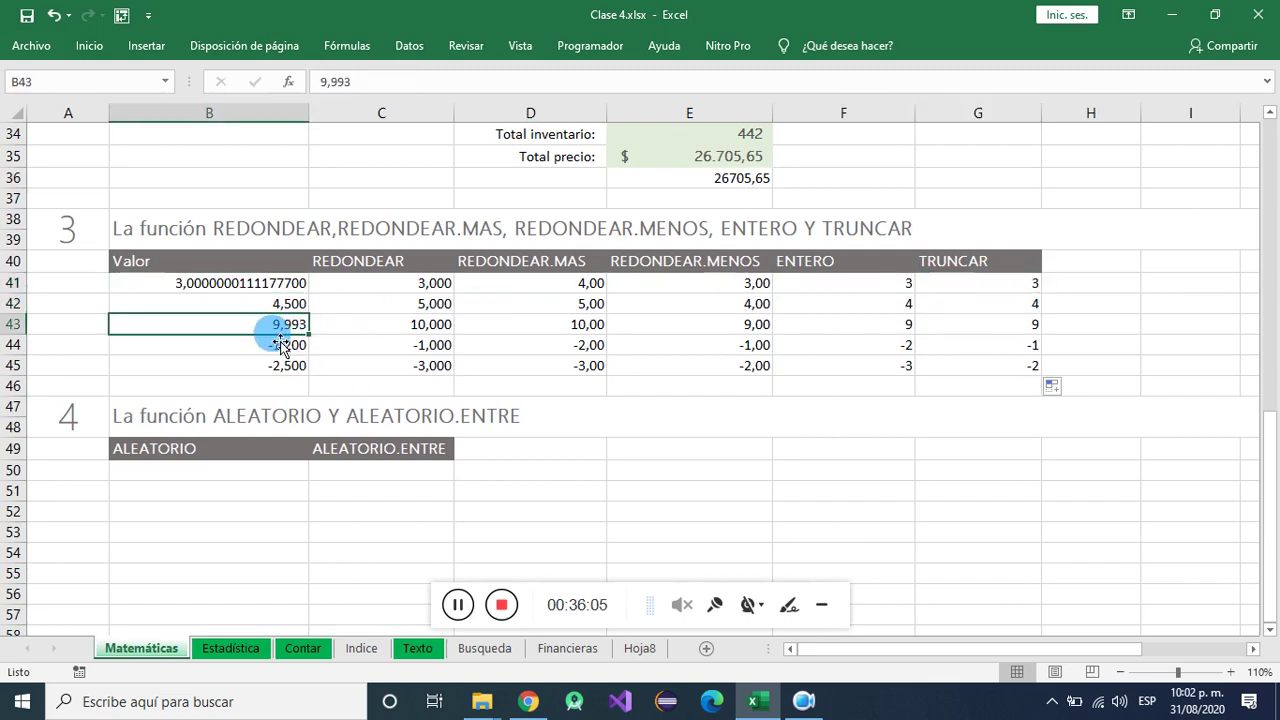
{"action": "left_click", "coordinate": [1027, 326]}
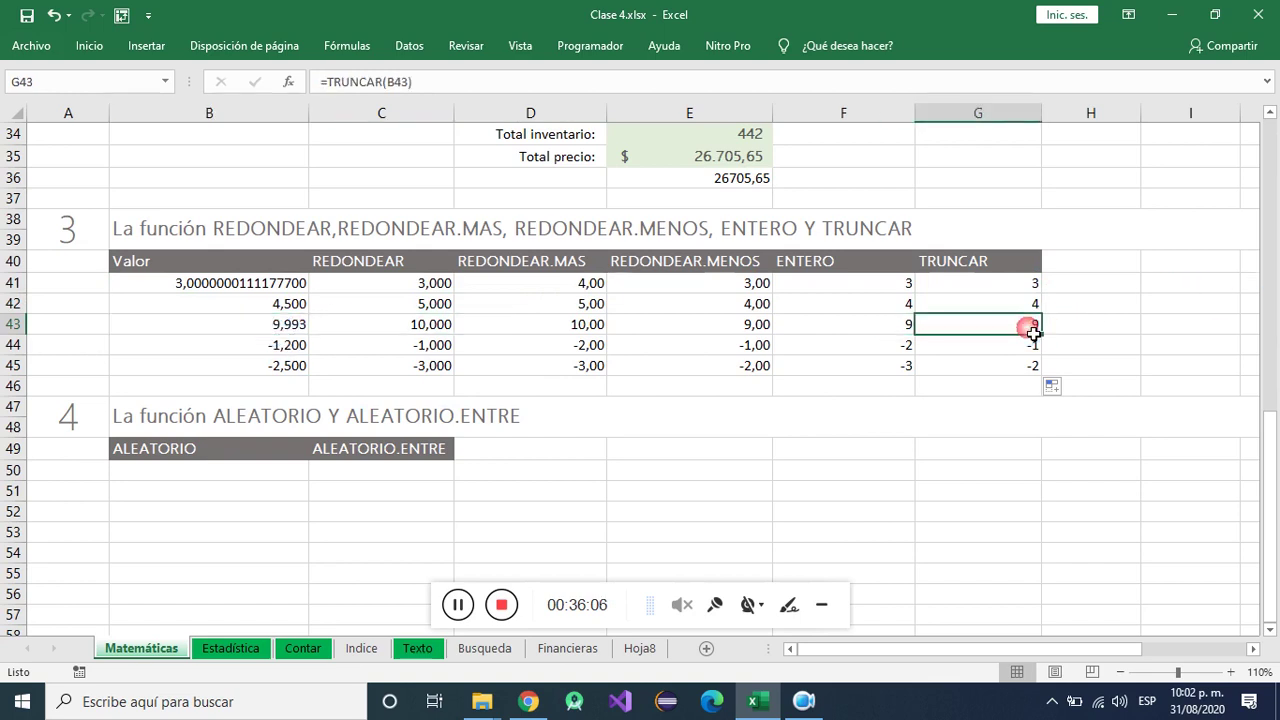
{"action": "left_click", "coordinate": [270, 348]}
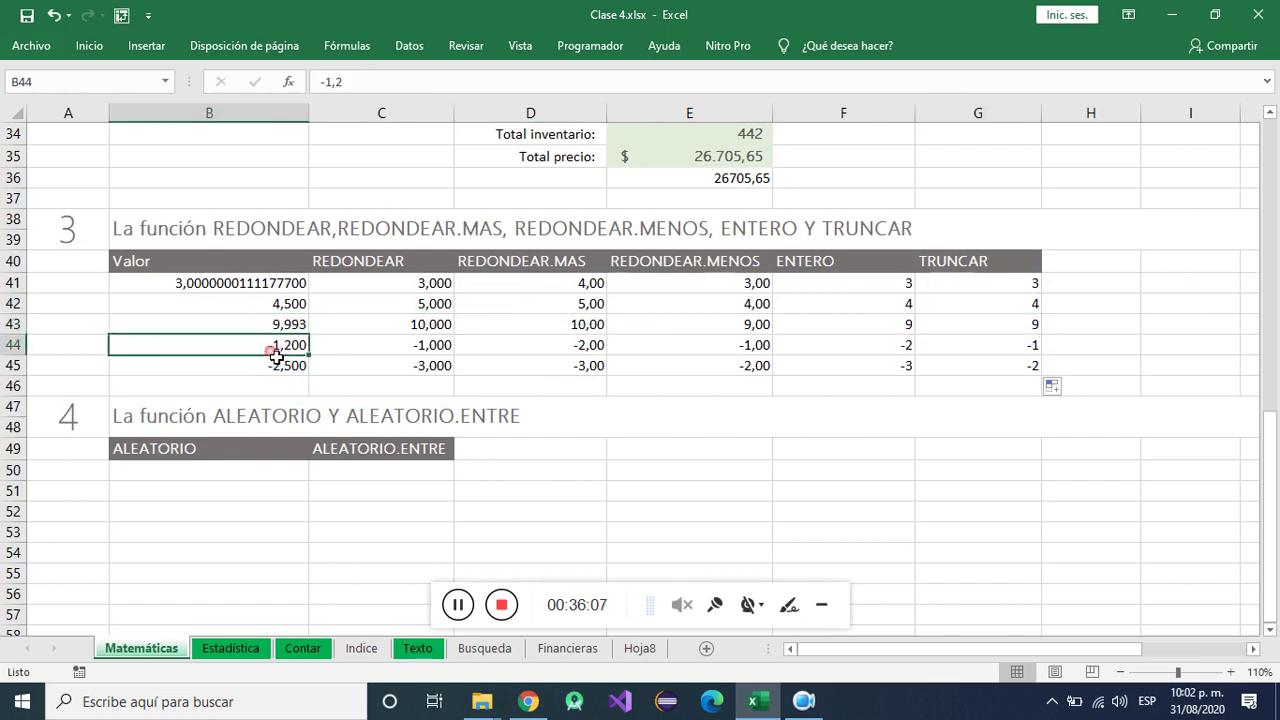
{"action": "left_click", "coordinate": [1006, 350]}
{"action": "left_click", "coordinate": [252, 372]}
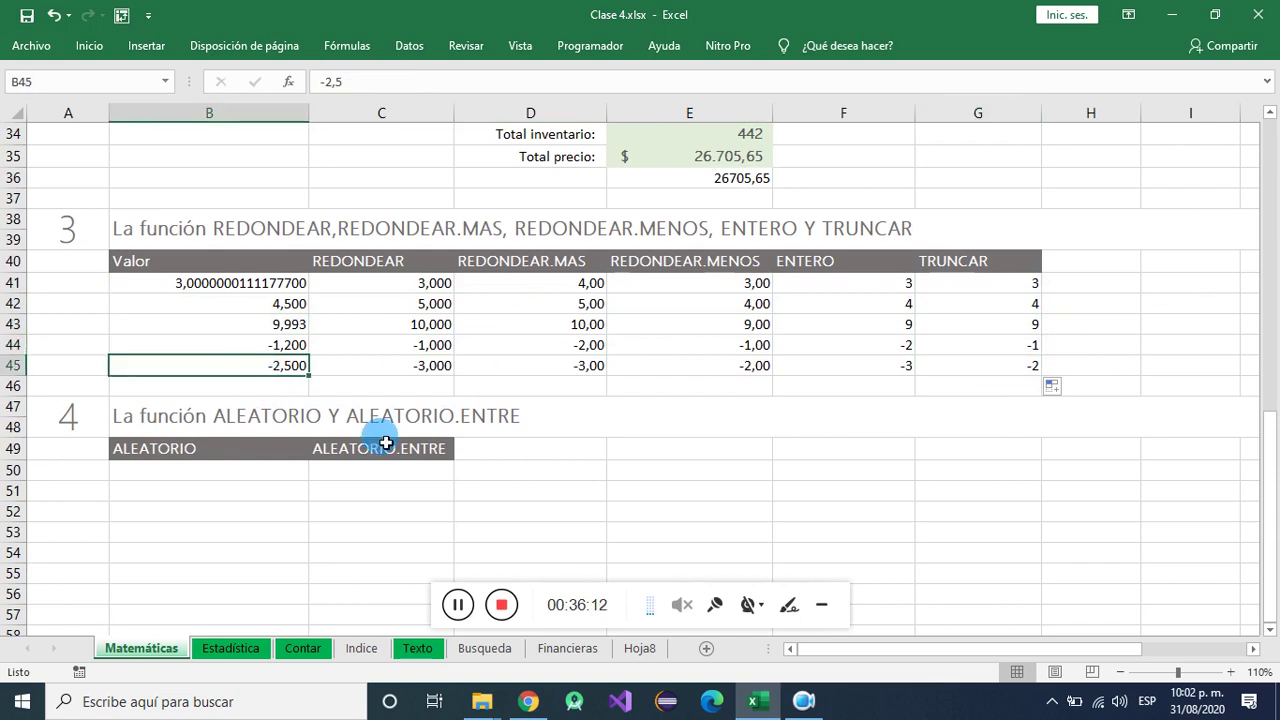
{"action": "left_click", "coordinate": [1024, 371]}
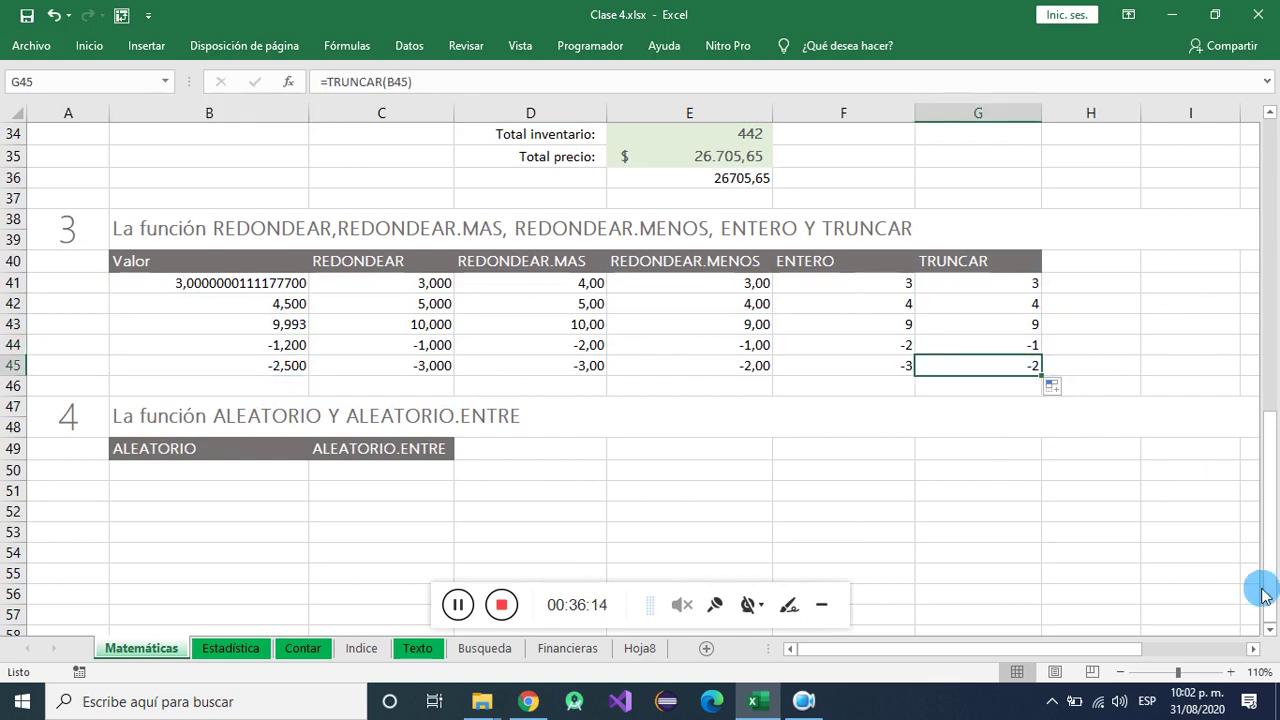
- Review the results of the five rounding functions in C41:G45
{"action": "left_click", "coordinate": [1270, 630]}
{"action": "left_click", "coordinate": [1272, 632]}
{"action": "left_click", "coordinate": [1272, 632]}
{"action": "left_click", "coordinate": [1272, 632]}
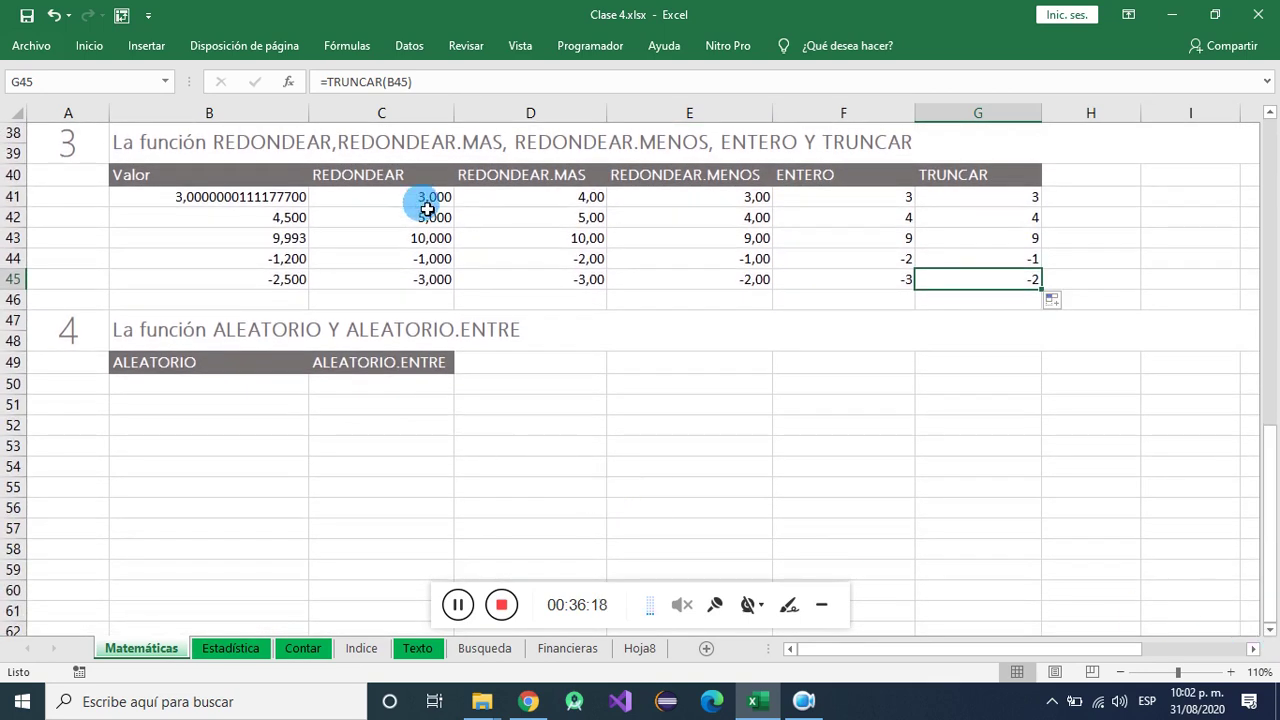
{"action": "left_click_drag", "start_coordinate": [405, 200], "coordinate": [939, 280]}
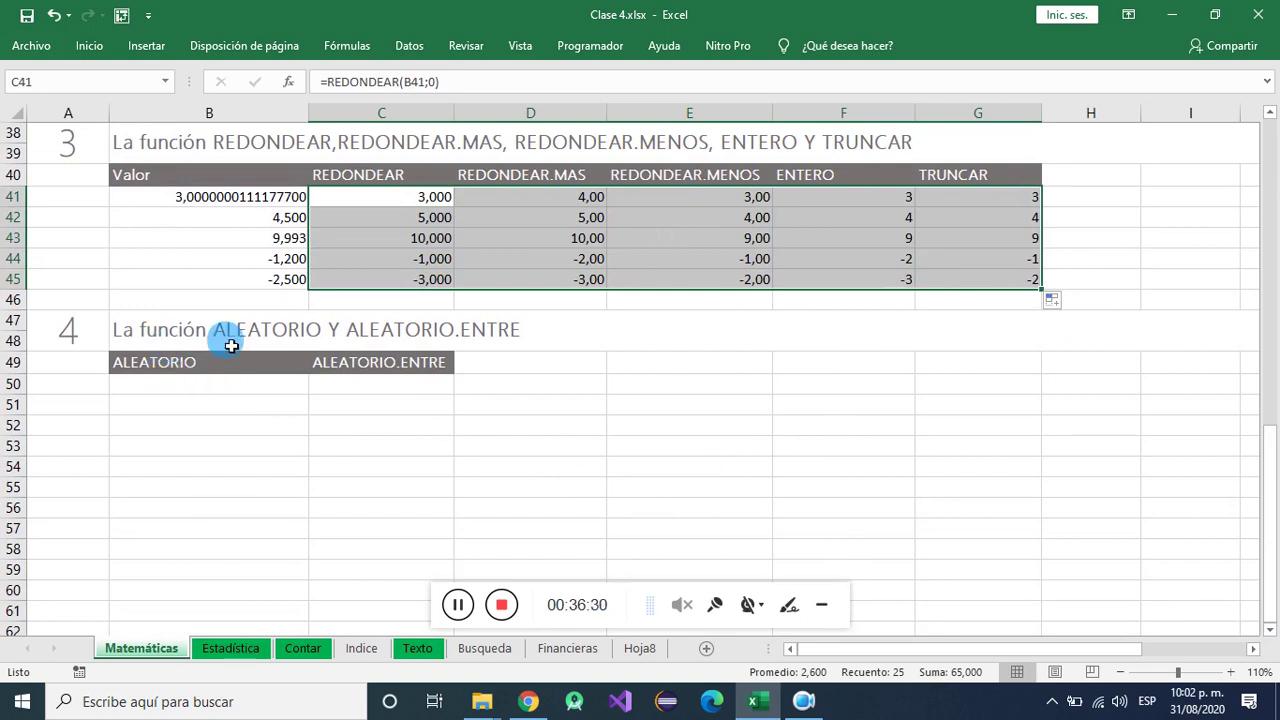
- Enter =ALEATORIO() in B50 under the ALEATORIO heading of section 4
{"action": "left_click", "coordinate": [218, 392]}
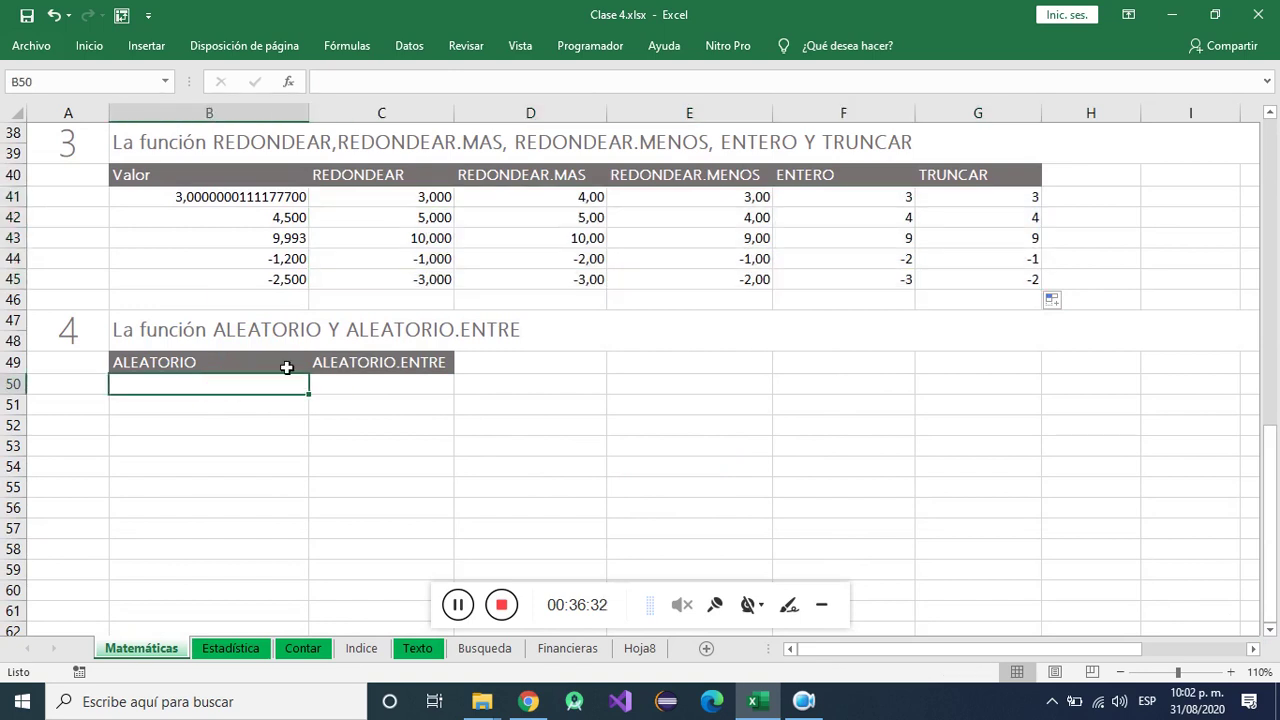
{"action": "left_click", "coordinate": [445, 338]}
{"action": "left_click", "coordinate": [232, 393]}
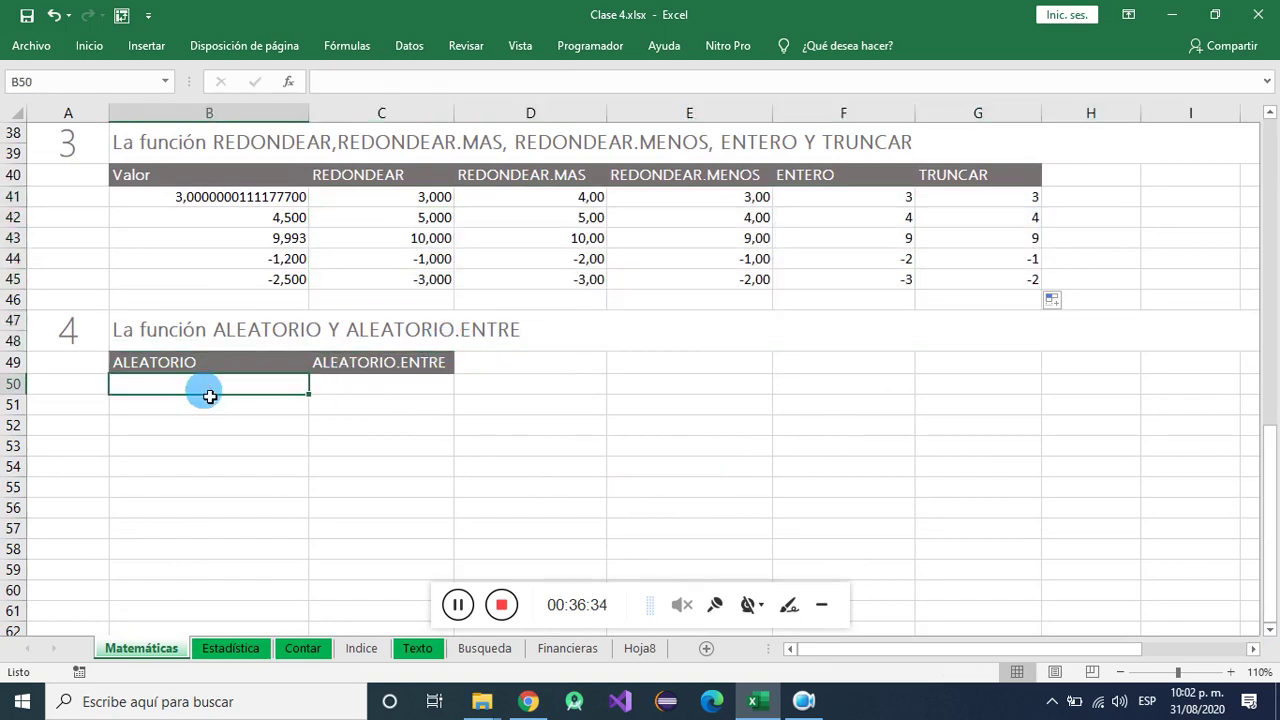
{"action": "type", "text": "=ALE"}
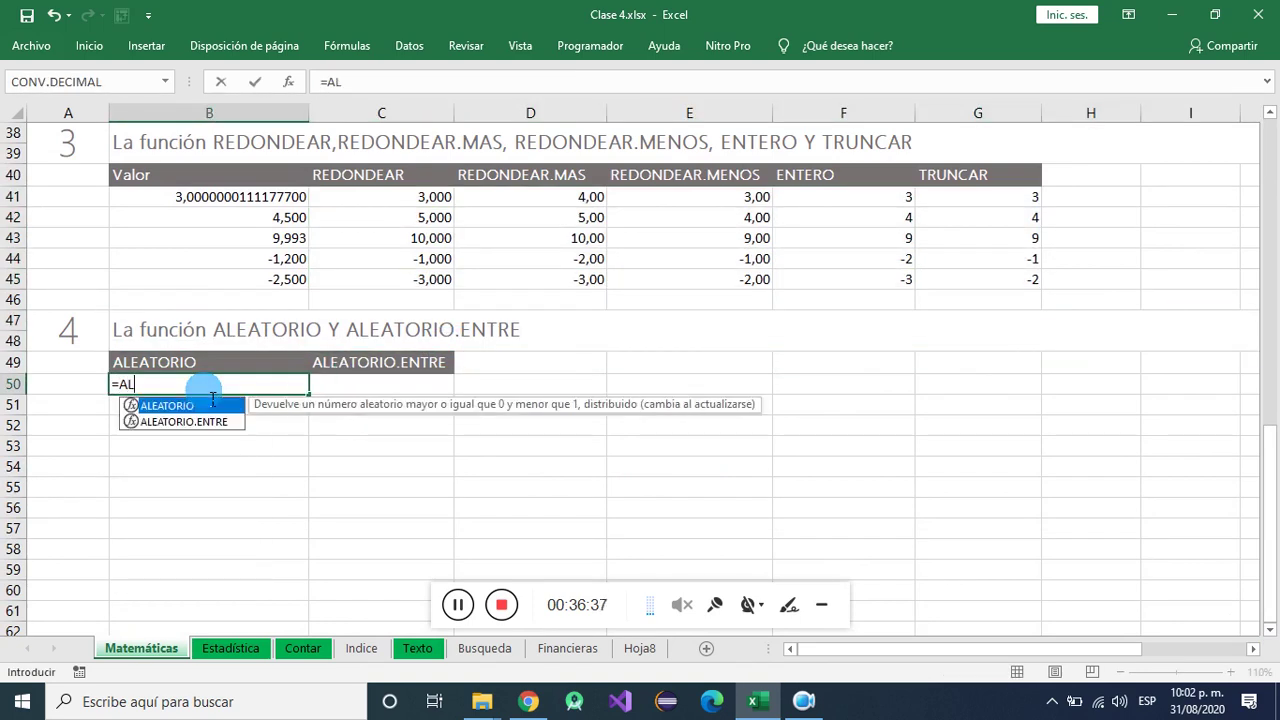
{"action": "double_click", "coordinate": [180, 405]}
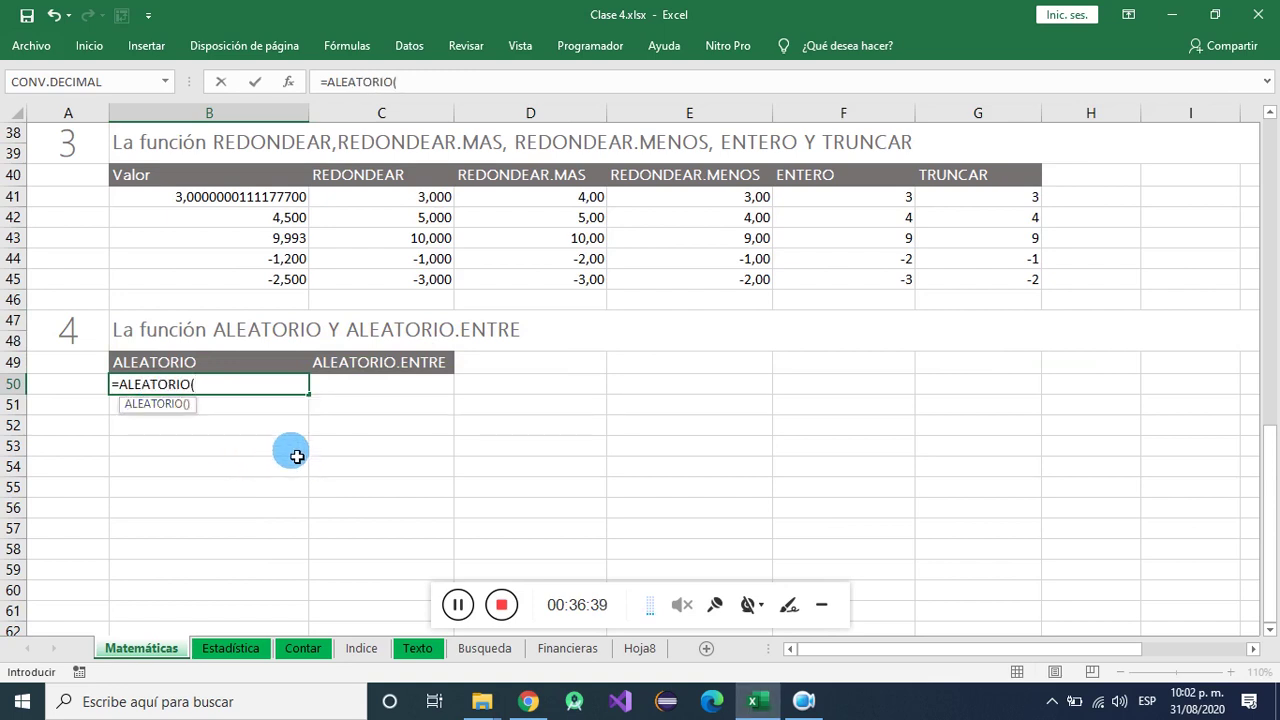
{"action": "type", "text": ")"}
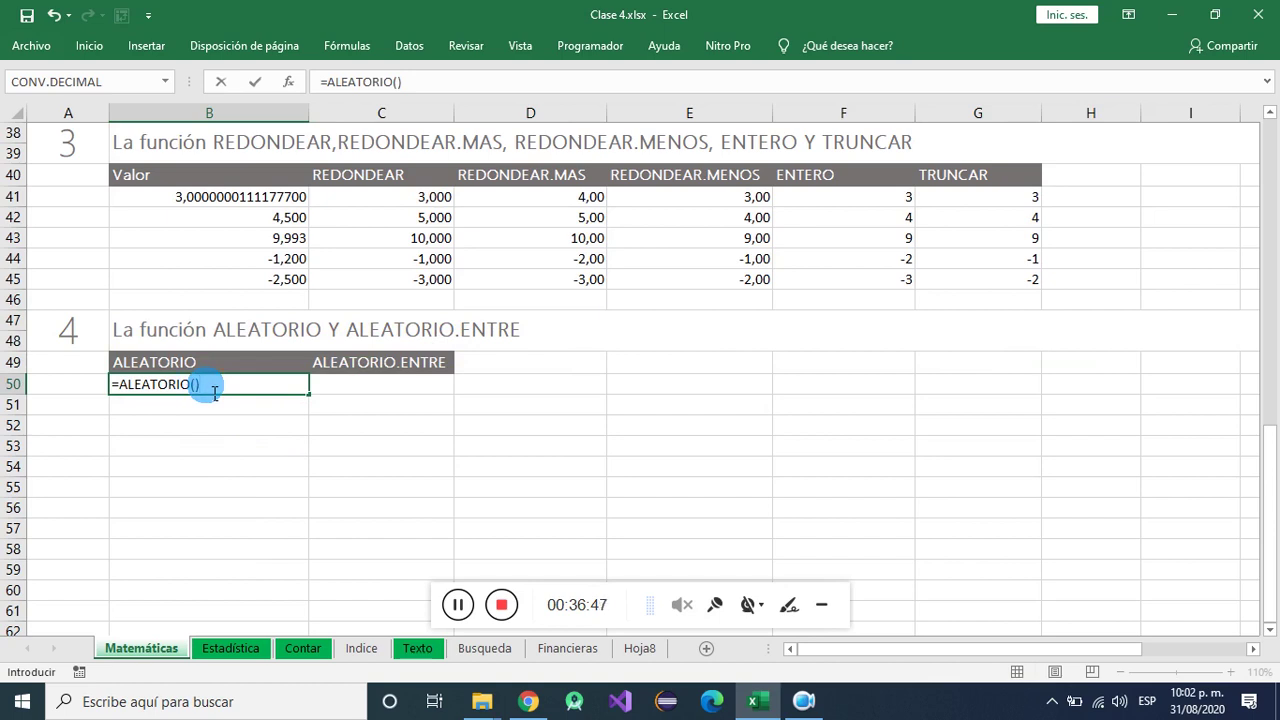
{"action": "key", "text": "Return"}
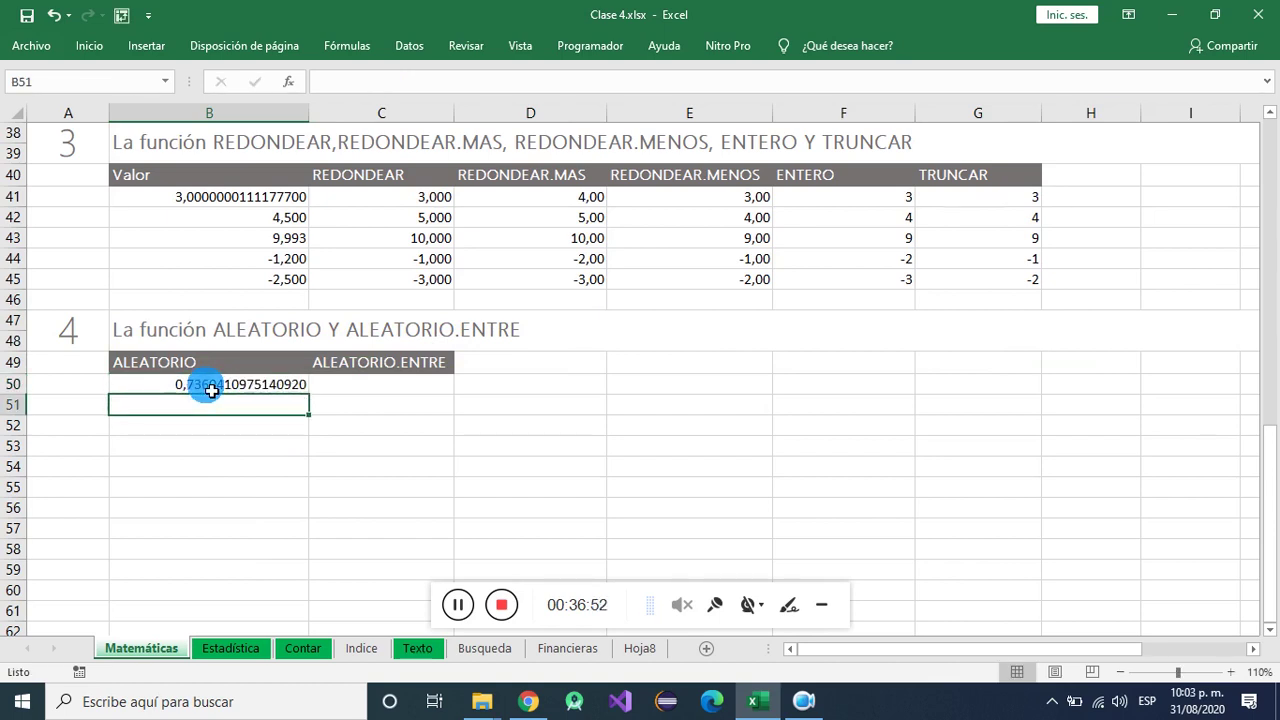
- Fill the ALEATORIO formula from B50 down to B55
{"action": "left_click", "coordinate": [208, 388]}
{"action": "left_click_drag", "start_coordinate": [316, 398], "coordinate": [306, 509]}
{"action": "left_click_drag", "start_coordinate": [238, 390], "coordinate": [238, 486]}
- Inspect the generated values in column B and refill the formula from B50 through B55 to regenerate them
{"action": "left_click", "coordinate": [220, 386]}
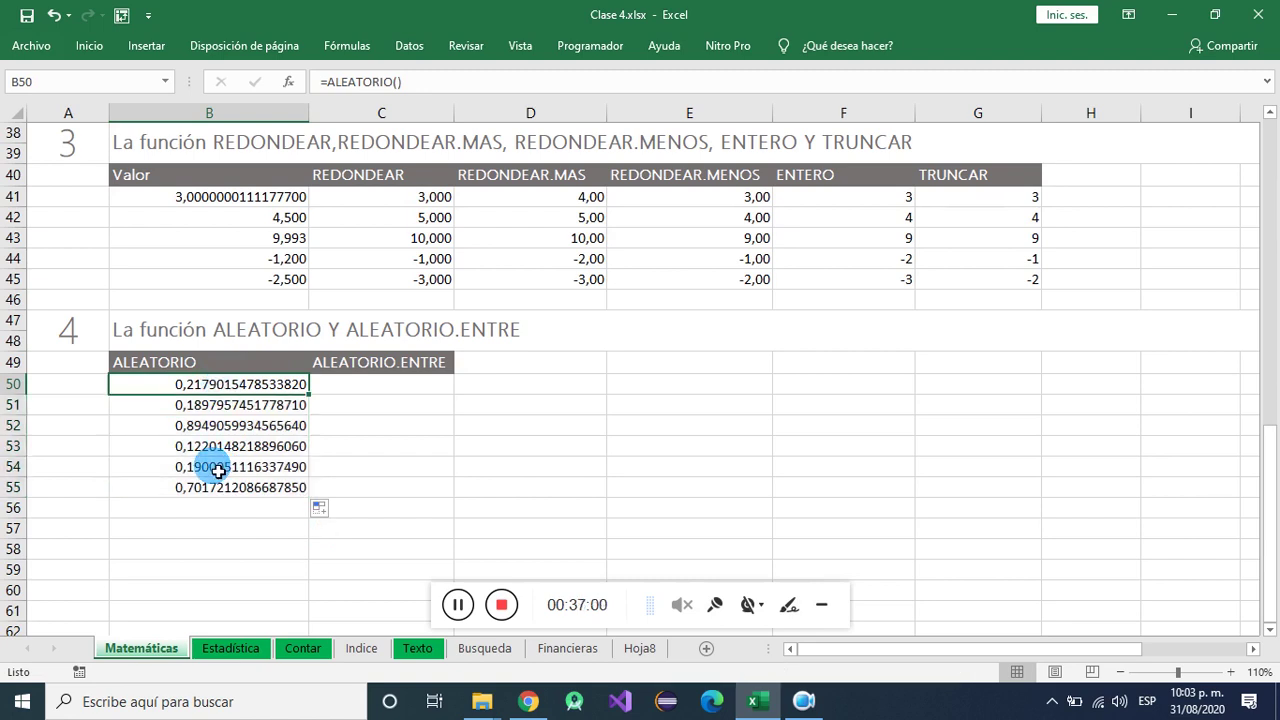
{"action": "left_click", "coordinate": [222, 406]}
{"action": "key", "text": "Down"}
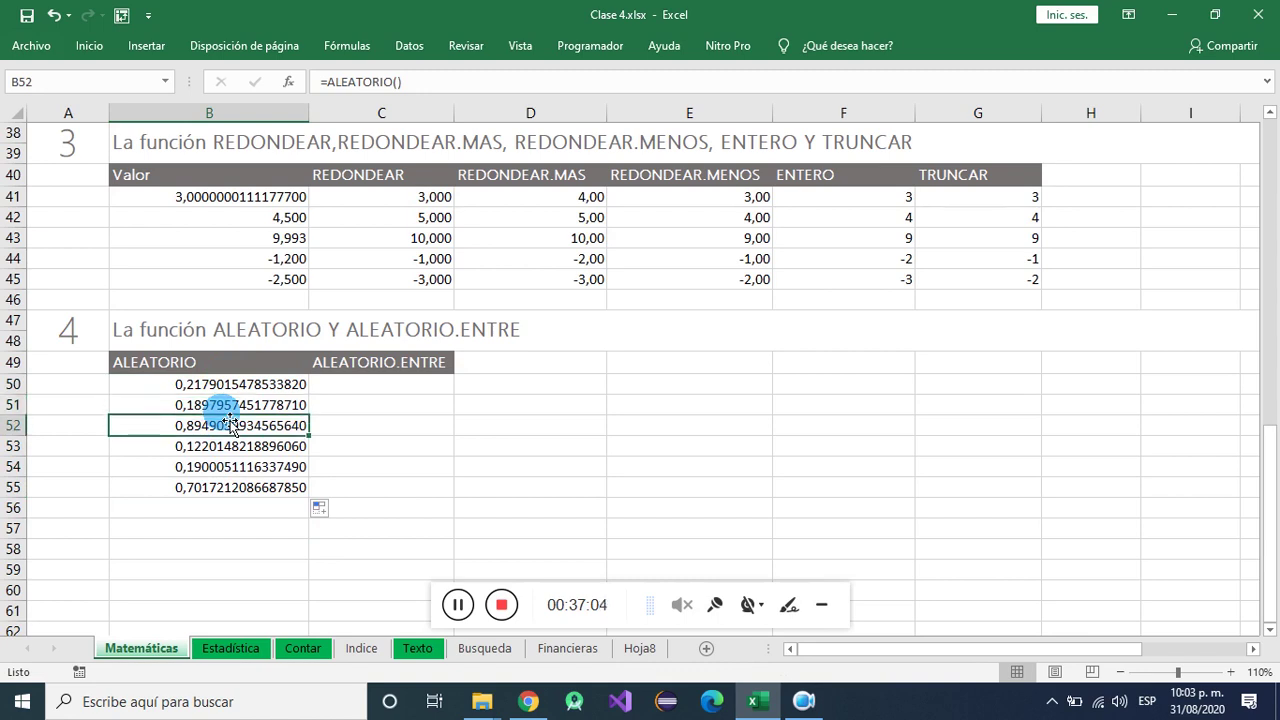
{"action": "left_click", "coordinate": [230, 384]}
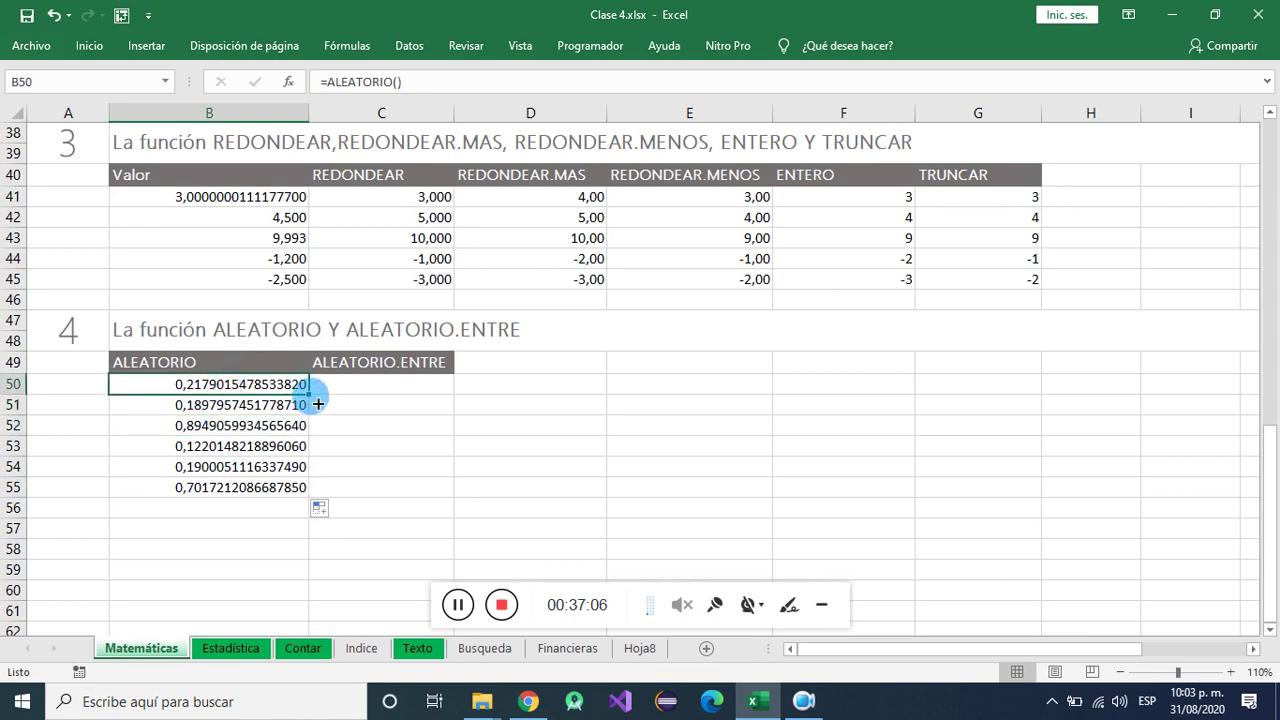
{"action": "left_click_drag", "start_coordinate": [318, 403], "coordinate": [305, 493]}
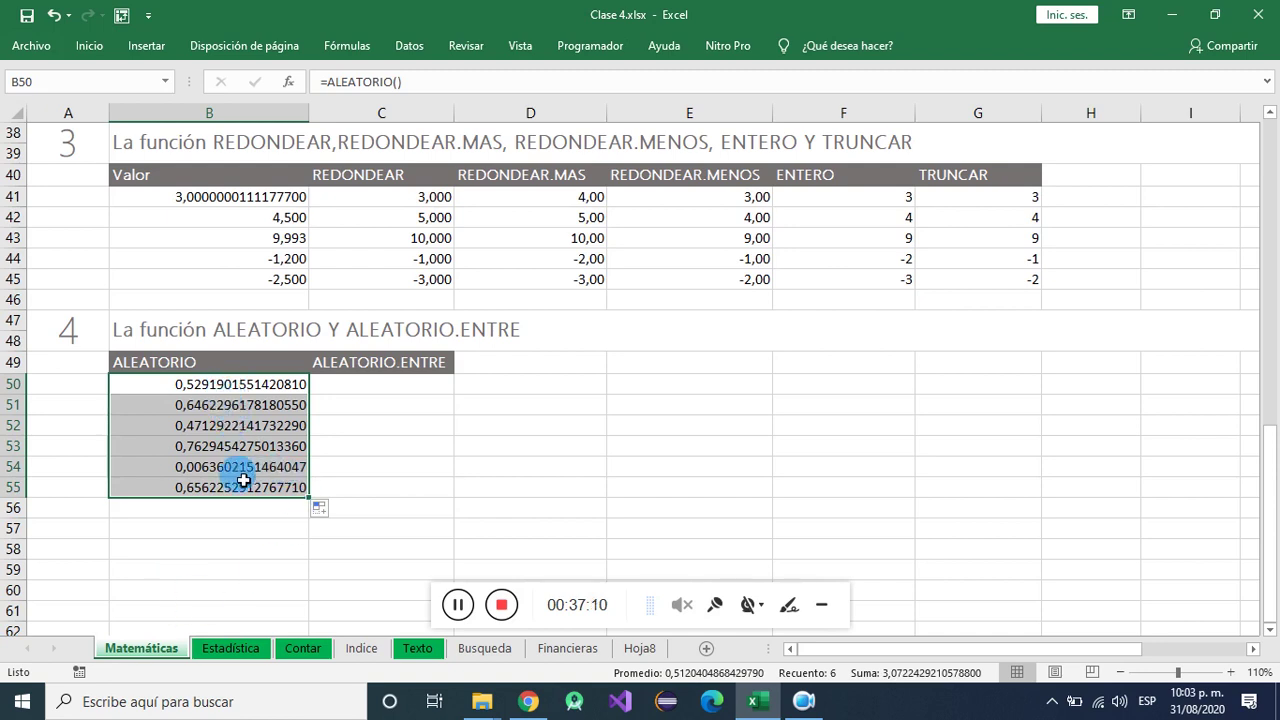
- Enter =ALEATORIO.ENTRE(0;10) in C50 under the ALEATORIO.ENTRE heading
{"action": "double_click", "coordinate": [360, 384]}
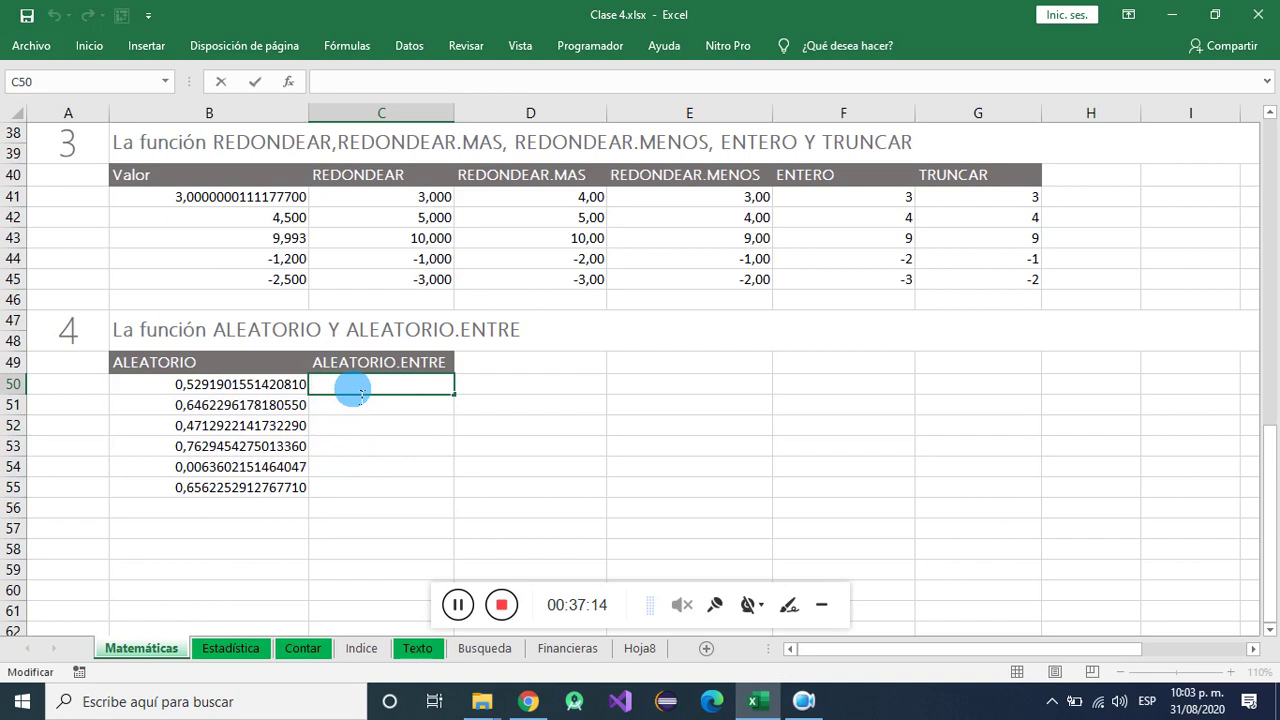
{"action": "type", "text": "="}
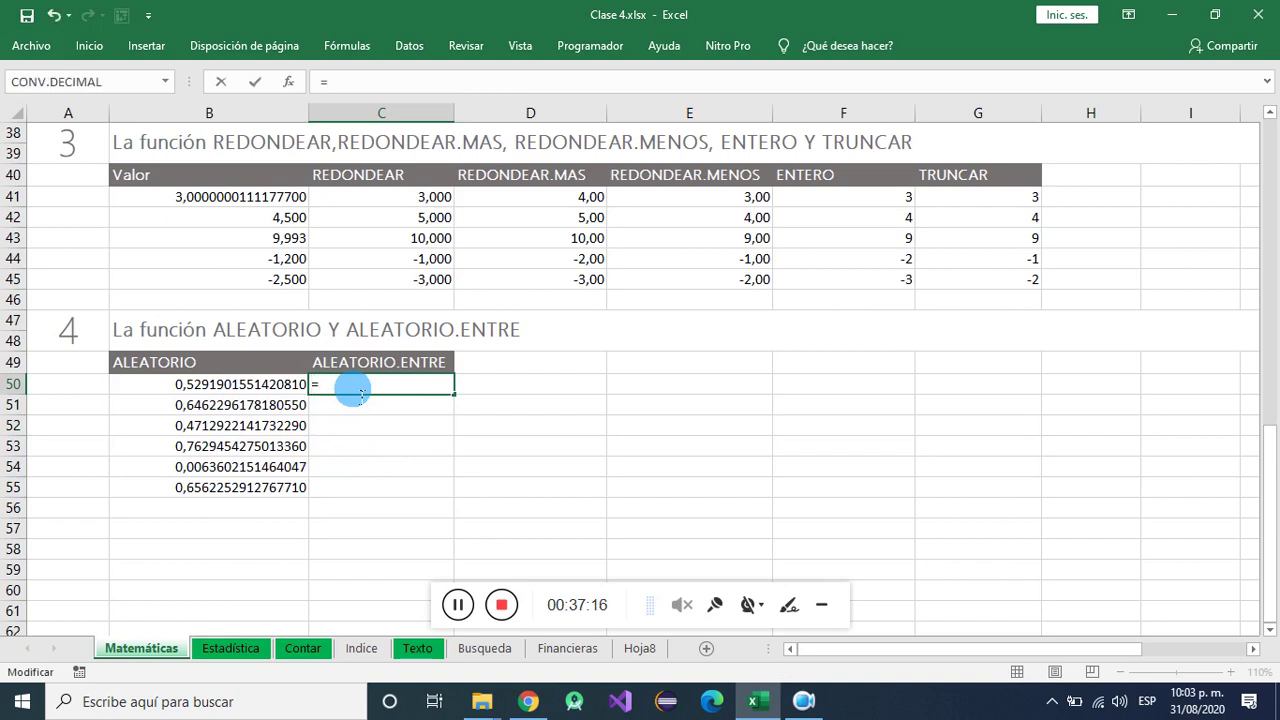
{"action": "type", "text": "ALE"}
{"action": "double_click", "coordinate": [385, 422]}
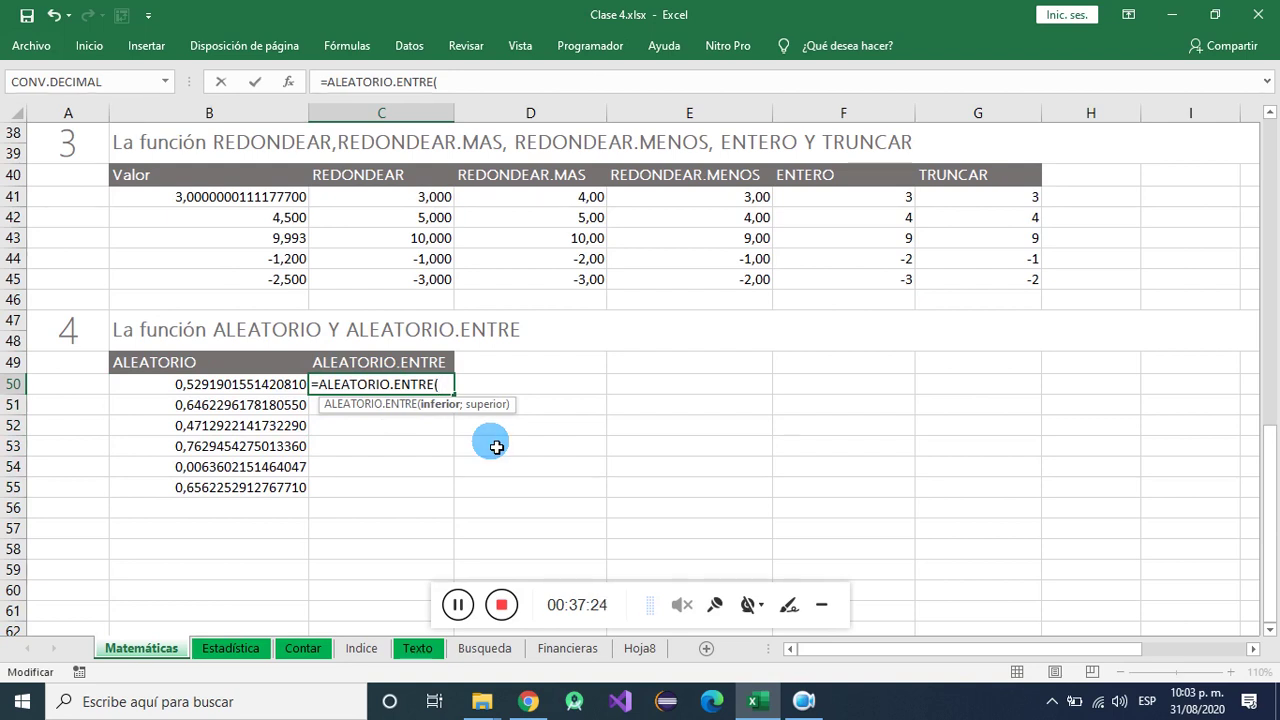
{"action": "type", "text": "0;10"}
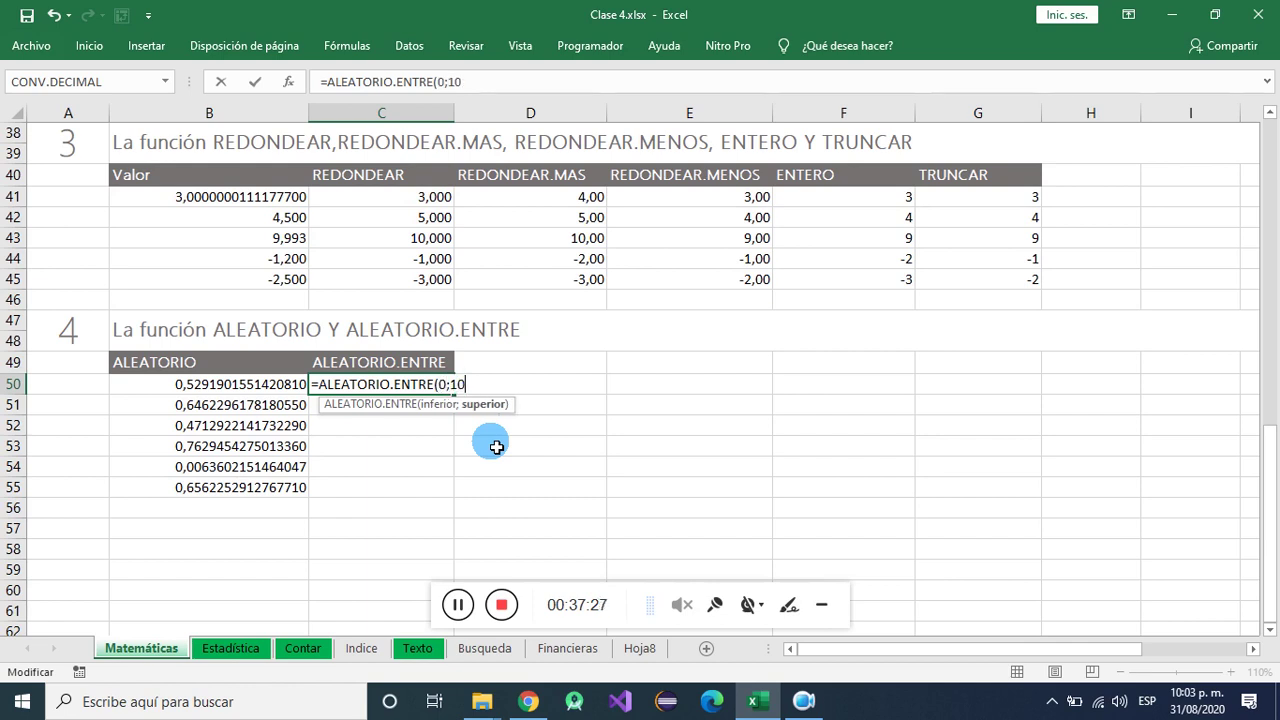
{"action": "type", "text": ")"}
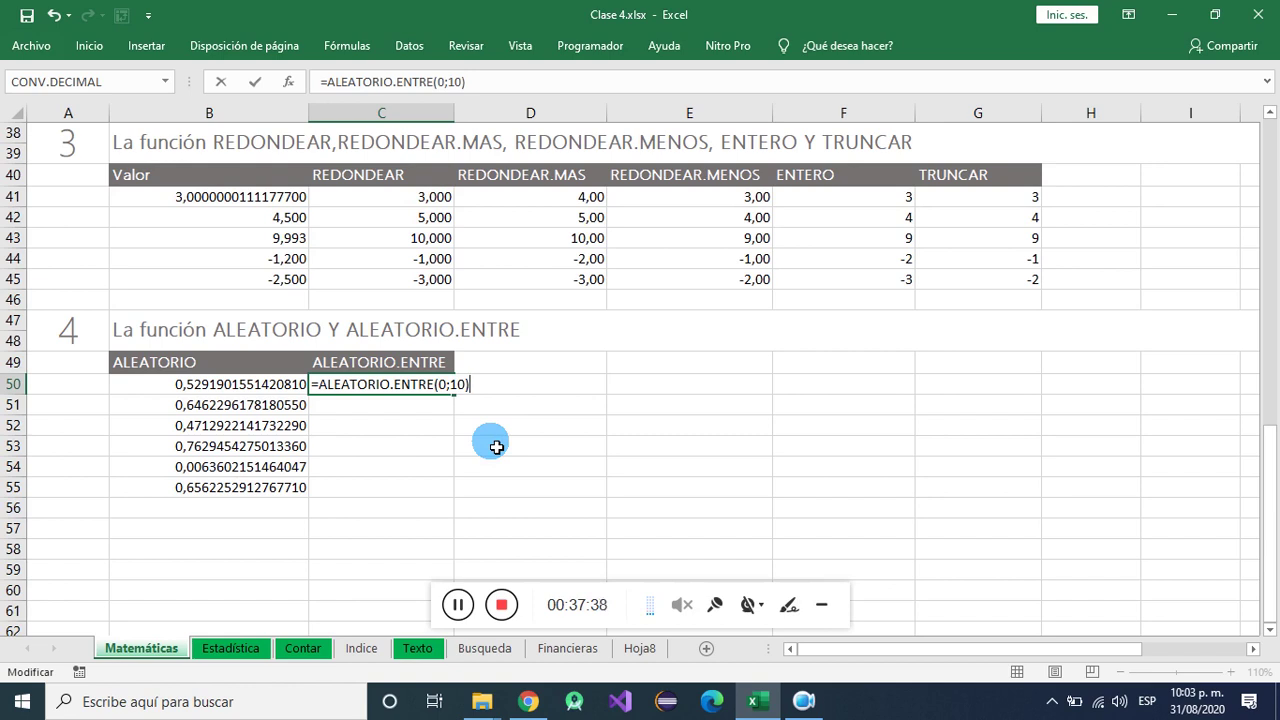
{"action": "key", "text": "Return"}
- Check the values in B50:B55 and fill the ALEATORIO.ENTRE formula from C50 down to C55
{"action": "left_click", "coordinate": [208, 391]}
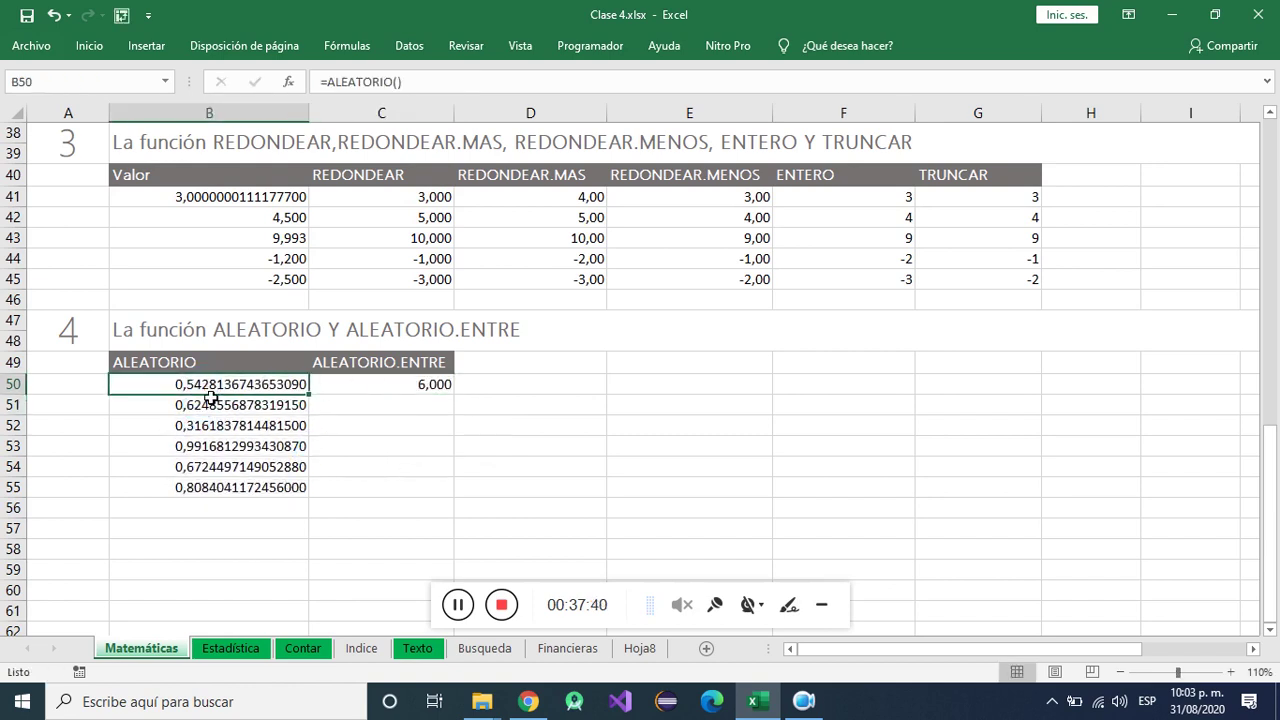
{"action": "left_click_drag", "start_coordinate": [211, 397], "coordinate": [224, 490]}
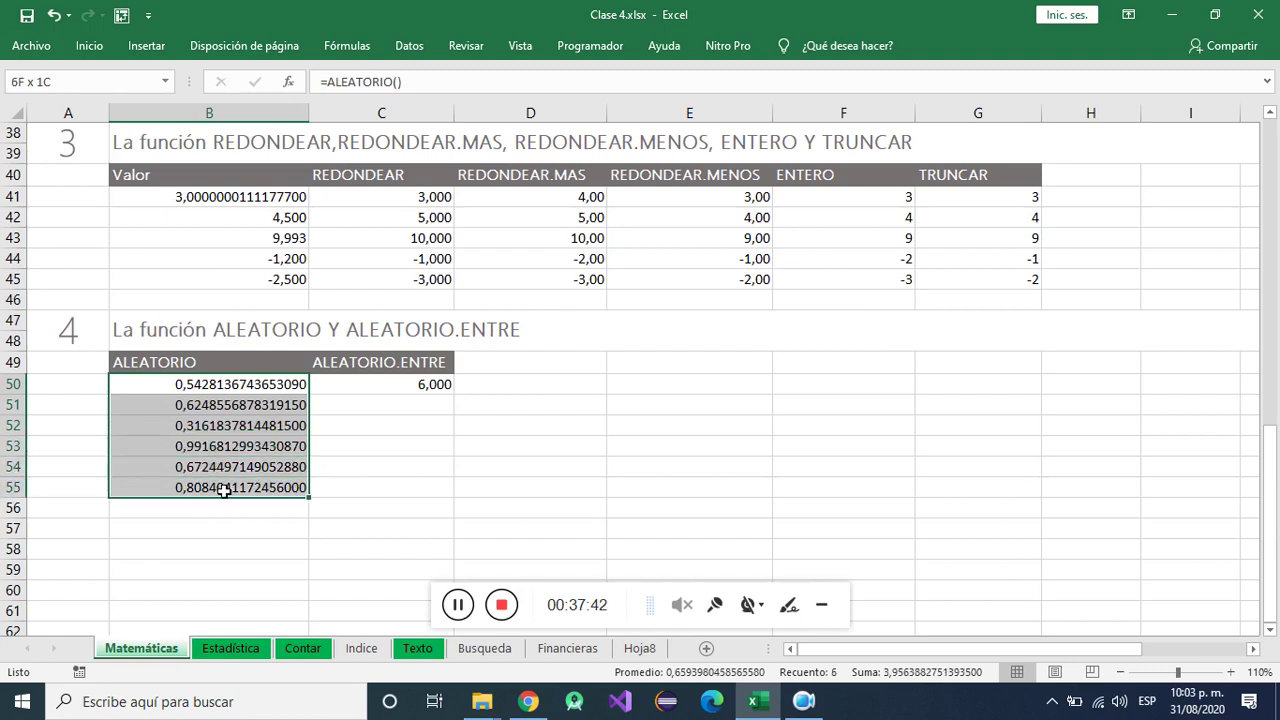
{"action": "left_click", "coordinate": [437, 386]}
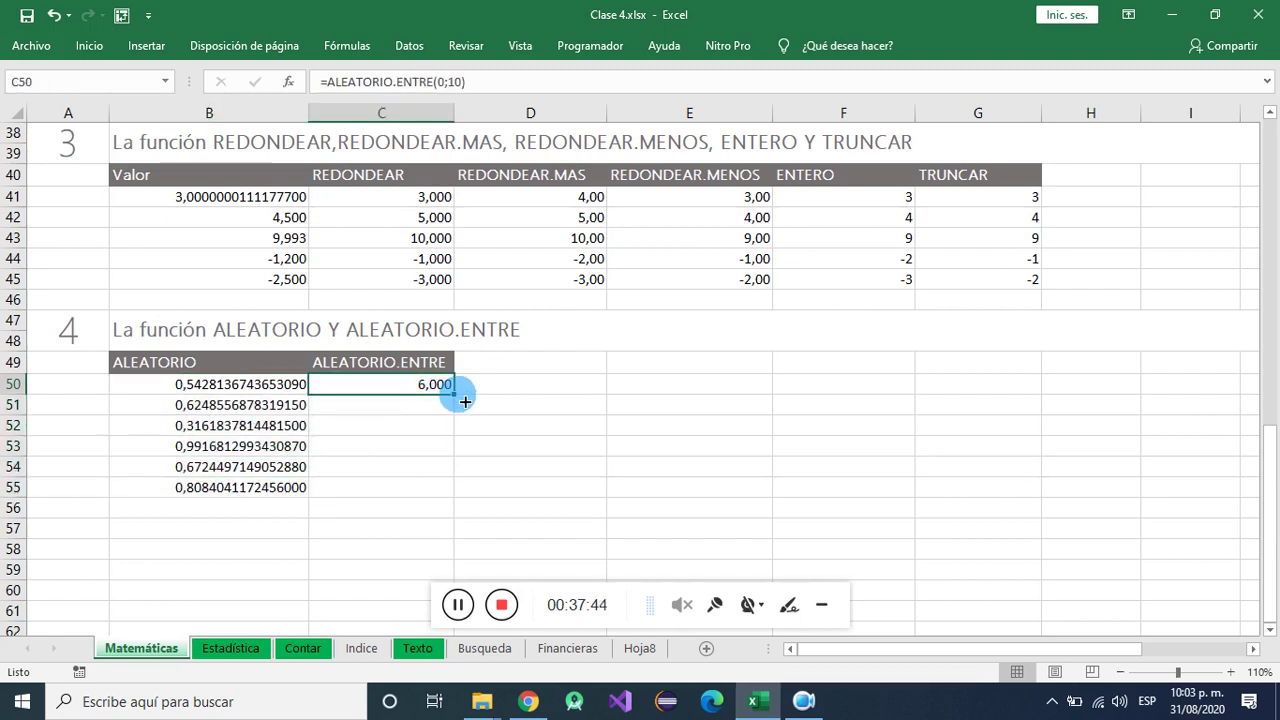
{"action": "left_click_drag", "start_coordinate": [457, 403], "coordinate": [452, 497]}
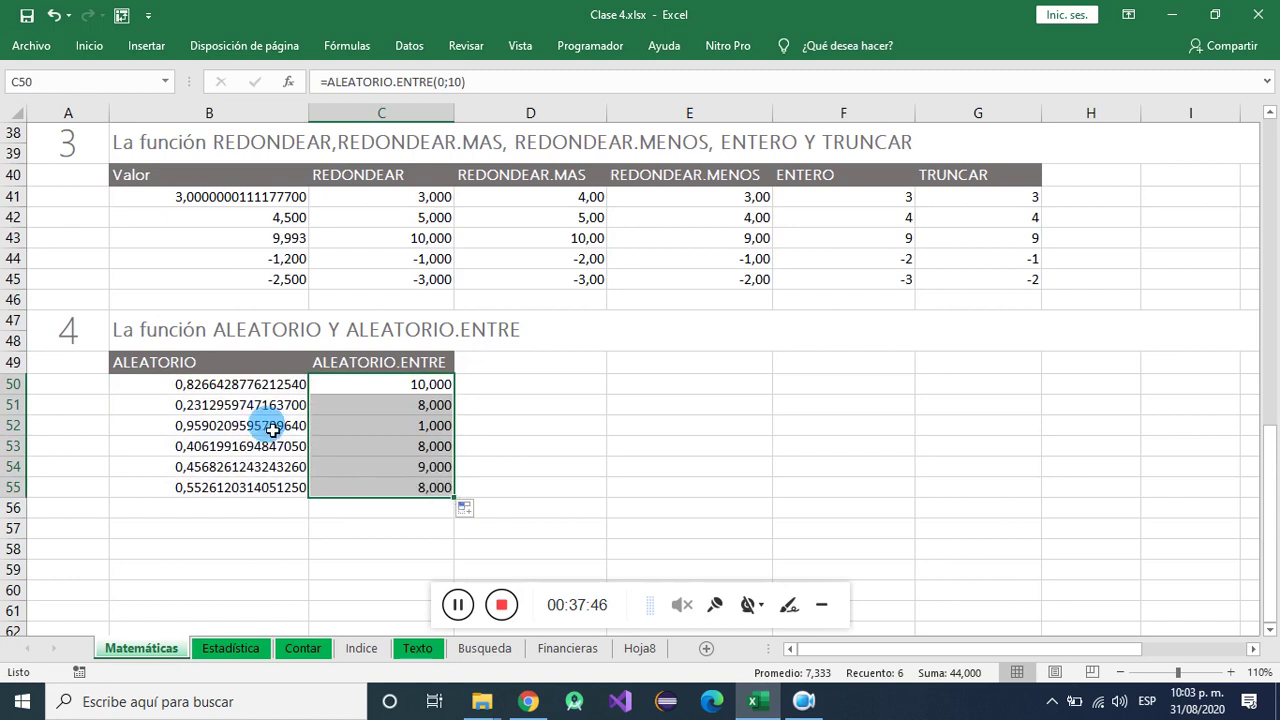
- Extend both random-number columns by one row, filling ALEATORIO into B56 and ALEATORIO.ENTRE into C56
{"action": "left_click_drag", "start_coordinate": [243, 382], "coordinate": [309, 517]}
{"action": "left_click", "coordinate": [350, 425]}
{"action": "left_click", "coordinate": [278, 487]}
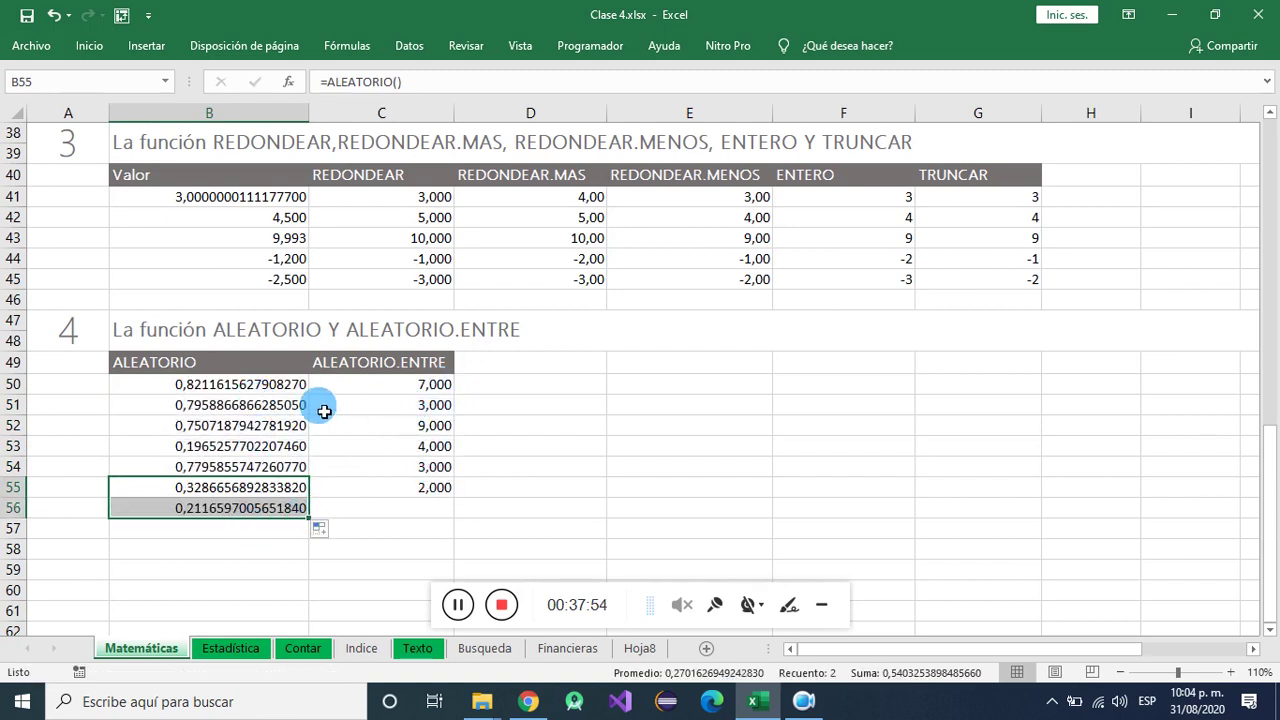
{"action": "left_click", "coordinate": [442, 487]}
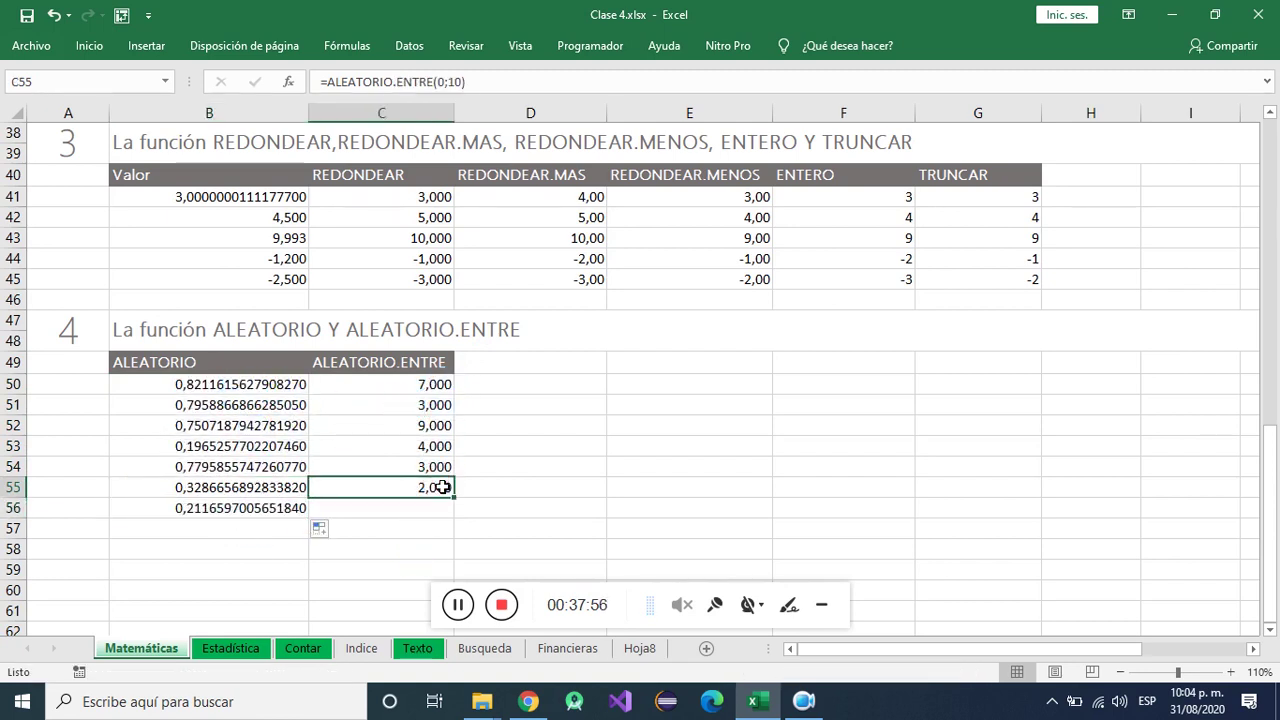
{"action": "left_click_drag", "start_coordinate": [454, 497], "coordinate": [455, 525]}
- Compare the ALEATORIO values in B50:B56 with the ALEATORIO.ENTRE values in C50:C56
{"action": "left_click_drag", "start_coordinate": [255, 384], "coordinate": [388, 505]}
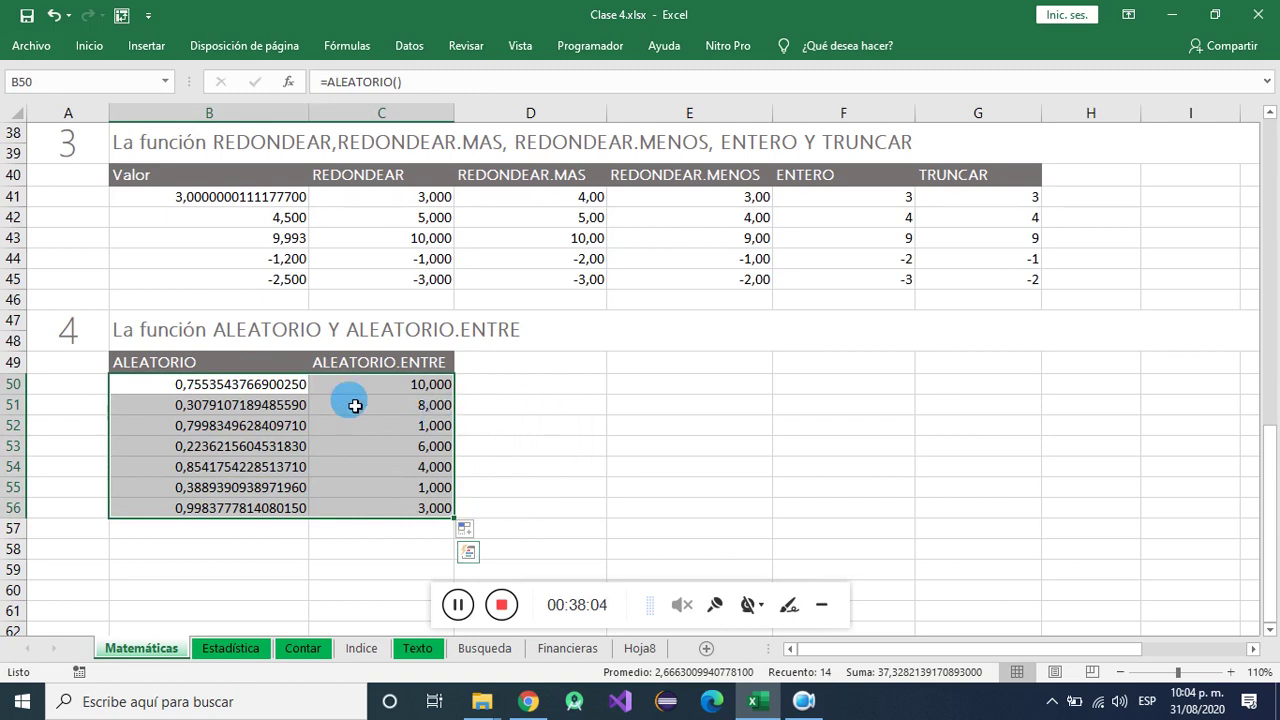
{"action": "left_click", "coordinate": [246, 386]}
{"action": "left_click_drag", "start_coordinate": [226, 390], "coordinate": [208, 509]}
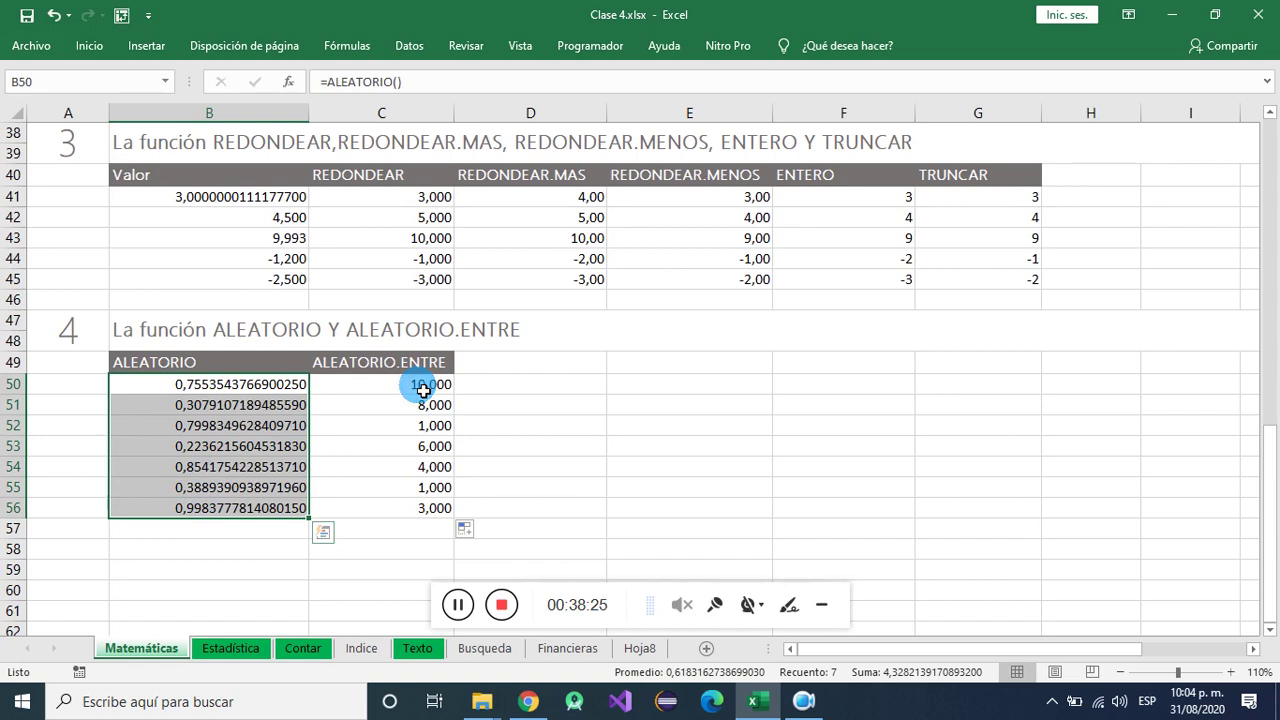
{"action": "left_click_drag", "start_coordinate": [423, 390], "coordinate": [408, 510]}
{"action": "left_click", "coordinate": [244, 405]}
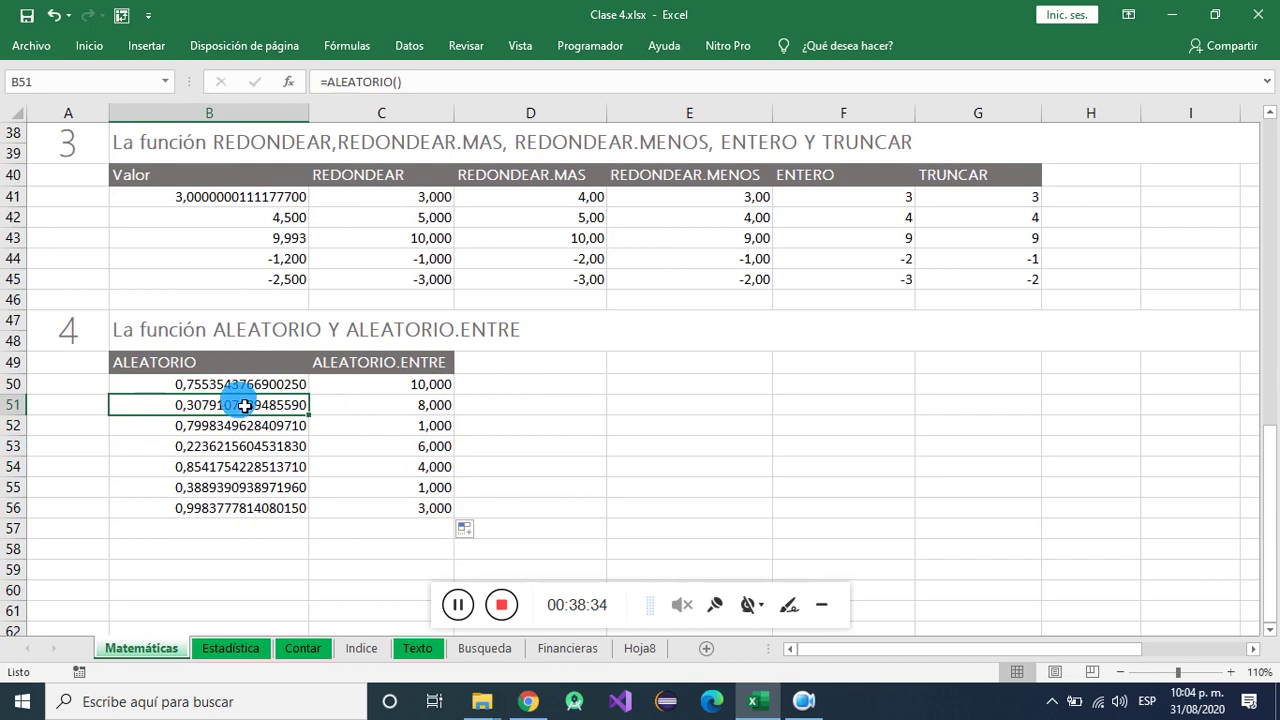
{"action": "left_click_drag", "start_coordinate": [230, 383], "coordinate": [447, 513]}
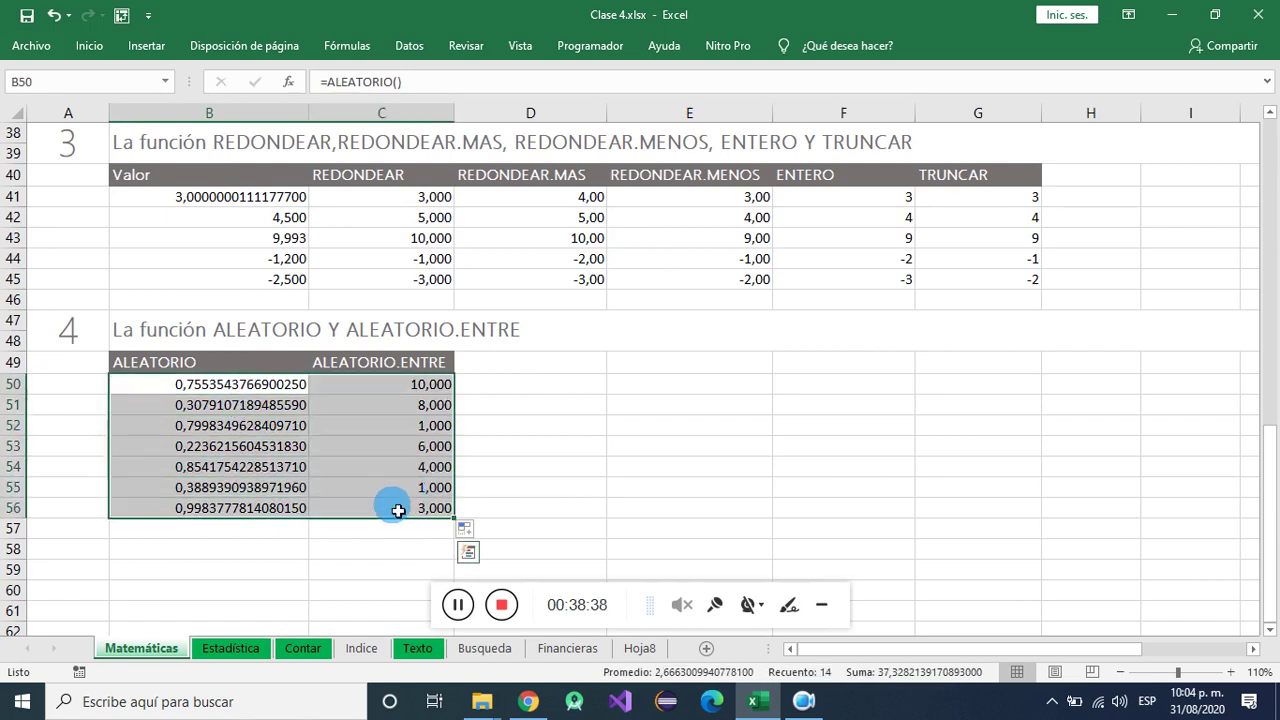
- Recalculate the random numbers in B50:C56 by re-entering the existing ALEATORIO.ENTRE formulas in C56 and C51
{"action": "left_click", "coordinate": [398, 510]}
{"action": "double_click", "coordinate": [410, 509]}
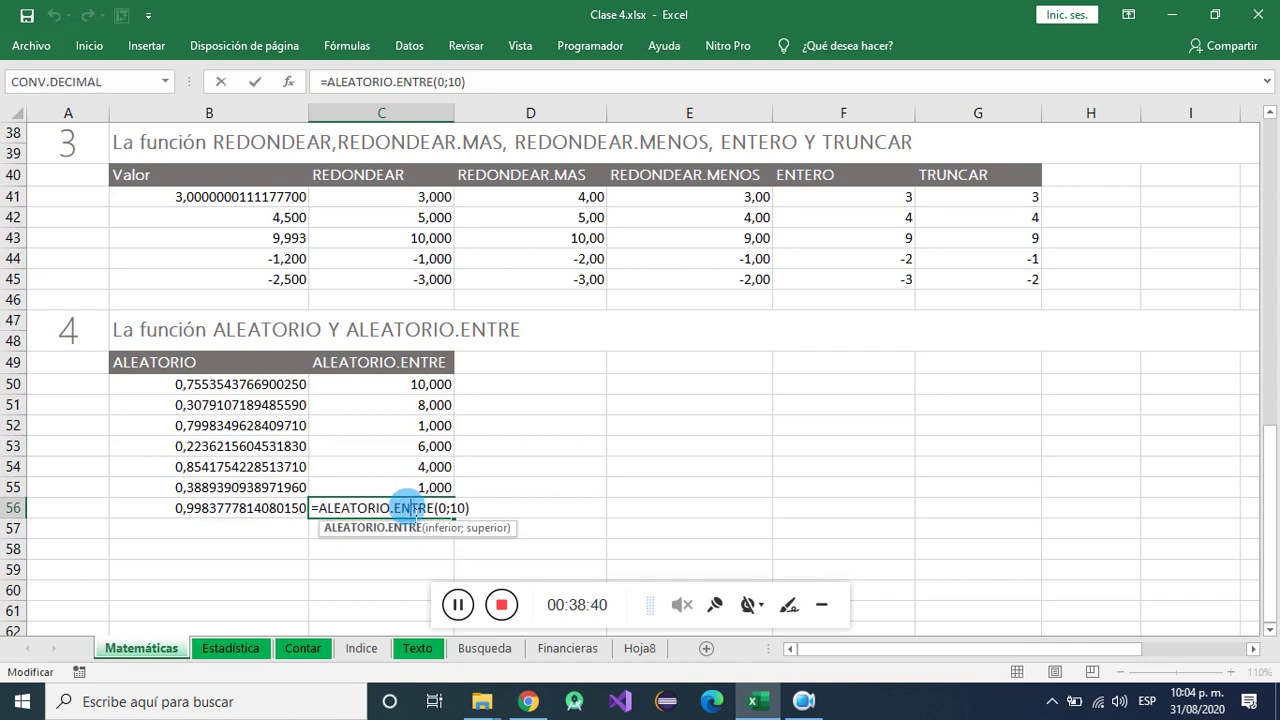
{"action": "key", "text": "Return"}
{"action": "left_click_drag", "start_coordinate": [185, 385], "coordinate": [447, 516]}
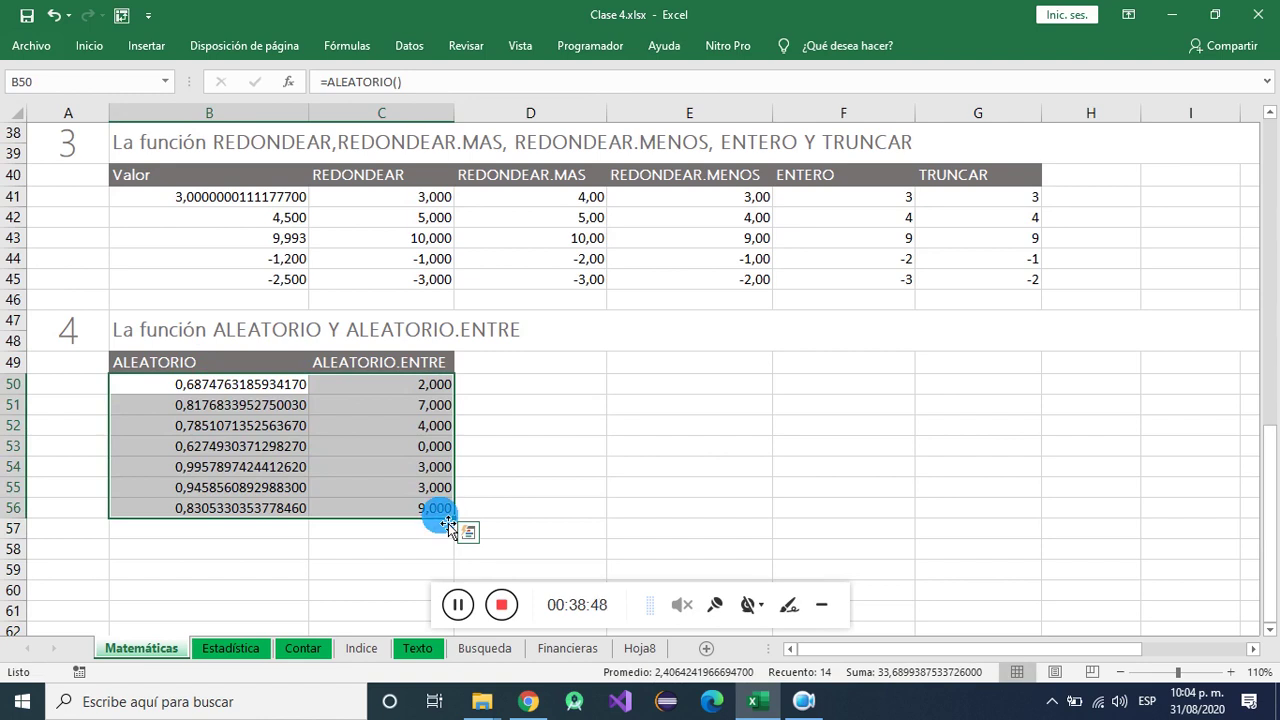
{"action": "double_click", "coordinate": [421, 413]}
{"action": "key", "text": "Return"}
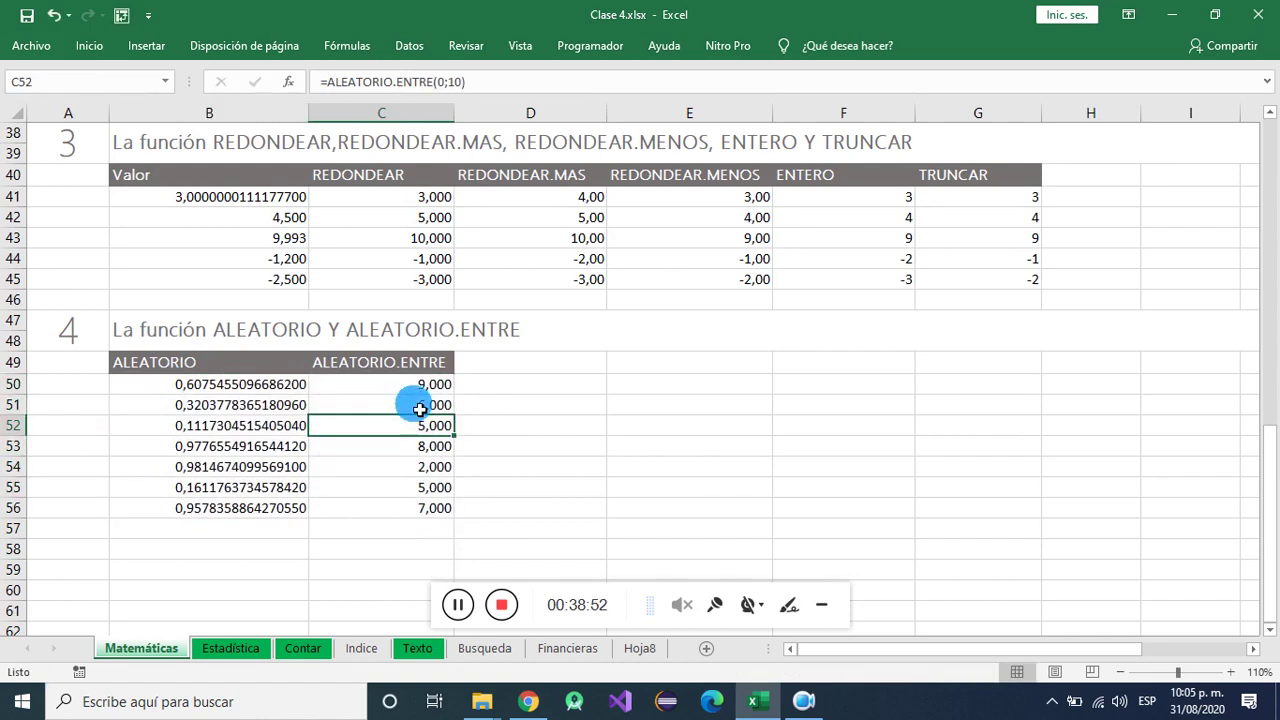